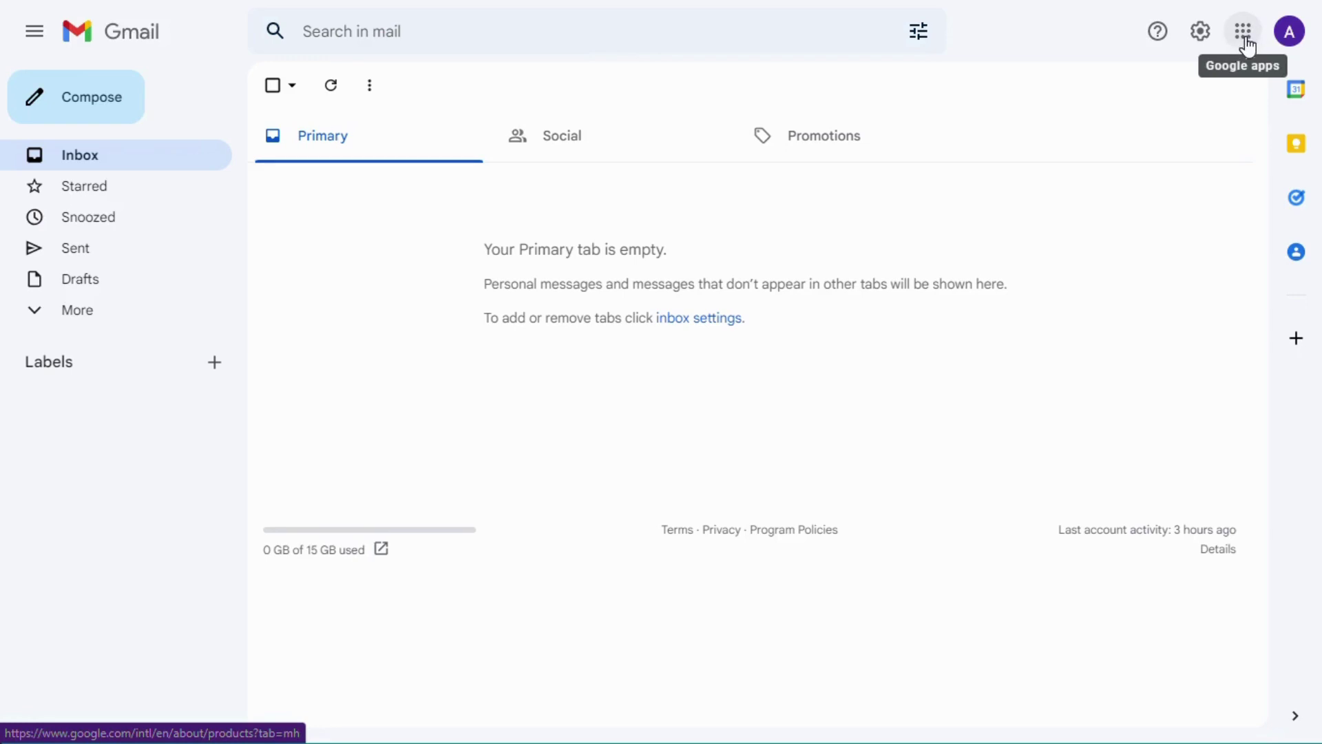
- Switch from Gmail to Google Forms through the list of Google apps
left_click(1244, 34)
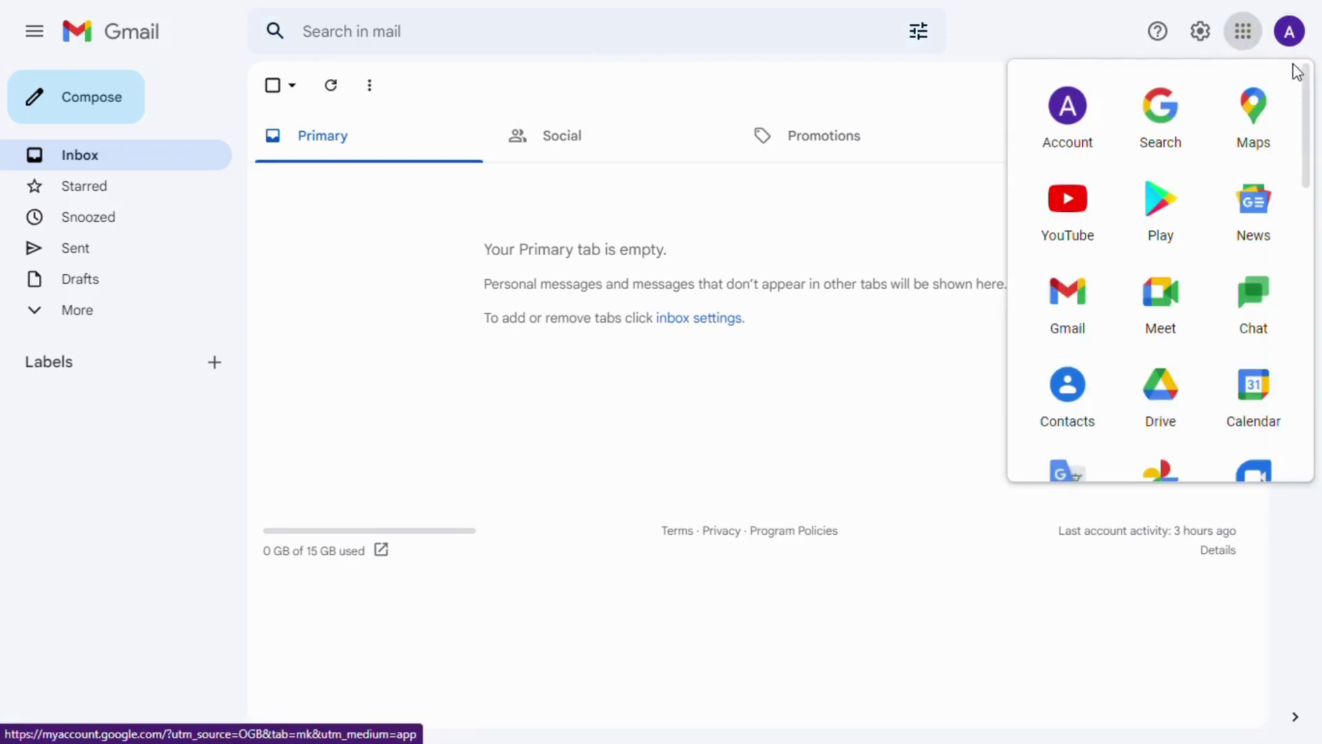
left_click_drag(1310, 80, 1309, 383)
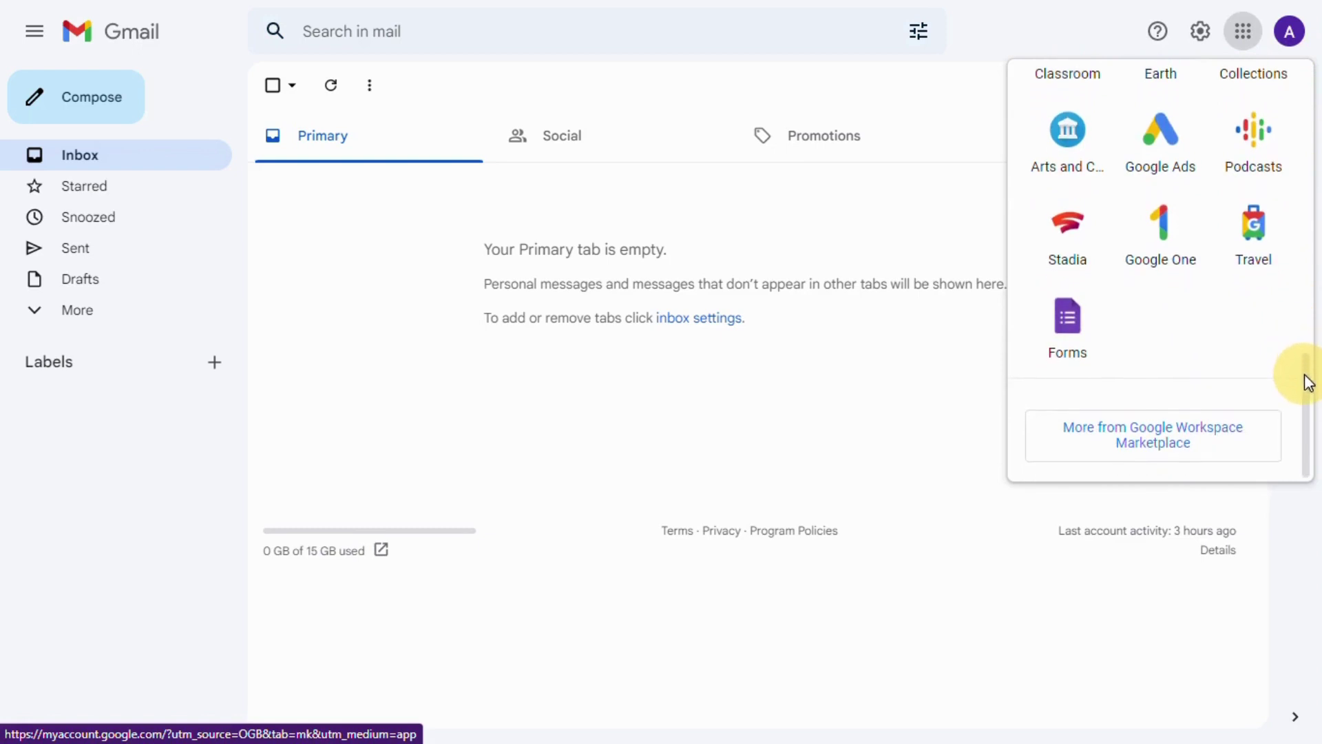
left_click(1062, 321)
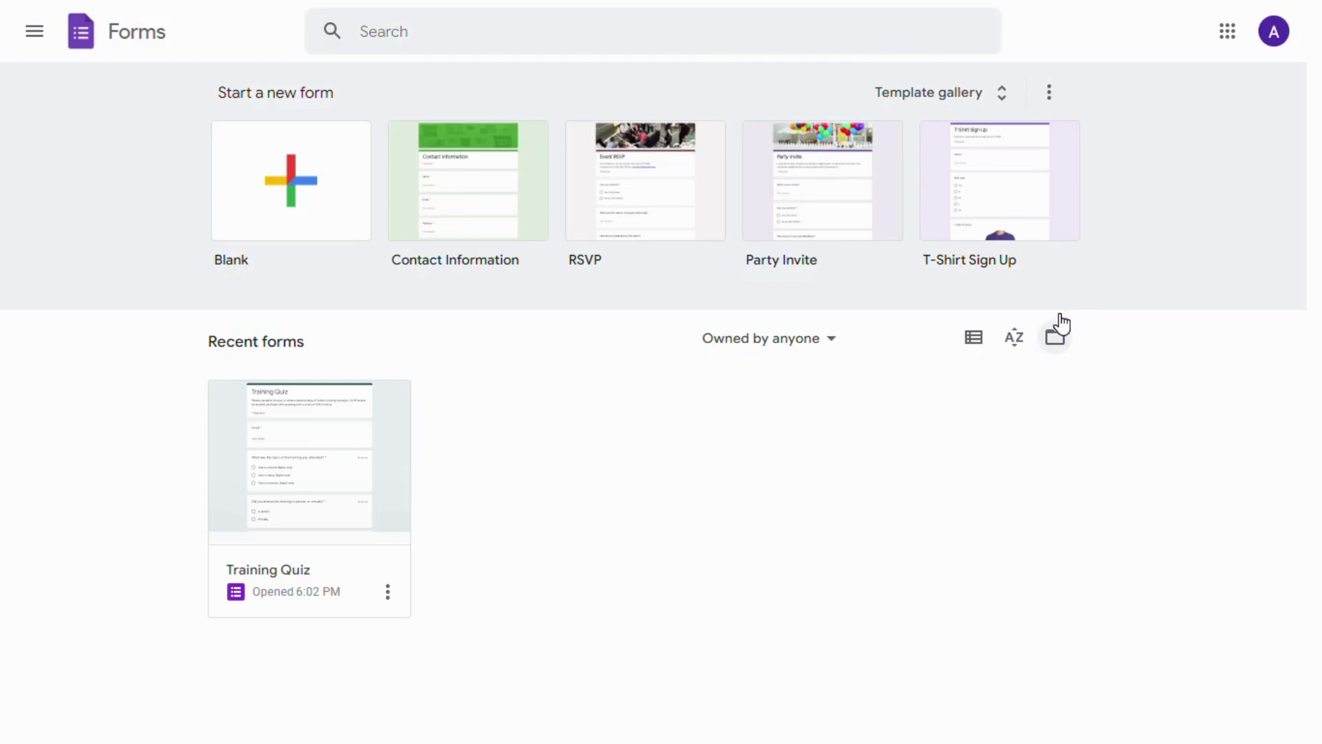
- Create a new blank form from the template gallery and dismiss the form-creation tip
left_click(1005, 108)
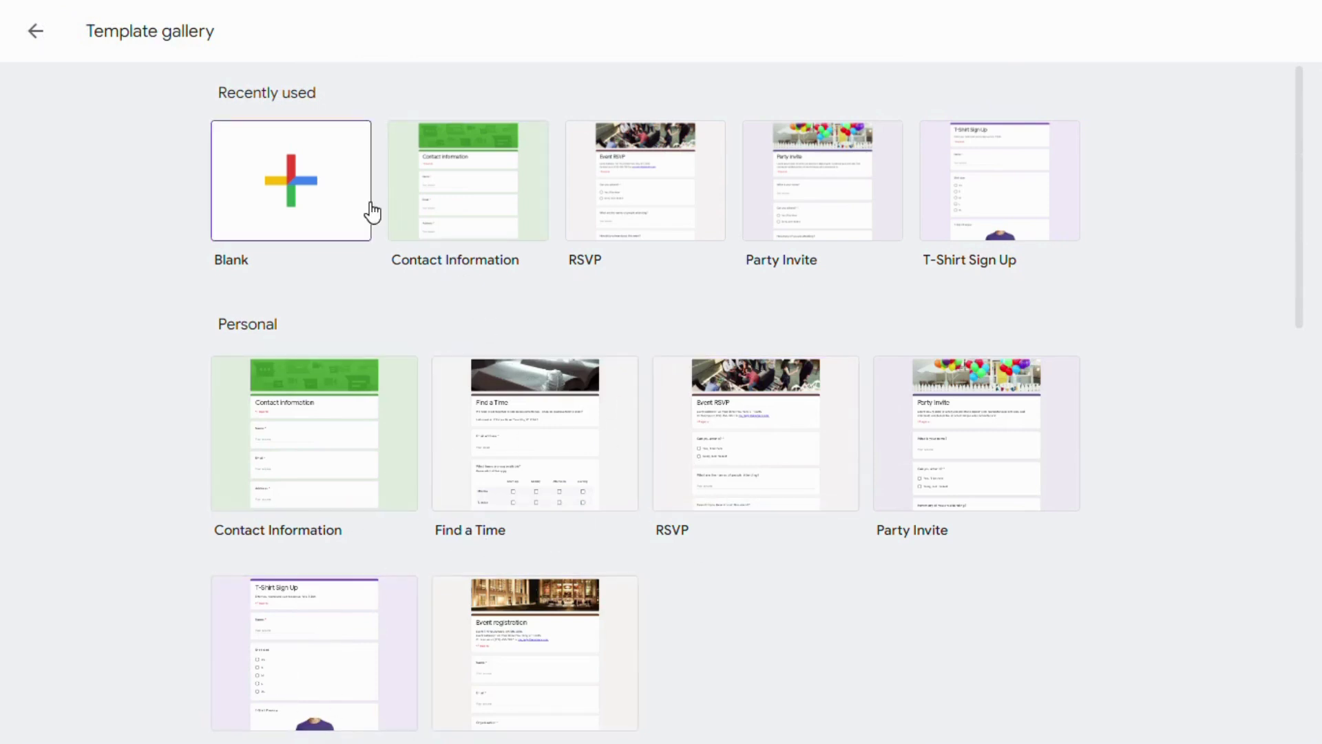
left_click(294, 170)
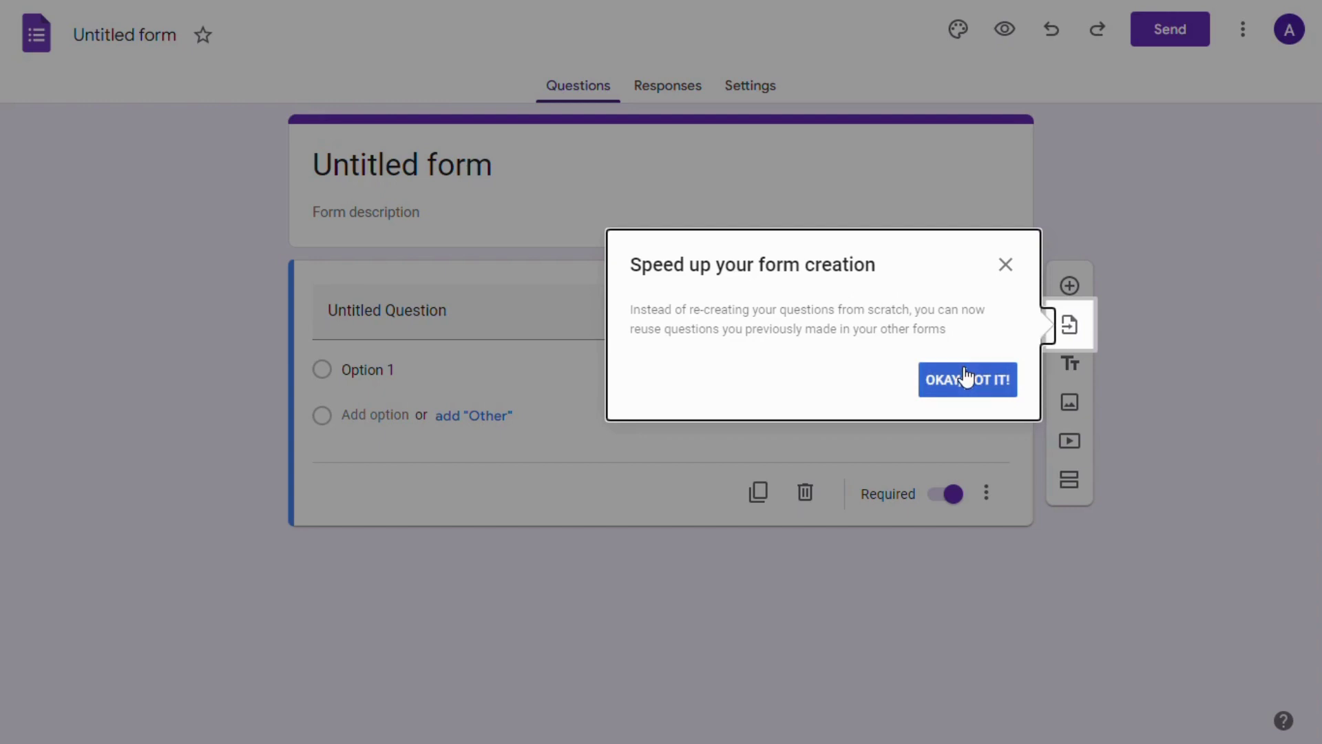
left_click(1005, 267)
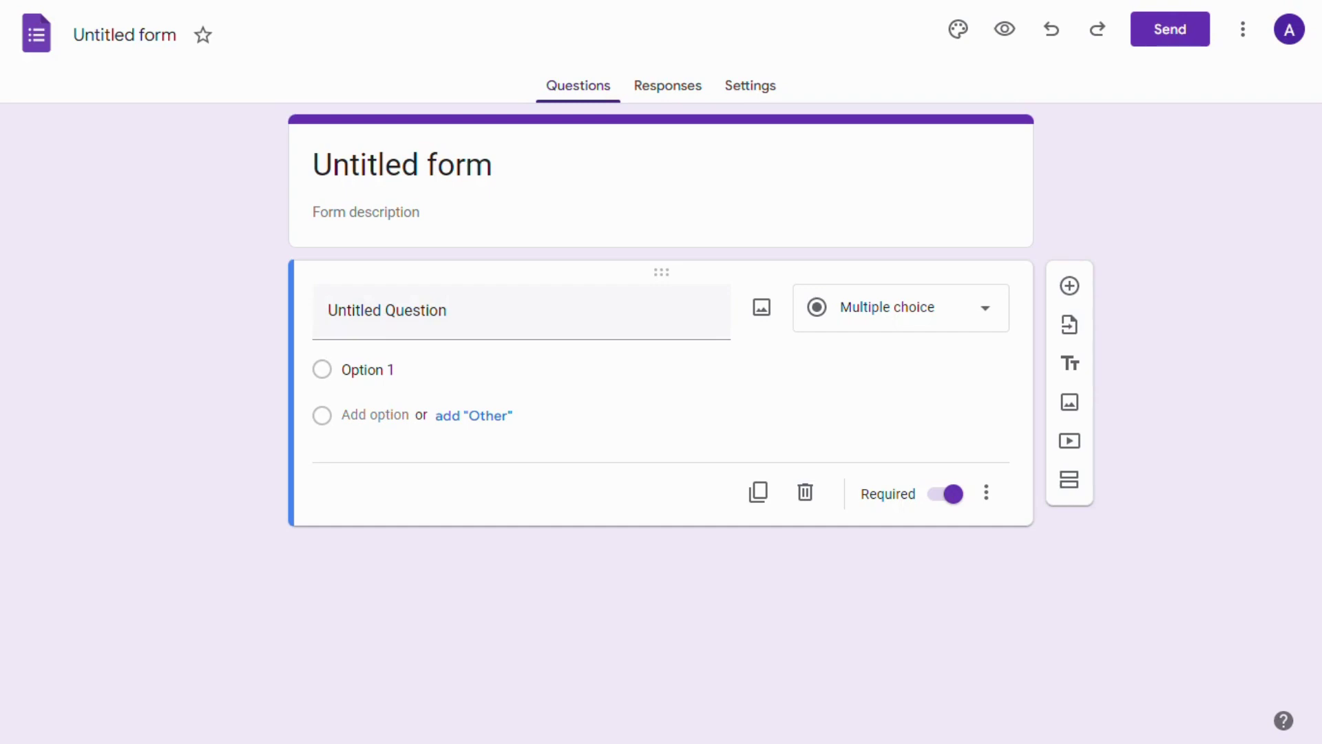
- Replace the form's placeholder title with "Video Training on Google Forms"
left_click(396, 164)
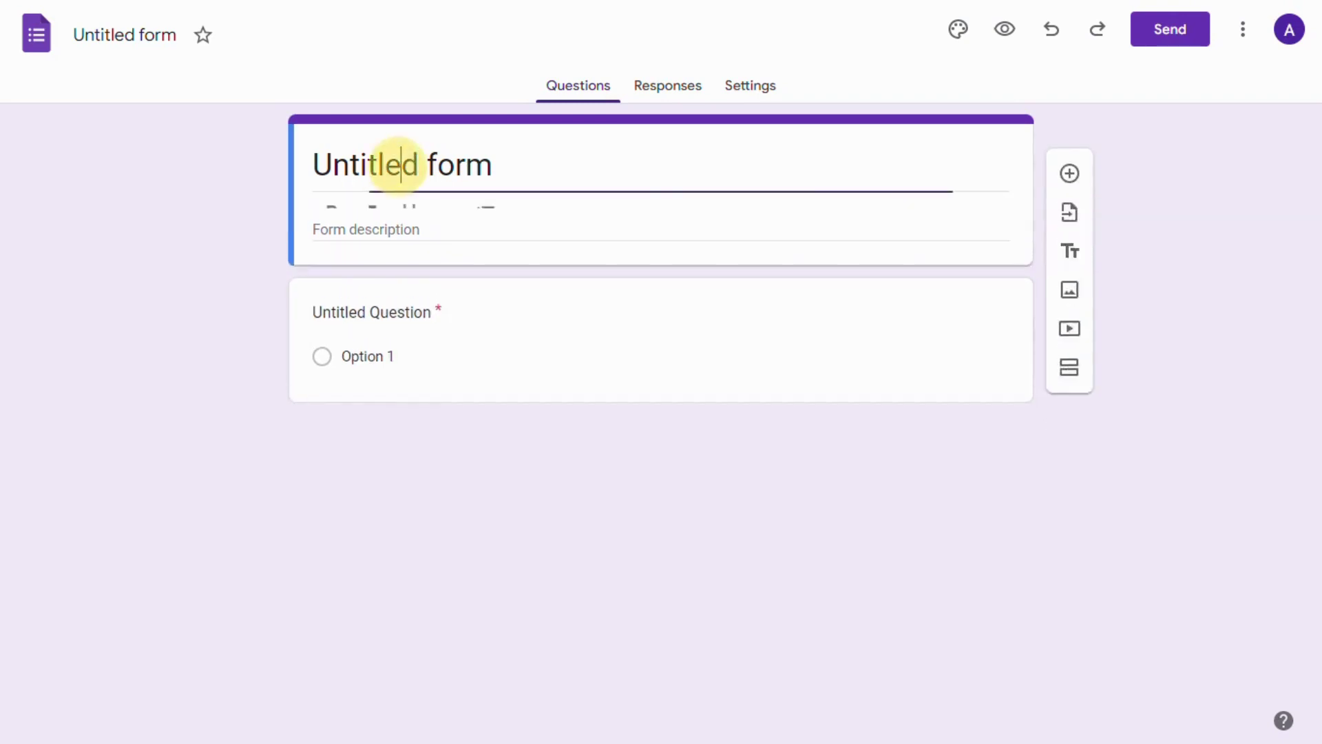
triple_click(398, 163)
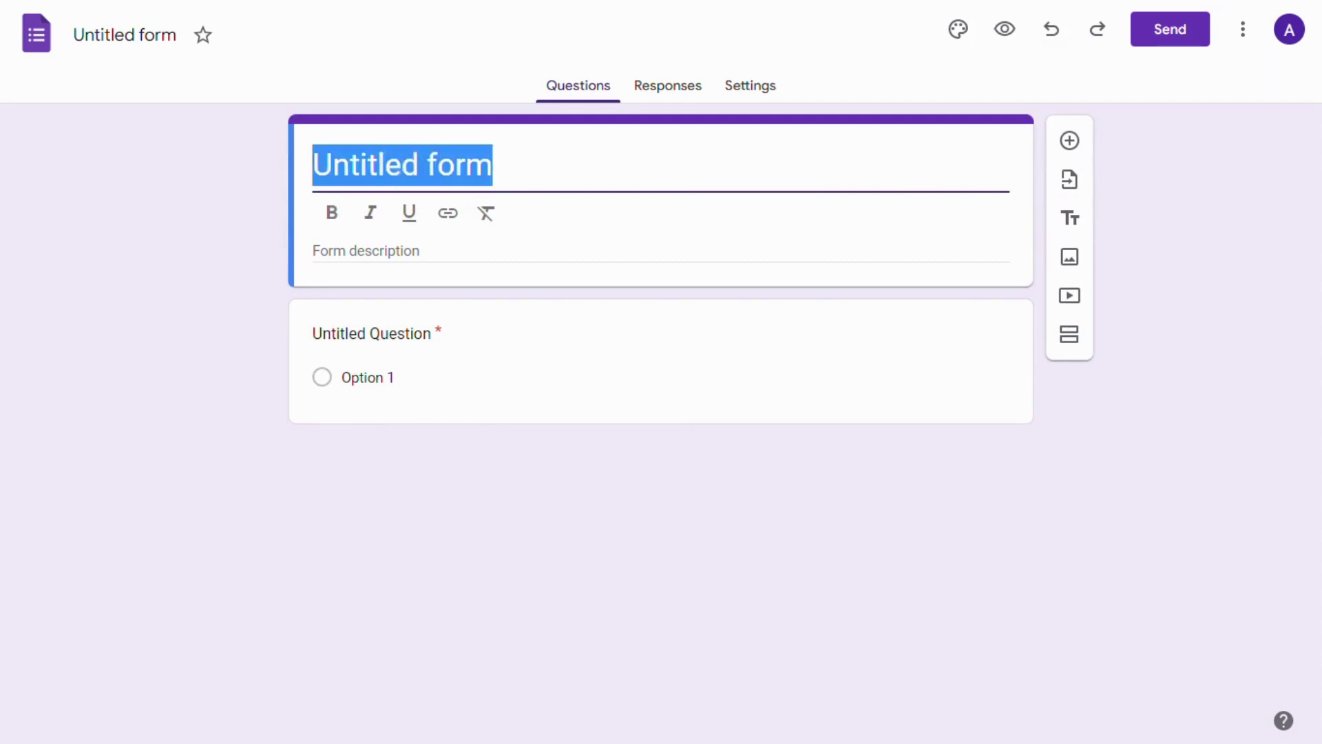
type("Video Training")
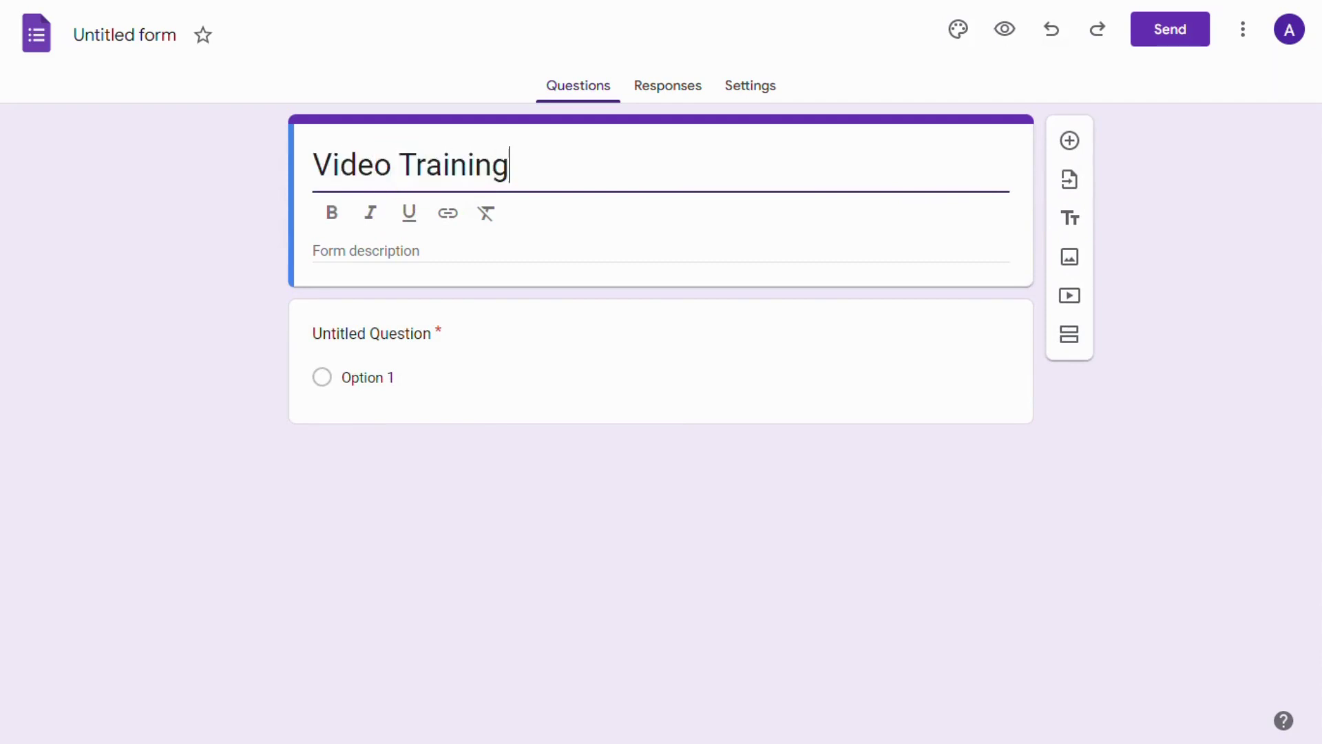
type(" on Google F")
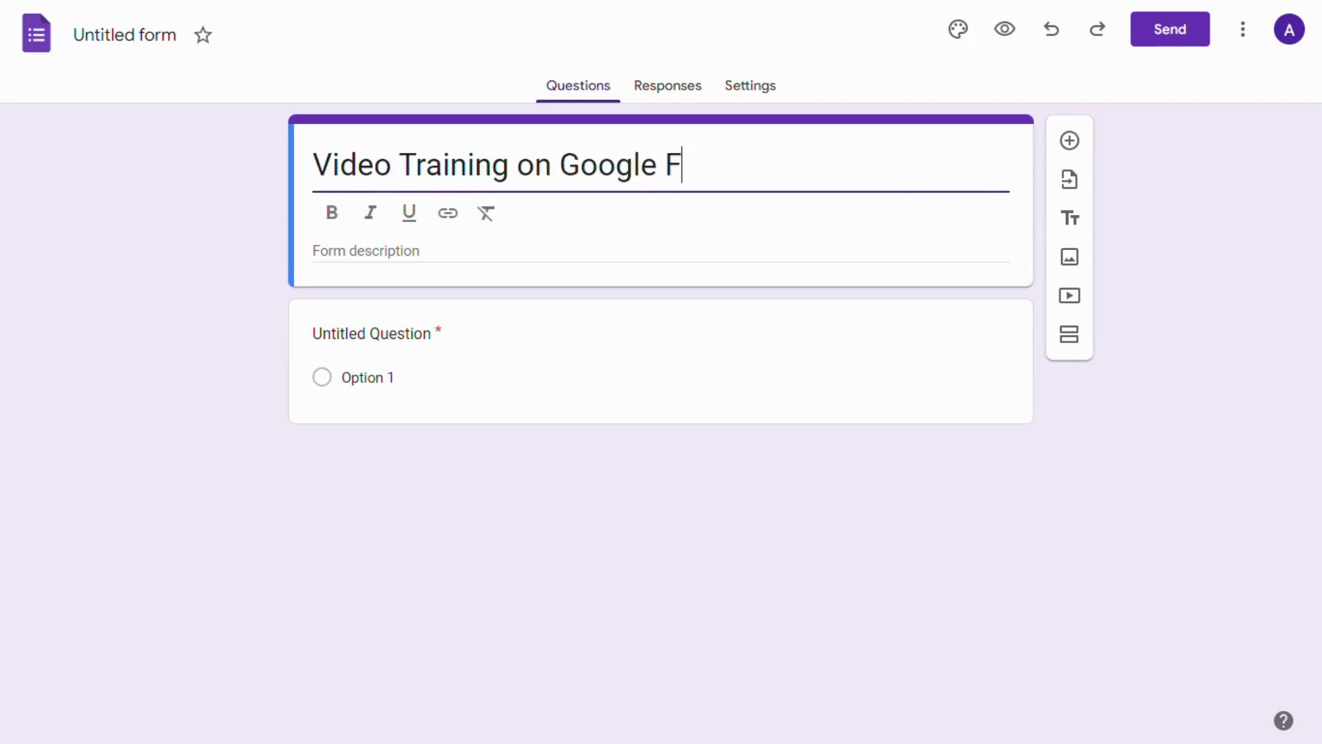
type("orms")
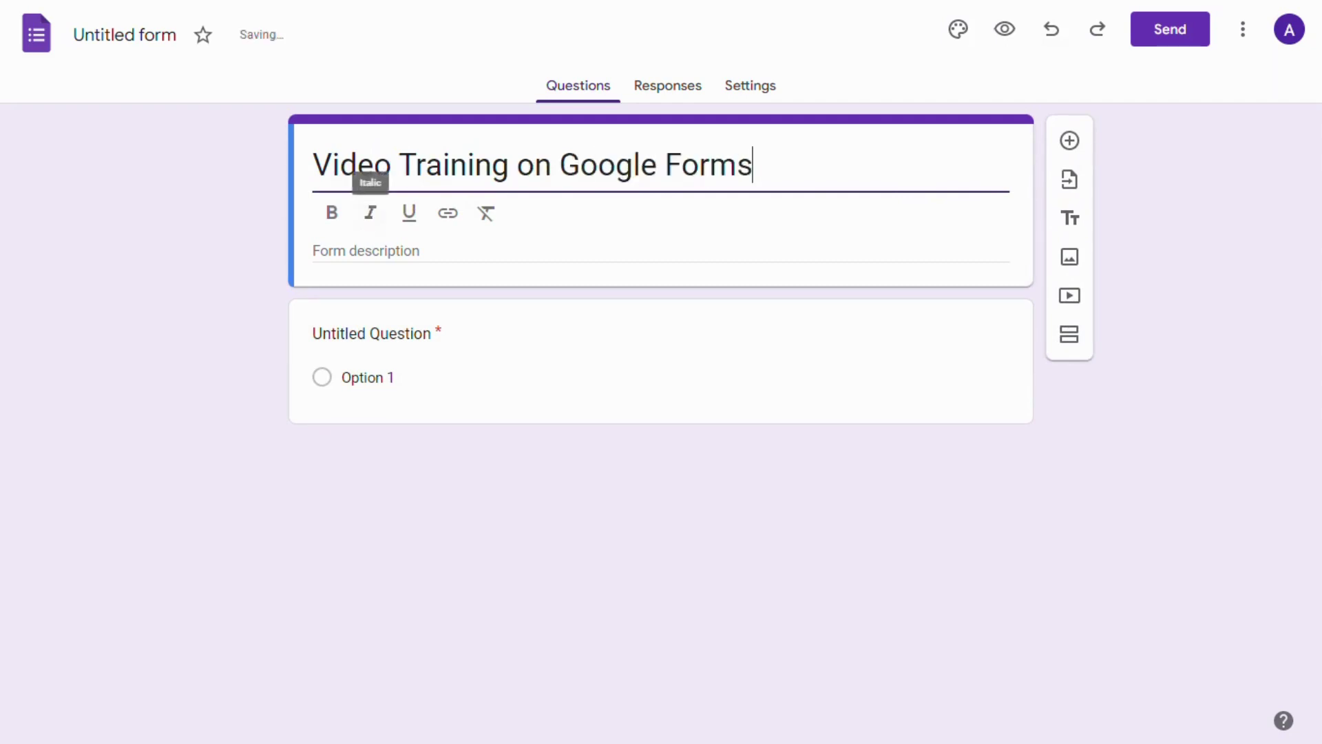
- Begin the form description with "After watching the video training on Google forms and how to create a quiz, plus send an emailed certificate automatically, take this"
left_click(365, 256)
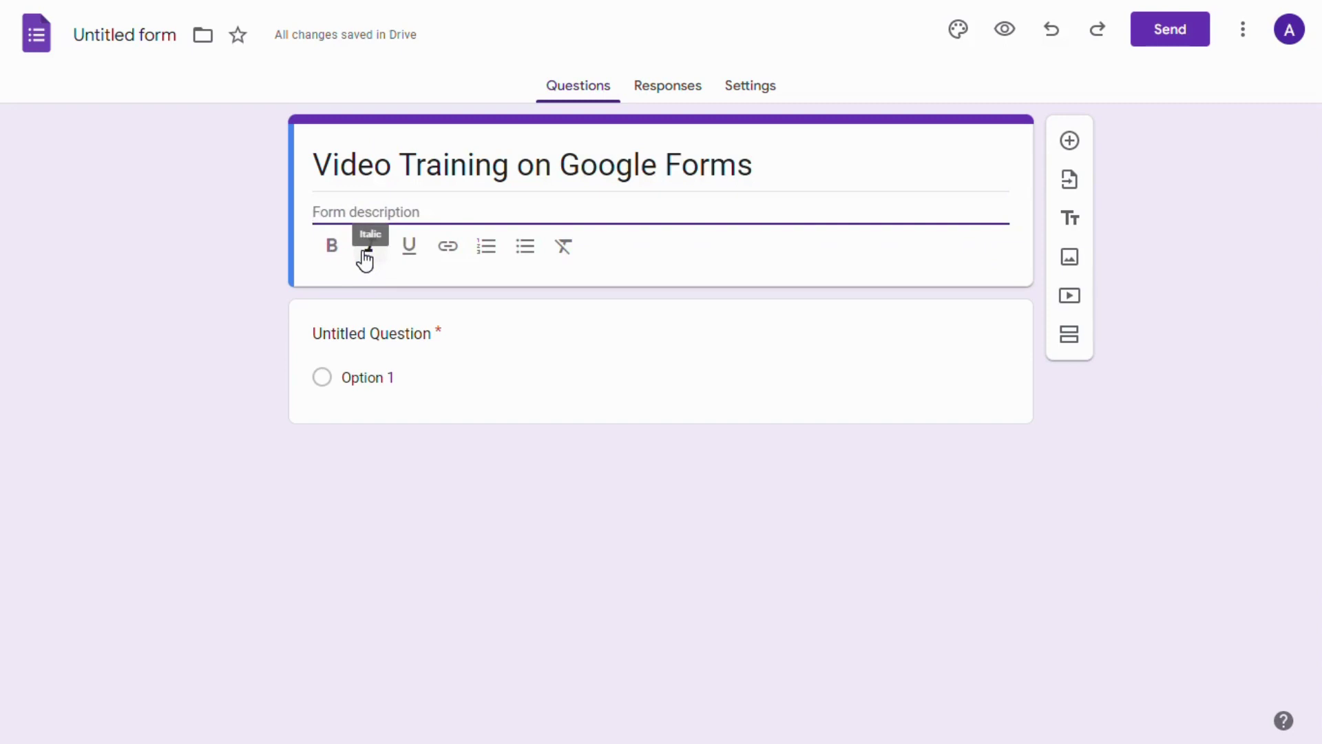
type("After watching th")
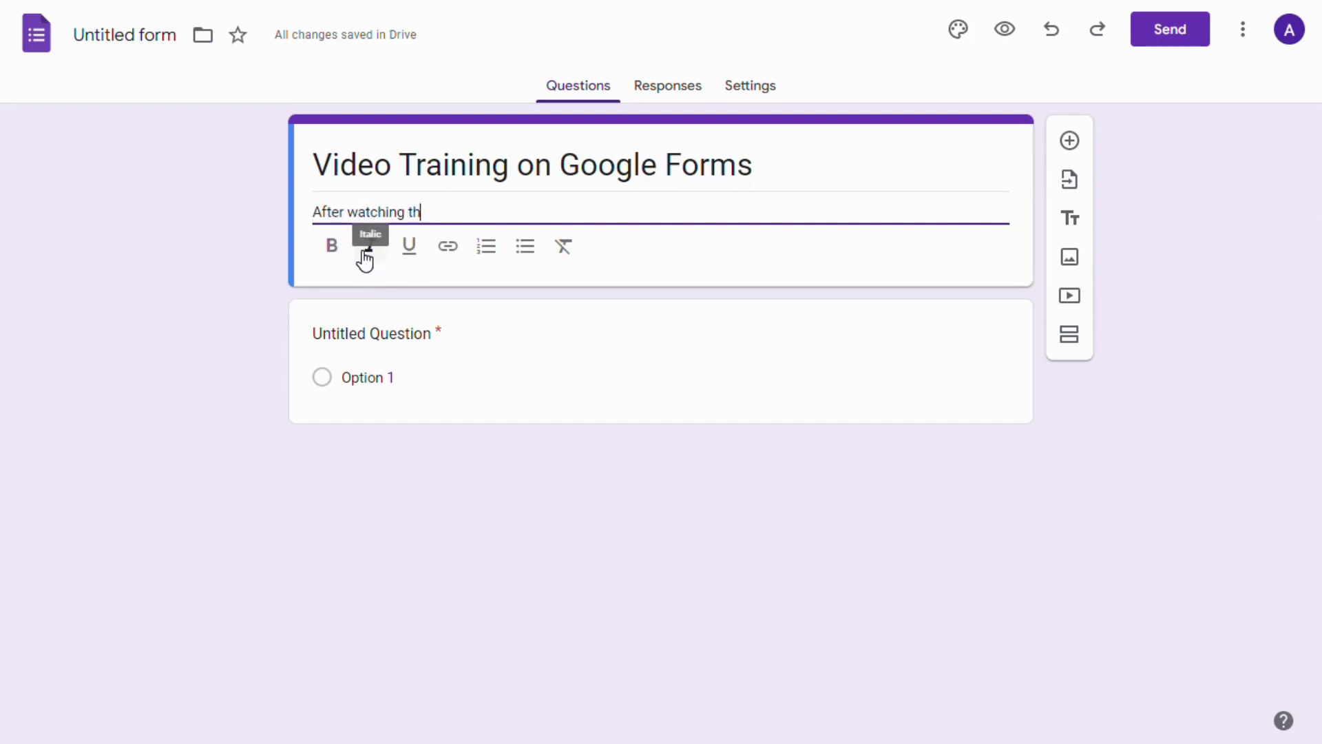
type("is training,")
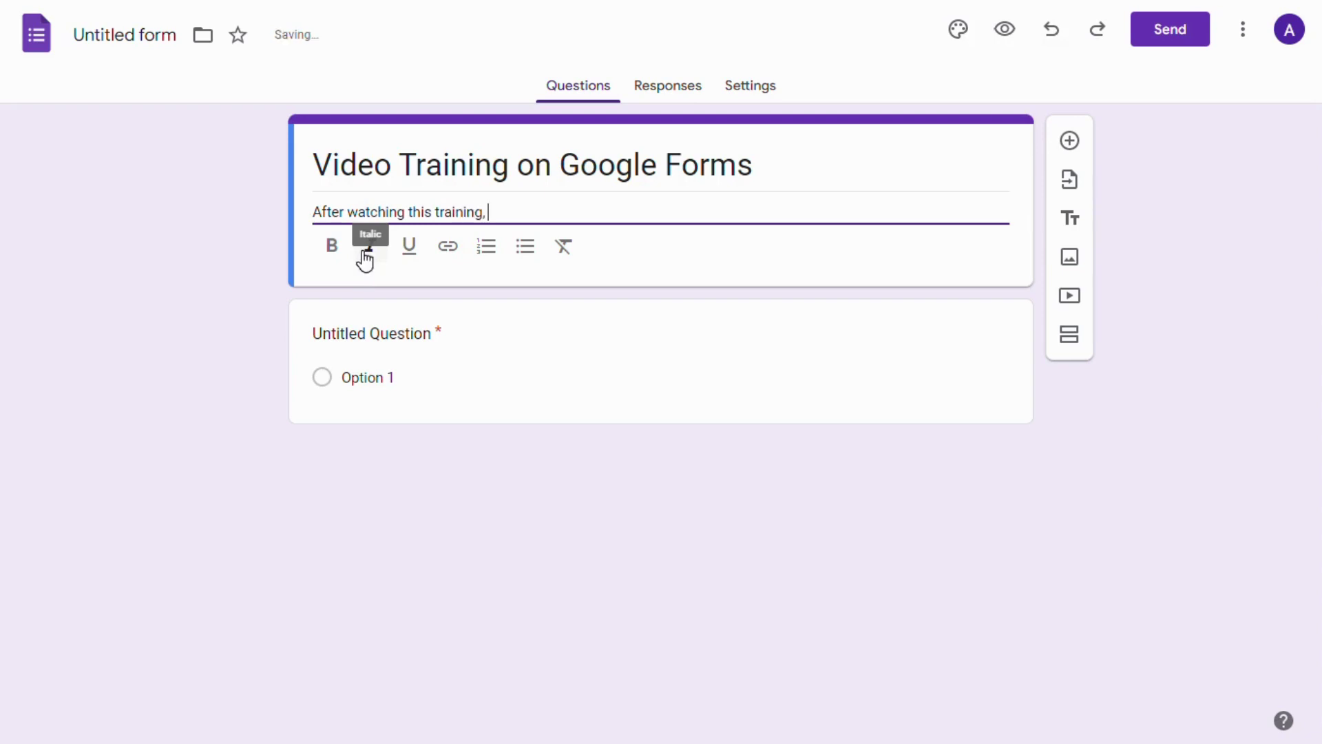
key("BackSpace")
key("BackSpace")
key("BackSpace")
key("BackSpace")
key("BackSpace")
key("BackSpace")
key("BackSpace")
key("BackSpace")
key("BackSpace")
key("BackSpace")
key("BackSpace")
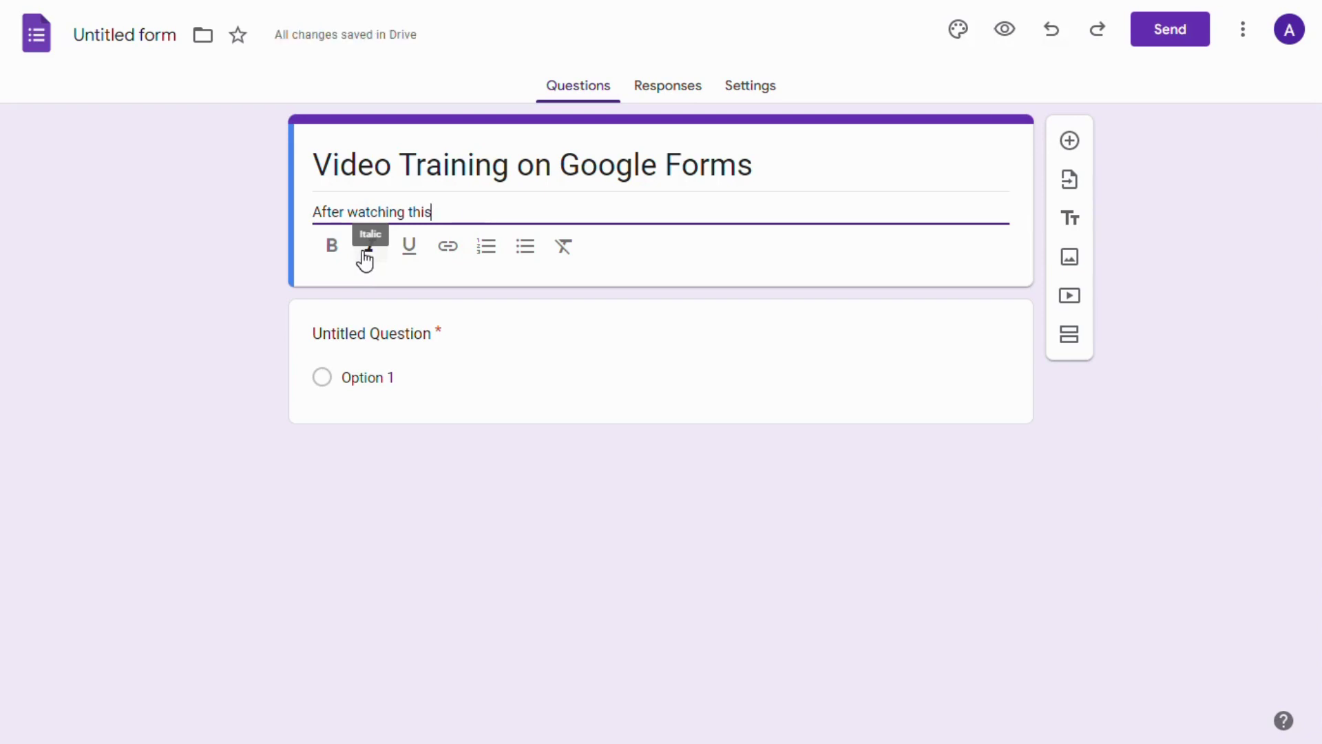
key("BackSpace")
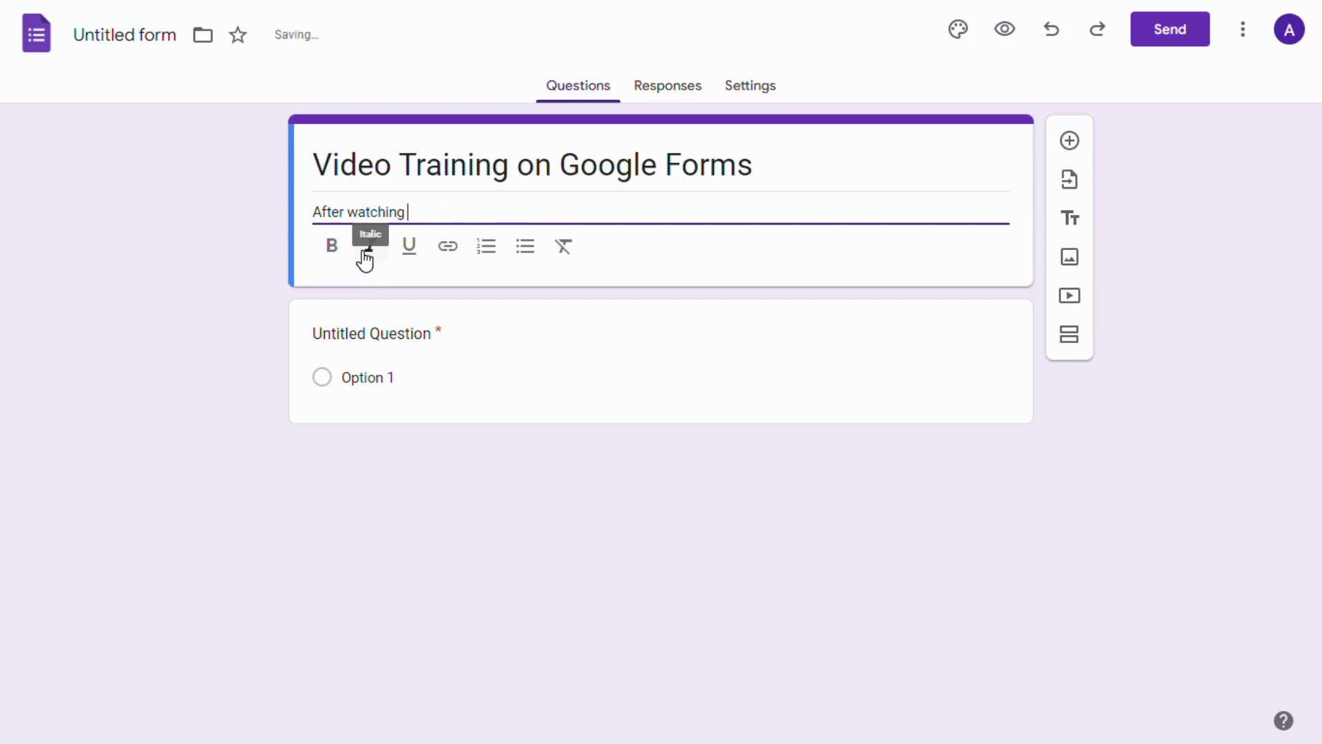
type("the video t")
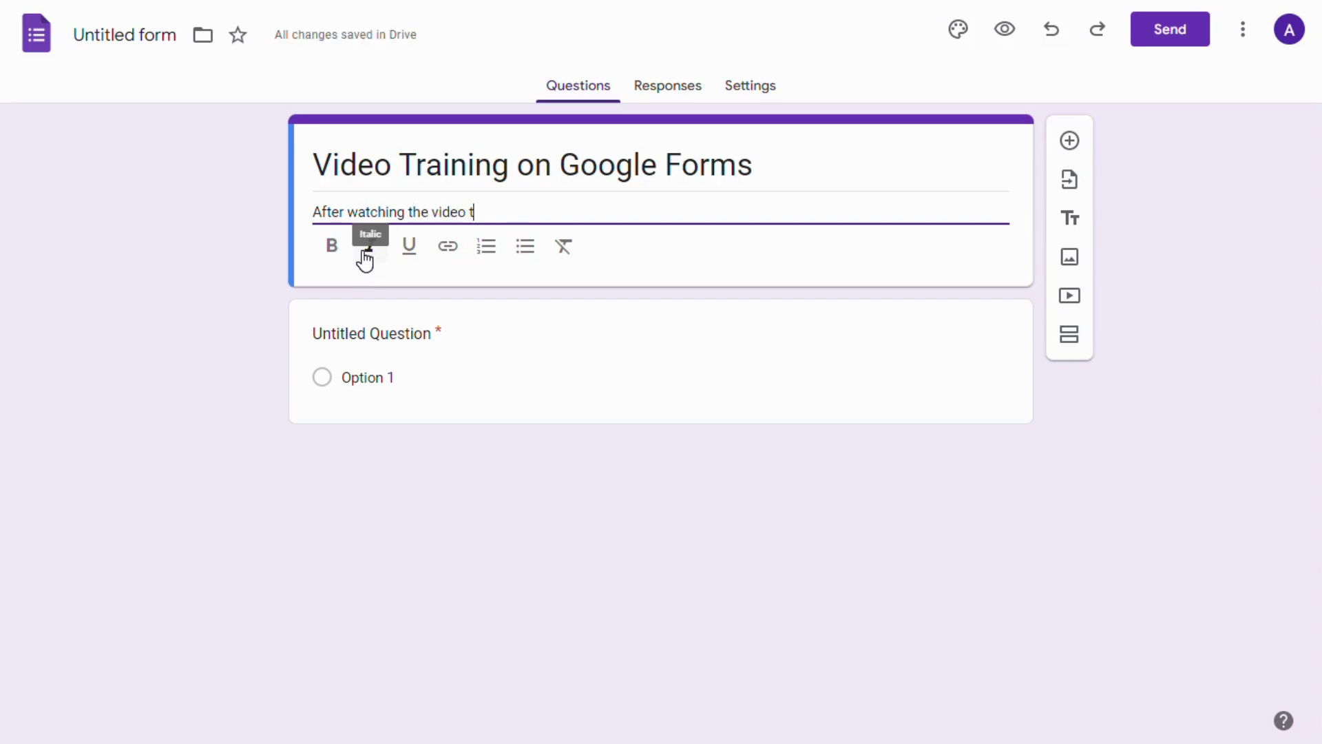
type("raining on Googl")
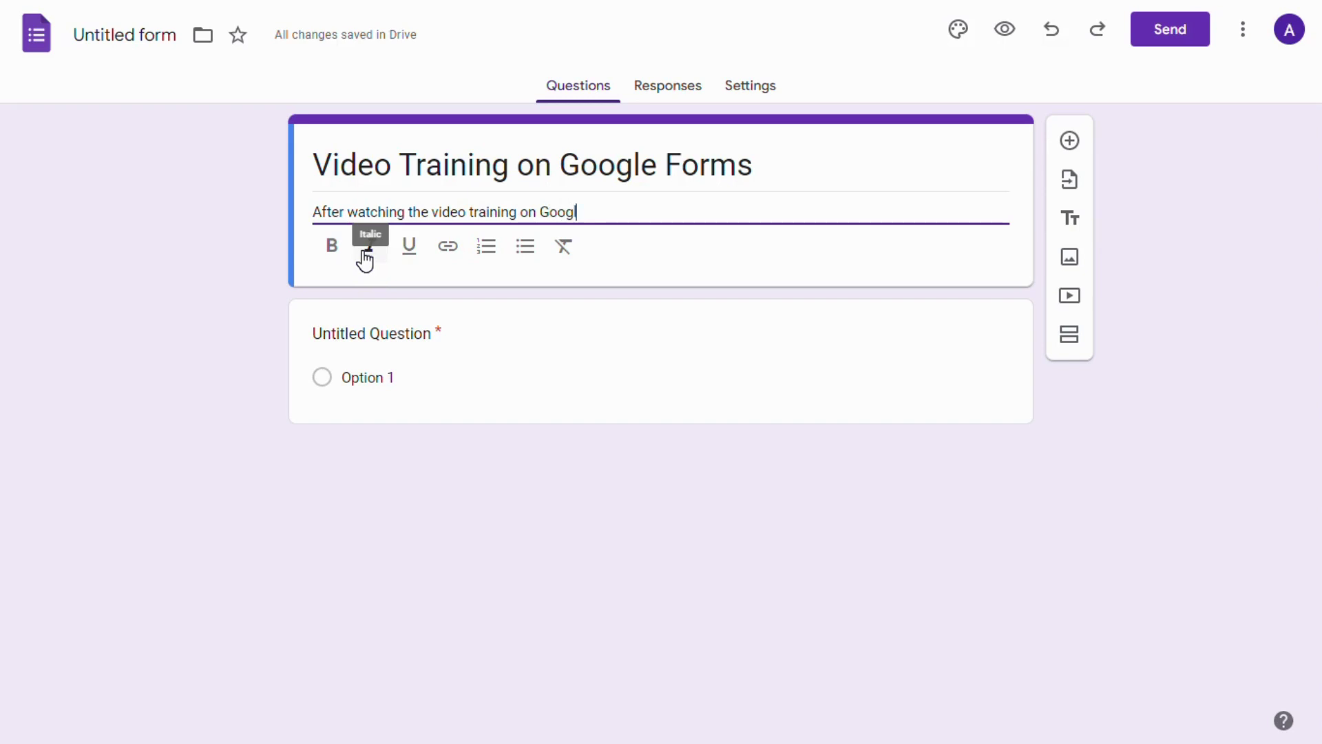
type("e forms and how t")
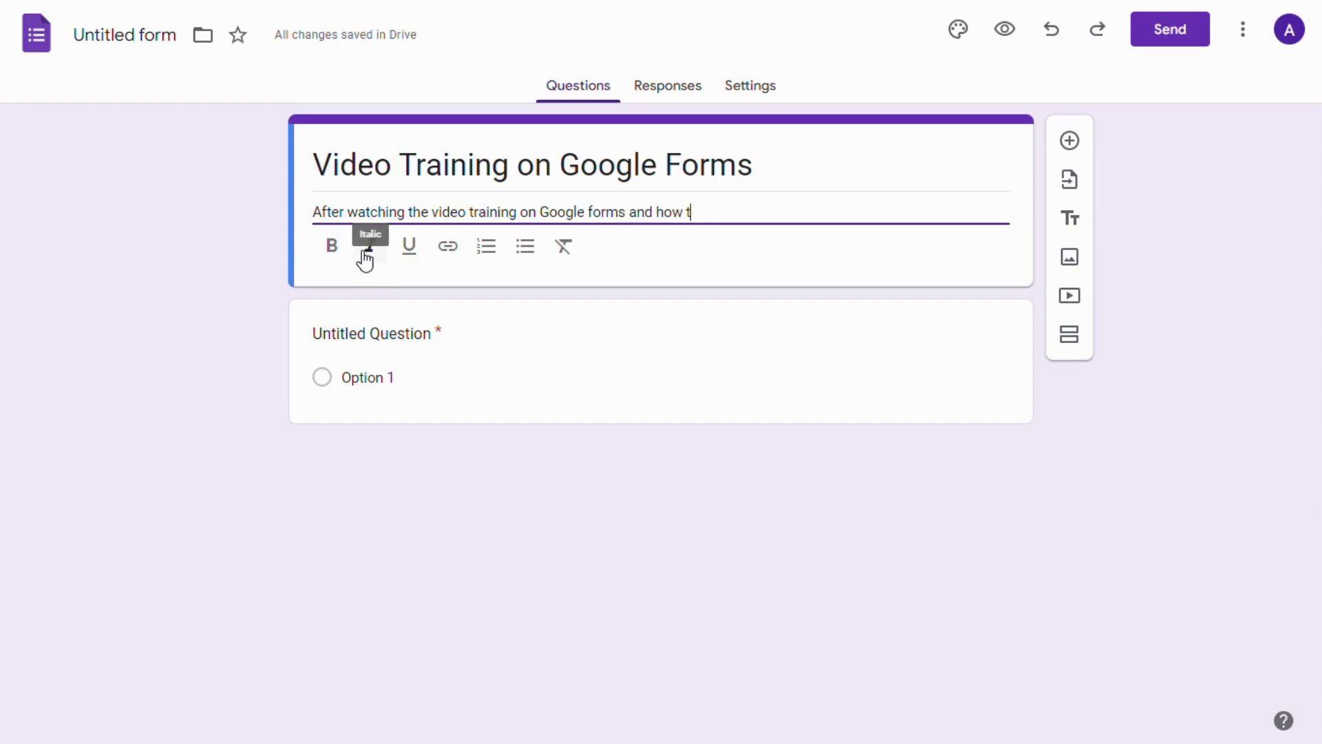
type("o create a quiz, plu")
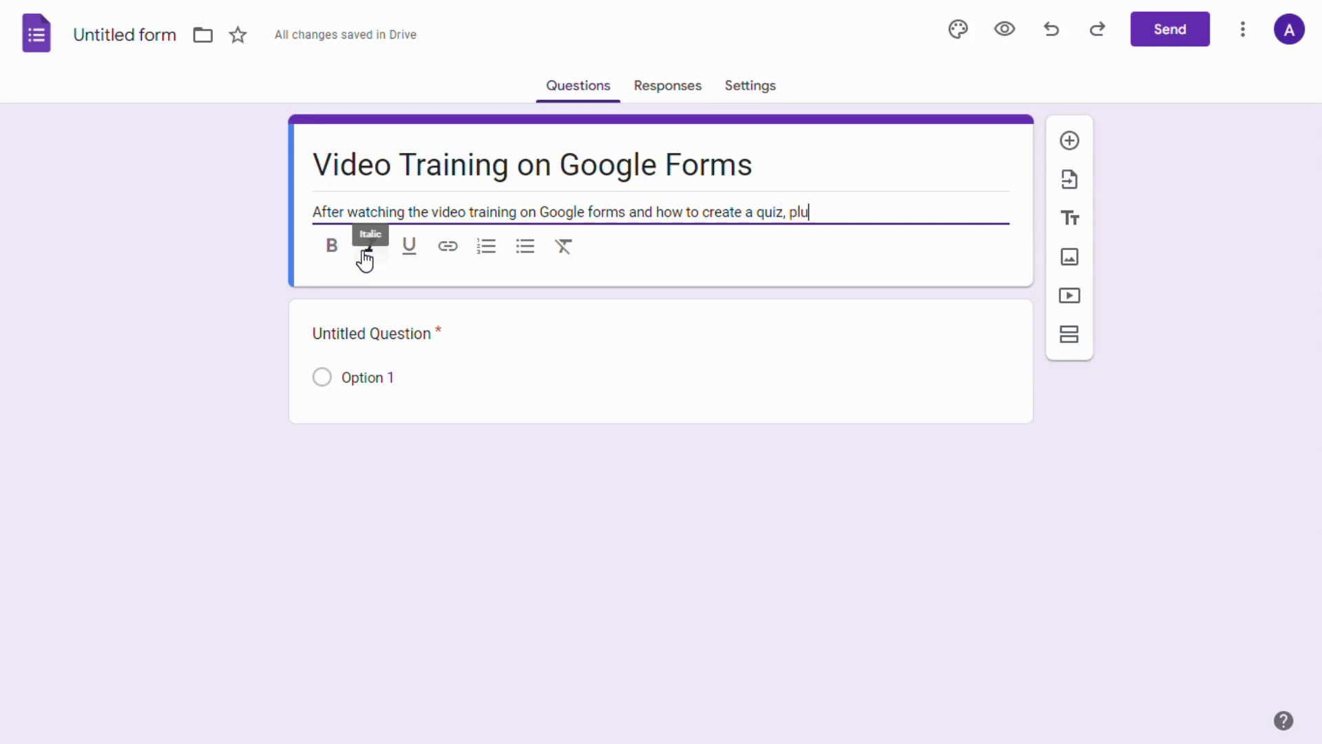
type("s send an emailed certi")
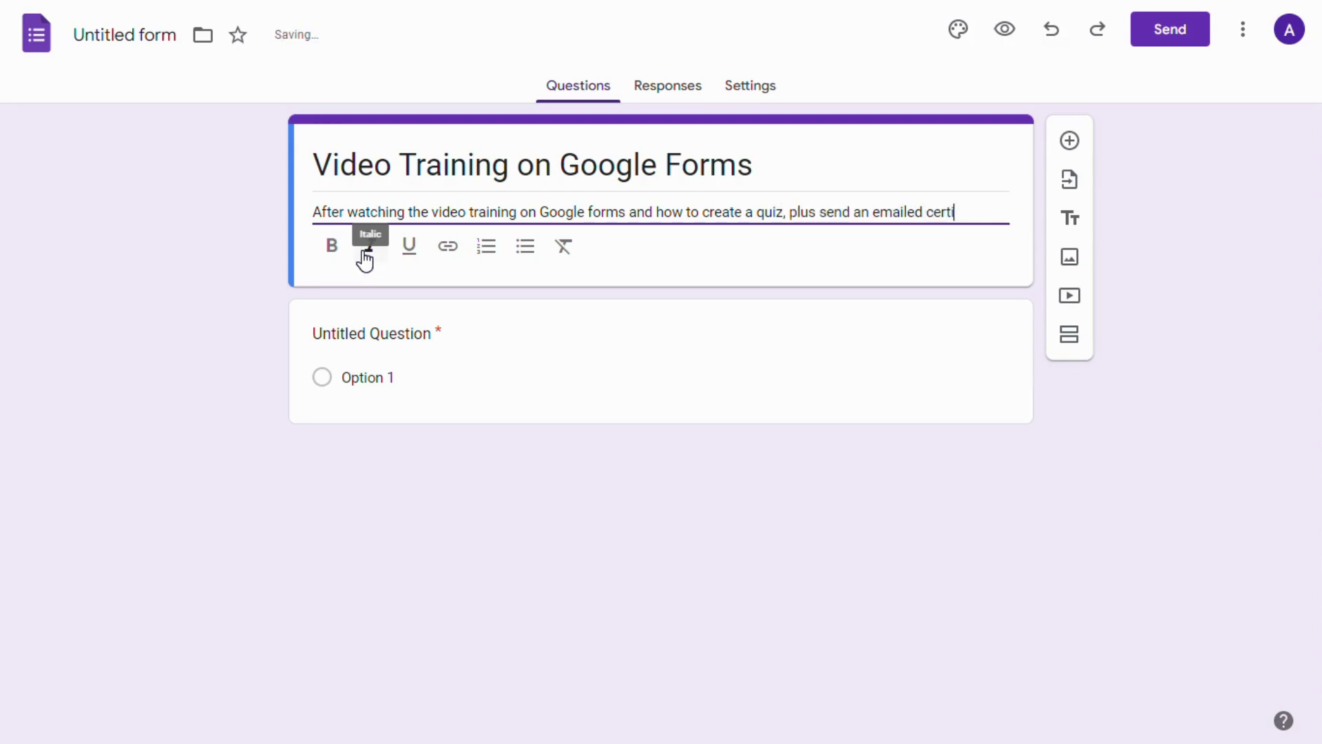
type("ficate autom")
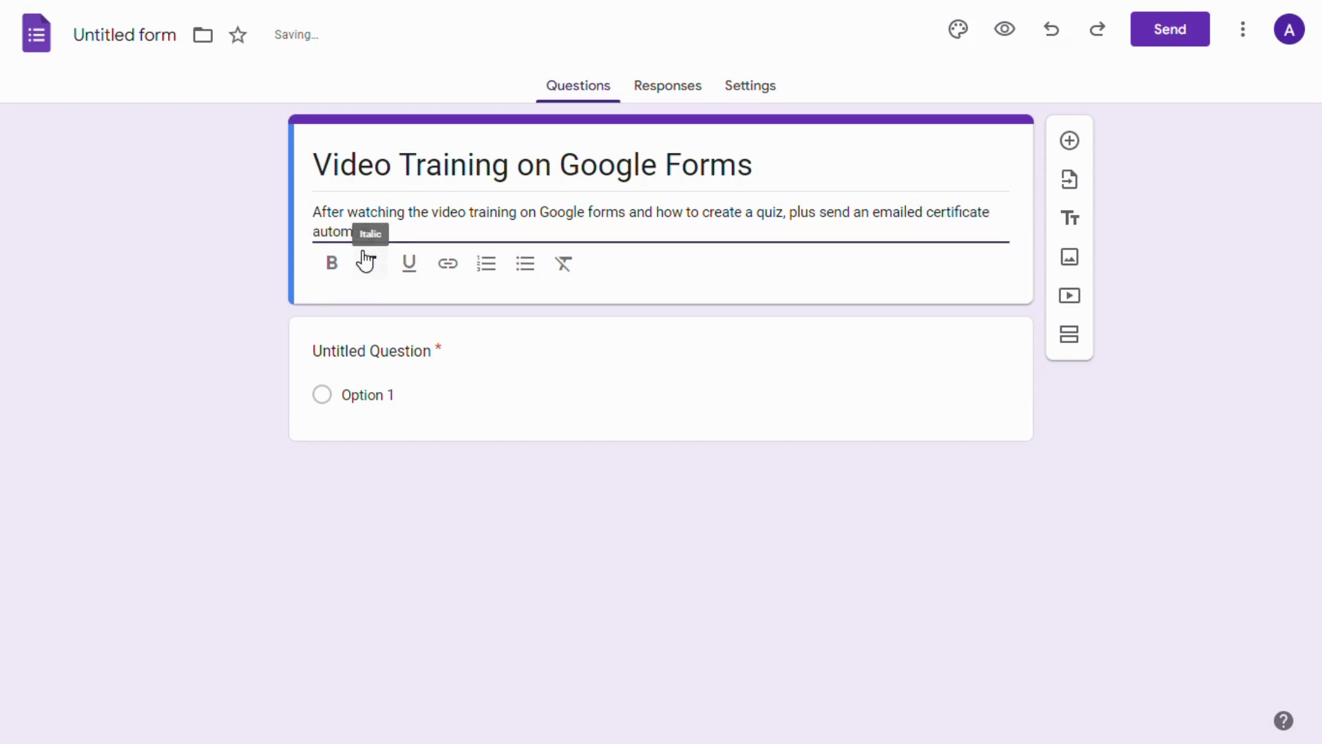
type("atically, take this ques")
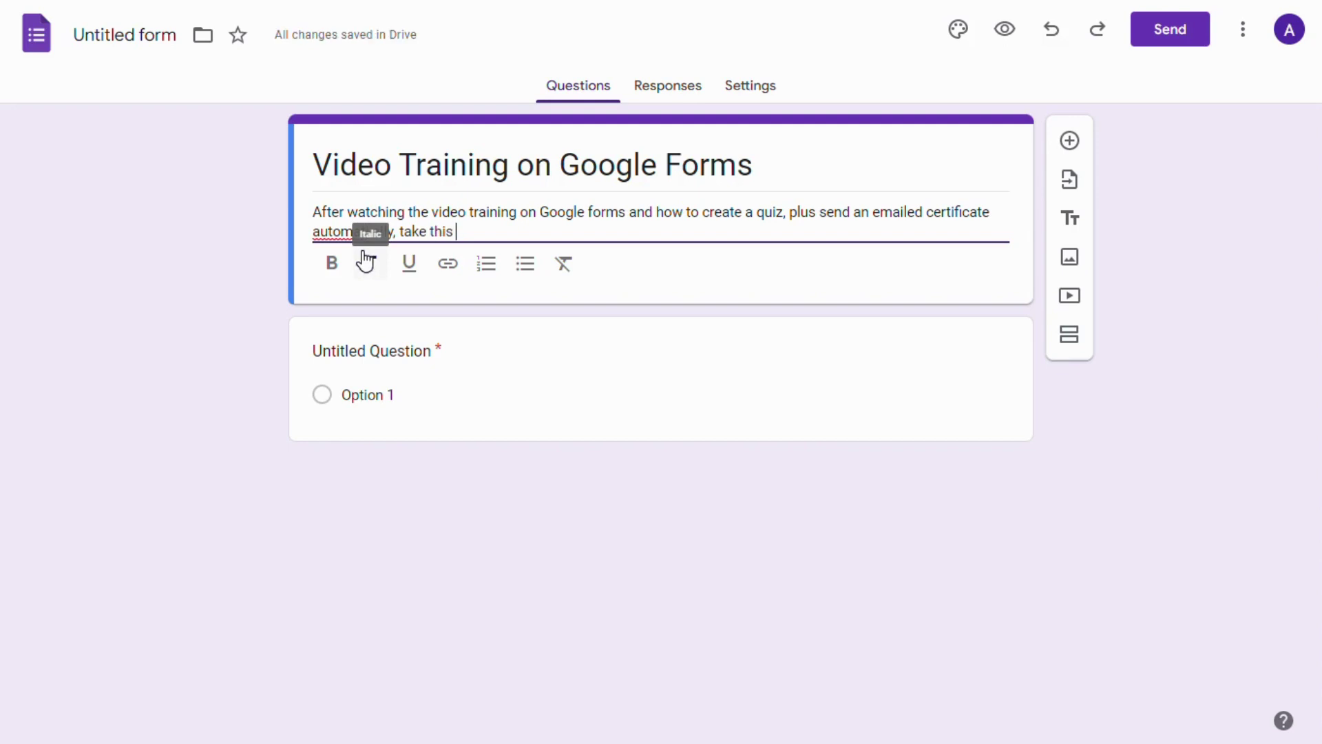
- Complete the description's first sentence with "quiz to test your knowledge of how to do this!"
key("BackSpace")
key("BackSpace")
key("BackSpace")
key("BackSpace")
type("iz to test your knowledge")
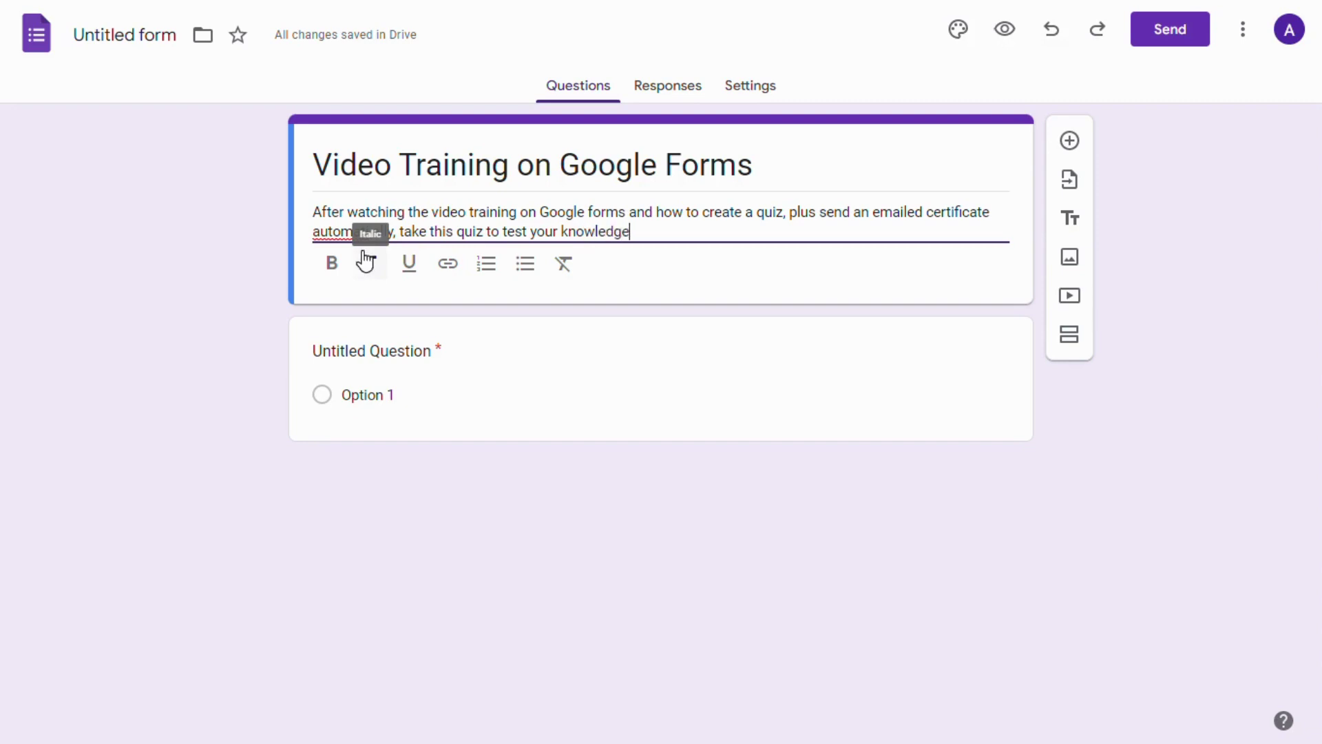
type(" how to")
key("BackSpace")
key("BackSpace")
key("BackSpace")
key("BackSpace")
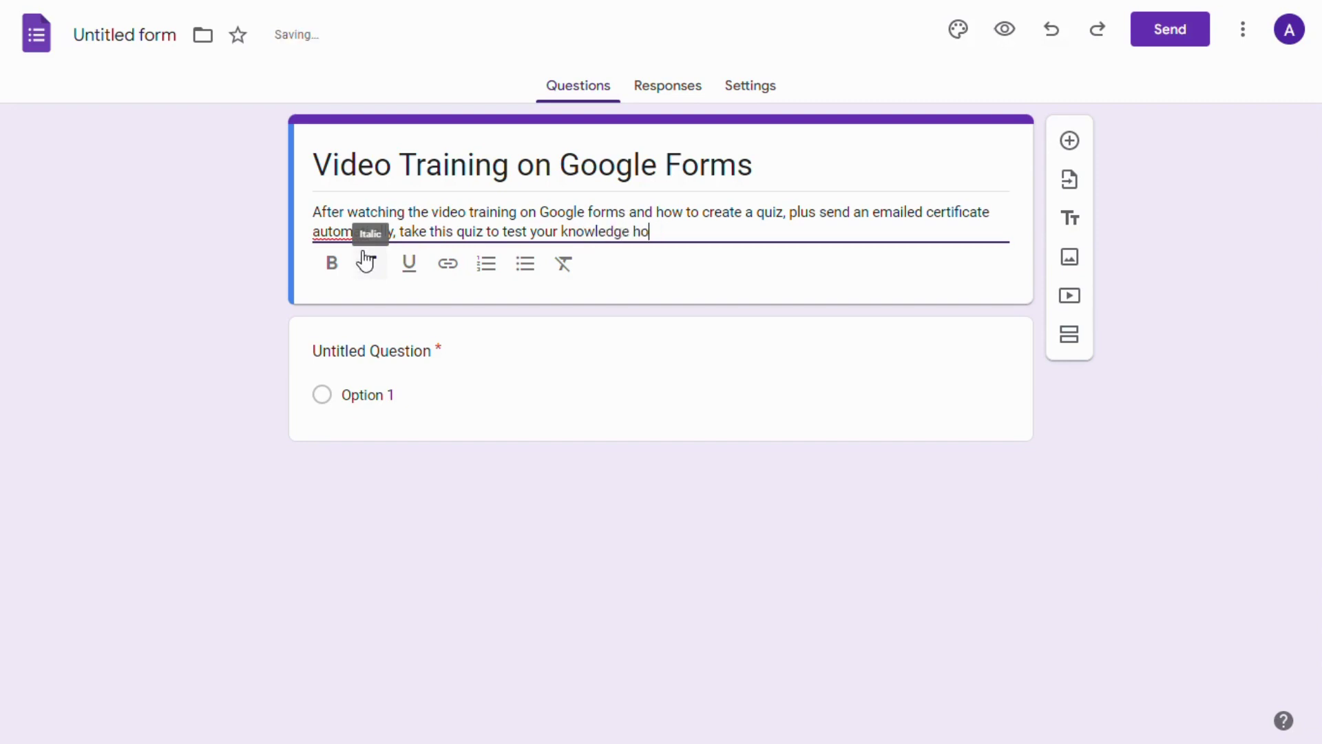
key("BackSpace")
key("BackSpace")
type("of how to do")
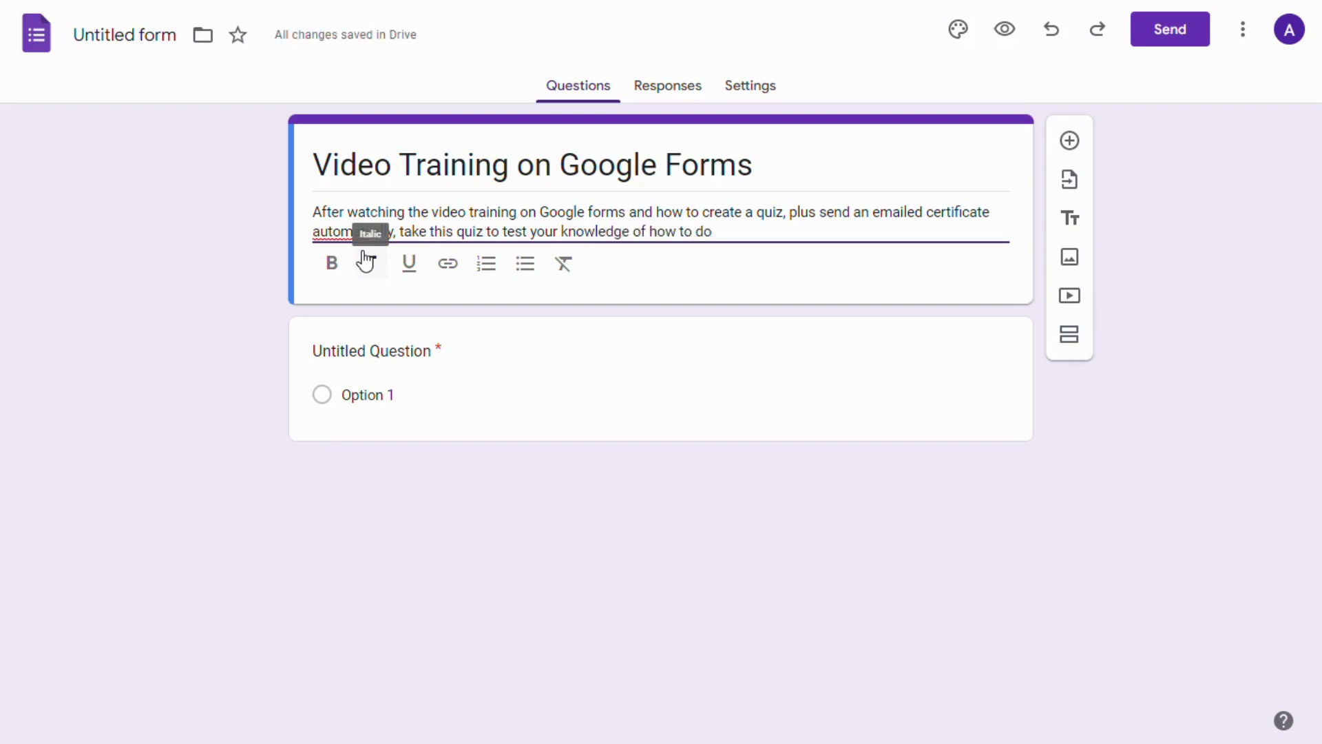
type(" this! ")
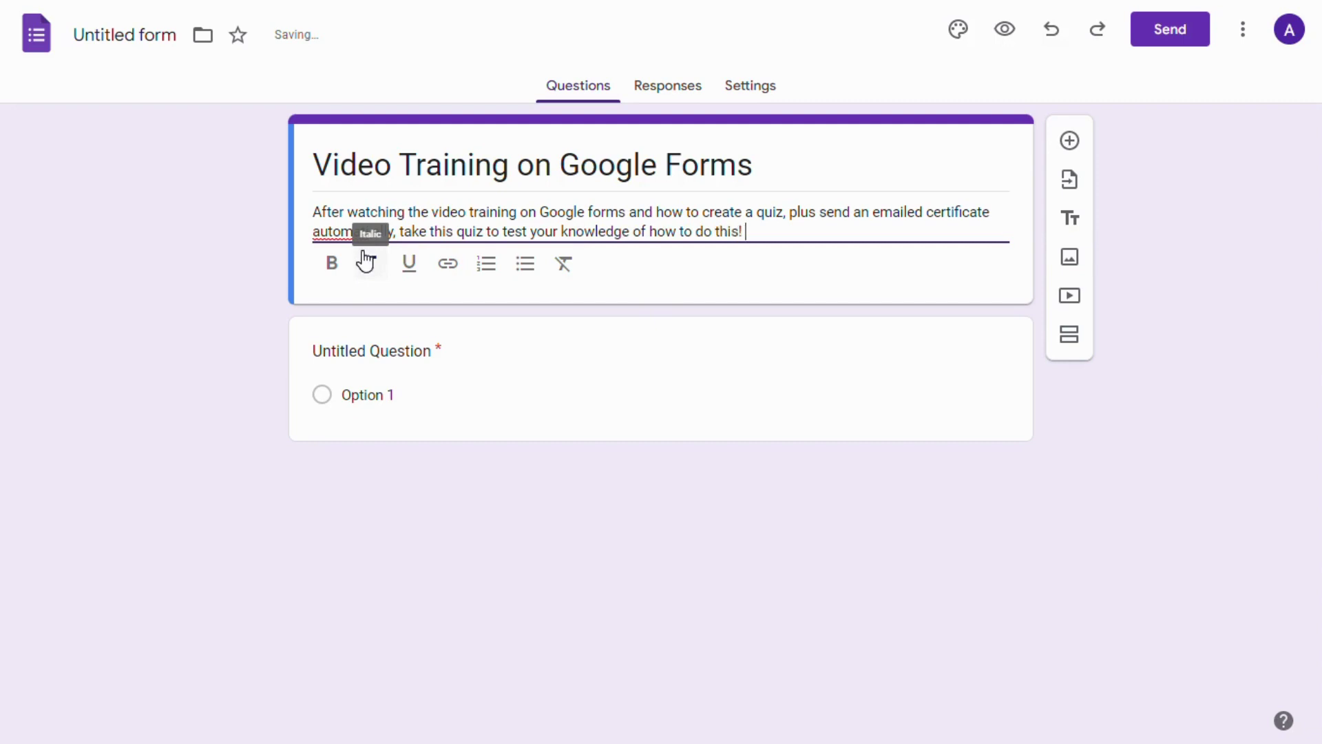
- Add a second description sentence: "You'll receive a certificate in your email inbox after you receive a passing score of 60%."
type("You'lll re")
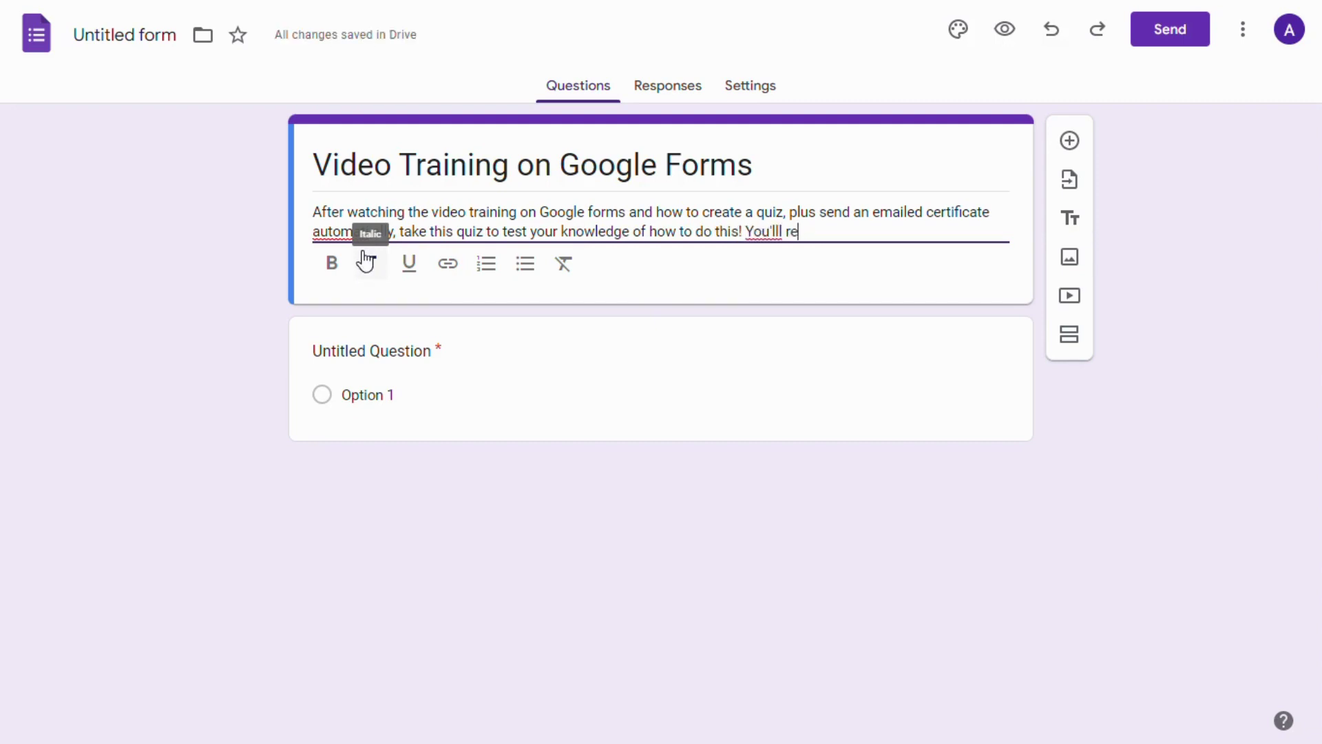
type("ceive a")
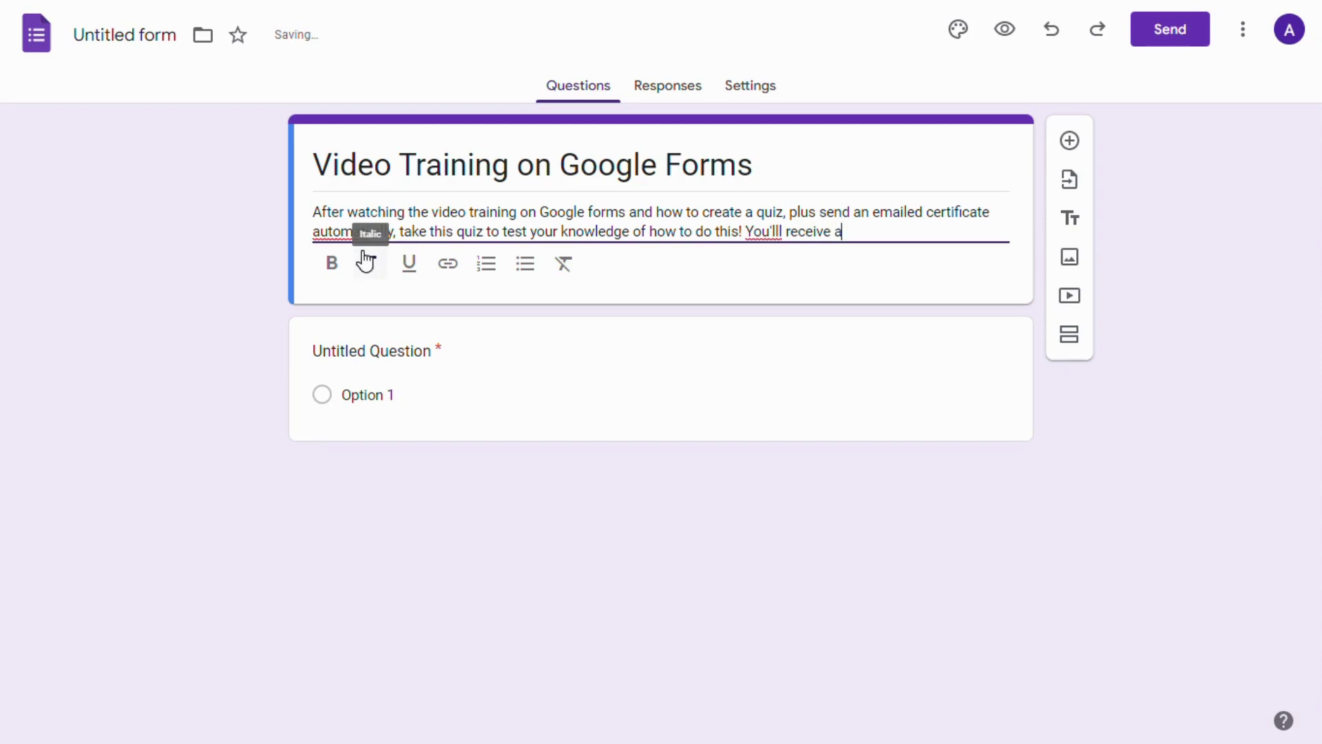
type("n")
key("BackSpace")
key("BackSpace")
type("certificate")
type(" in your email i")
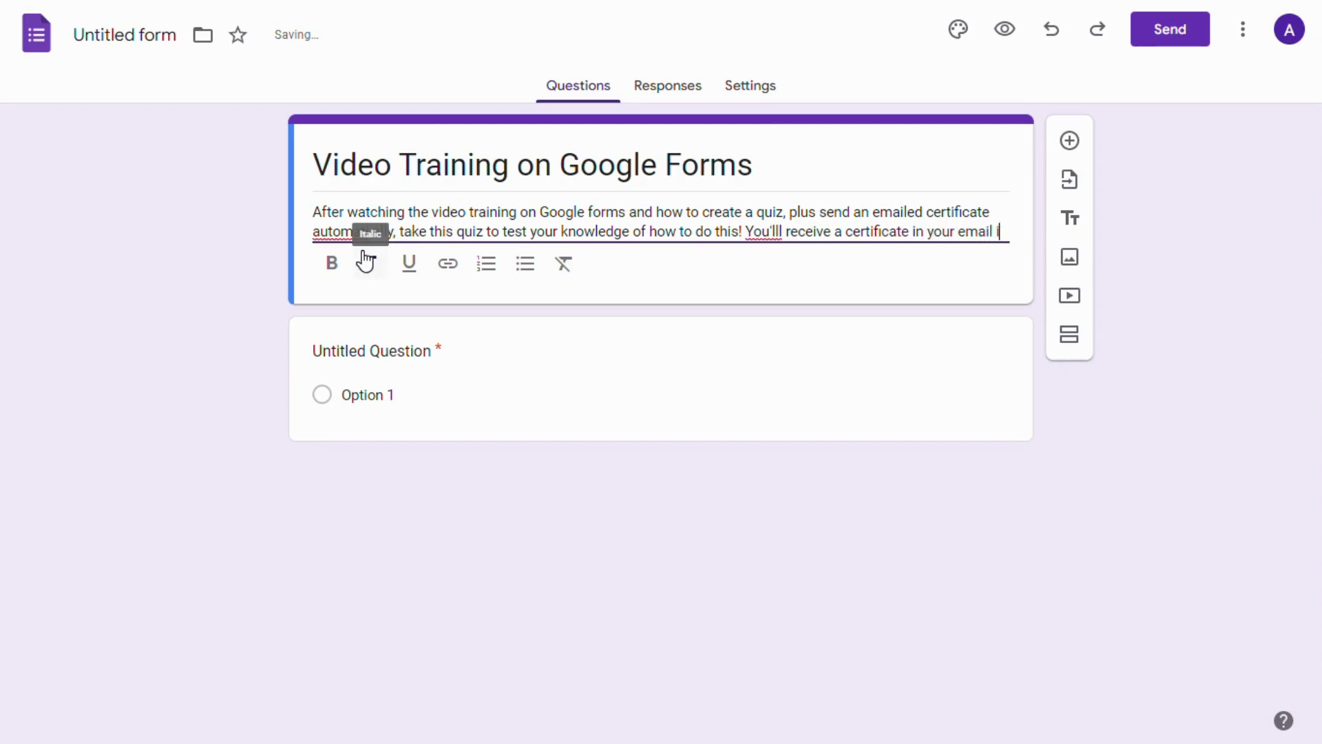
type("nbox")
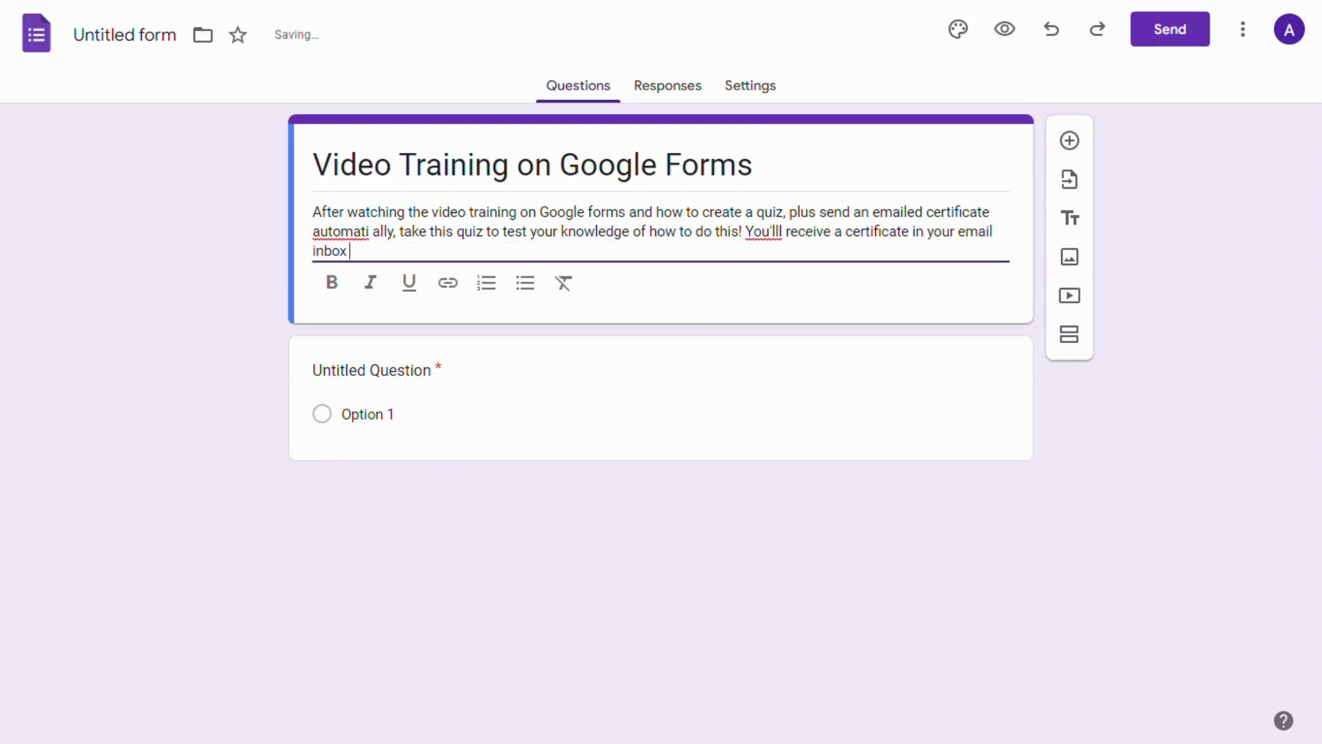
type(" after yo")
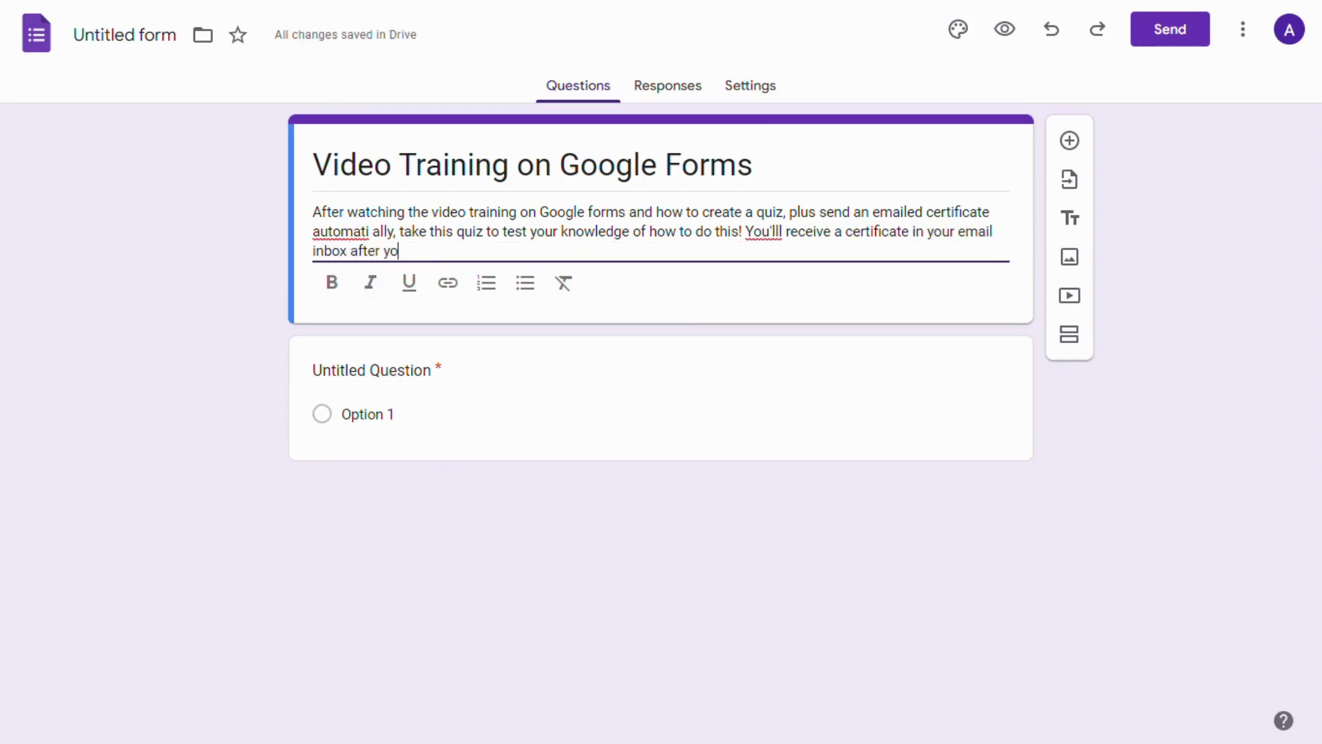
type("u receive a psssing score")
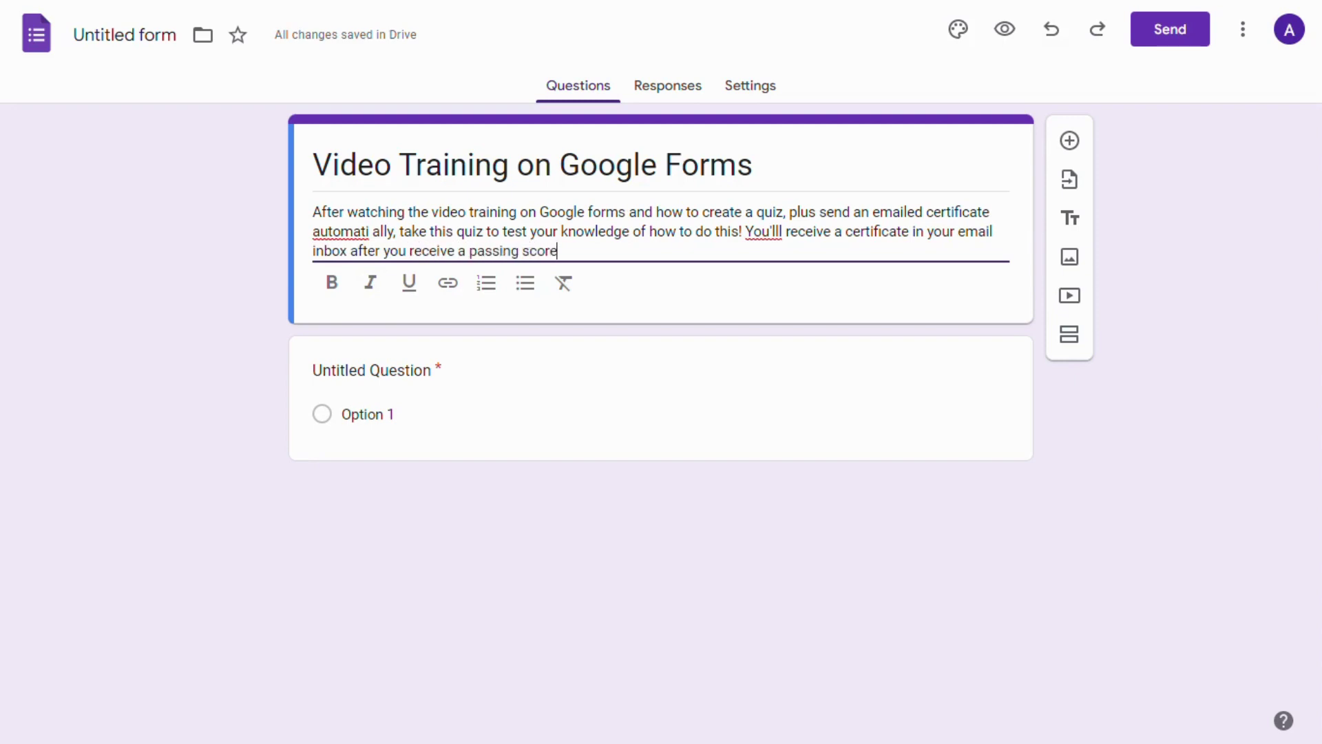
type(" of 60%.")
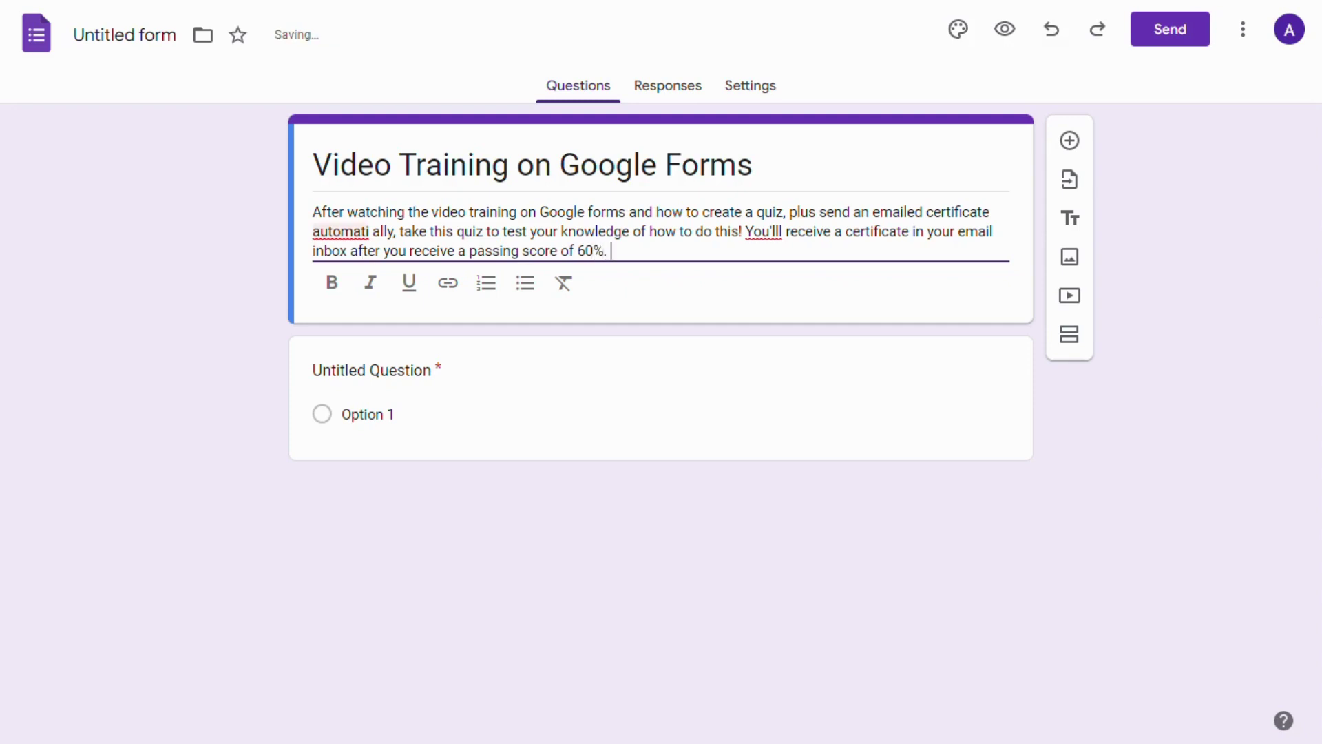
- Correct the misspelled words in the form description to "automatically" and "You'll"
left_click(373, 231)
type("c")
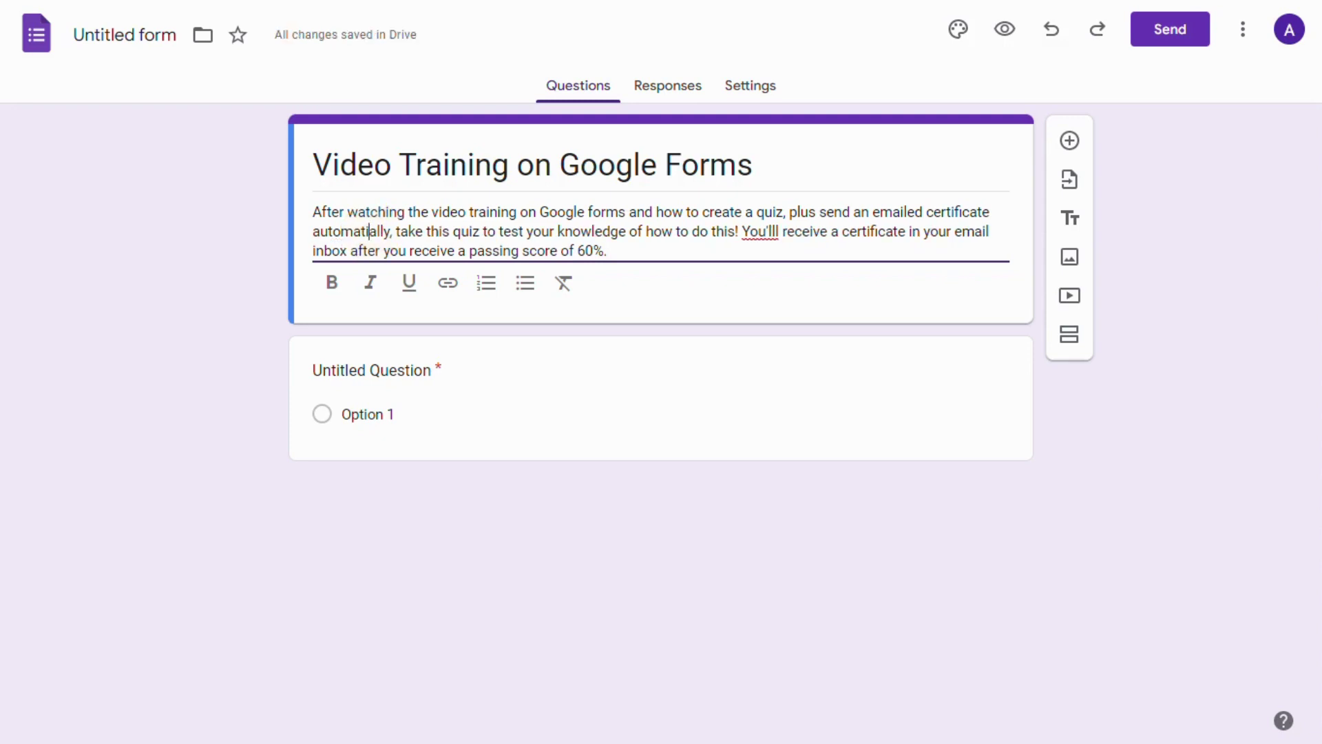
left_click(780, 231)
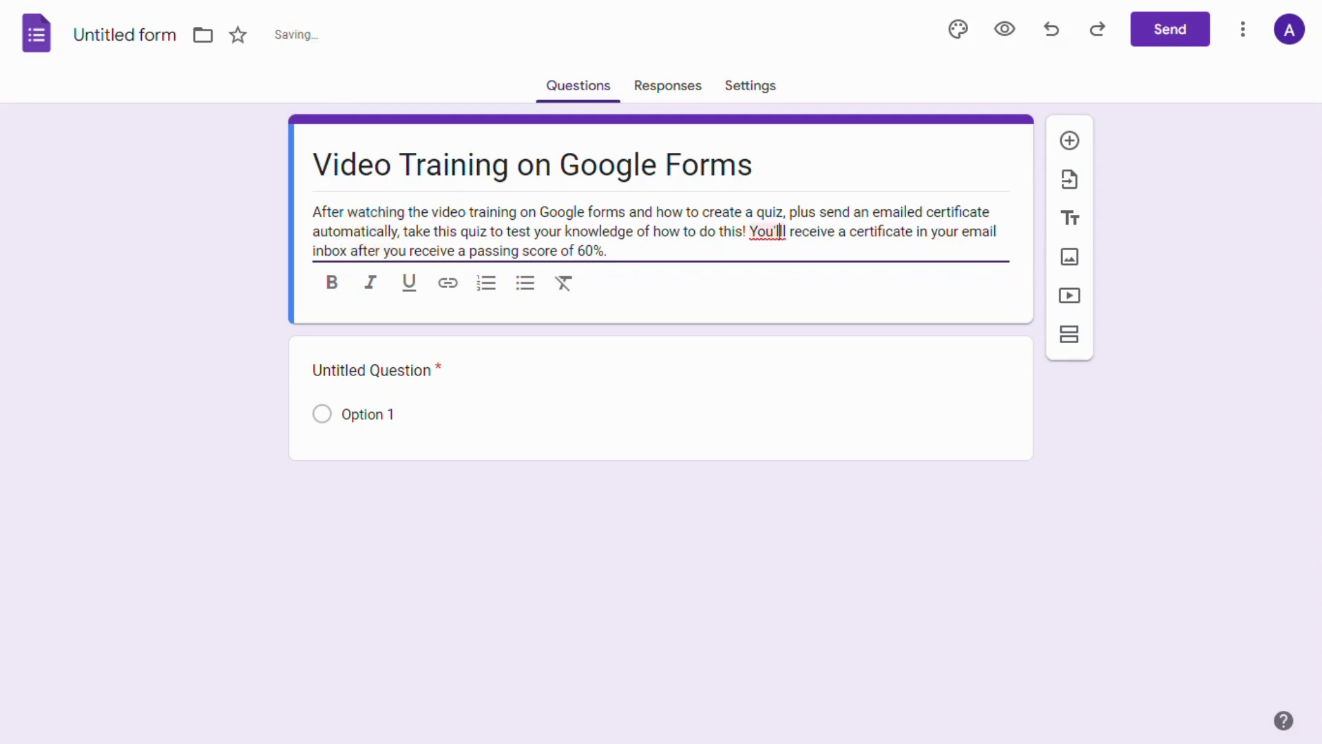
key("BackSpace")
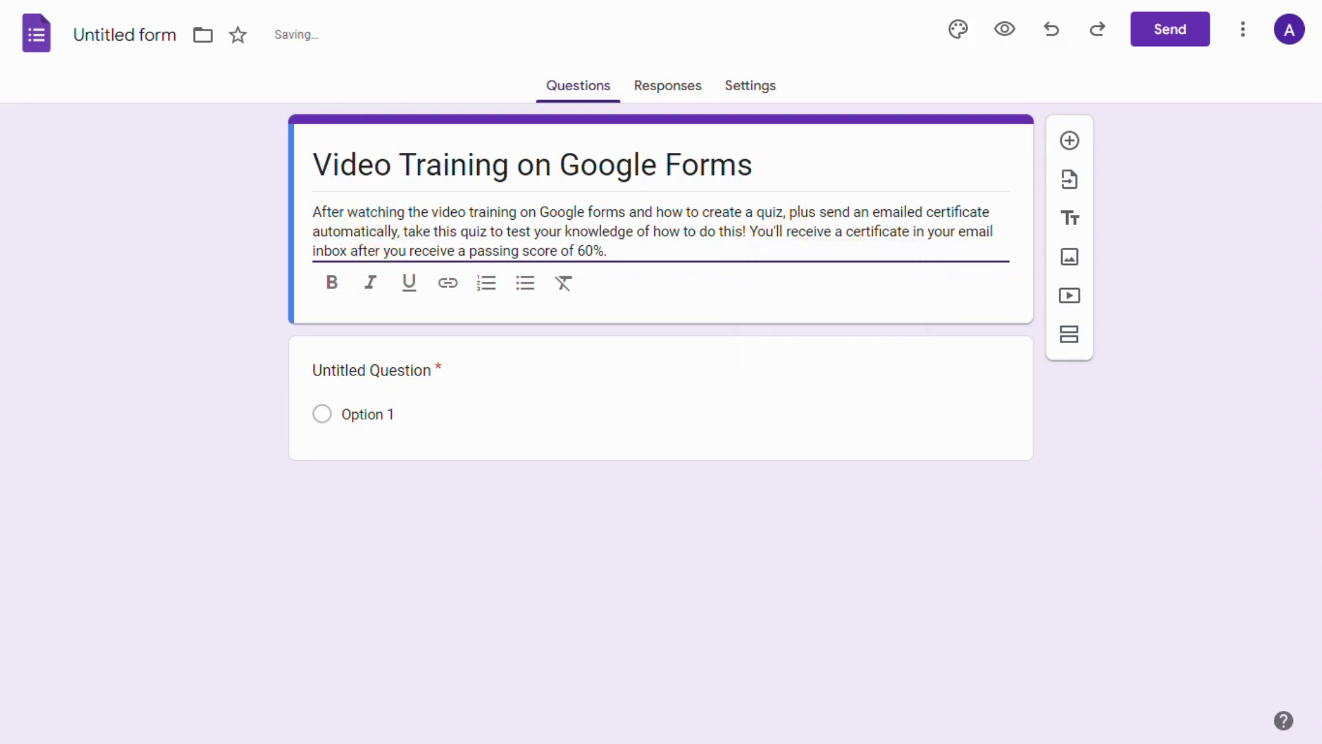
left_click(611, 250)
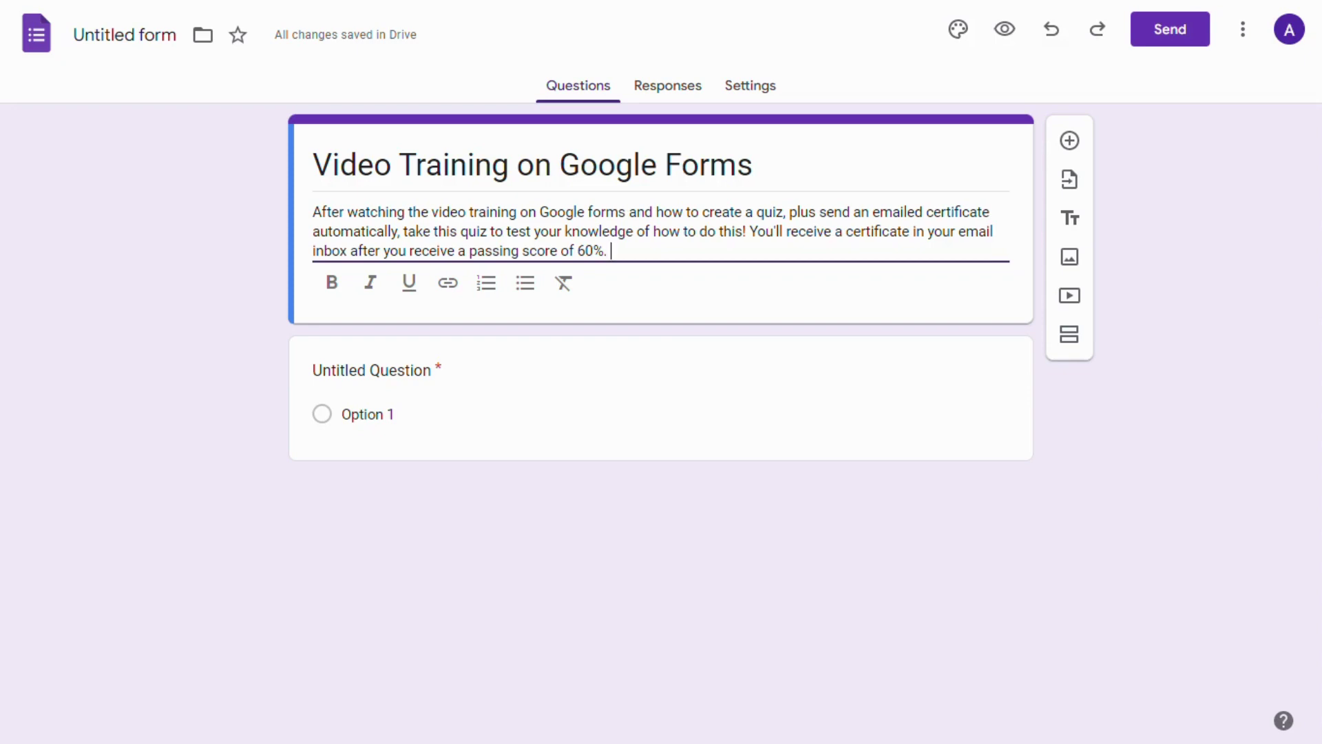
- Make the form title bold and the whole description italic
left_click(468, 165)
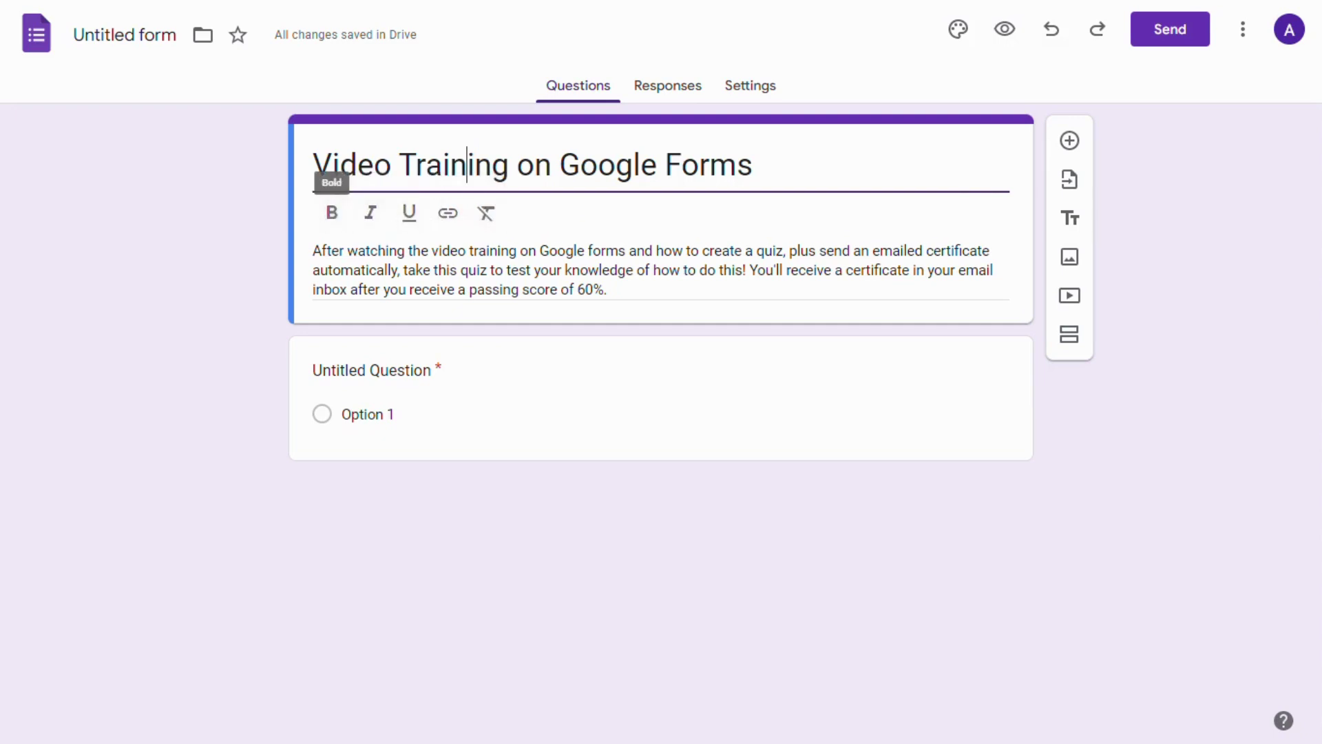
triple_click(372, 165)
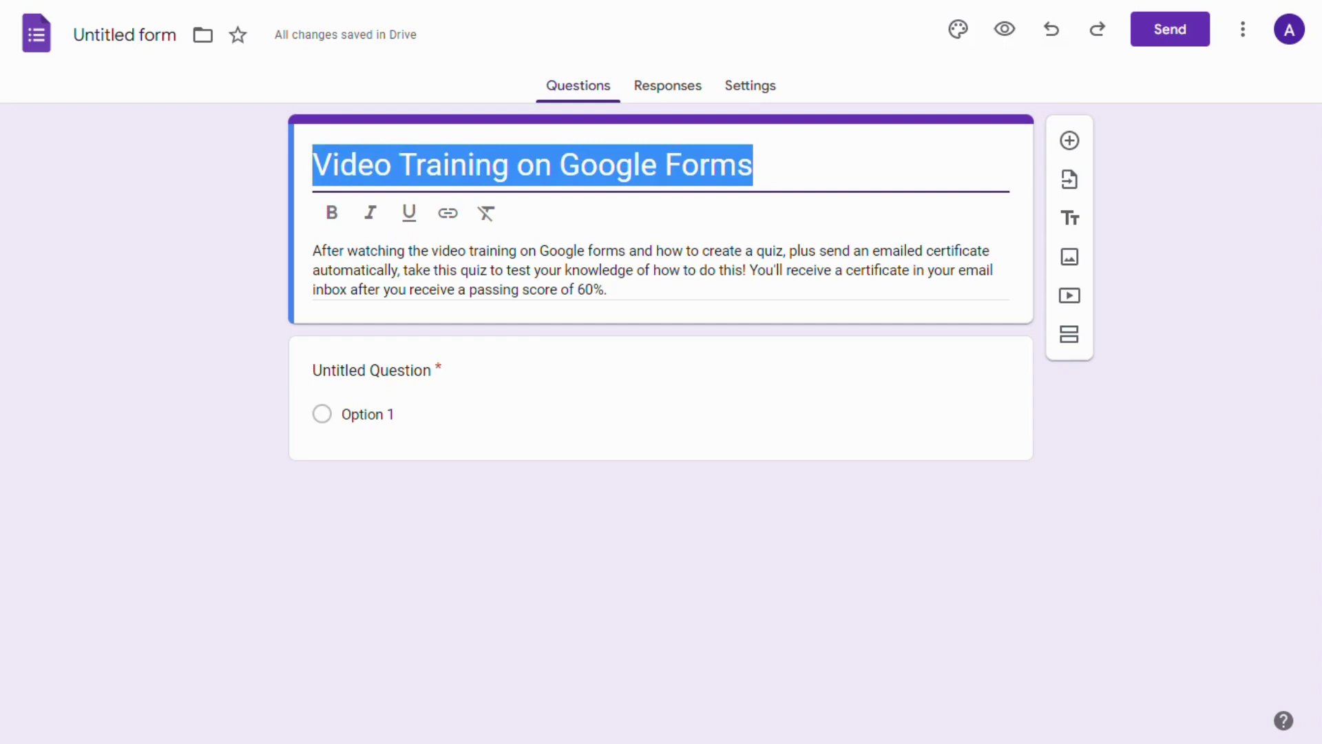
left_click(332, 213)
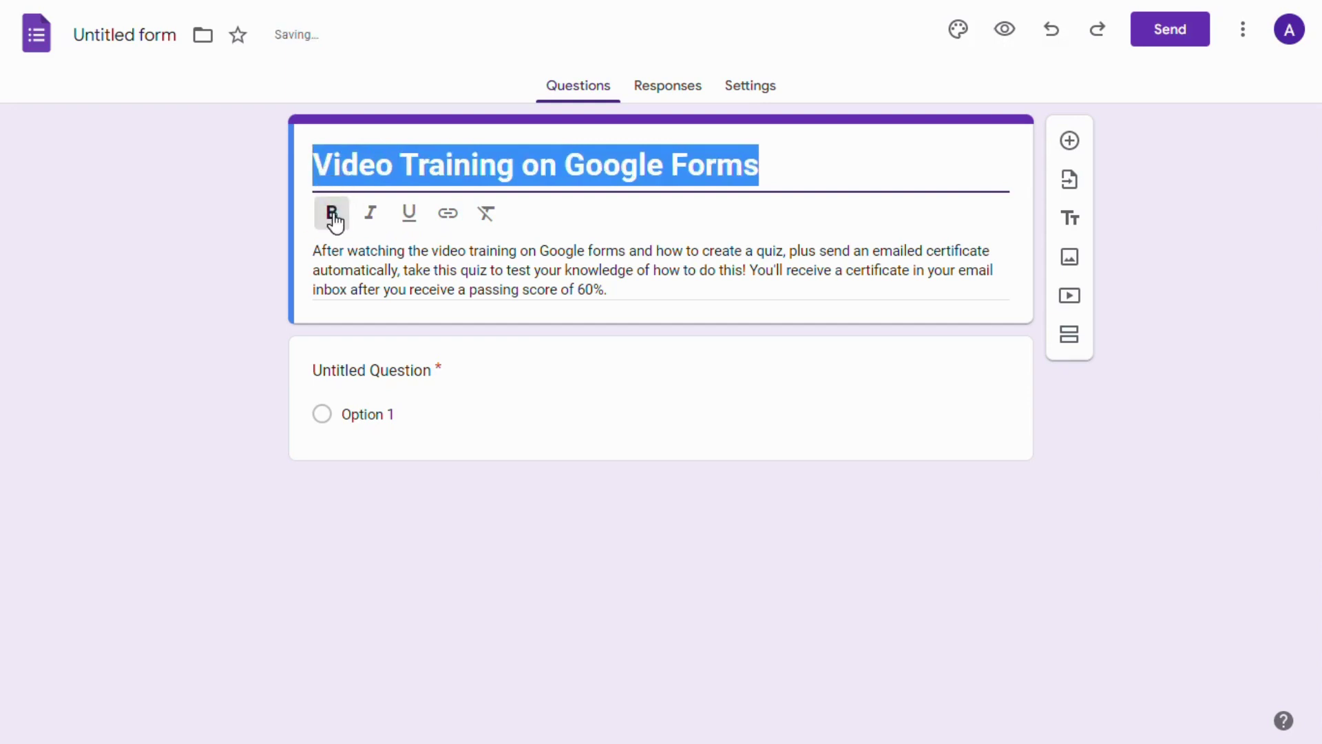
triple_click(370, 269)
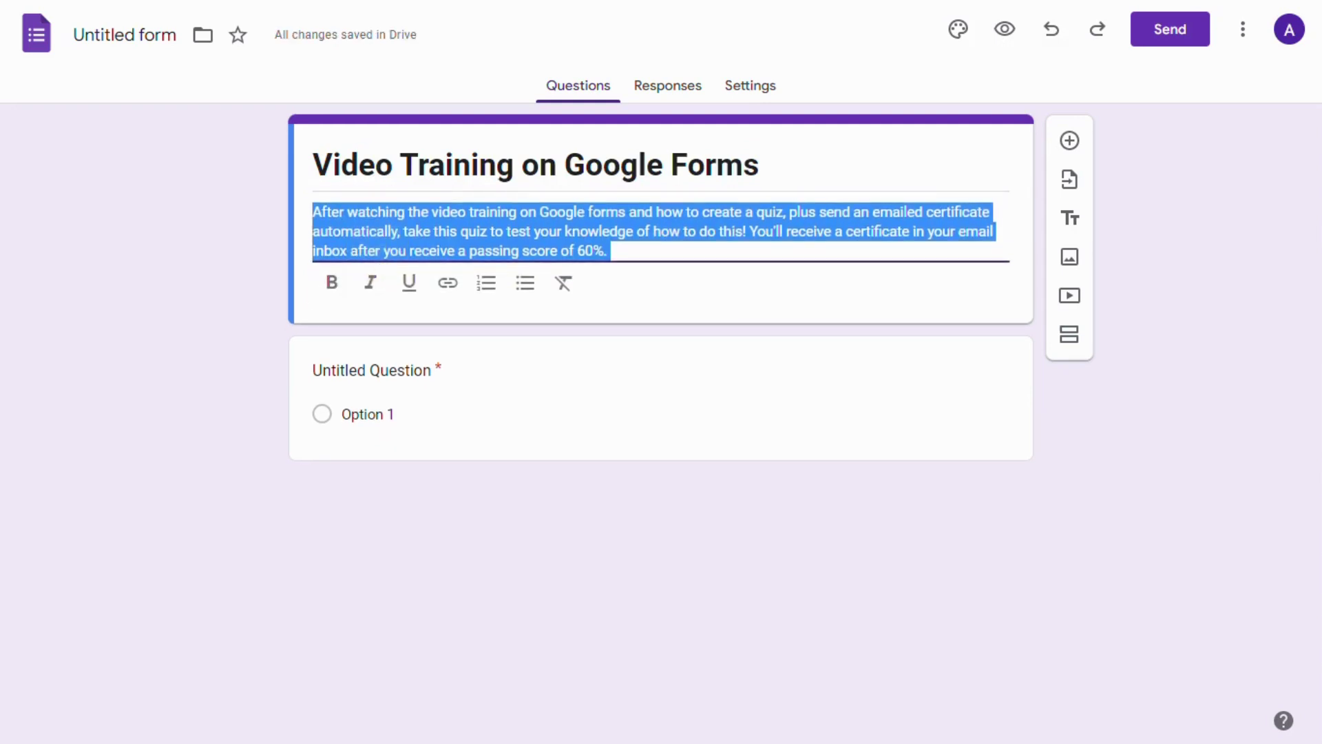
left_click(370, 286)
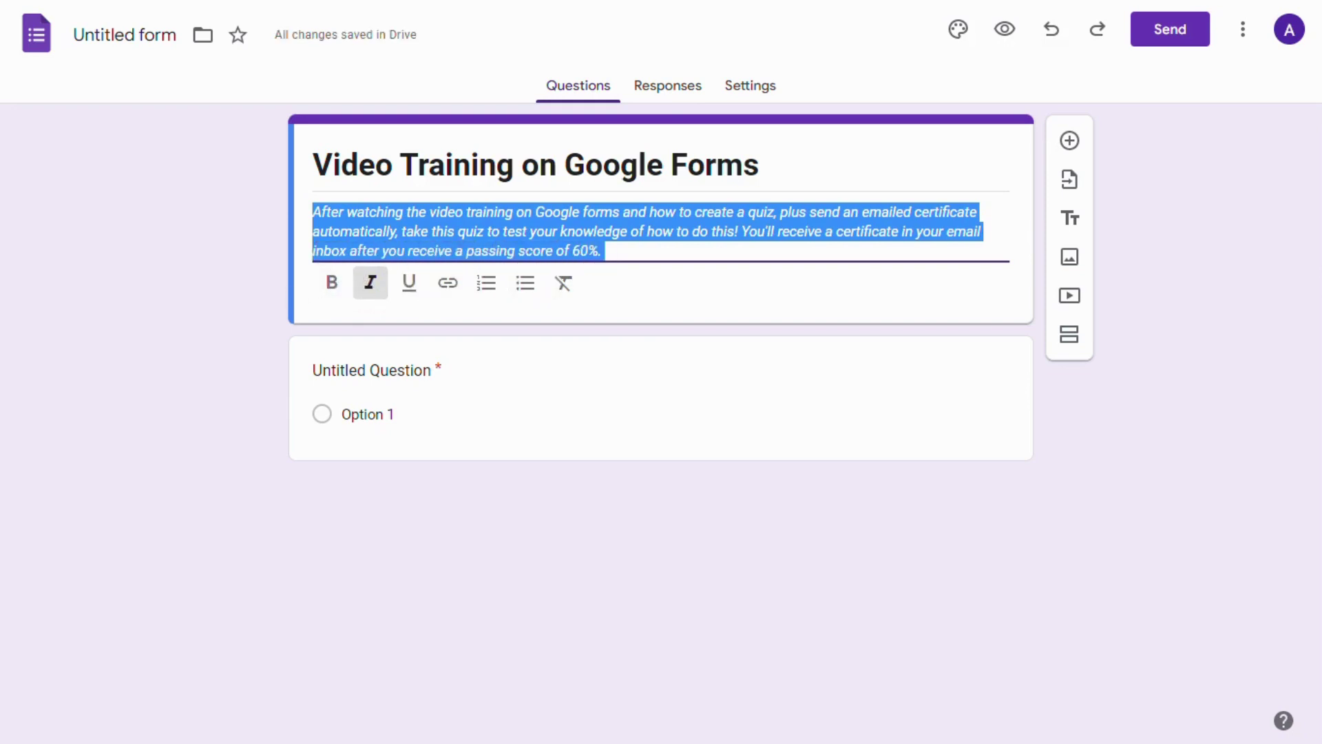
left_click(629, 250)
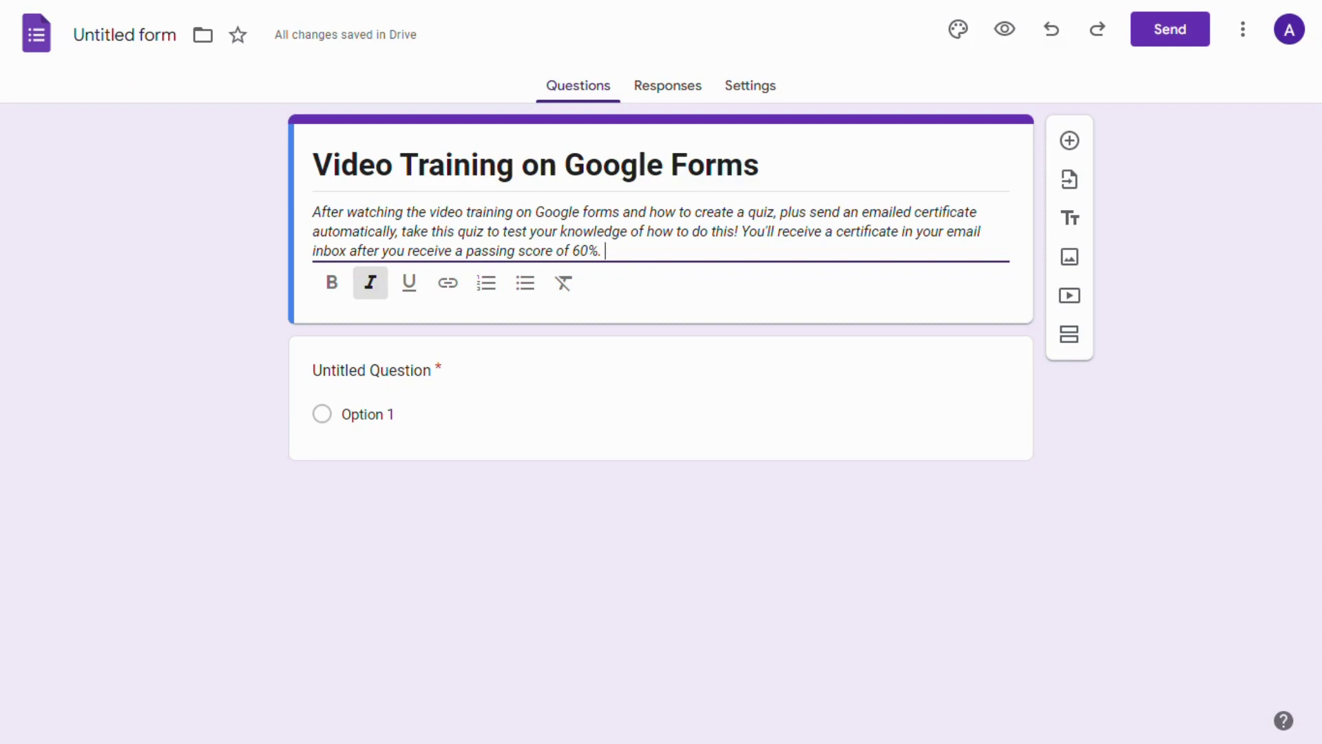
- Name the untitled form file "Video Training on Google Forms", matching the form's title
left_click(124, 34)
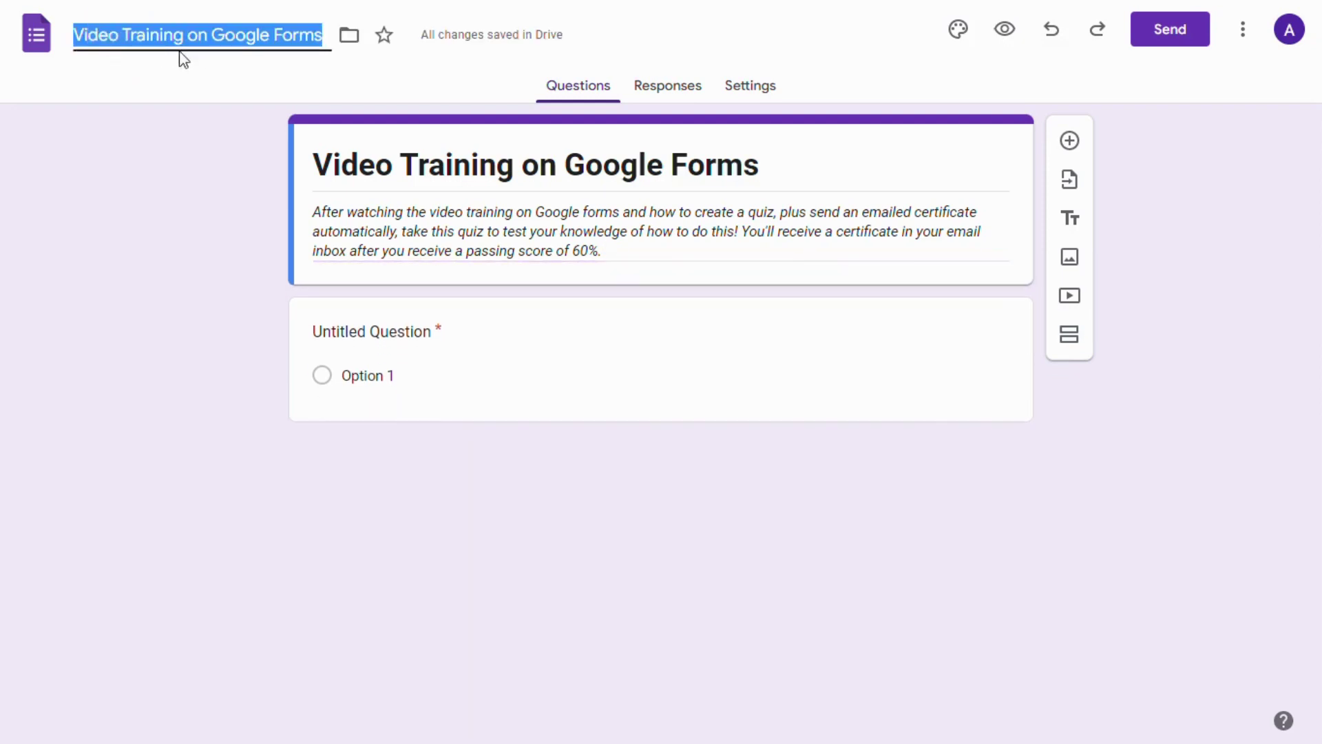
left_click(434, 168)
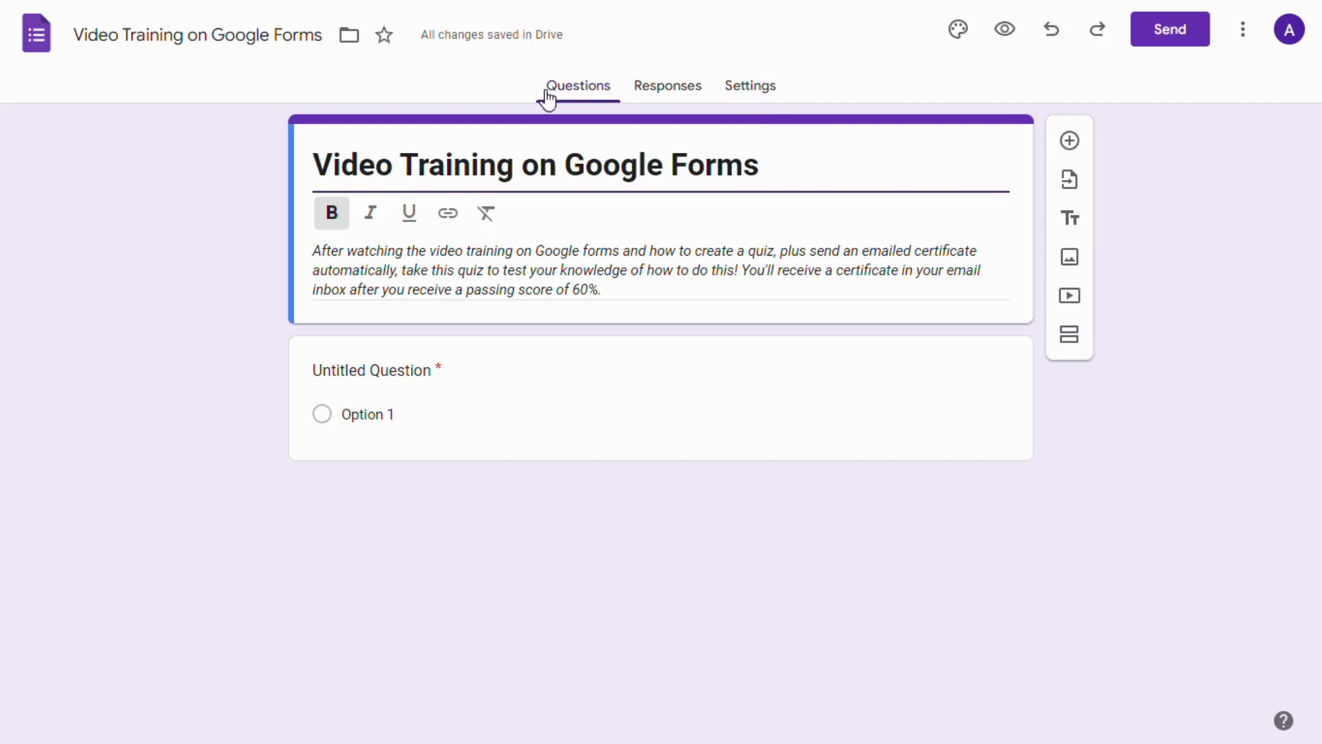
- Make the form a quiz and set the default question point value to 33 points
left_click(753, 88)
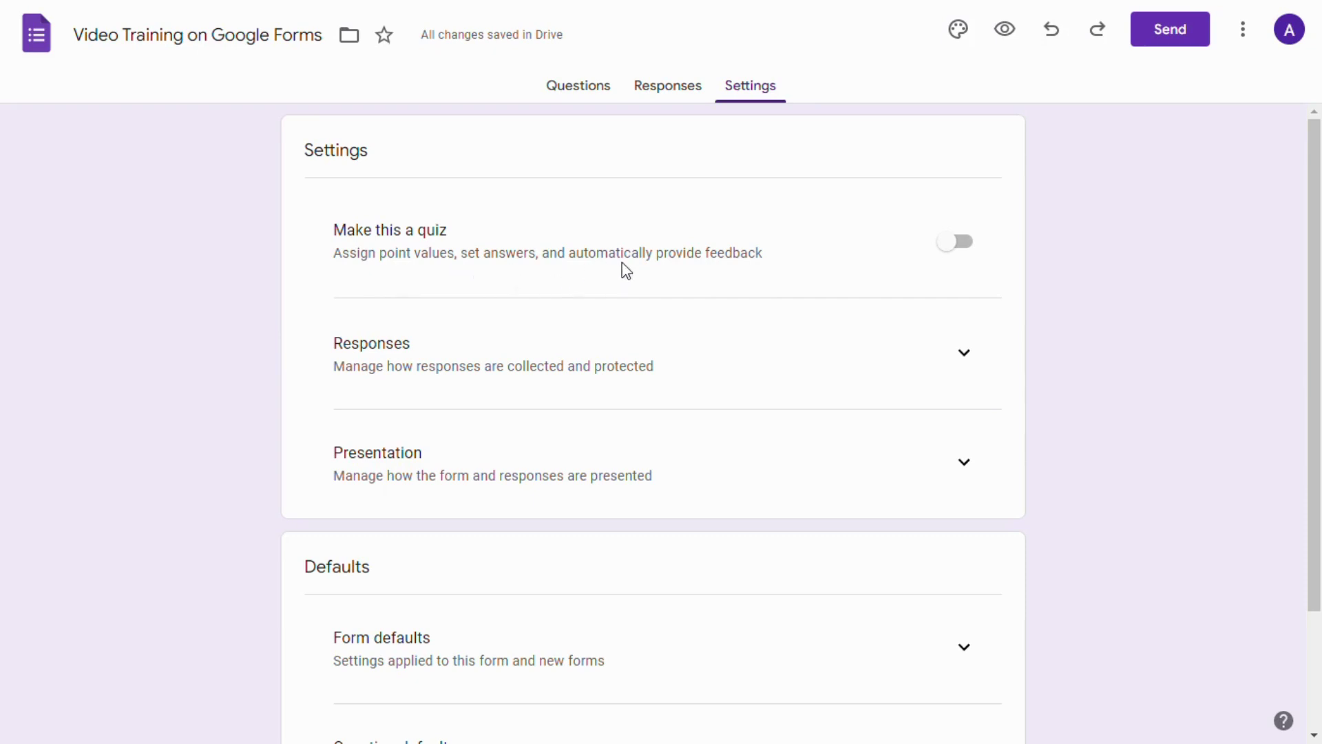
left_click(956, 241)
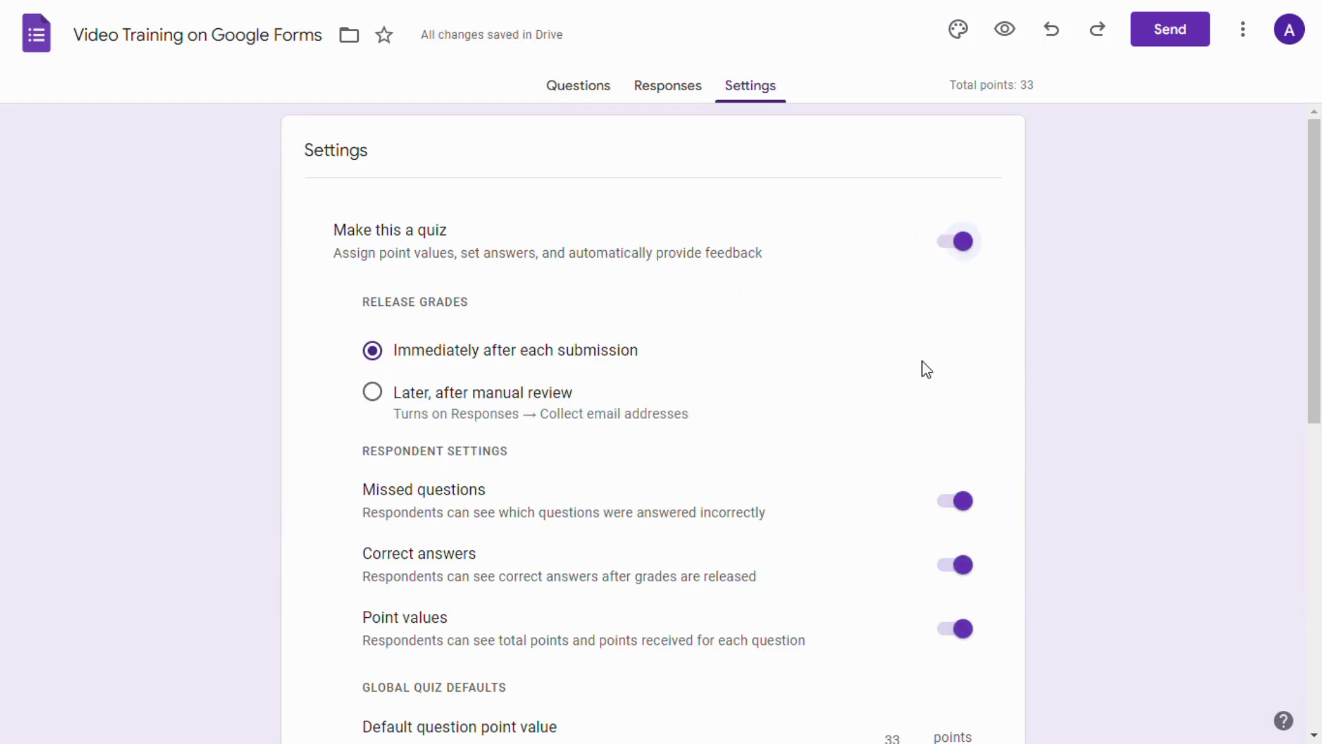
left_click_drag(1315, 204, 1316, 231)
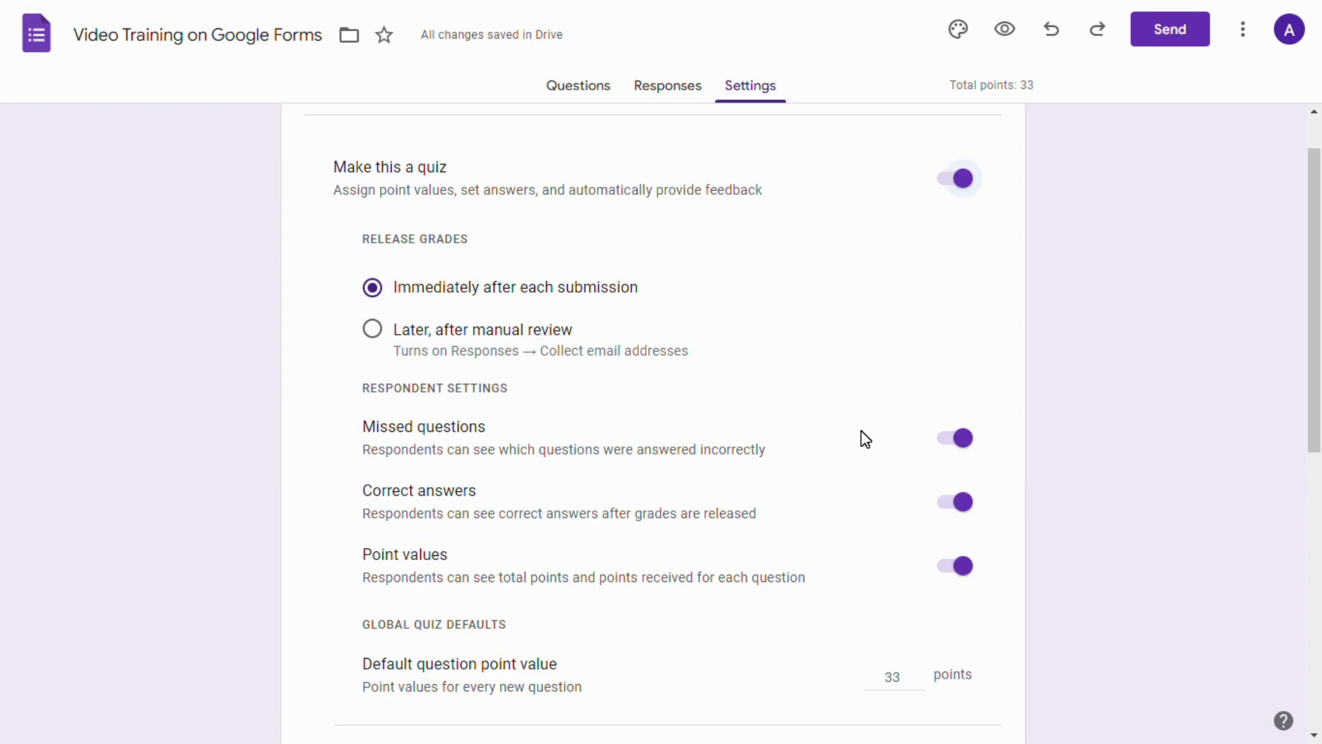
left_click_drag(1315, 338, 1310, 464)
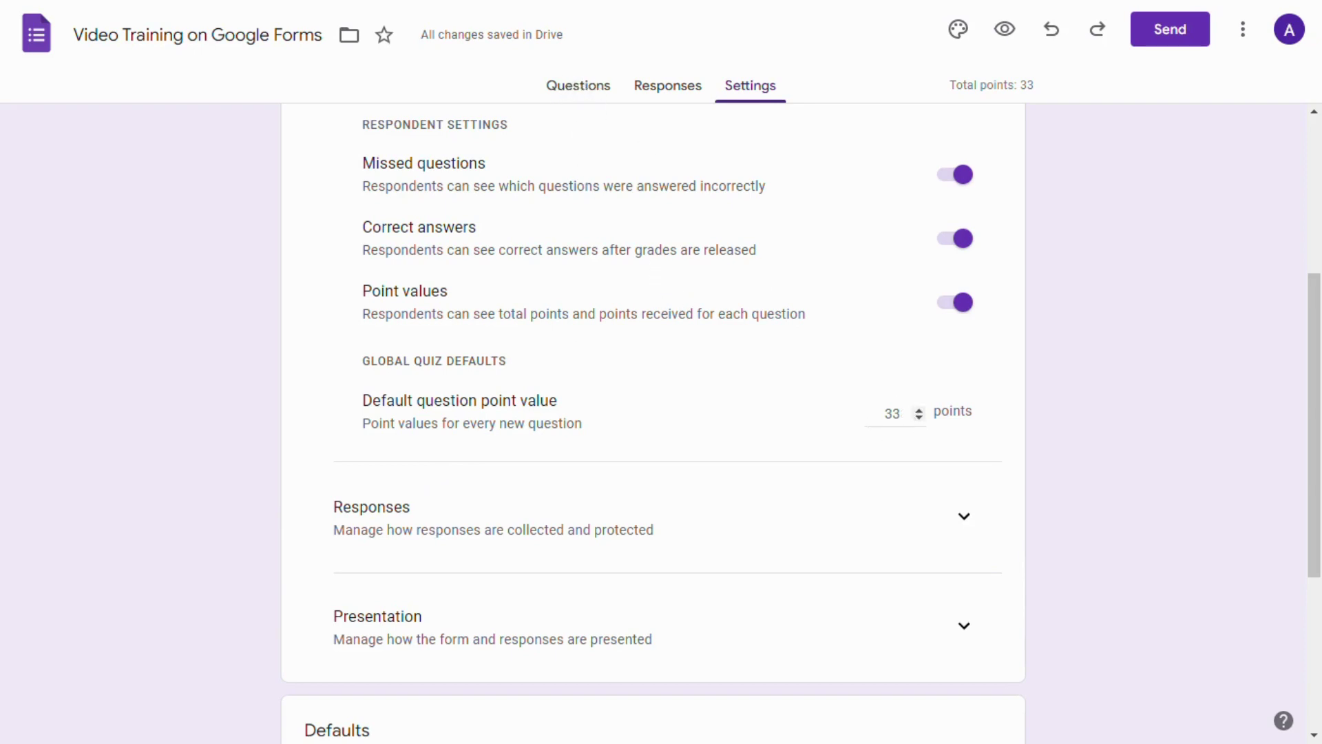
double_click(891, 413)
key("BackSpace")
type("33")
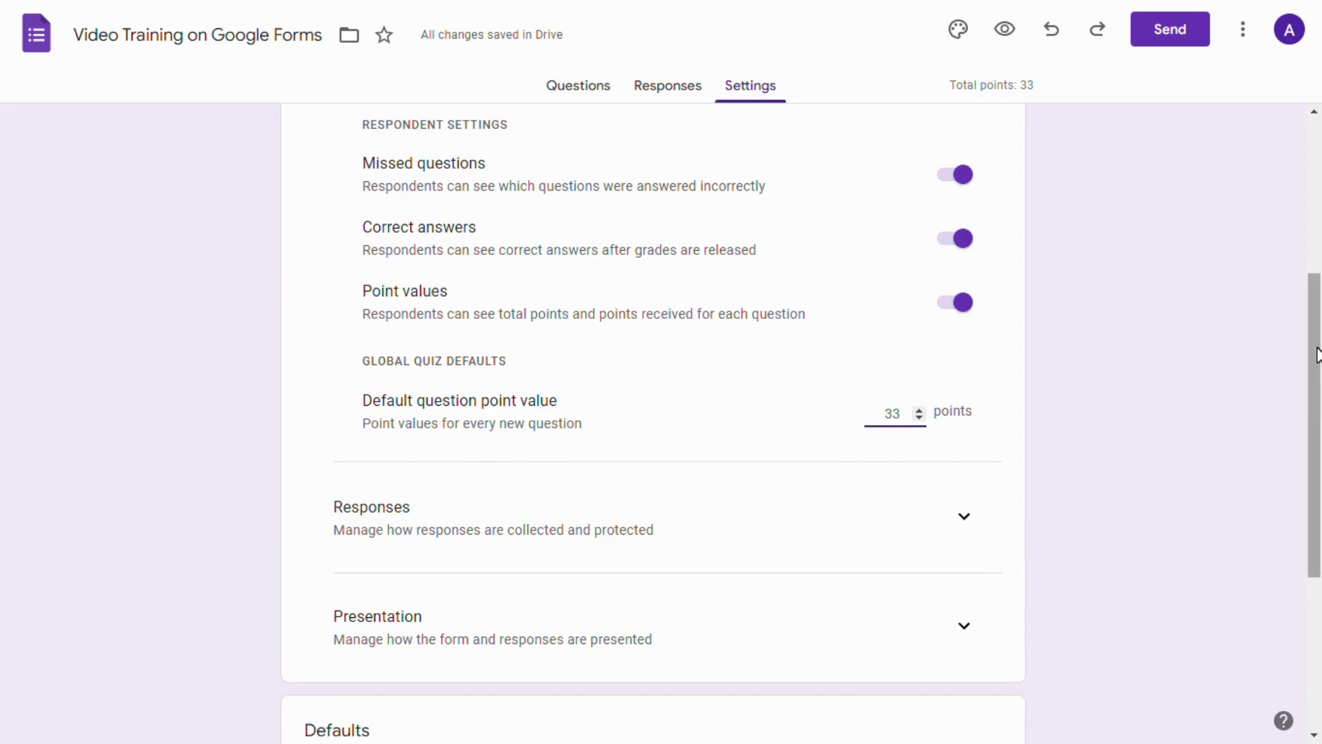
- Turn on collecting email addresses and send responders a copy of their response "When requested"
left_click_drag(1318, 358, 1319, 490)
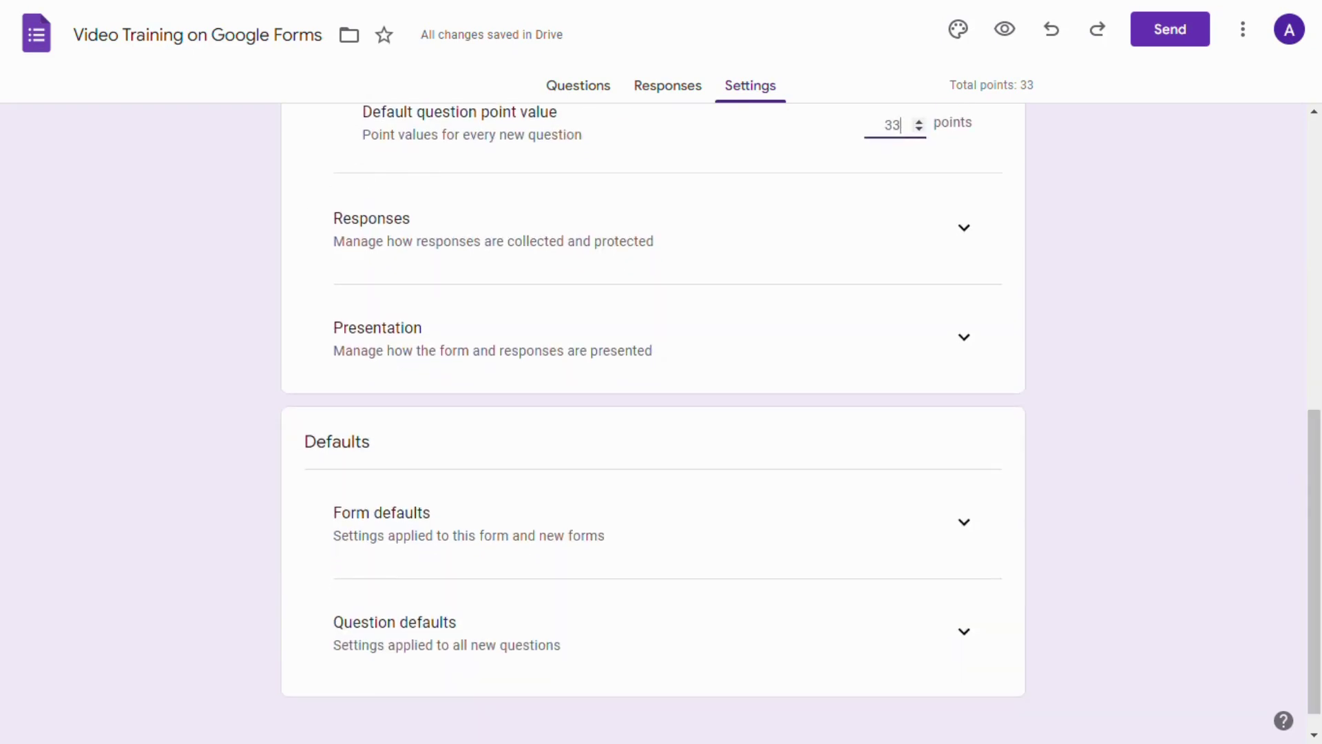
left_click(965, 227)
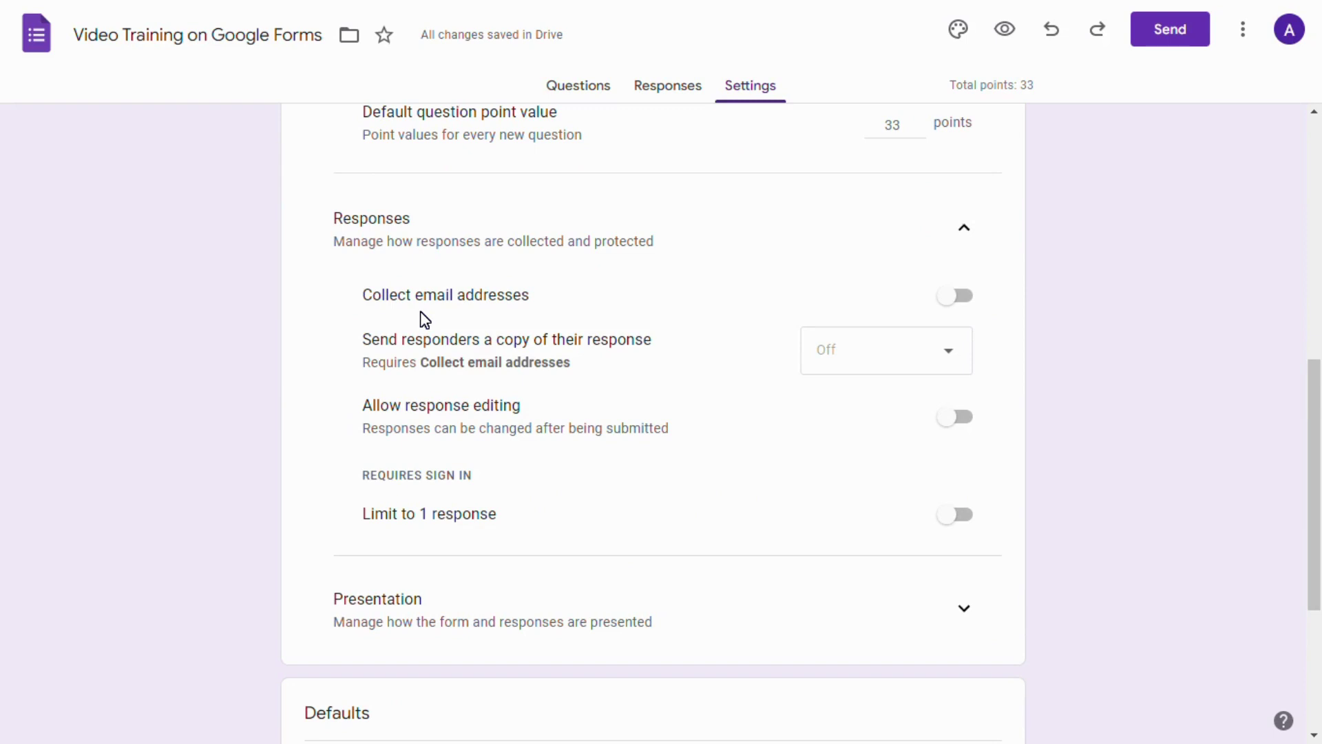
left_click(960, 298)
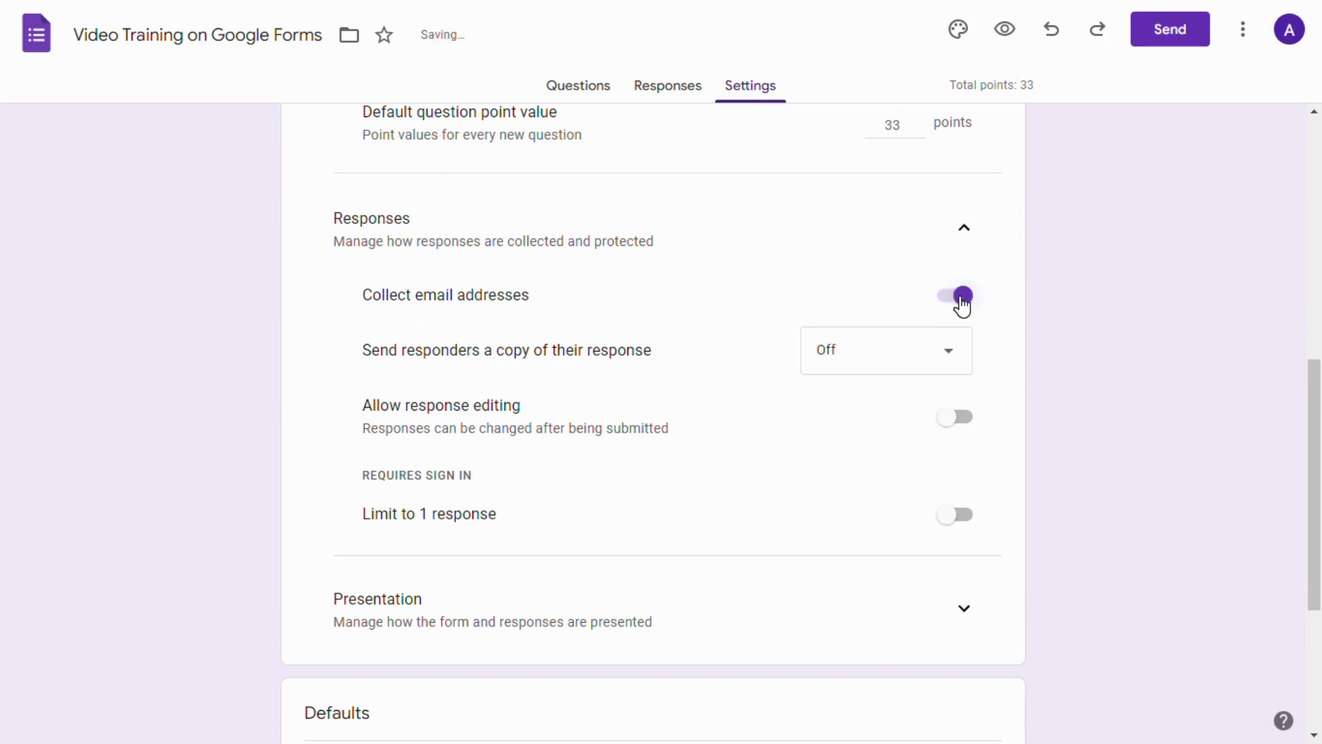
left_click(945, 359)
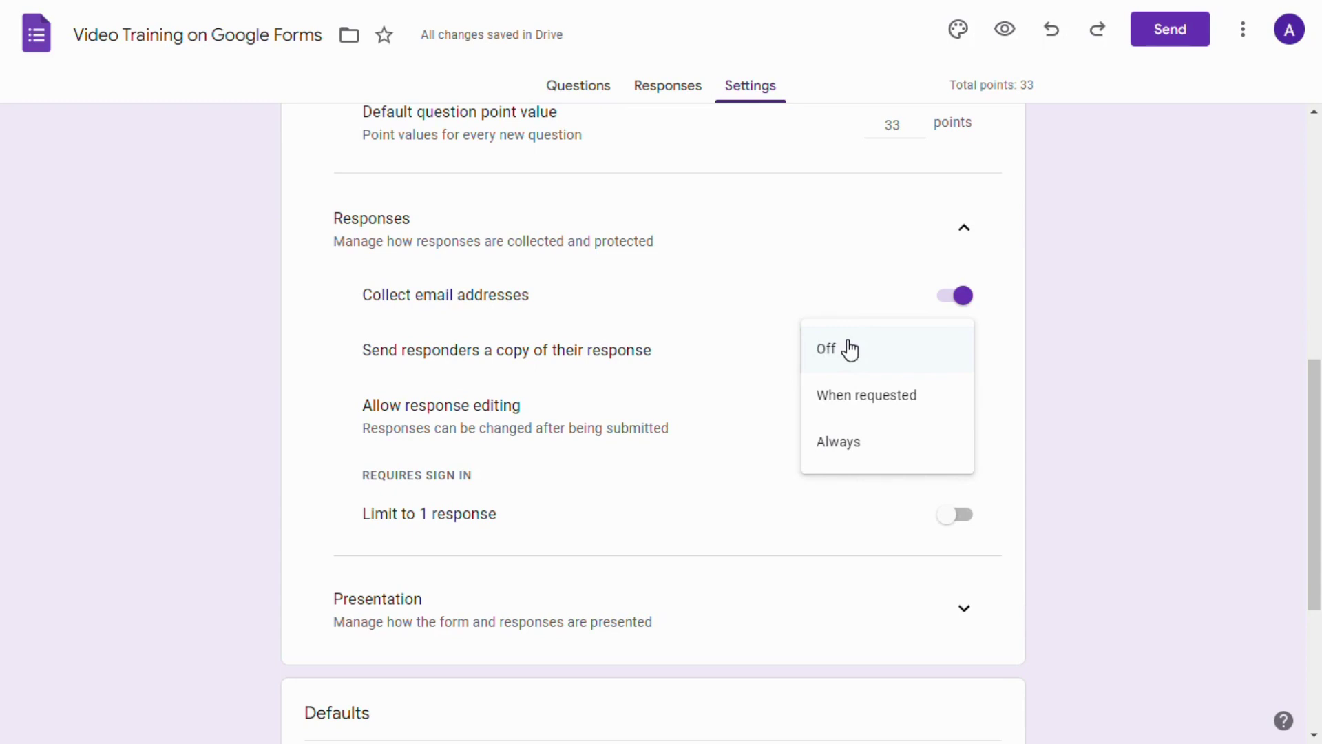
left_click(840, 415)
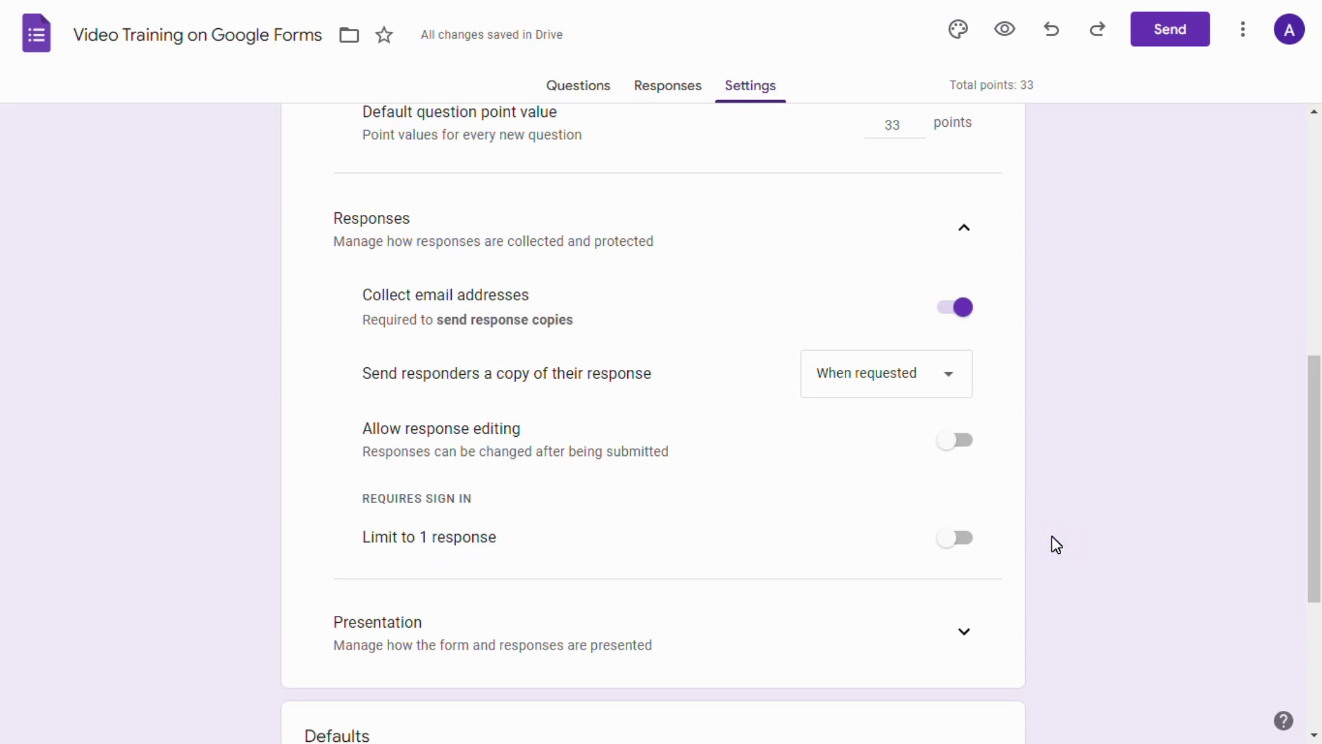
- Set the confirmation message to "Success! Thank you so much for taking this quiz. If you passed, you'll receive a certificate in your email inbox."
scroll(1052, 536, "down", 5)
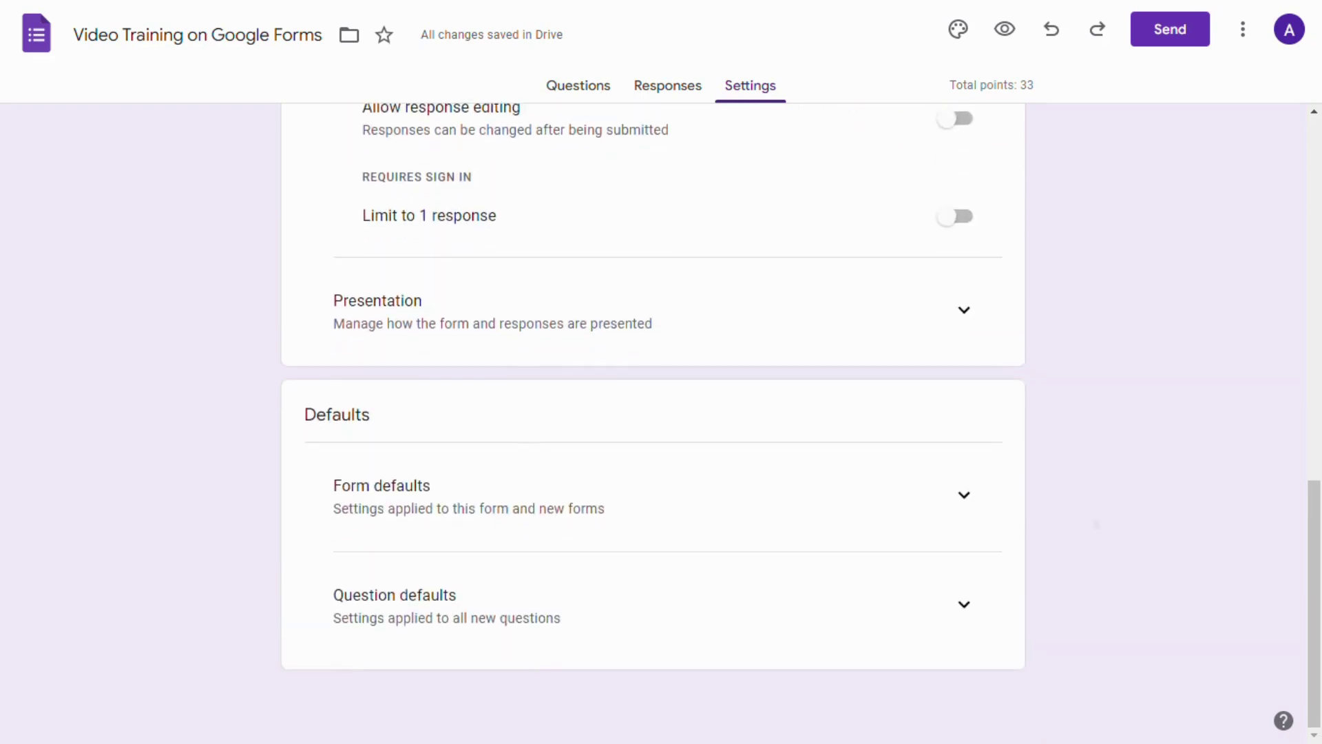
left_click(972, 307)
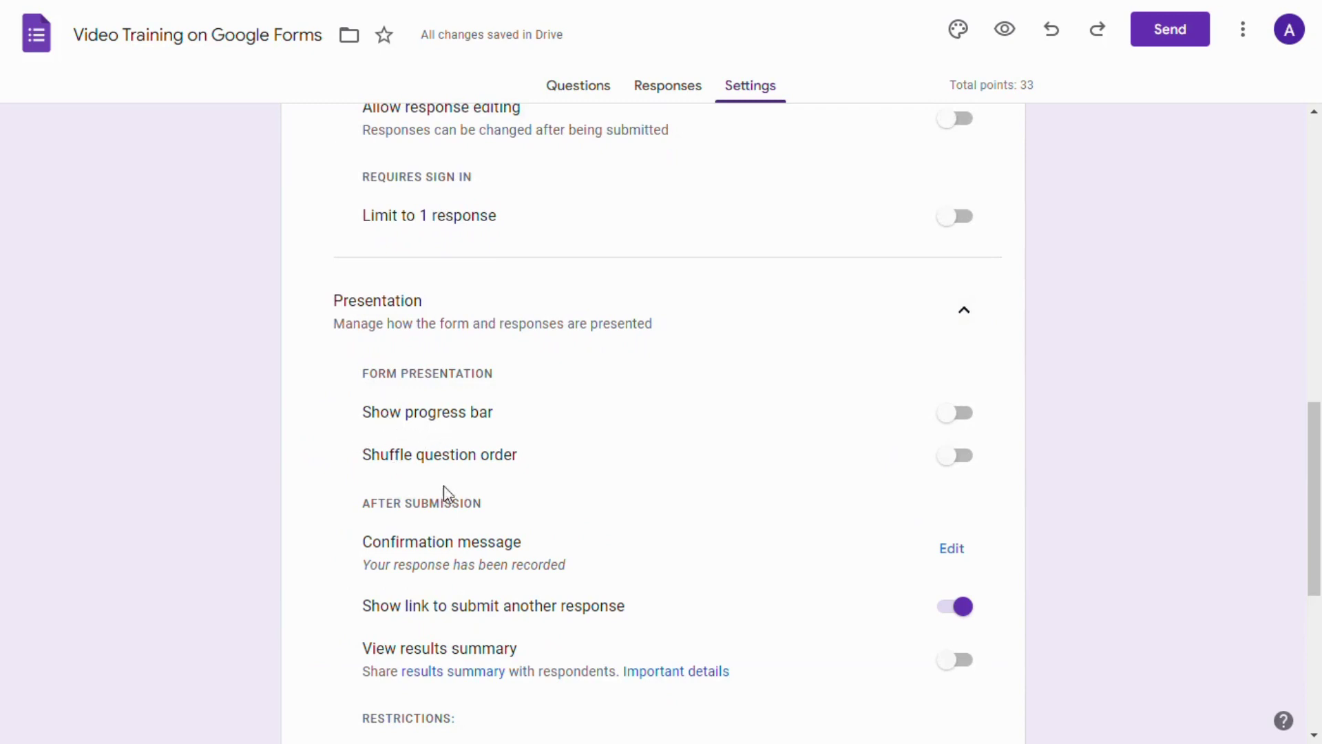
scroll(517, 534, "down", 3)
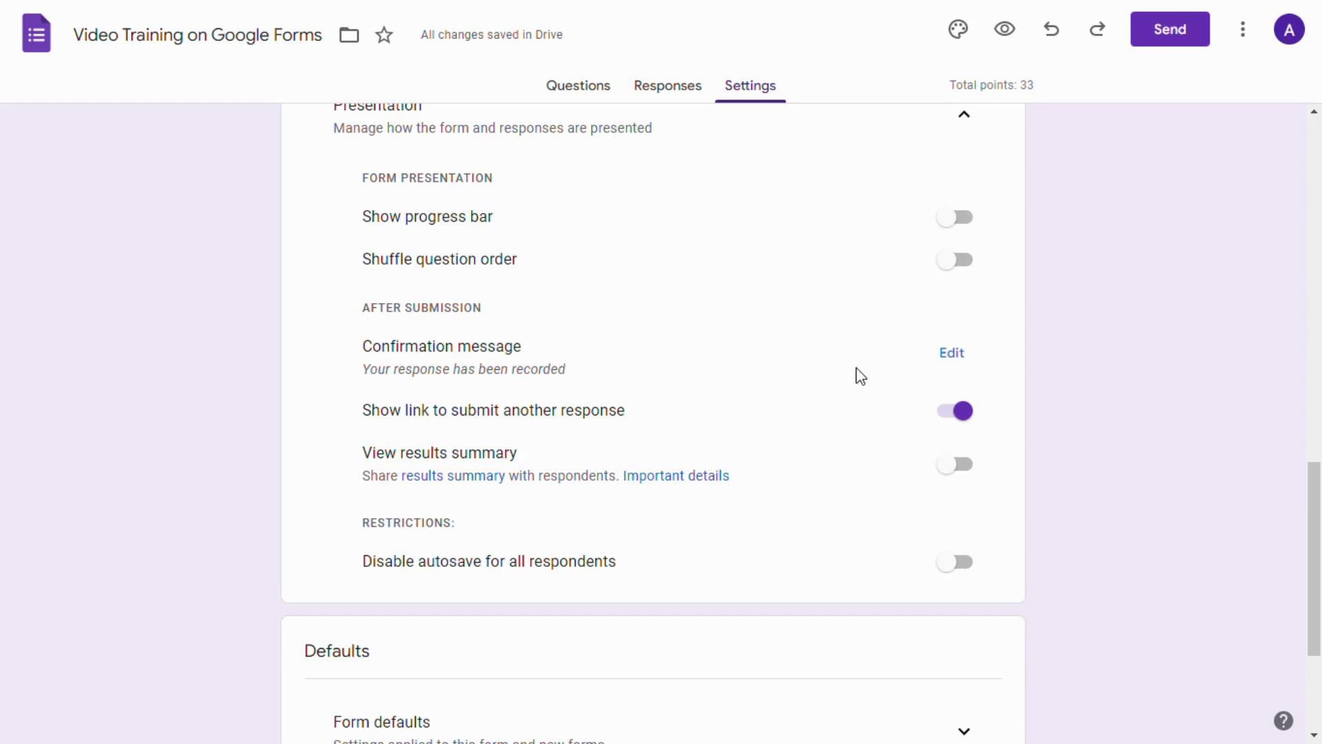
left_click(958, 355)
left_click(722, 355)
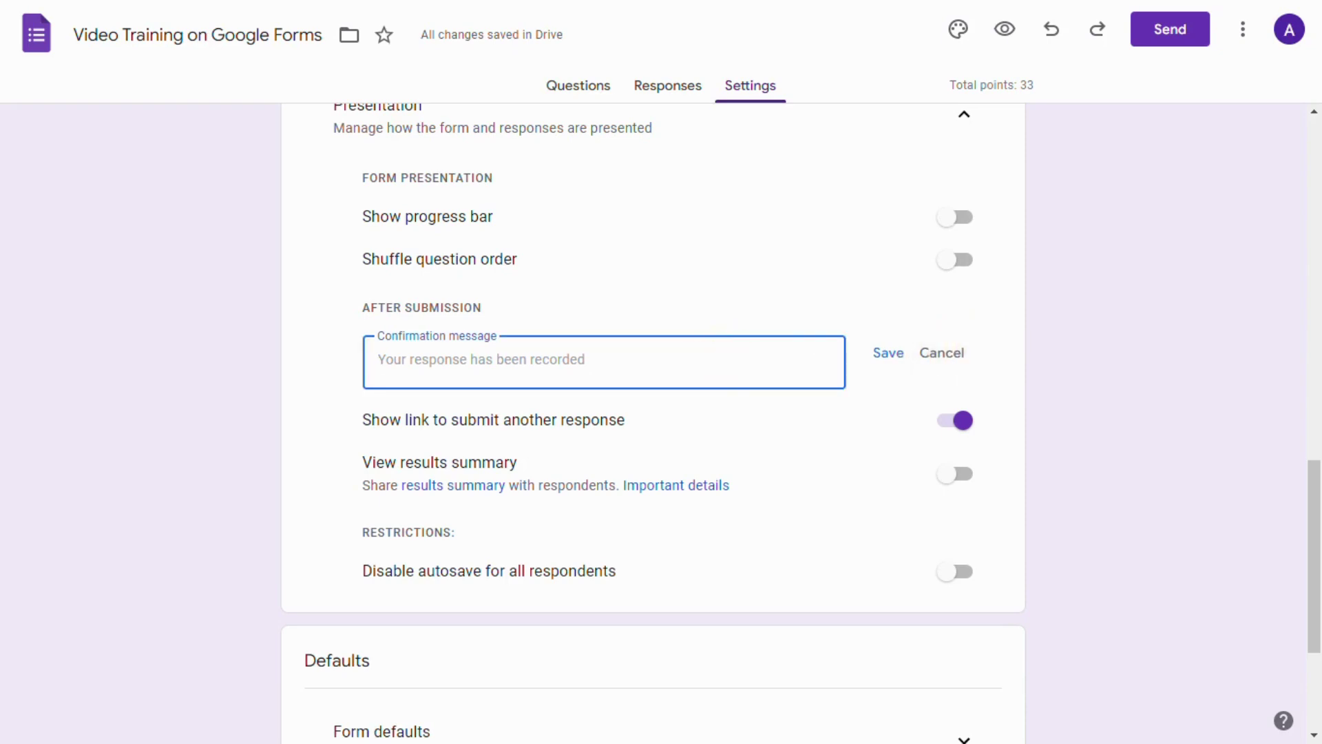
type("Su")
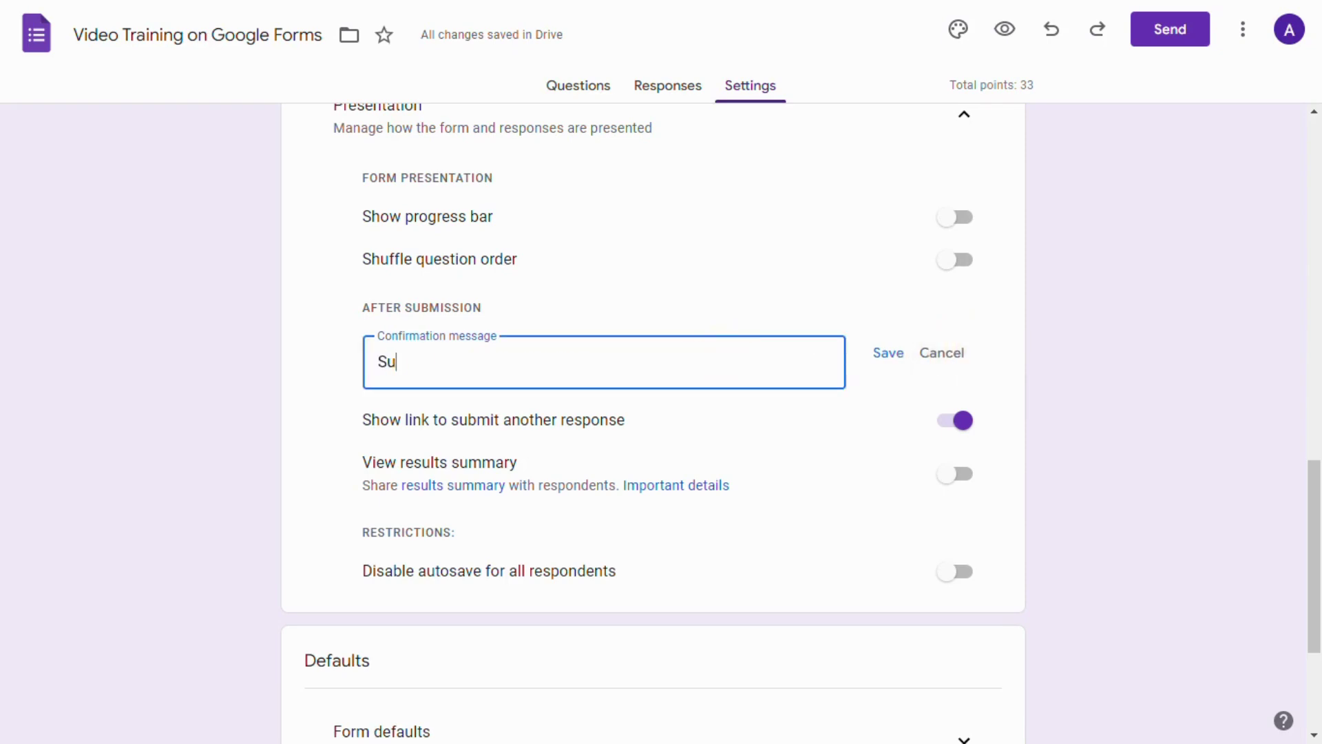
type("ccess! Thank y")
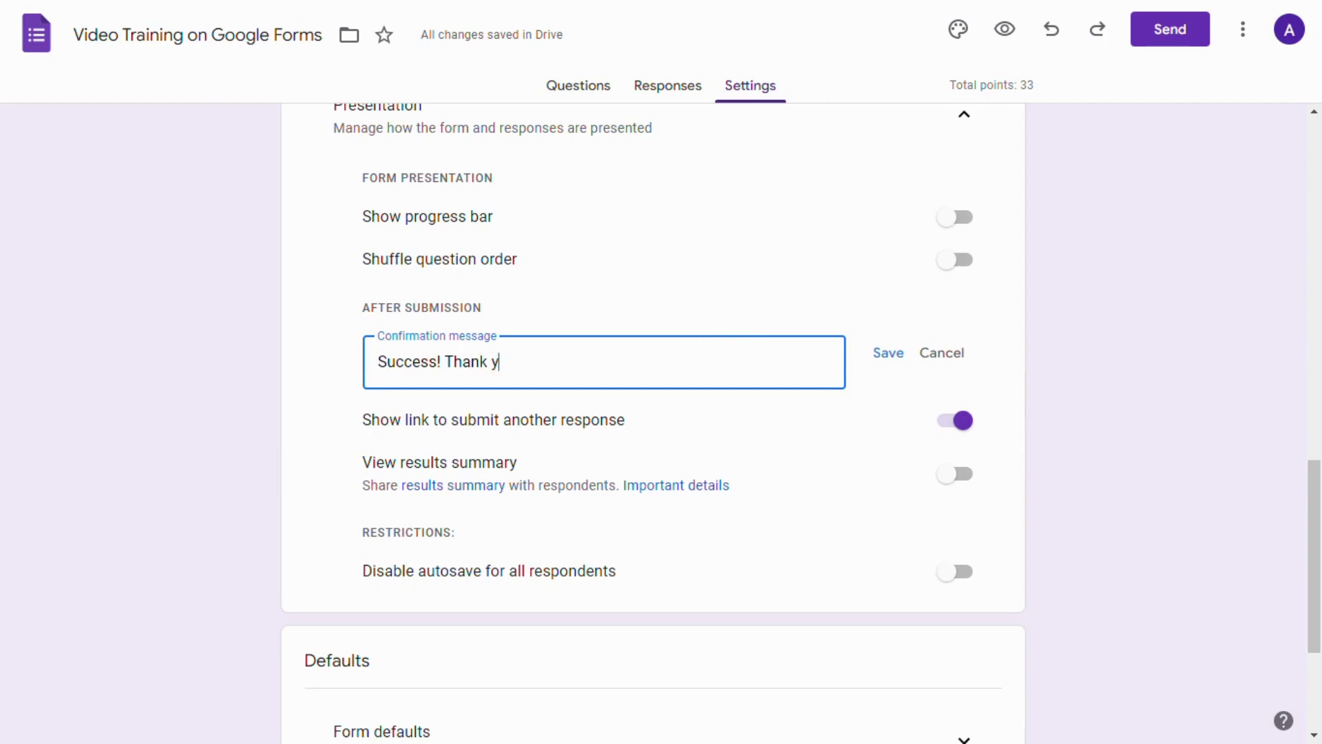
type("ou so much for taki")
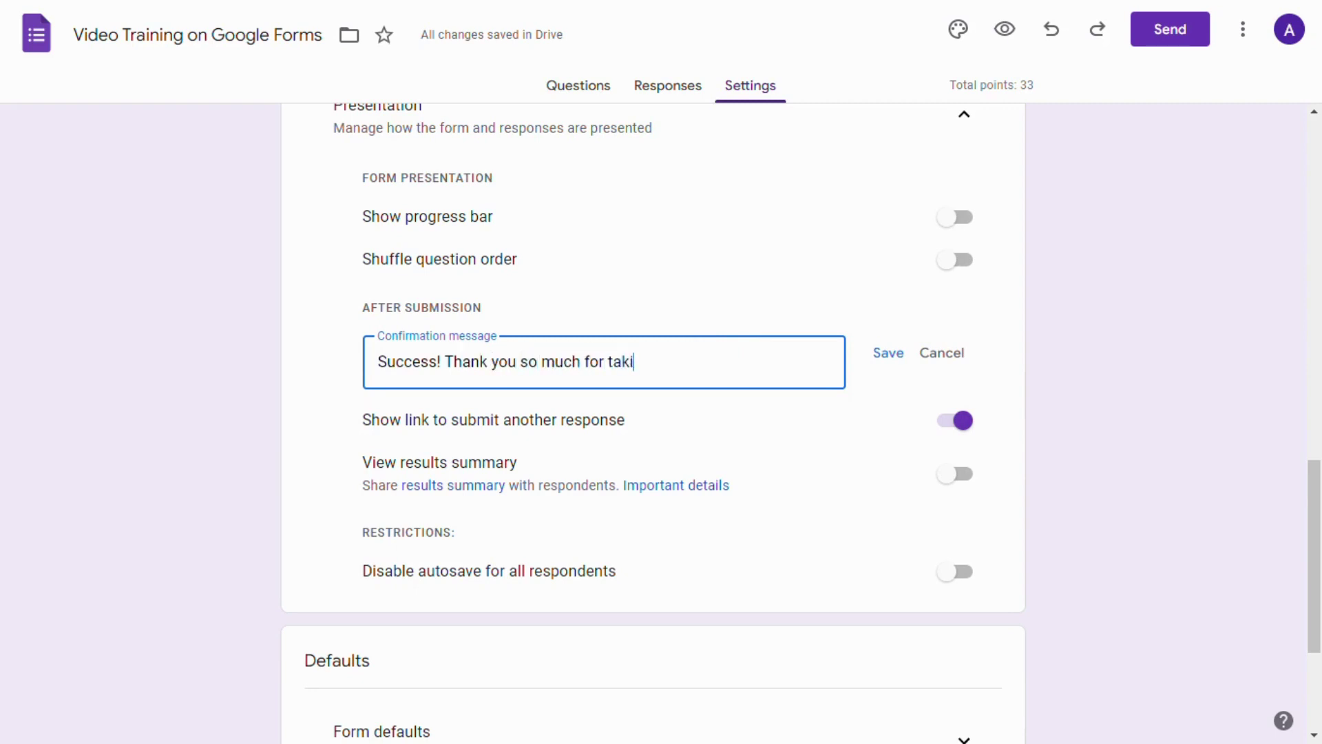
type("ng this quiz. If you passed, ")
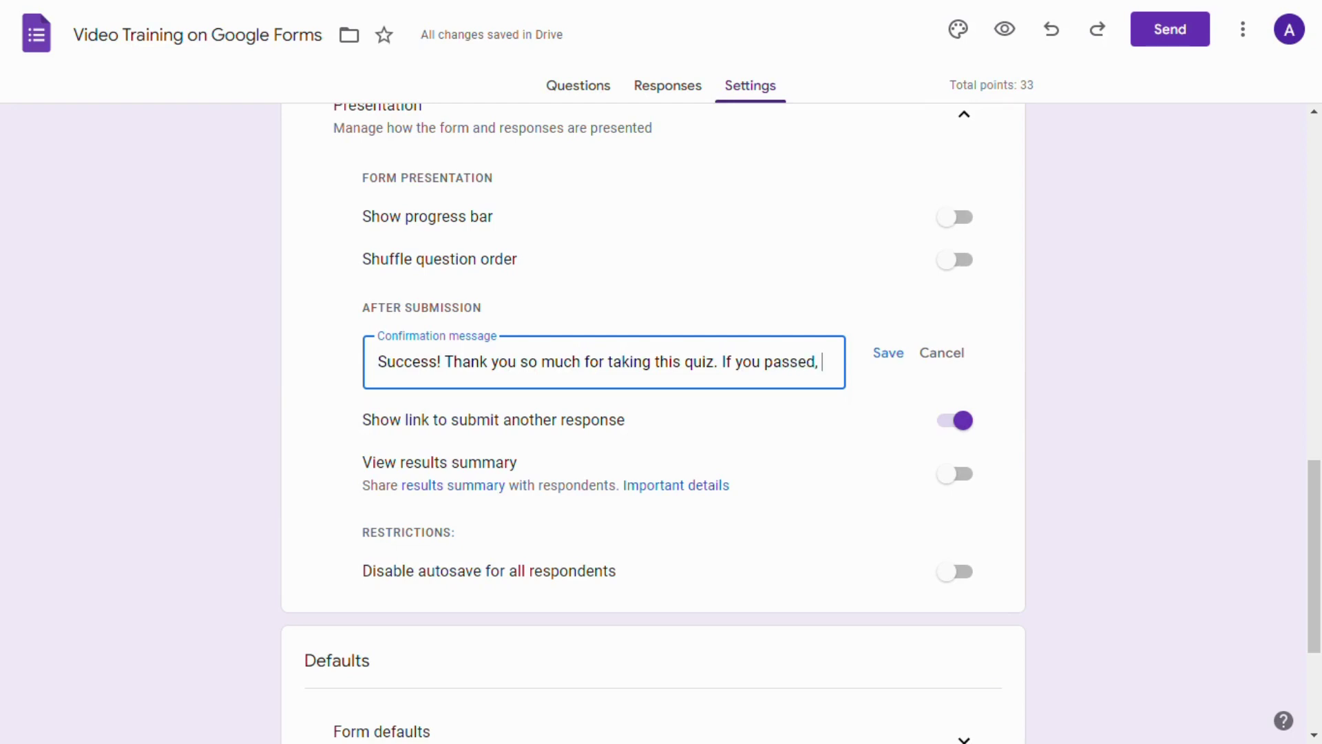
type("you'll receive ")
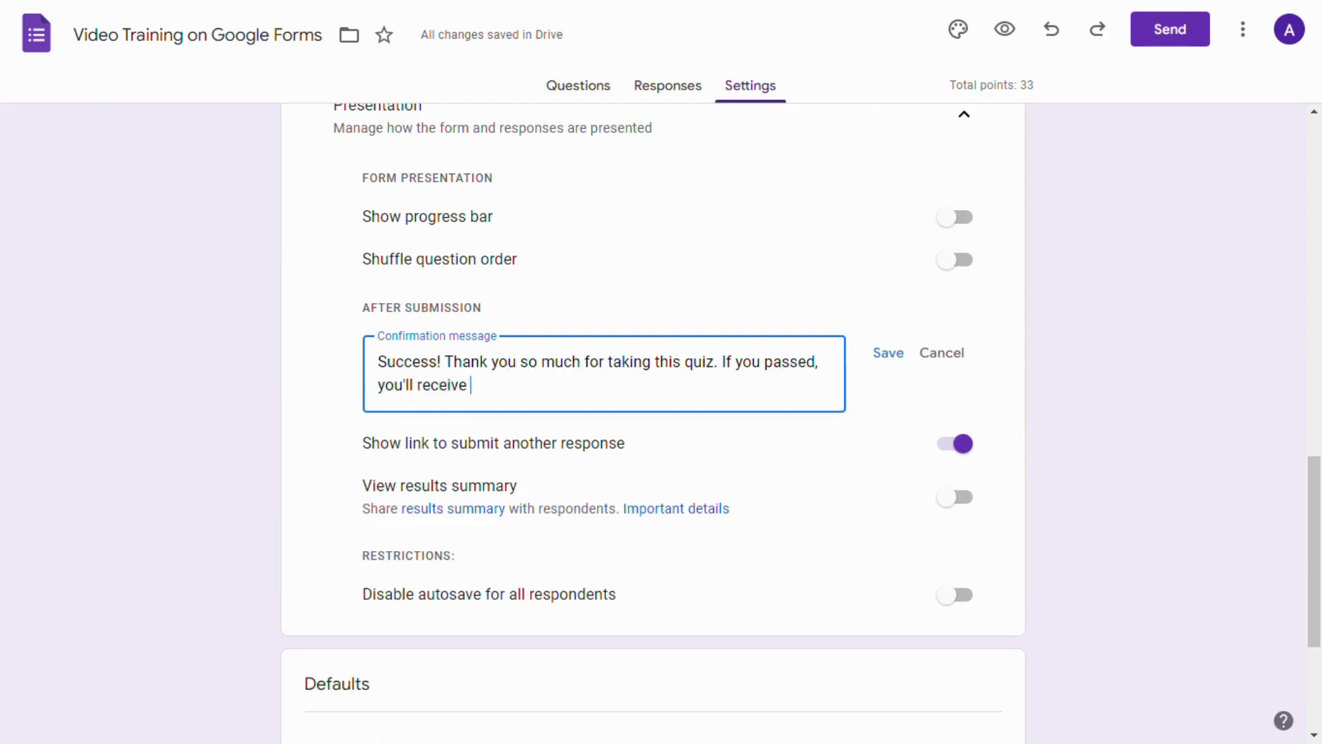
type("a certificate in your email inbox.")
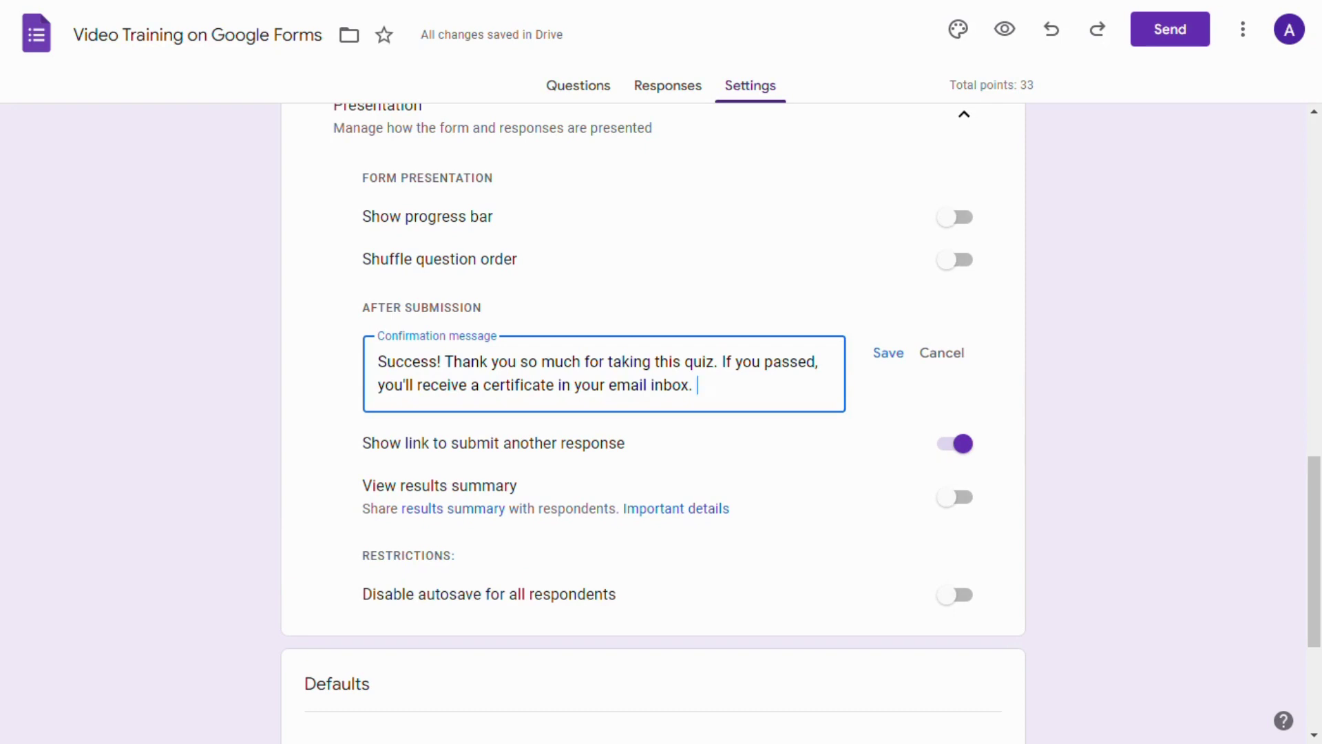
left_click(875, 361)
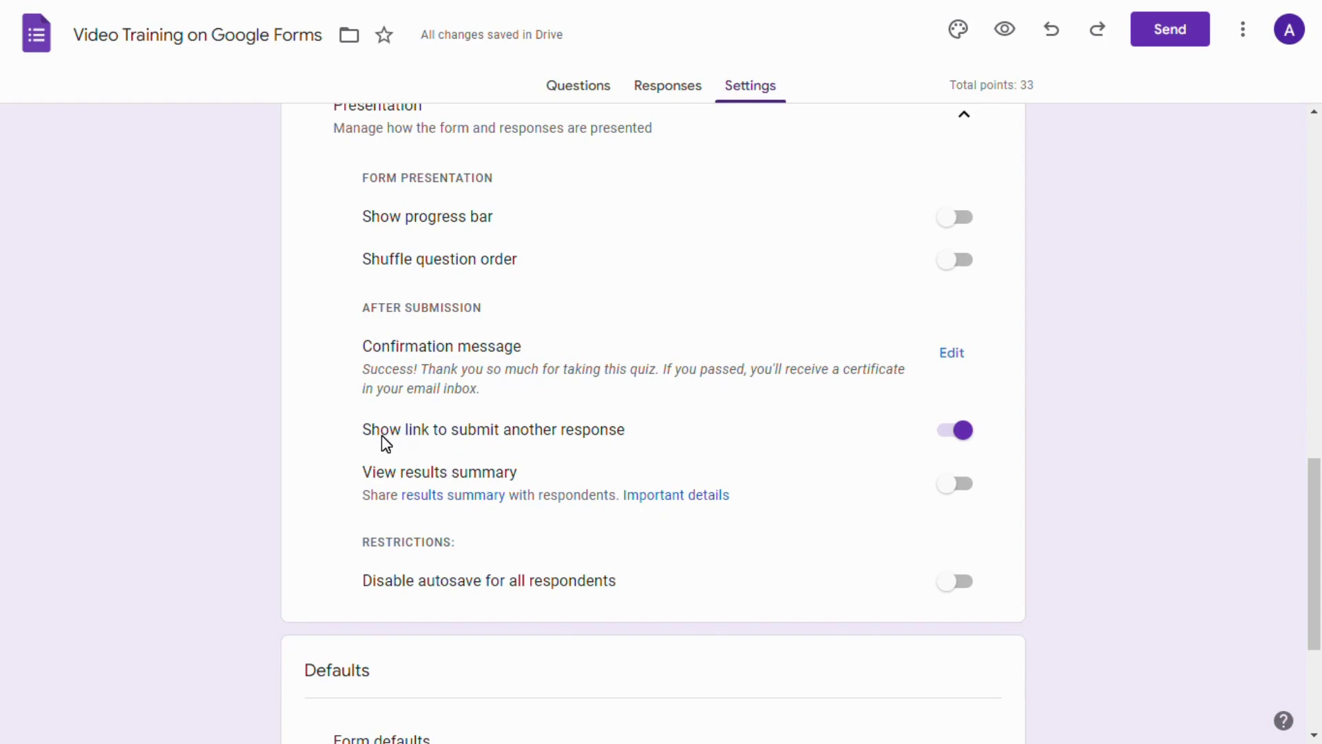
scroll(382, 435, "up", 4)
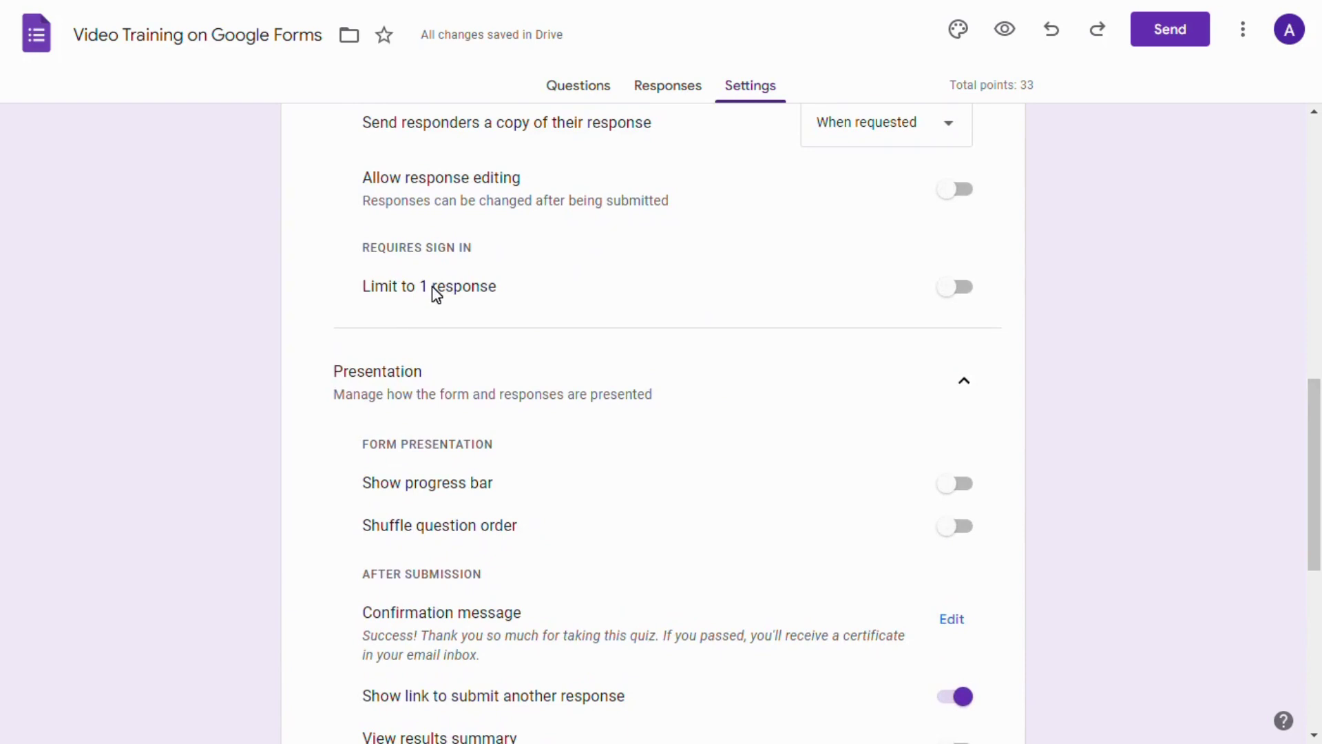
scroll(436, 293, "down", 5)
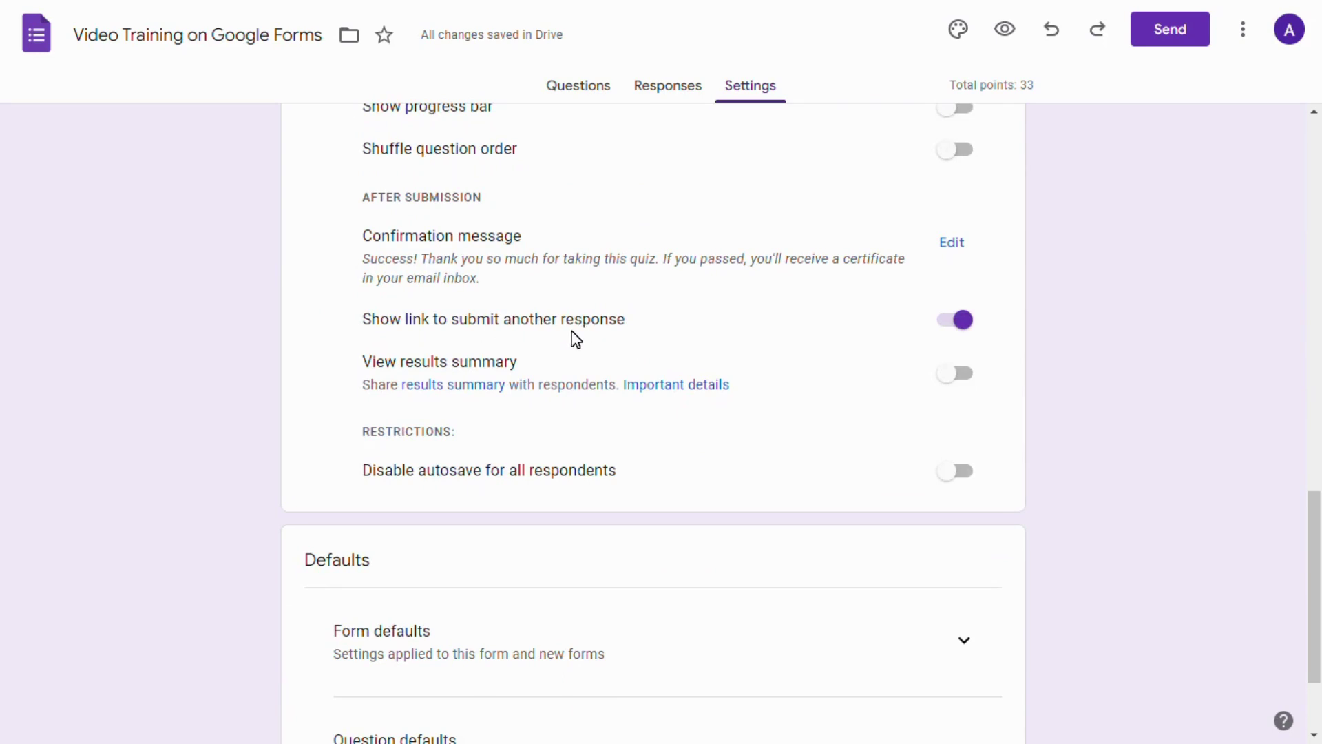
- Turn off the link to submit another response in the form's after-submission settings
scroll(576, 339, "up", 5)
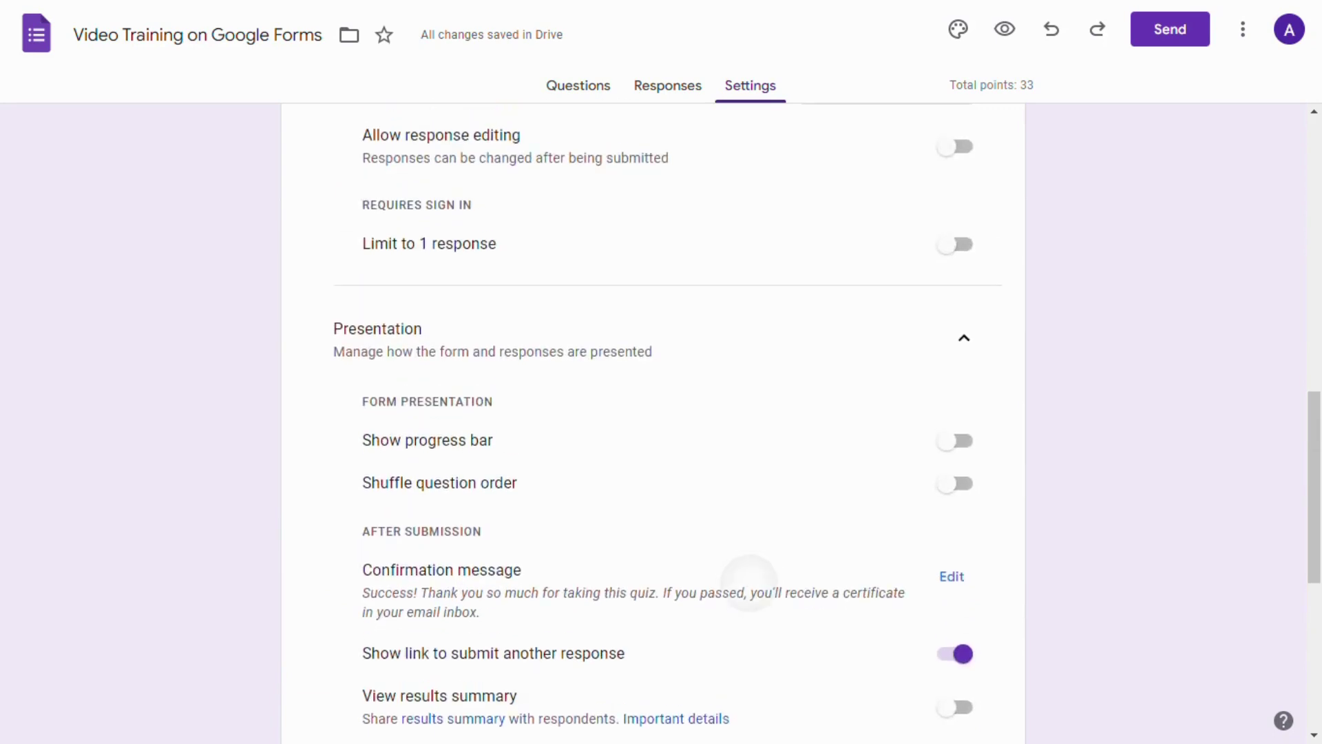
scroll(749, 582, "down", 4)
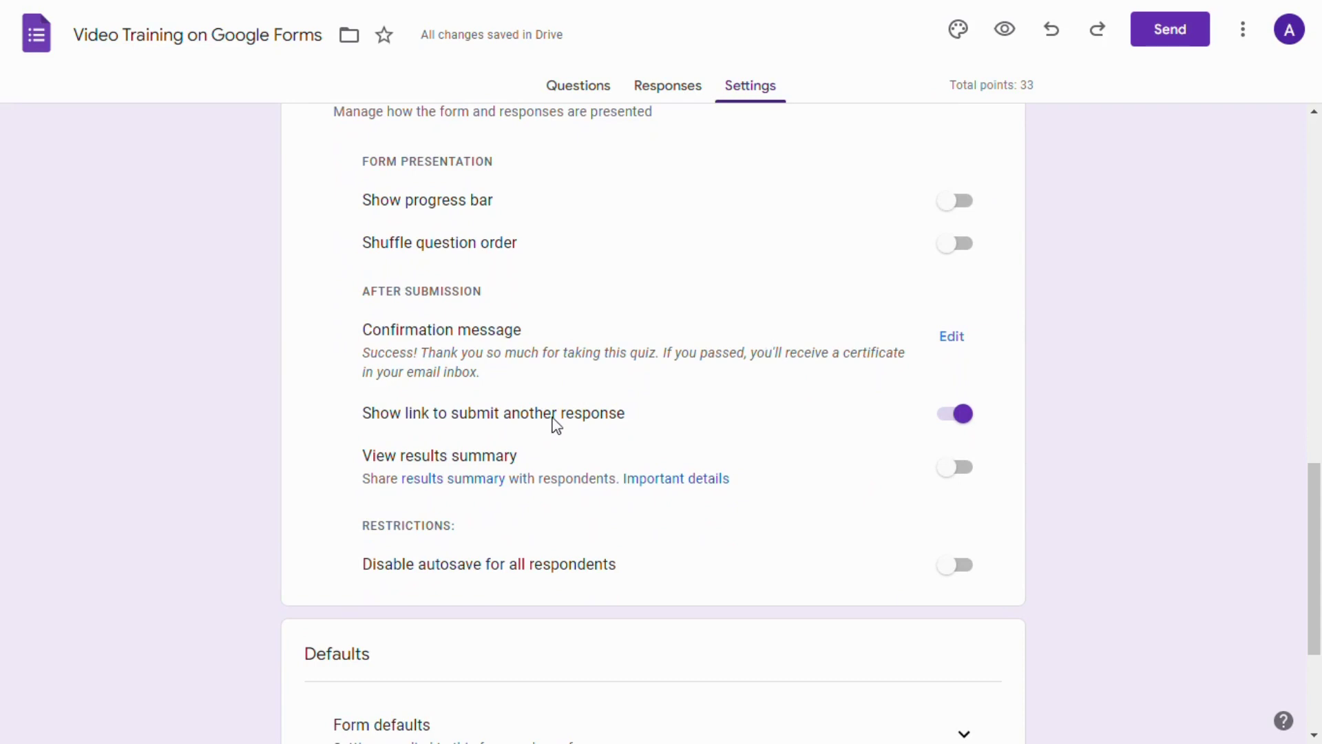
left_click(959, 415)
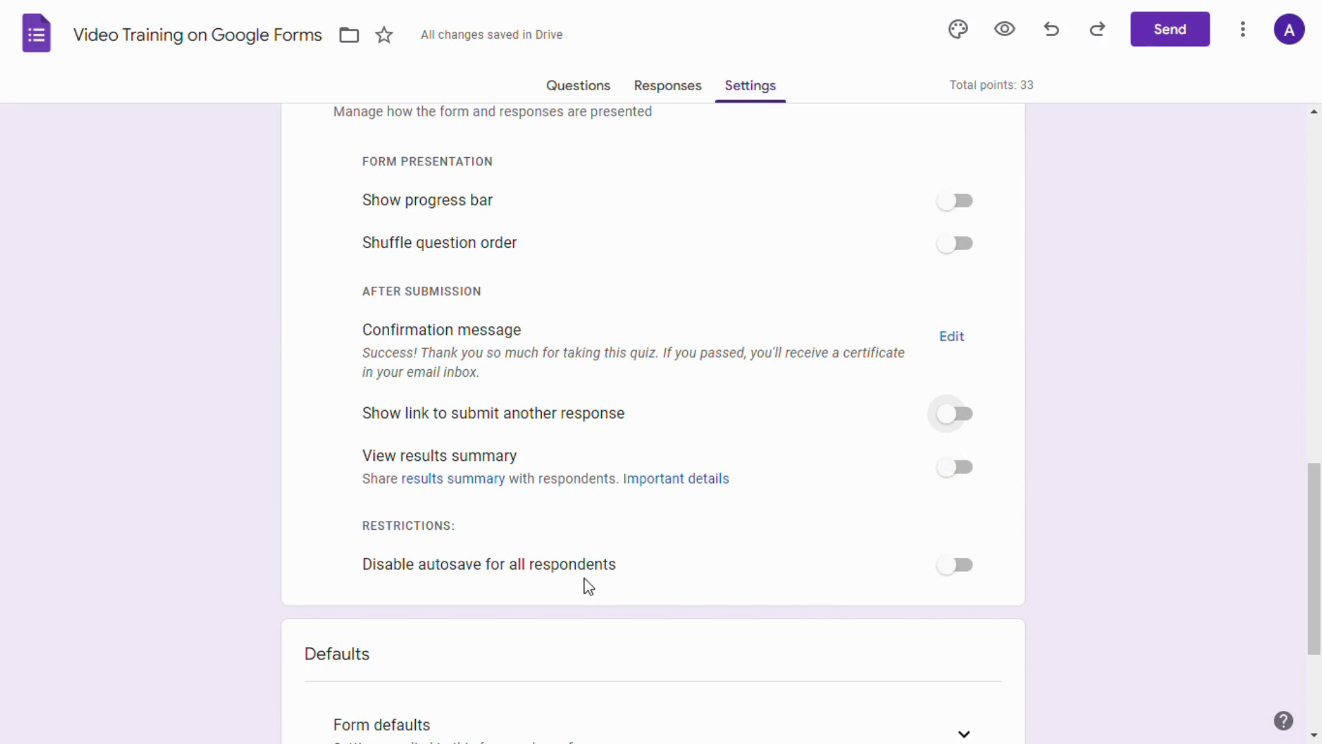
left_click(968, 568)
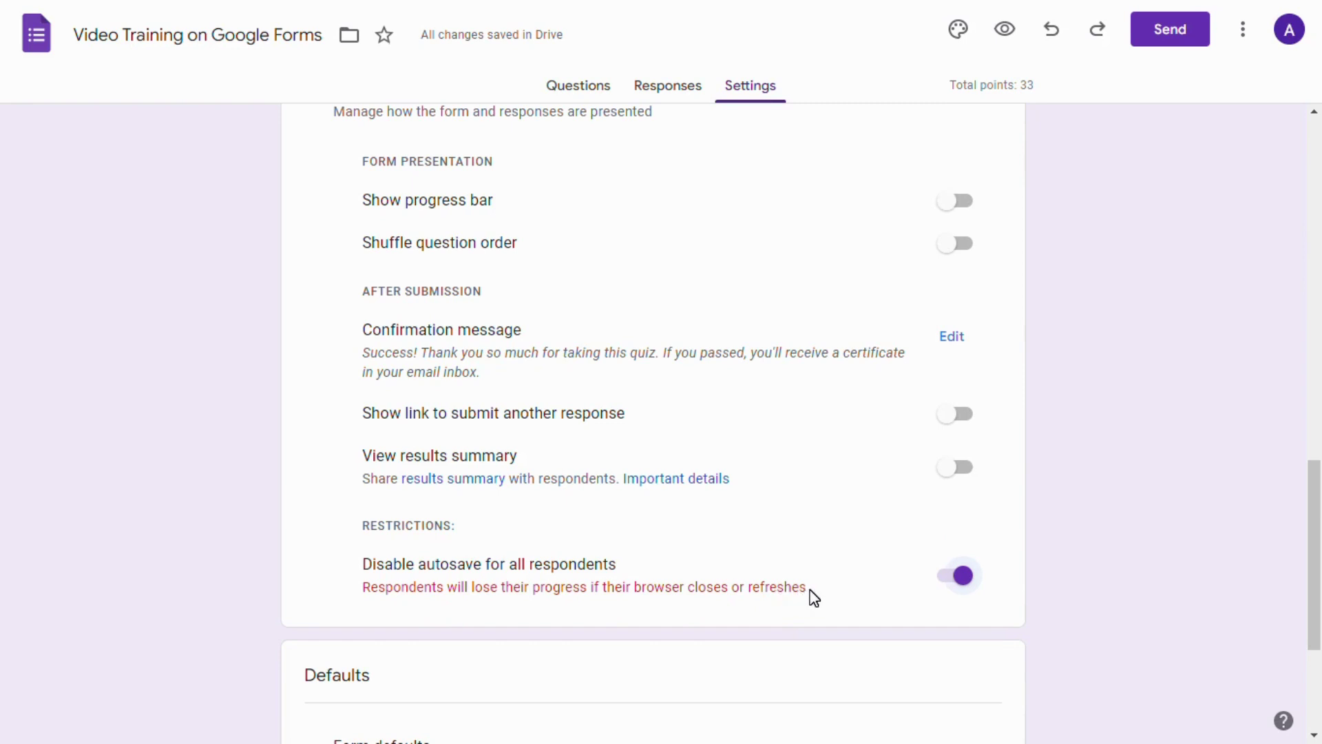
left_click(953, 586)
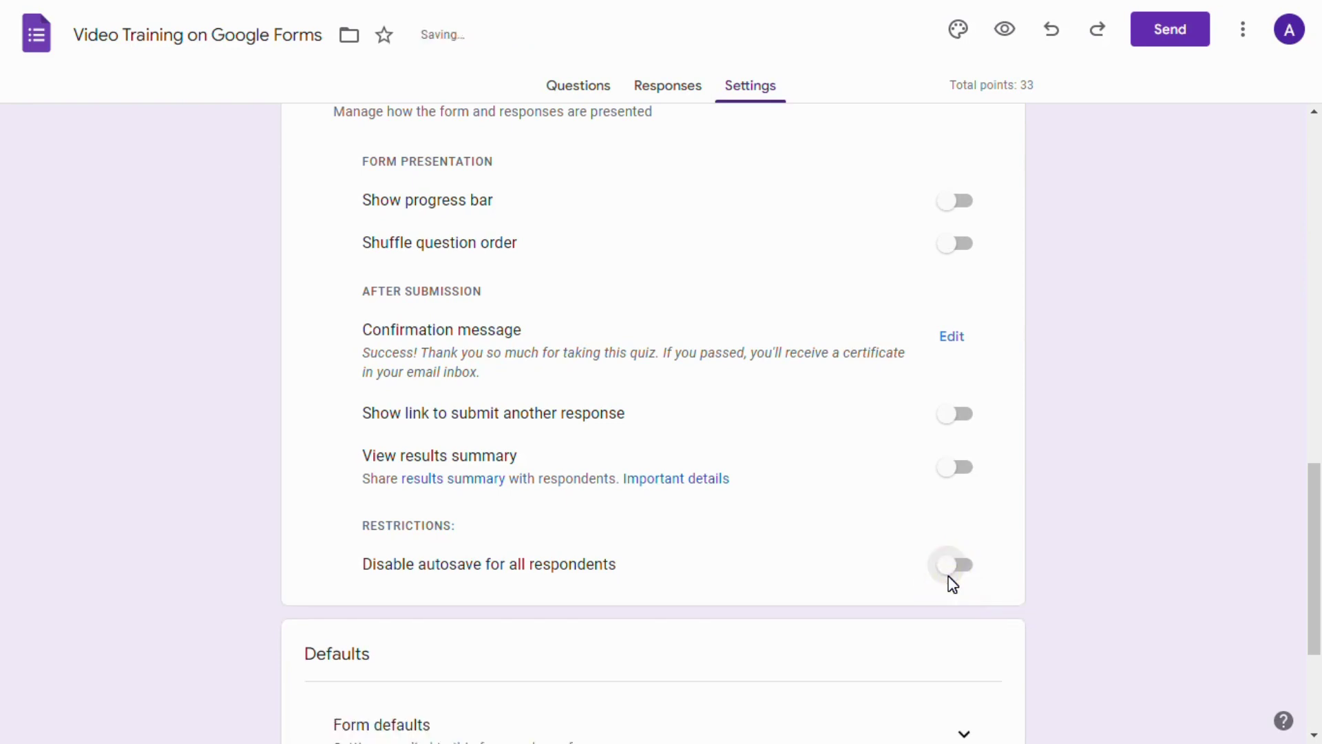
- Examine the form defaults and question defaults, and review the whole list of quiz settings
scroll(953, 585, "down", 4)
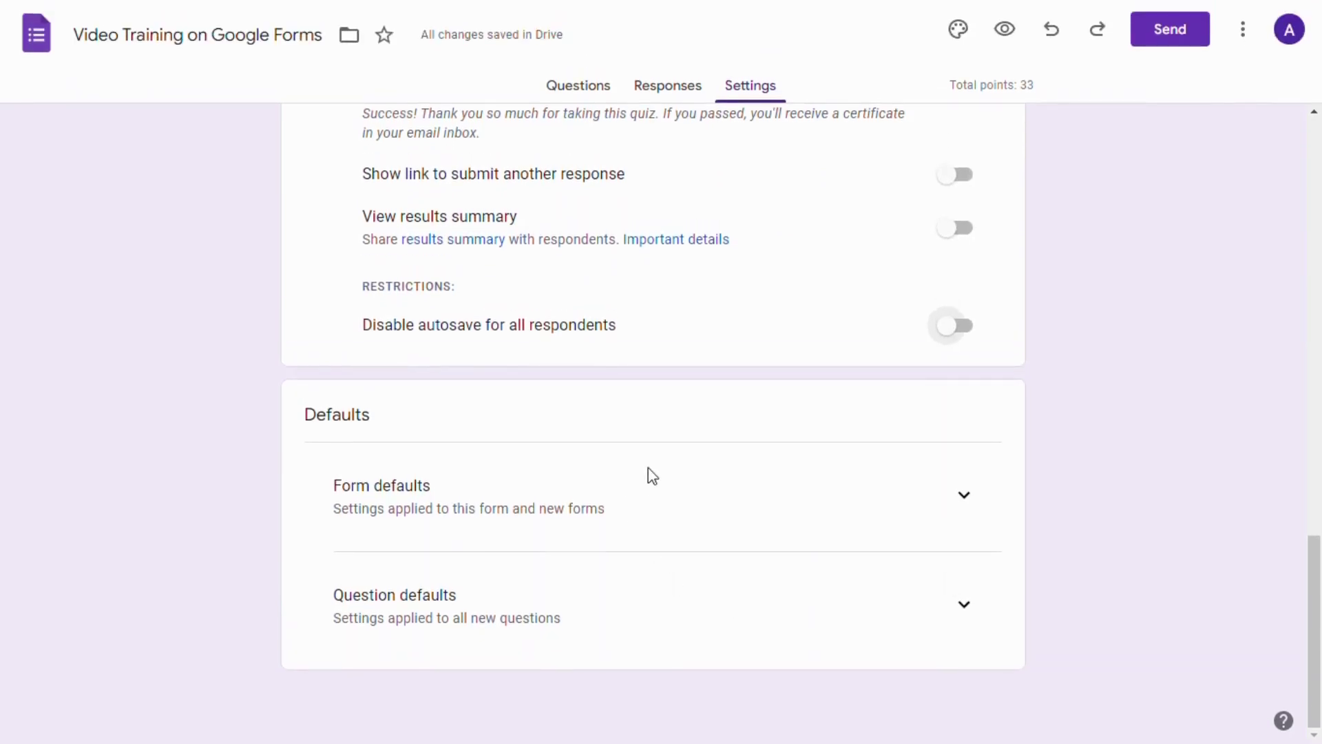
left_click(964, 499)
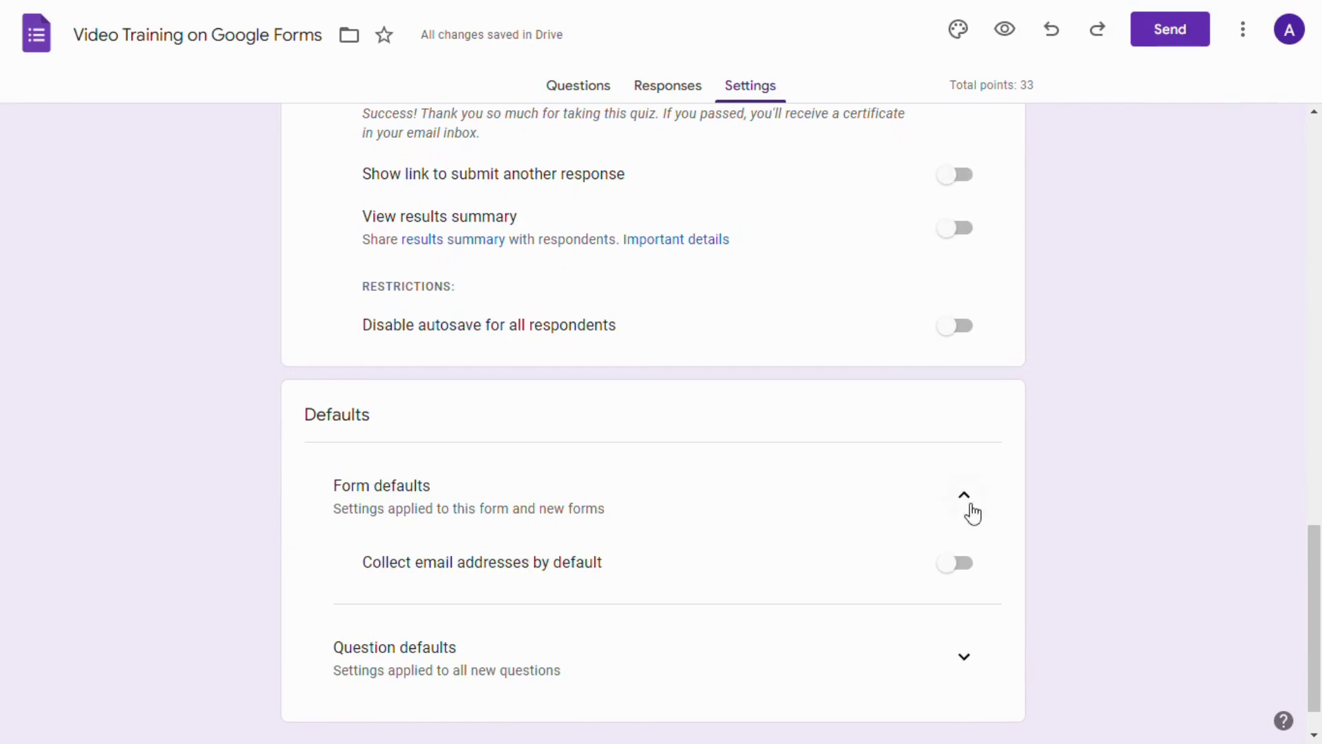
left_click(966, 499)
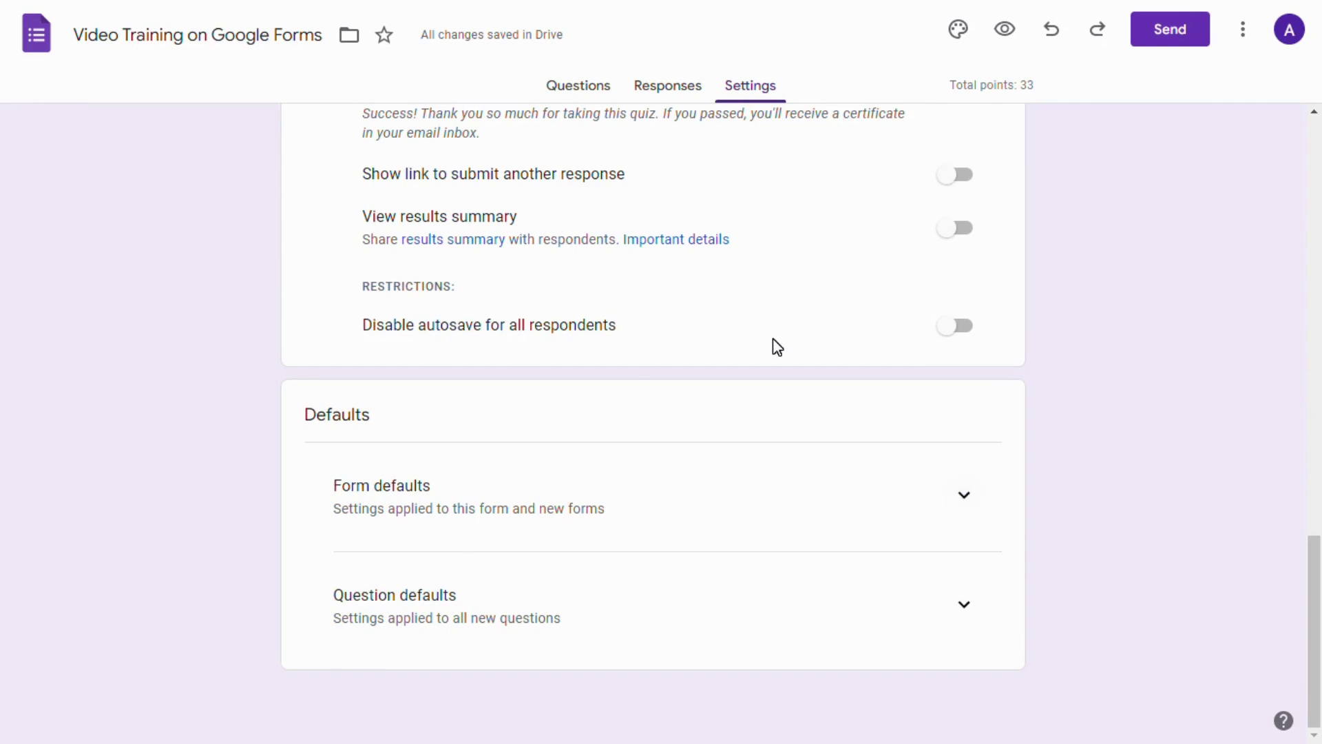
left_click(967, 609)
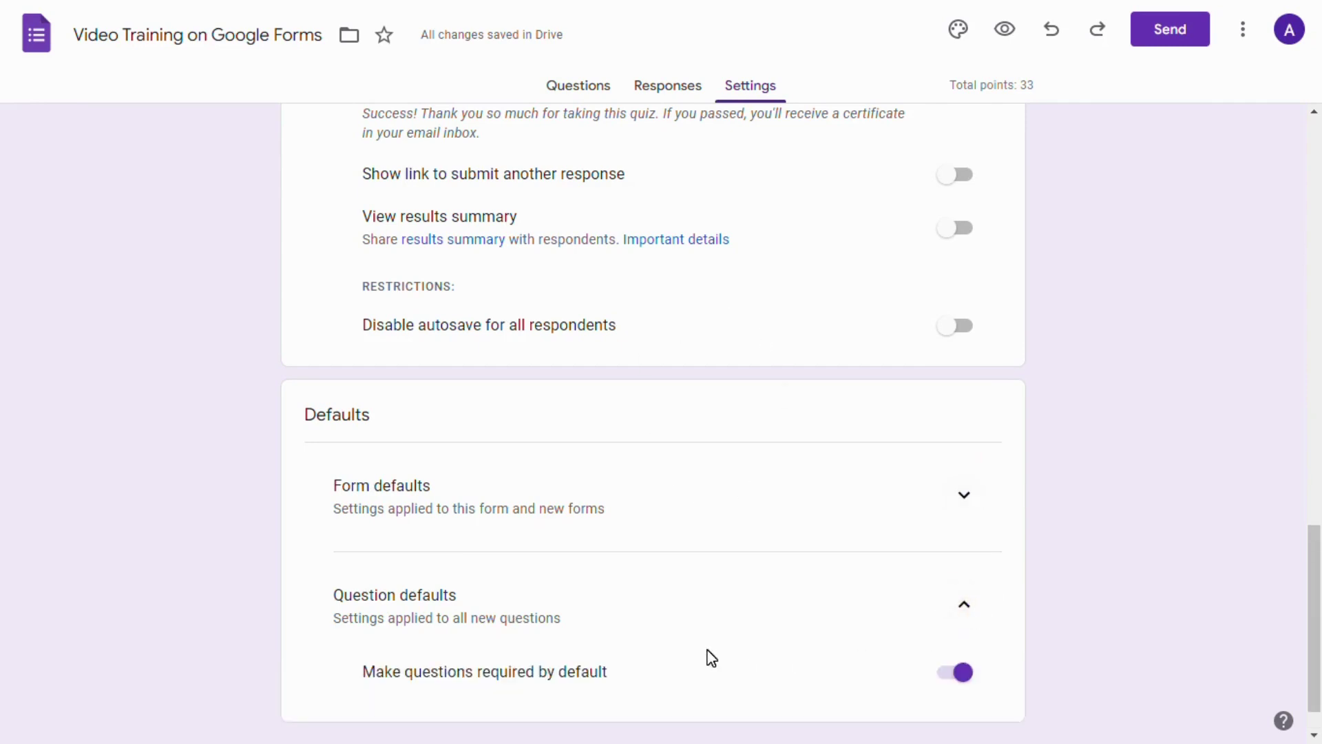
scroll(711, 657, "down", 1)
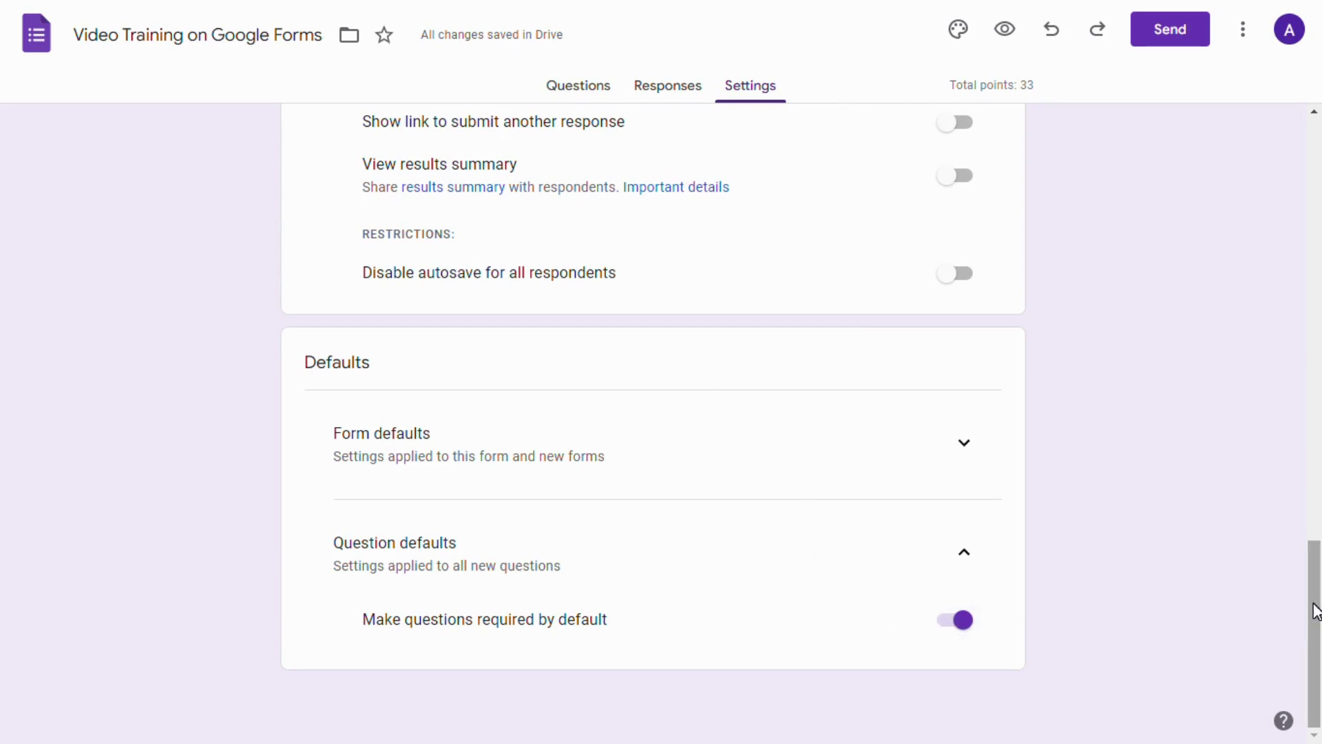
left_click_drag(1316, 611, 1320, 159)
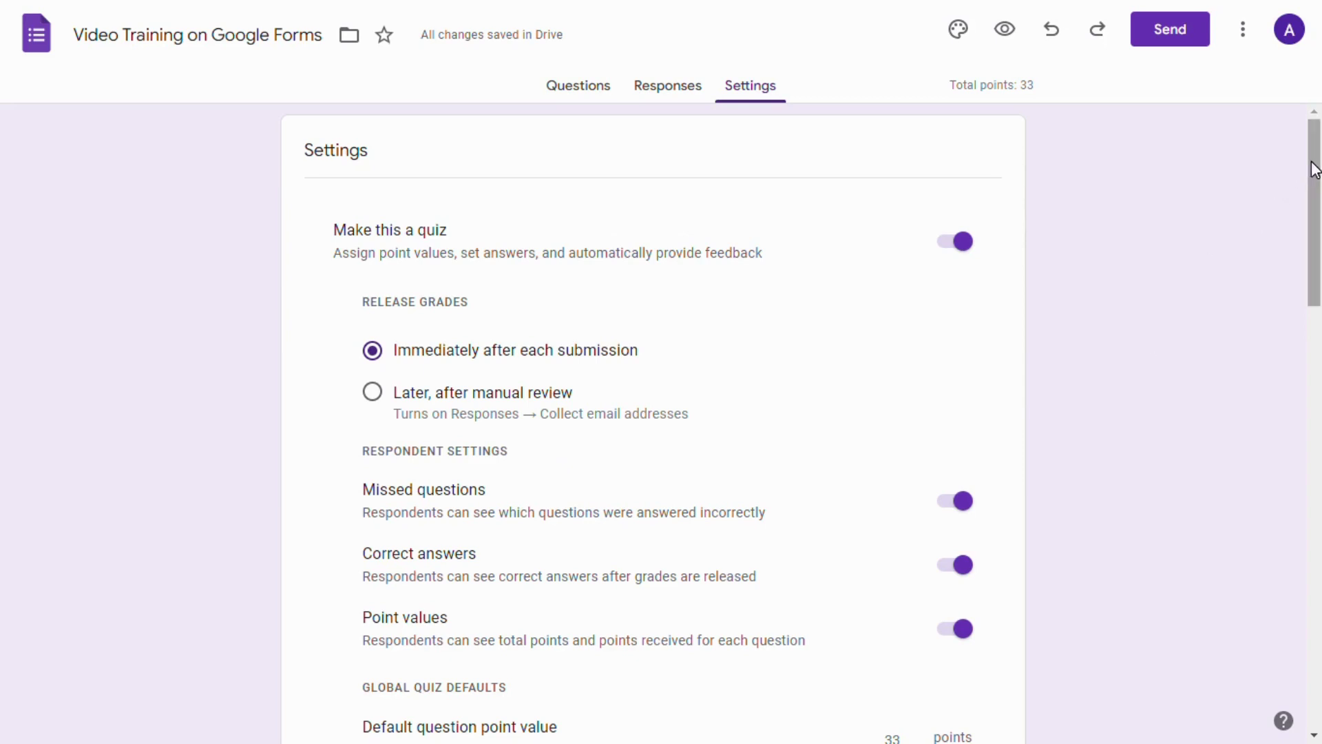
left_click_drag(1313, 168, 1308, 118)
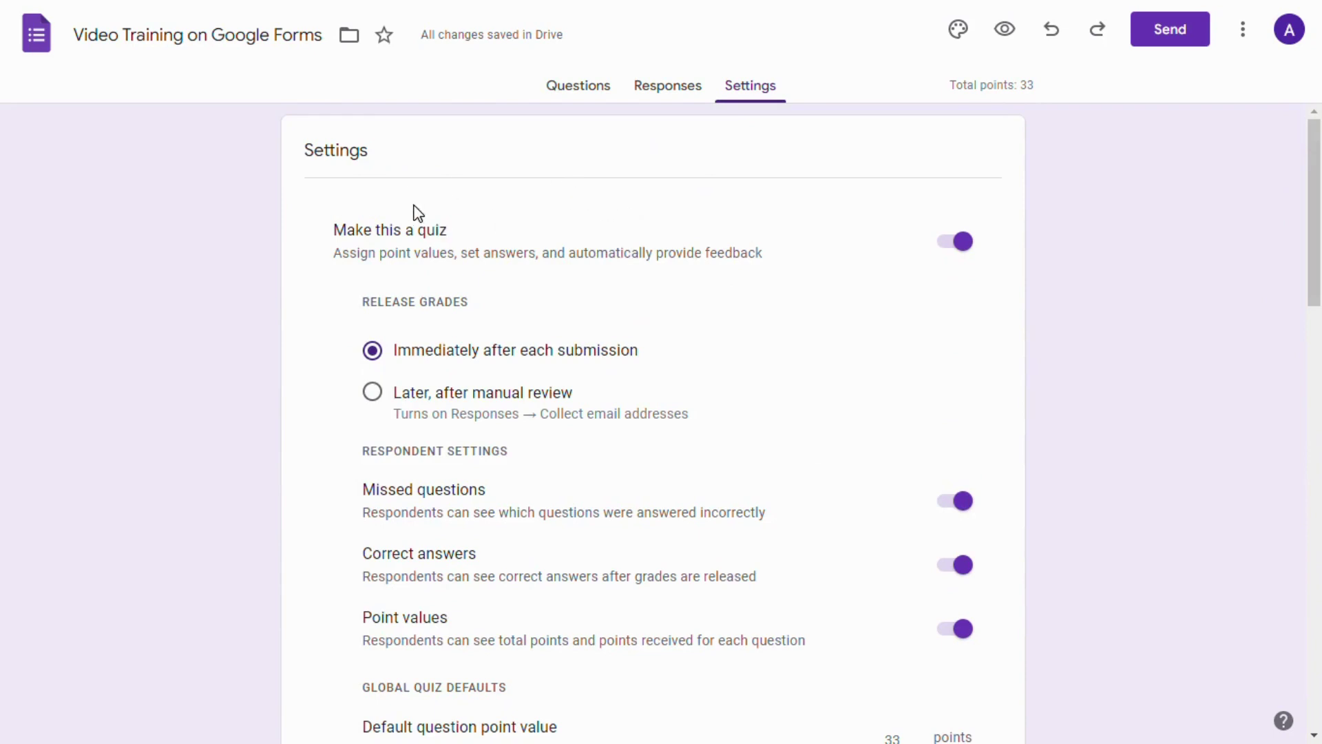
left_click_drag(1315, 165, 1308, 599)
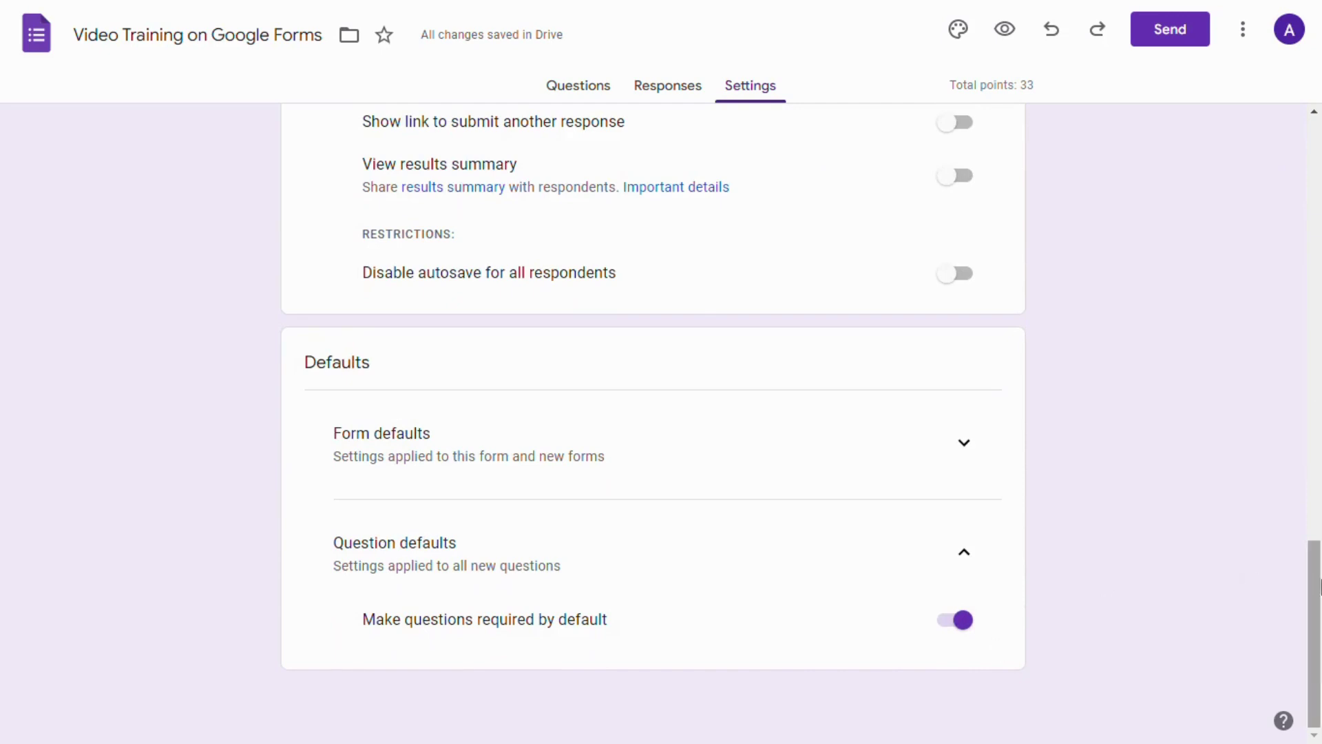
left_click_drag(1314, 627, 1318, 202)
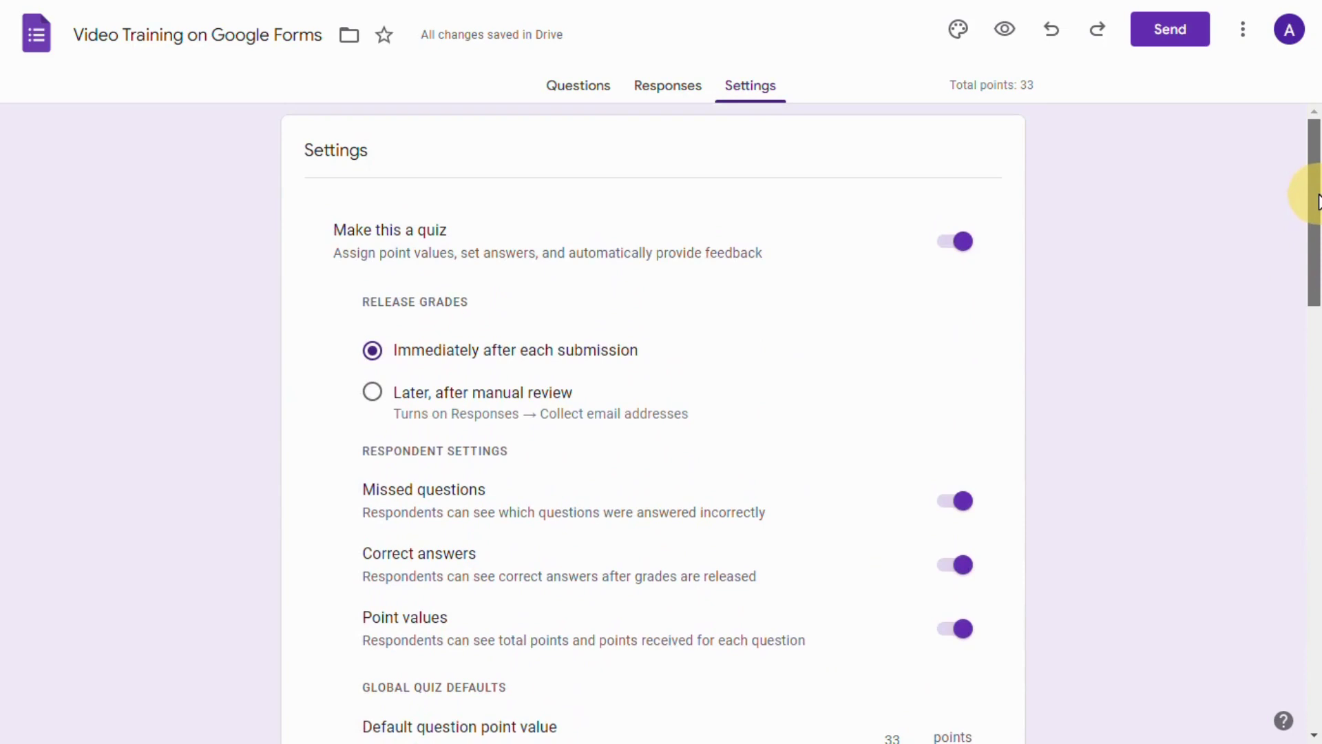
left_click_drag(1318, 201, 1315, 189)
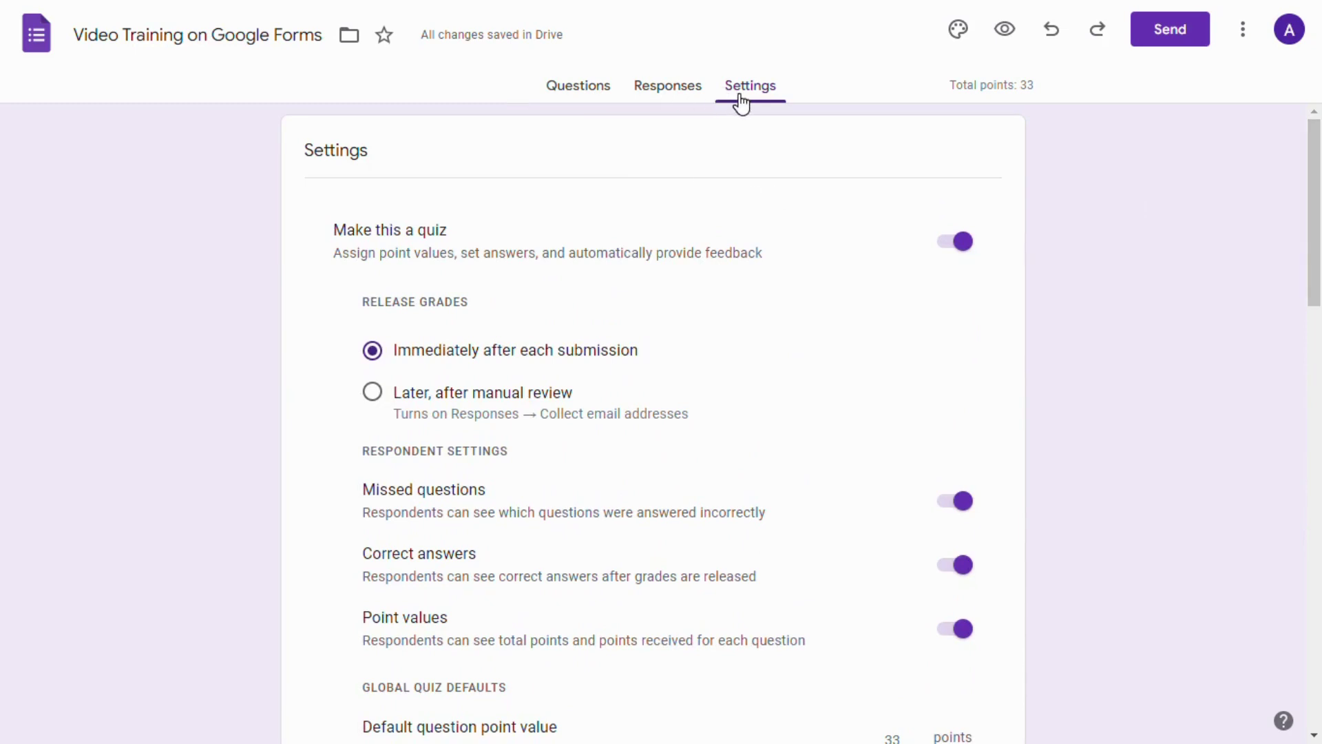
- Title the untitled question "First and Last Name" so that it becomes a short-answer question
left_click(558, 93)
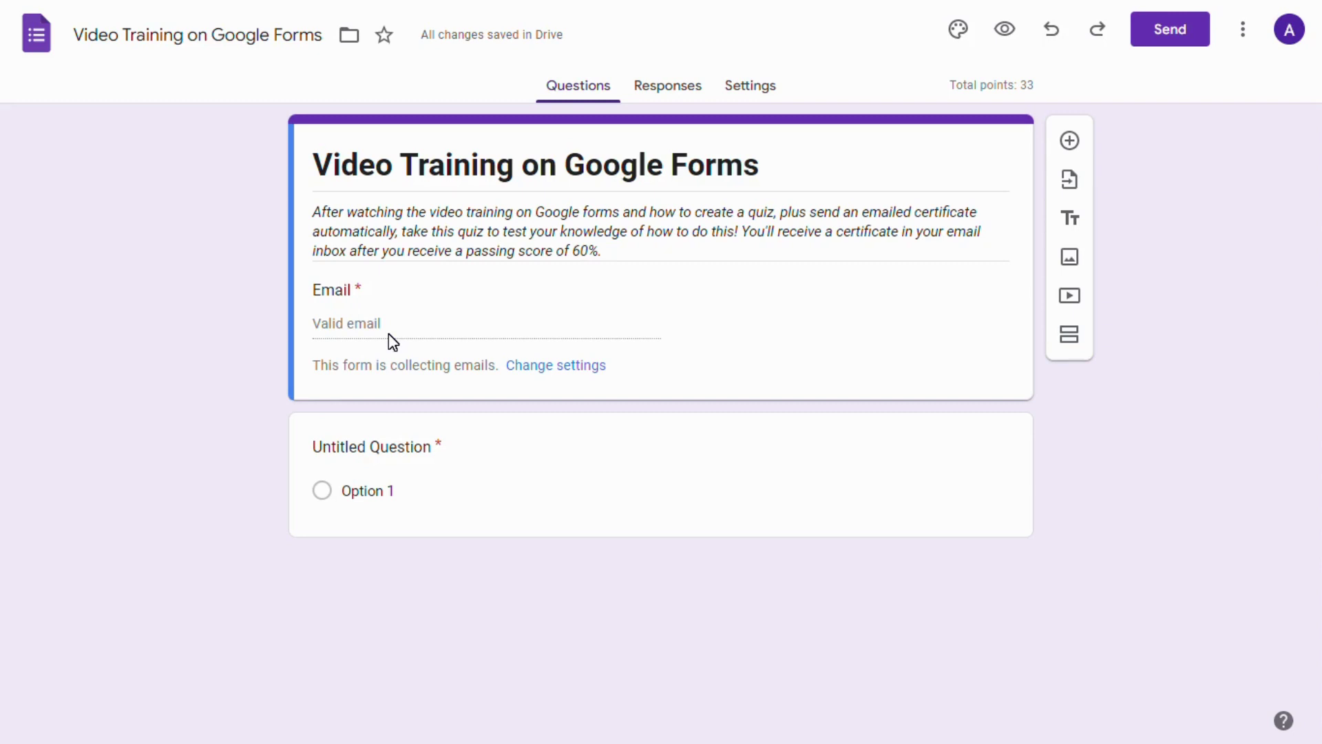
left_click(372, 447)
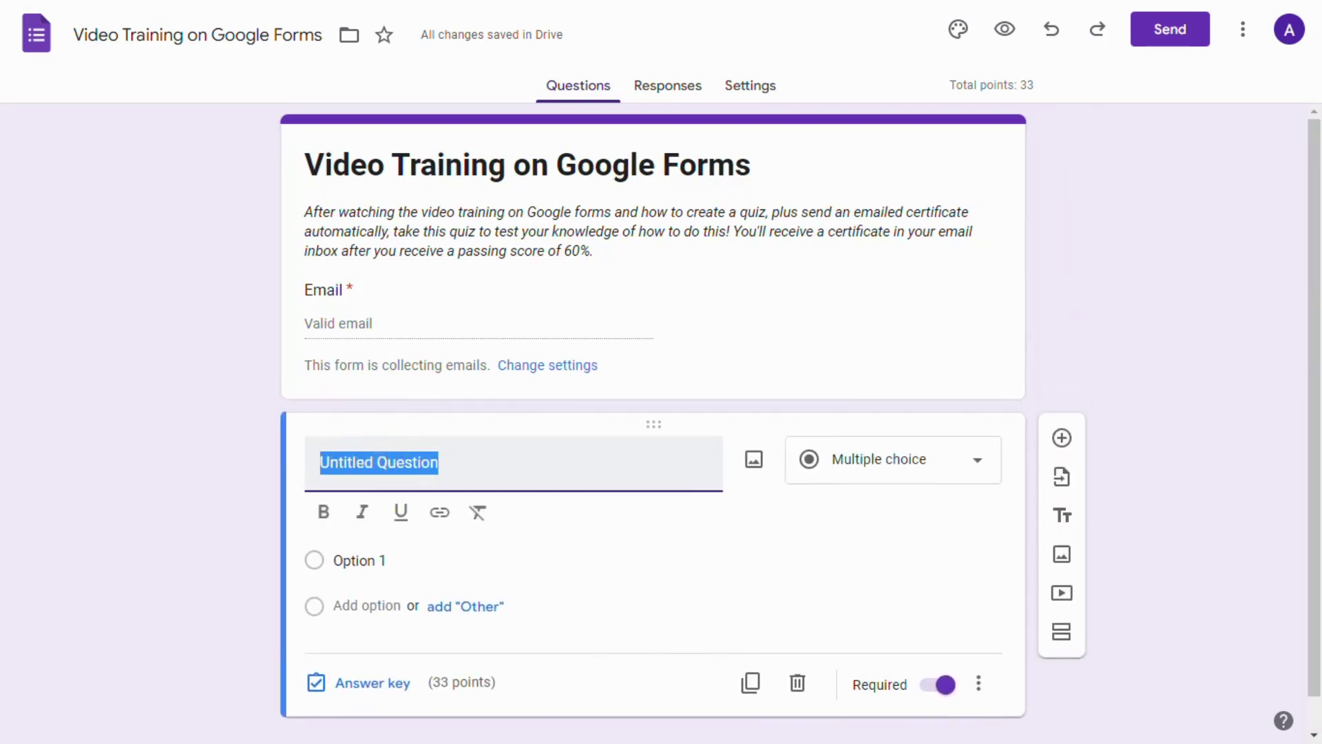
type("First and ")
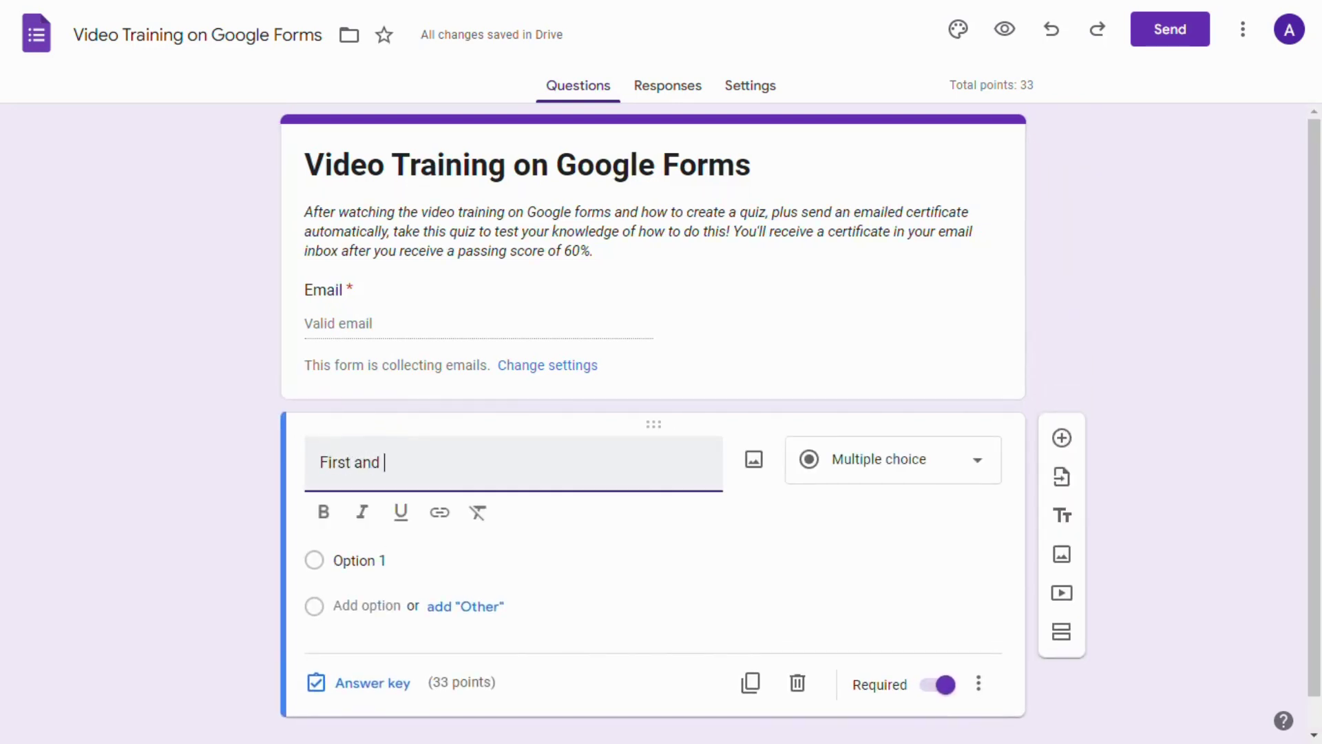
type("Last Name")
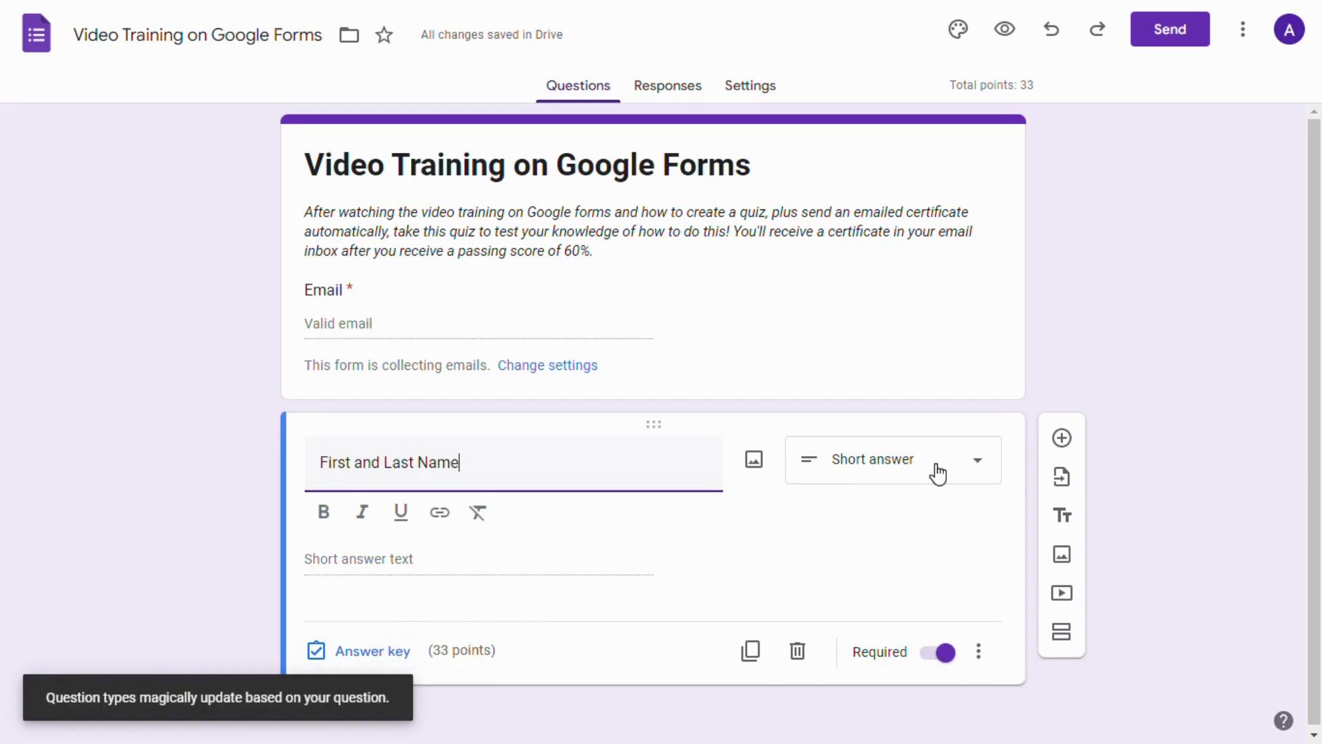
- Set the point value of the "First and Last Name" question to 0 in its answer key
left_click(365, 653)
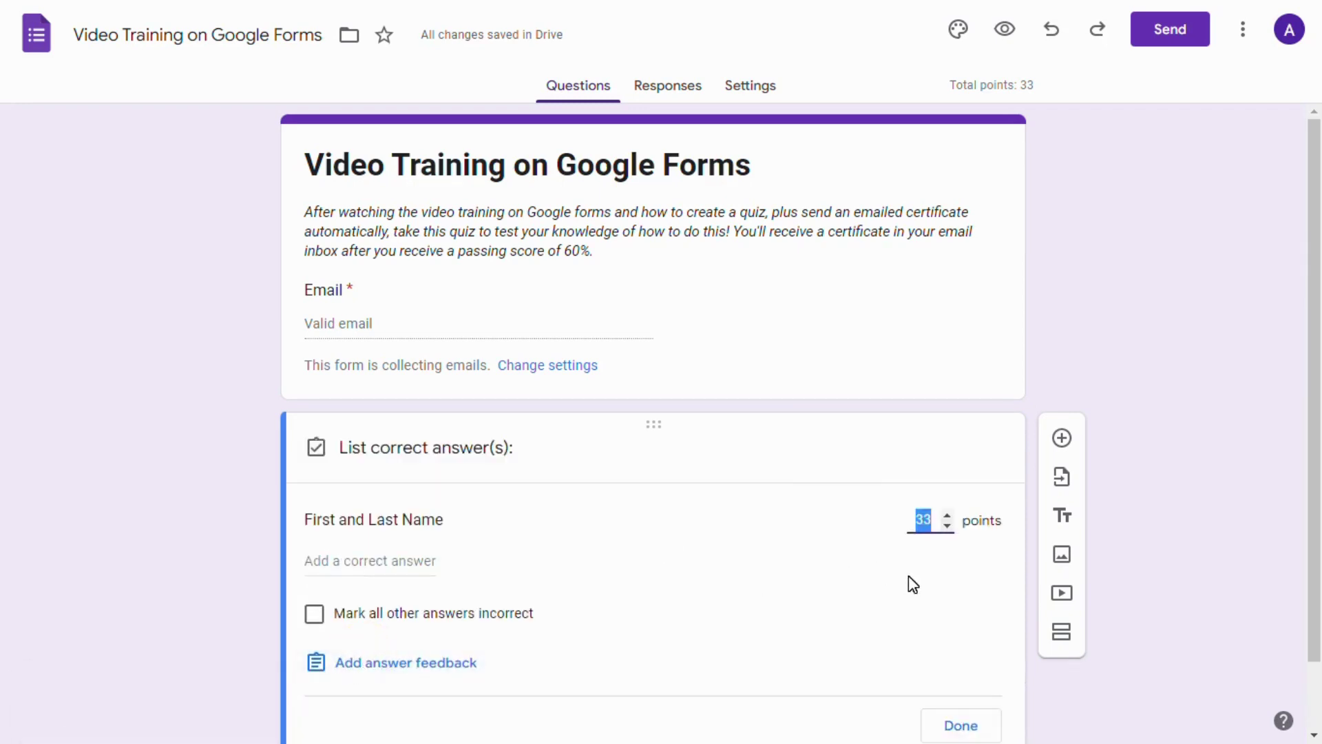
type("0")
left_click_drag(1314, 561, 1312, 606)
left_click(960, 668)
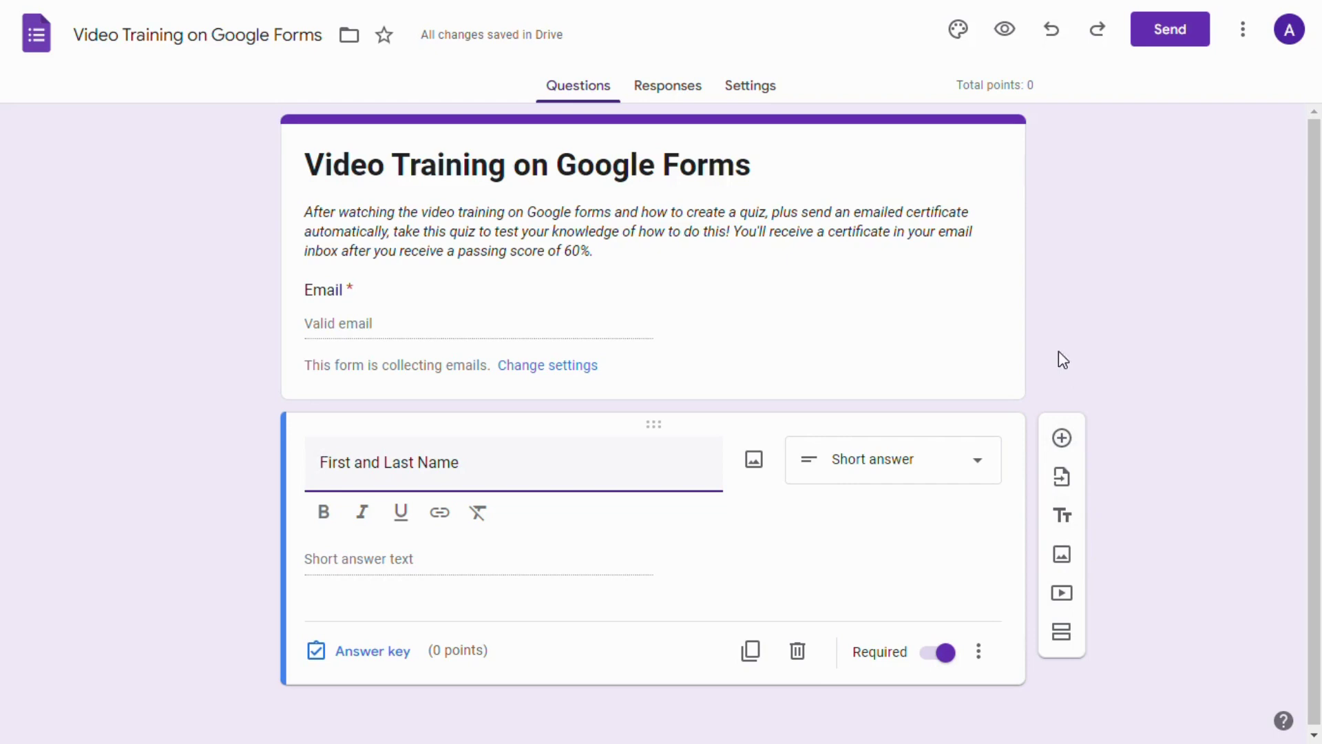
left_click(1175, 577)
left_click(1085, 408)
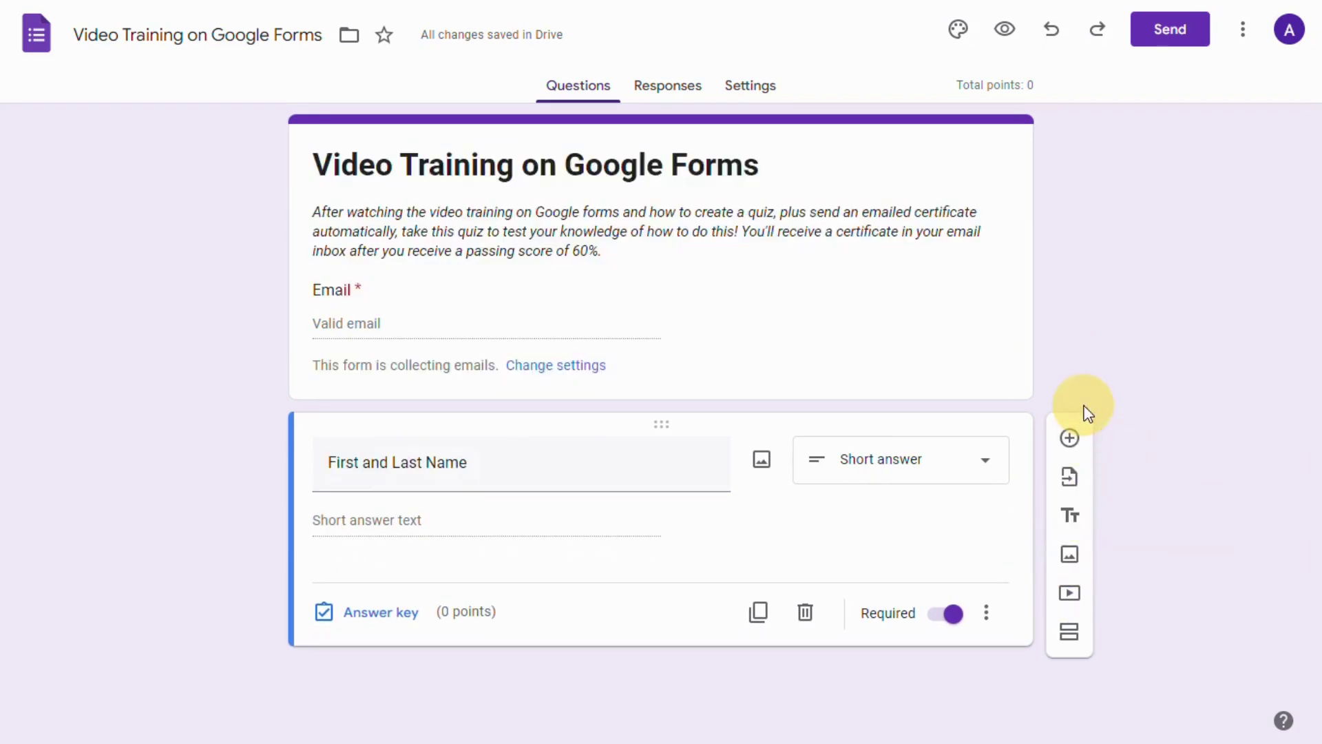
left_click(1070, 445)
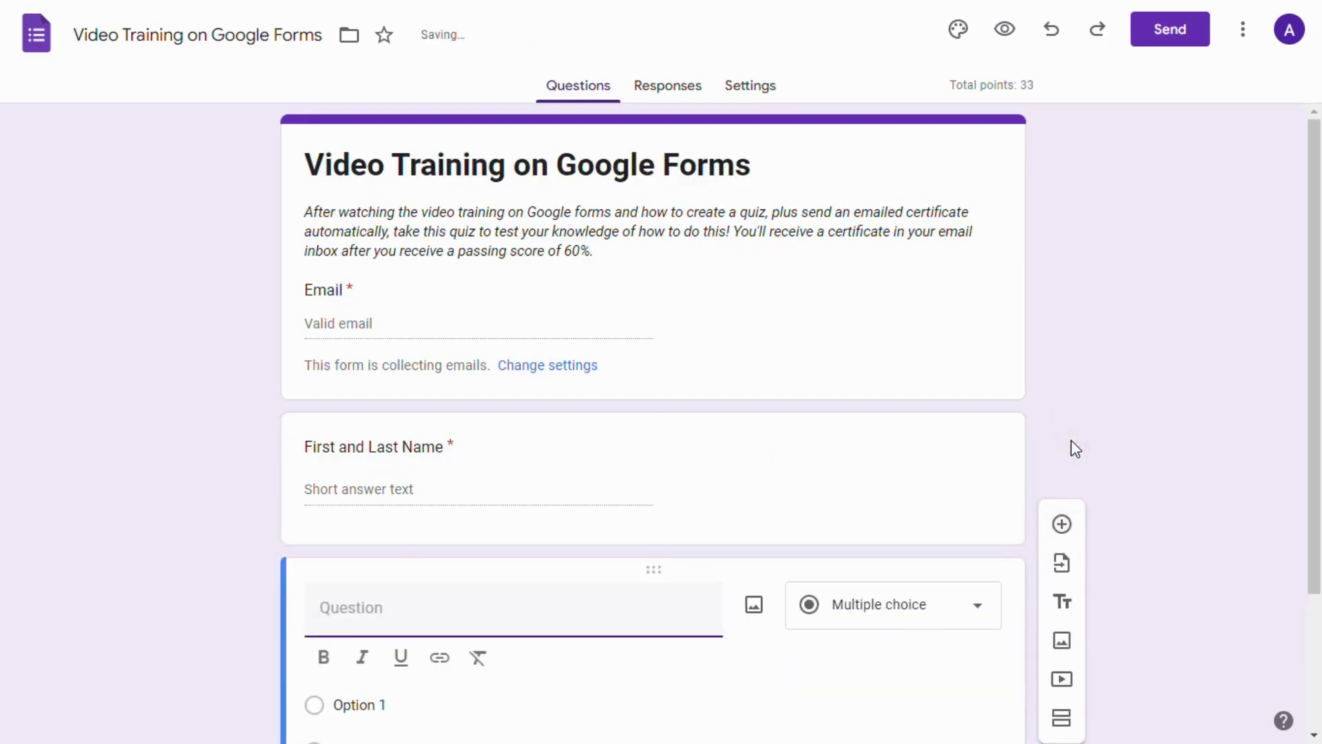
left_click_drag(1316, 344, 1308, 508)
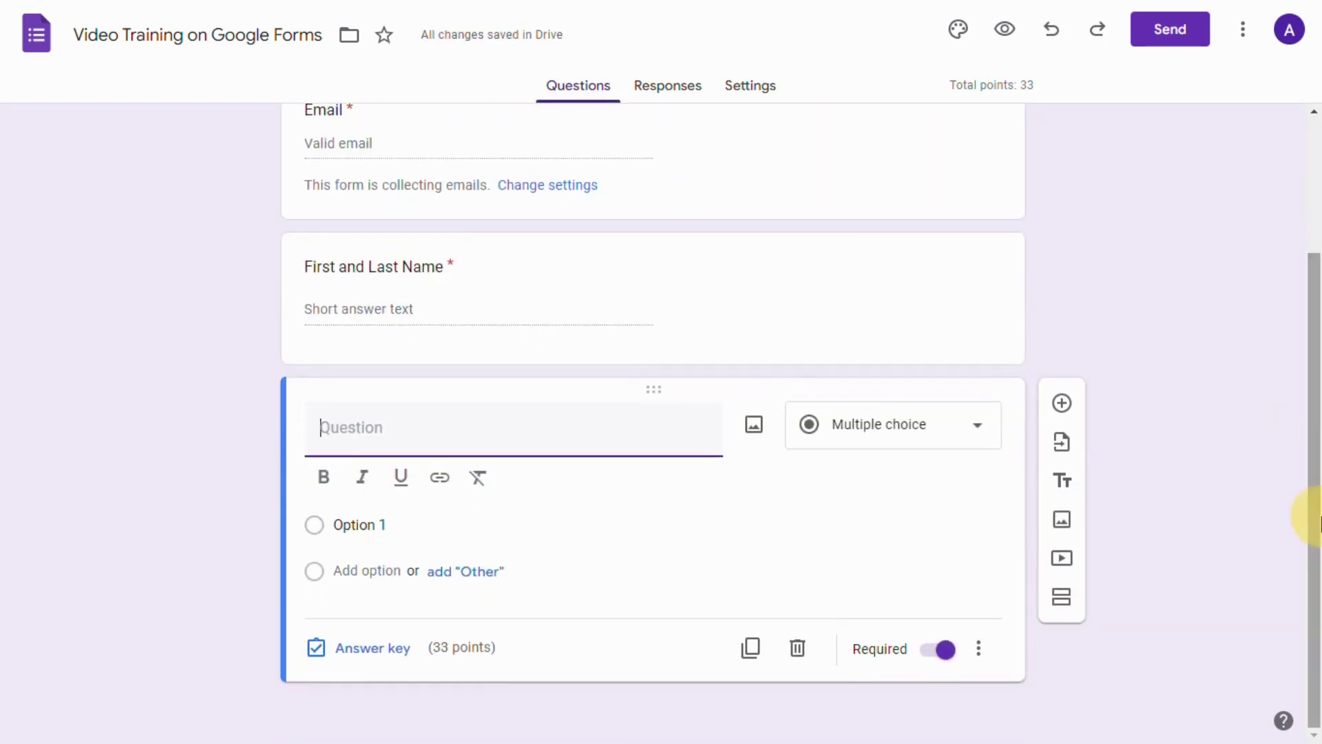
left_click(978, 432)
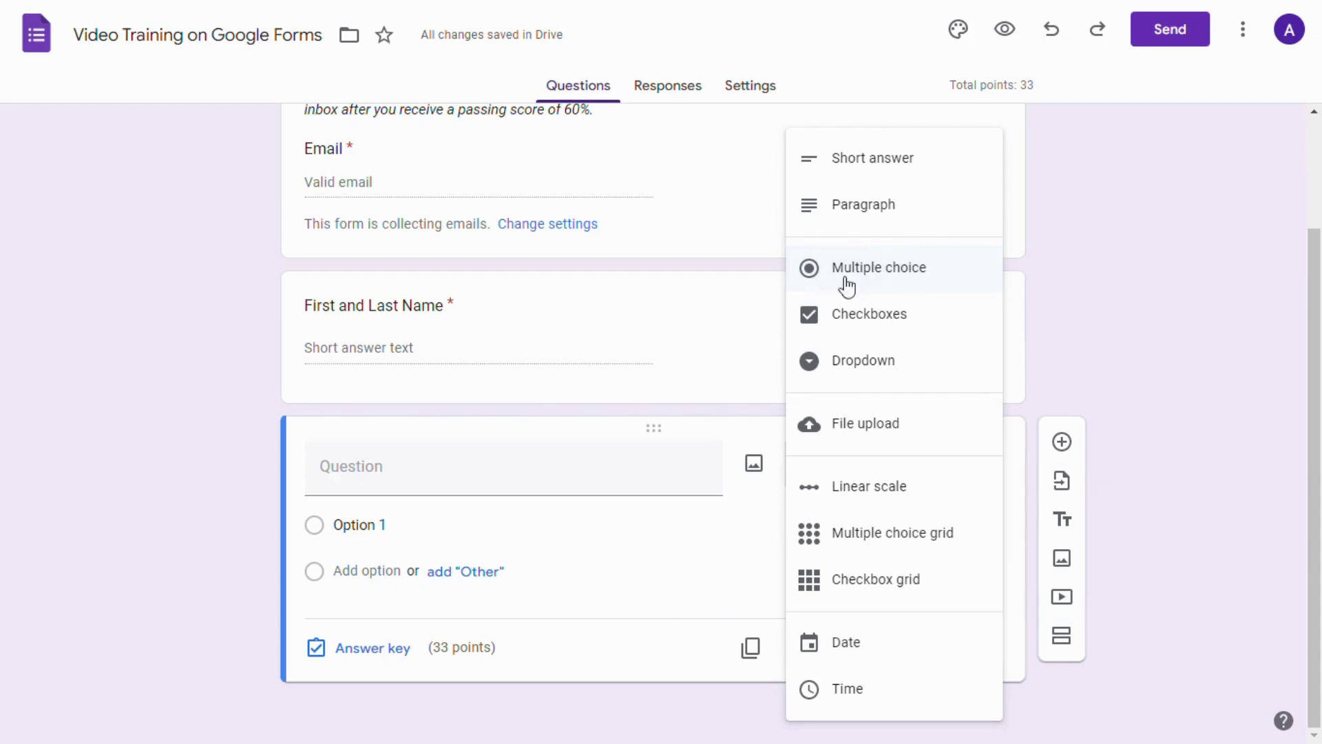
left_click(1117, 380)
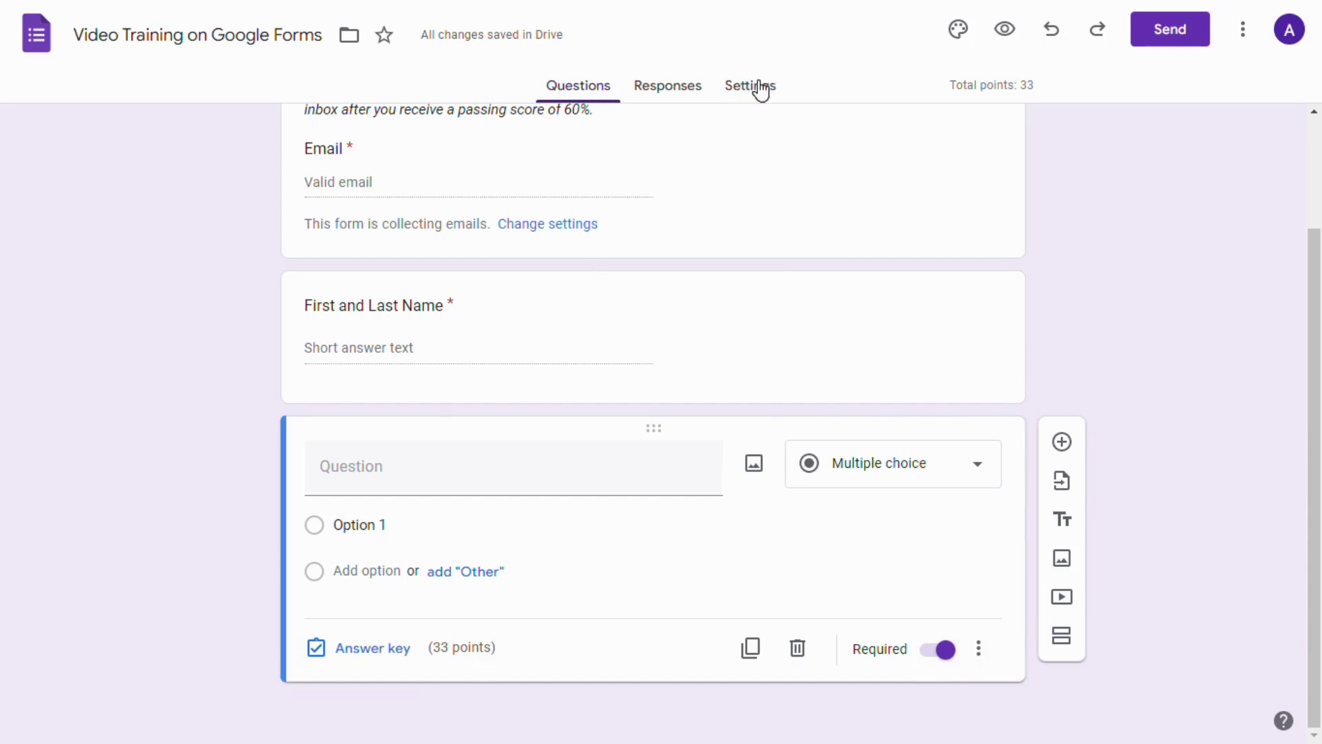
left_click(329, 466)
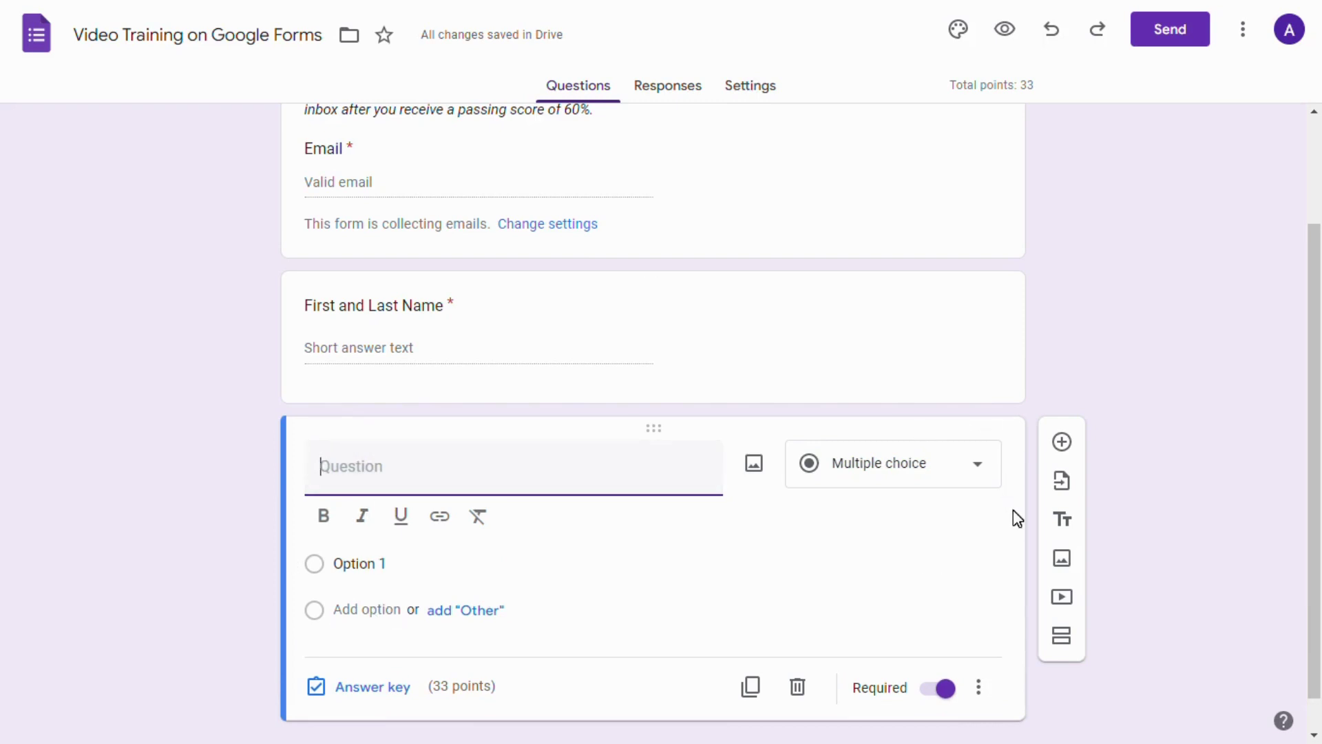
left_click(798, 687)
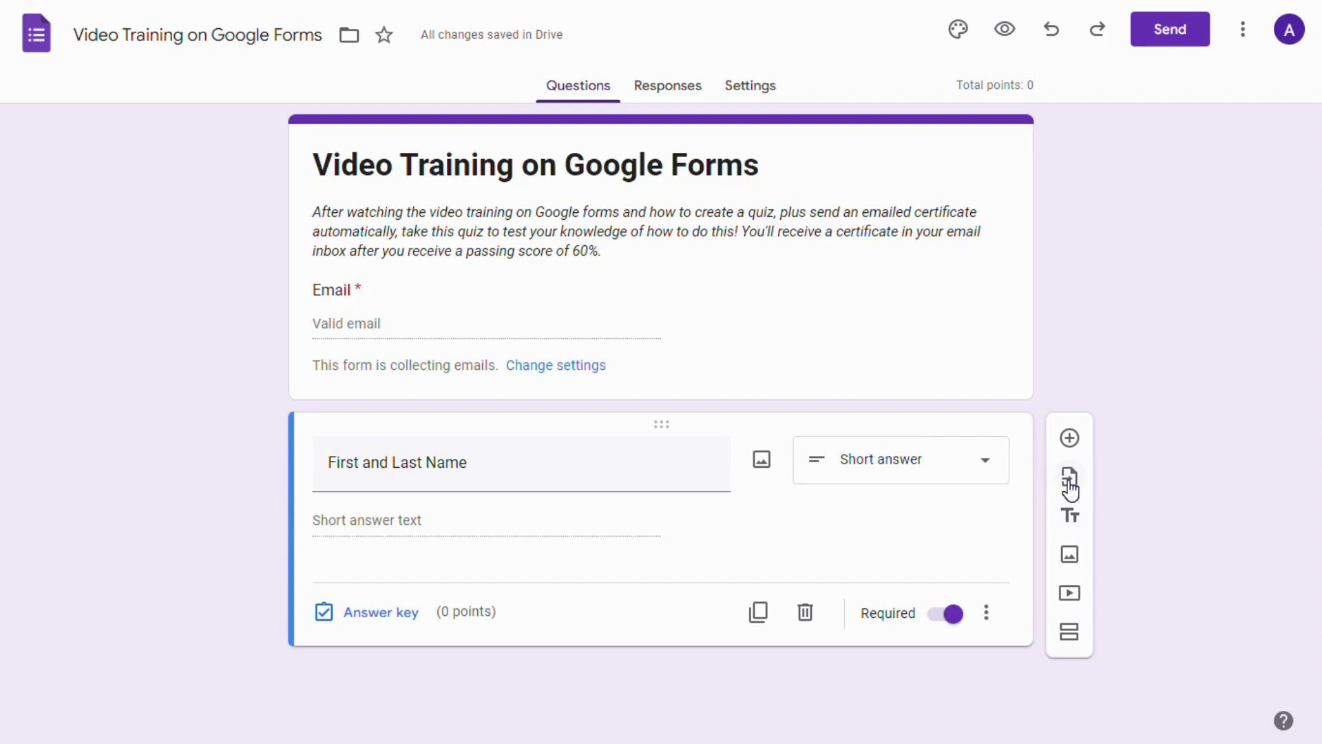
- Import all three questions from the "Training Quiz" form into this quiz and check the total points
left_click(1068, 477)
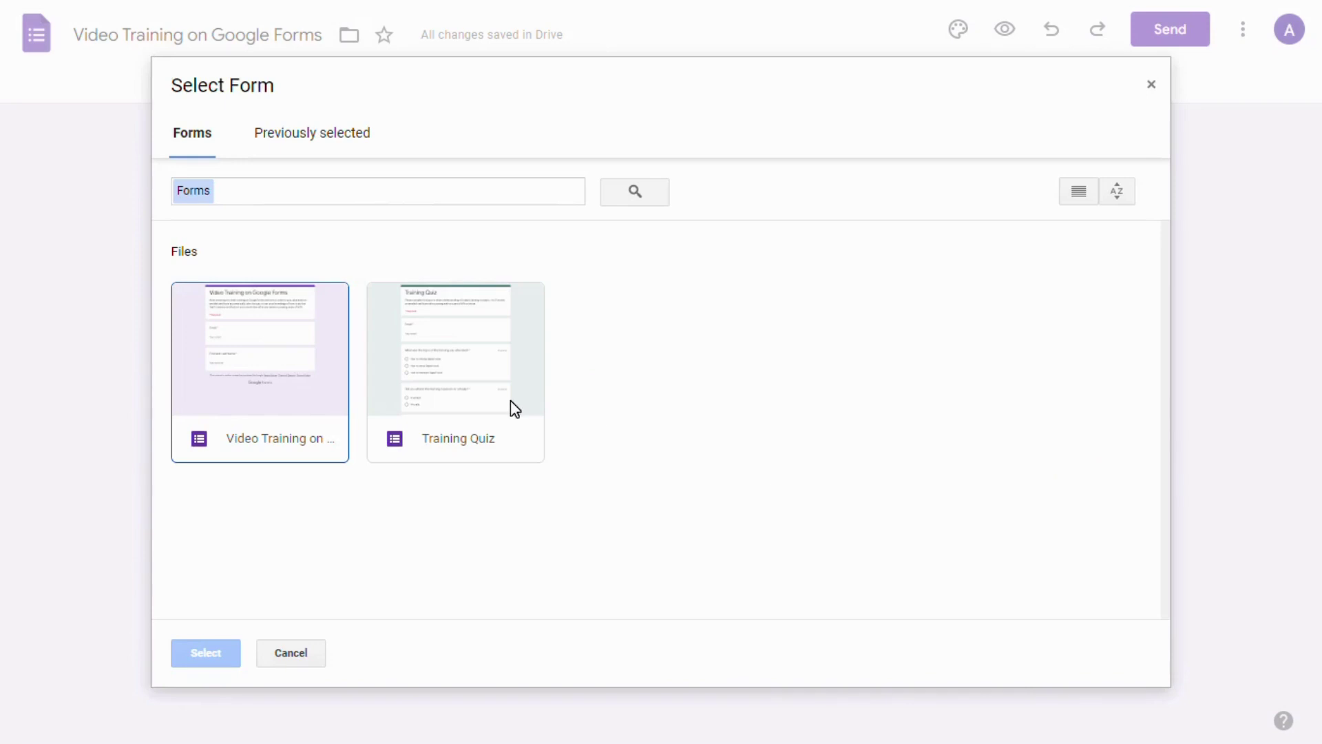
left_click(431, 374)
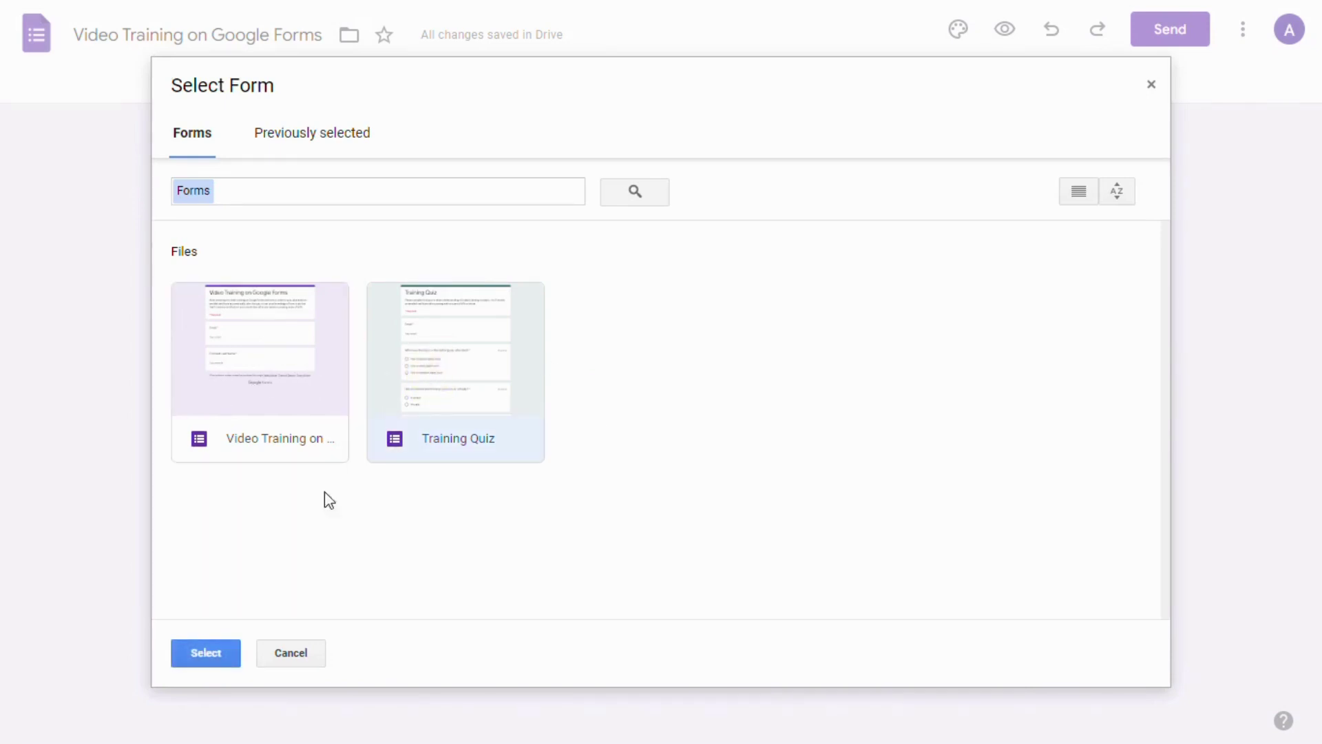
left_click(193, 658)
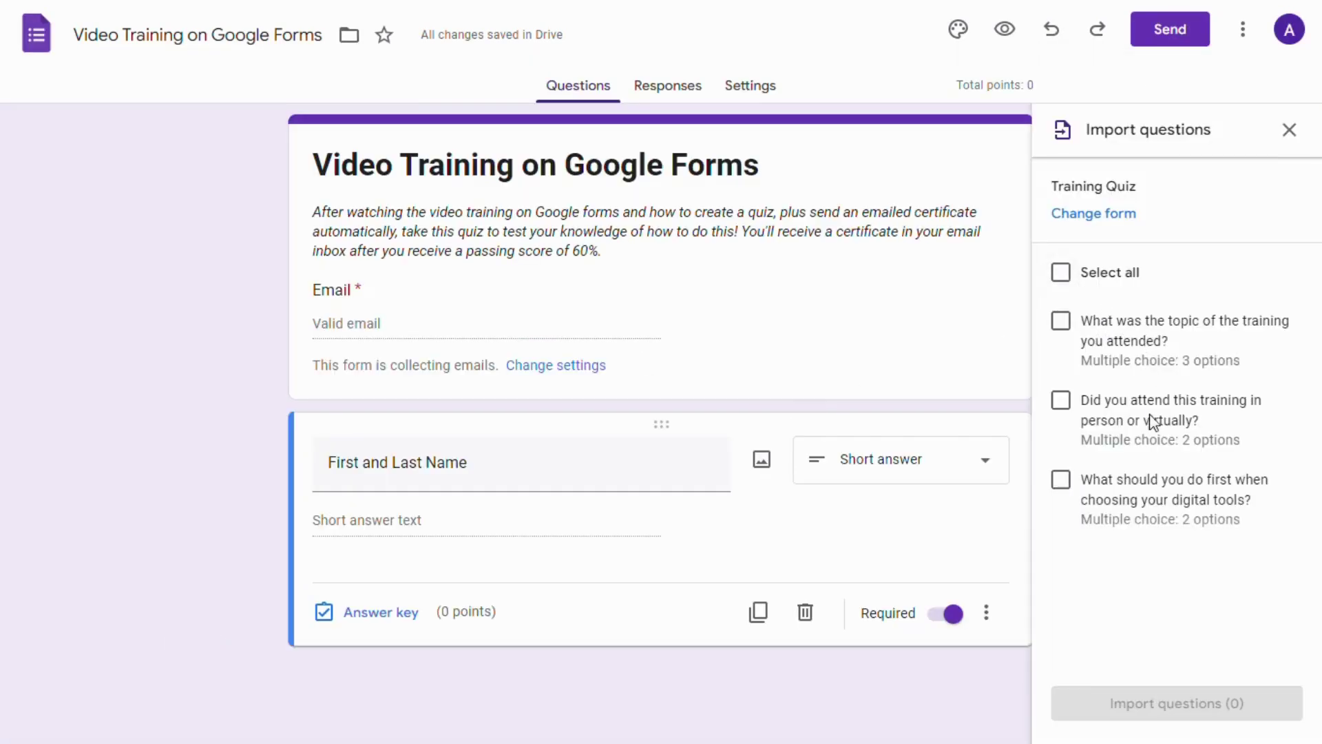
left_click(1061, 274)
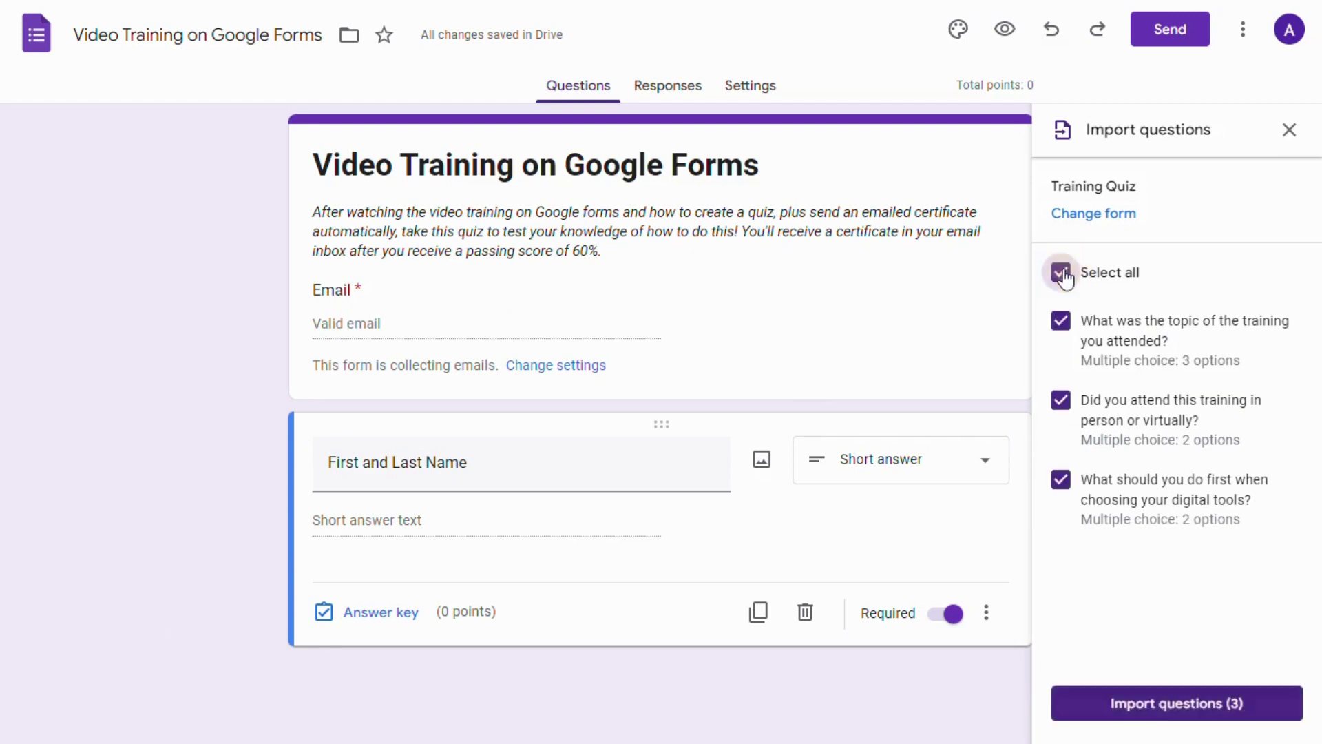
left_click(1167, 705)
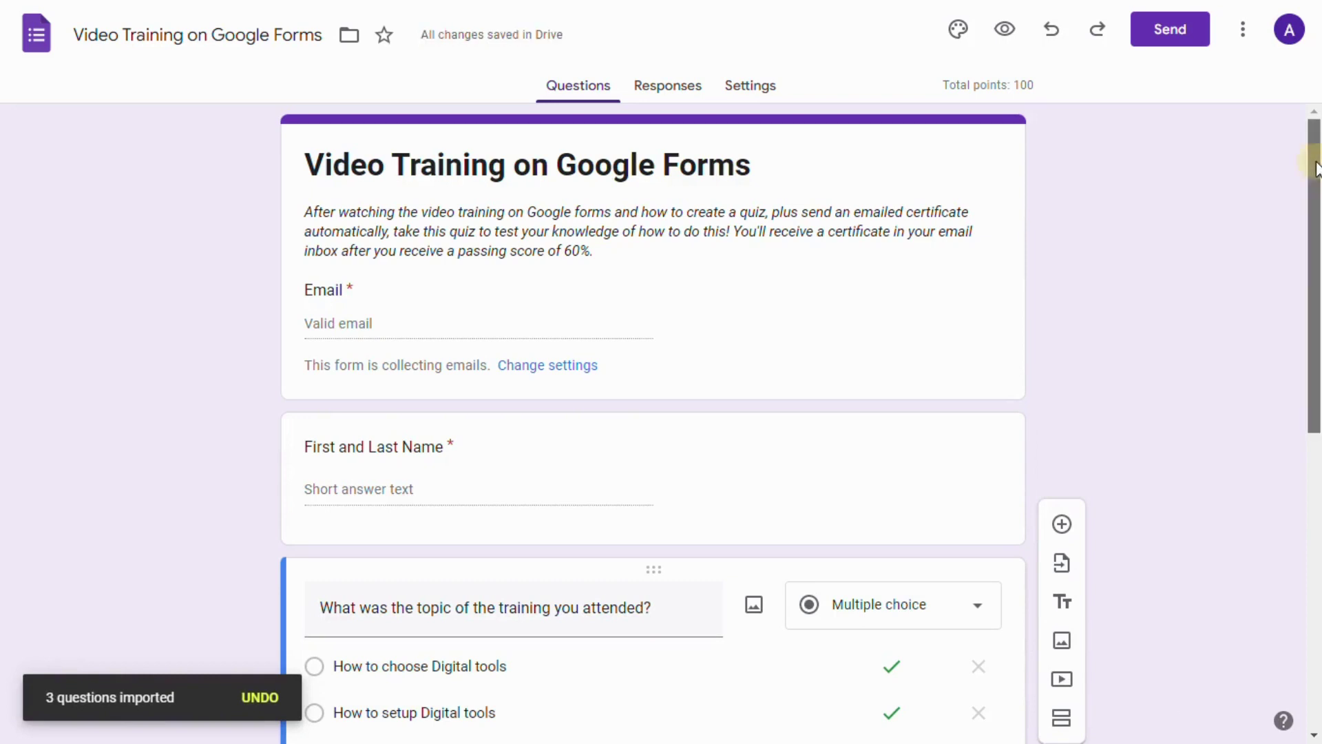
left_click_drag(1315, 169, 1290, 212)
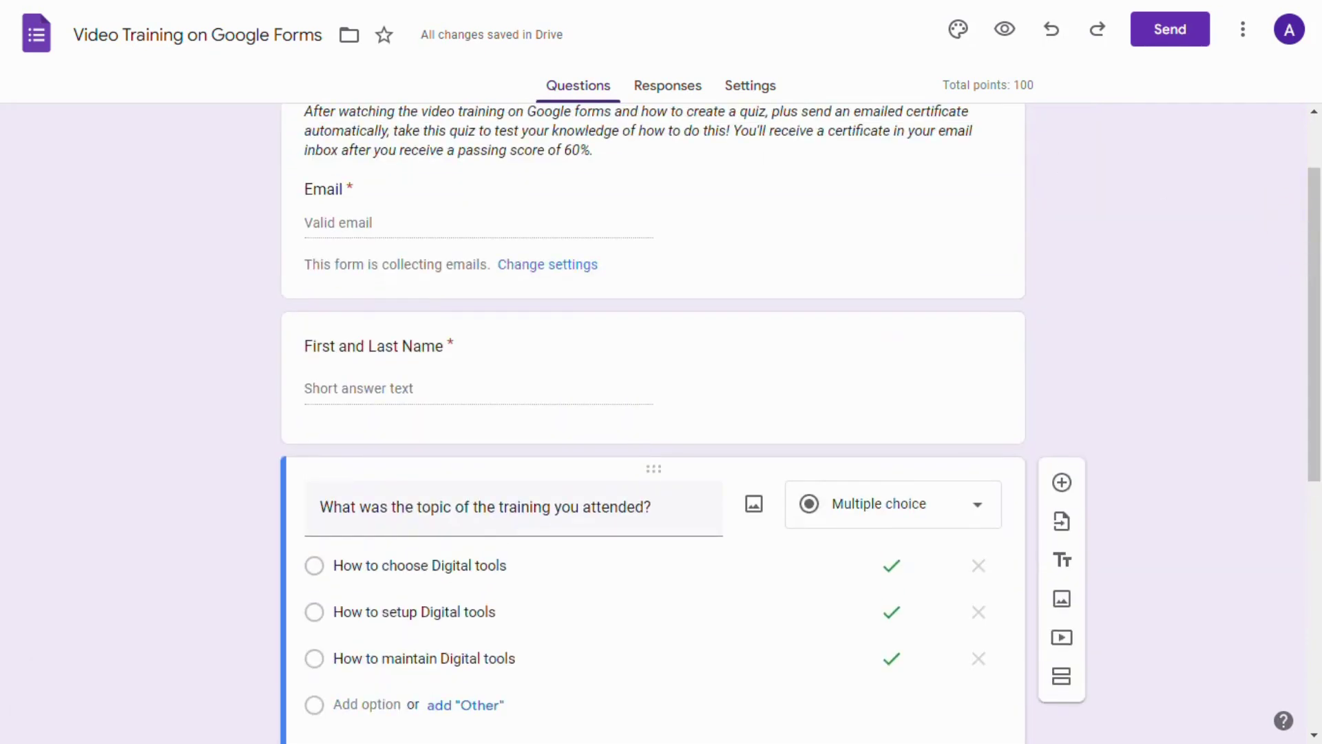
left_click_drag(942, 85, 1034, 85)
left_click(1040, 85)
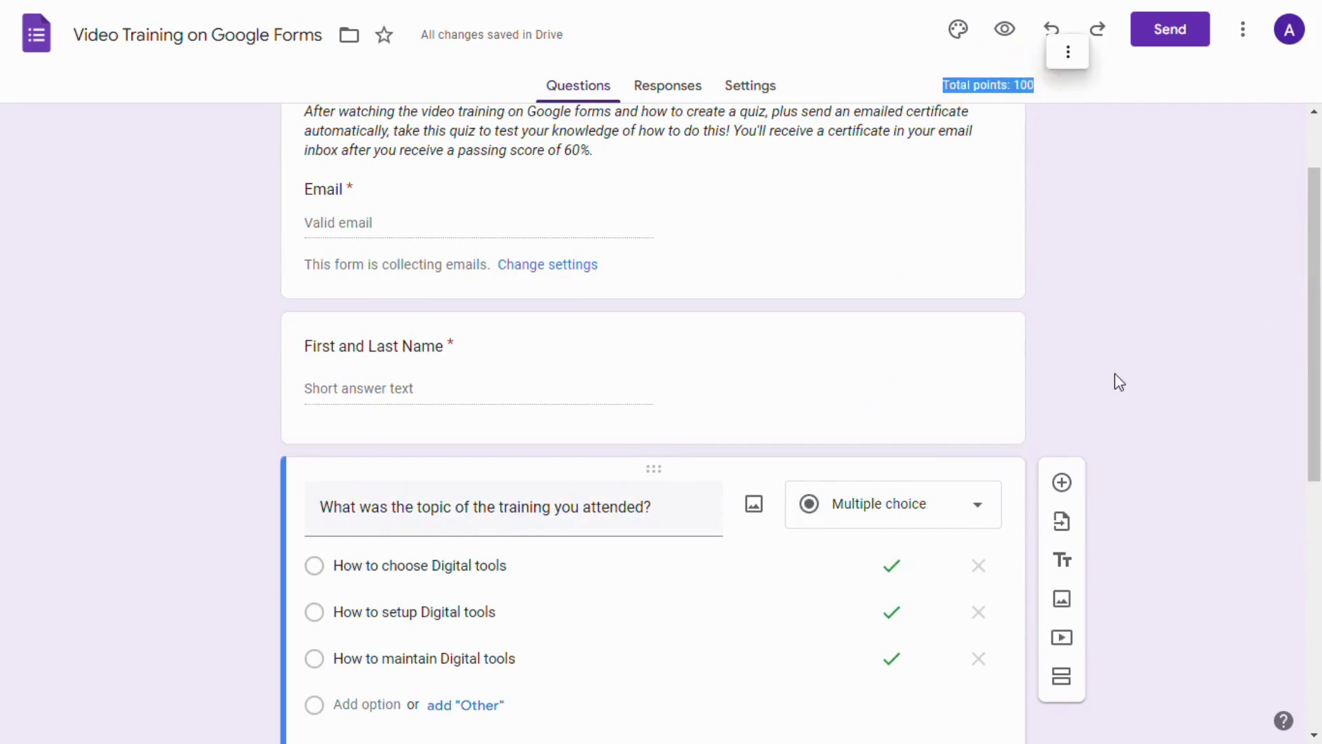
- Open the answer key of the question "What was the topic of the training you attended?" and set its value to 34 points
left_click(1124, 383)
left_click_drag(1313, 319, 1314, 436)
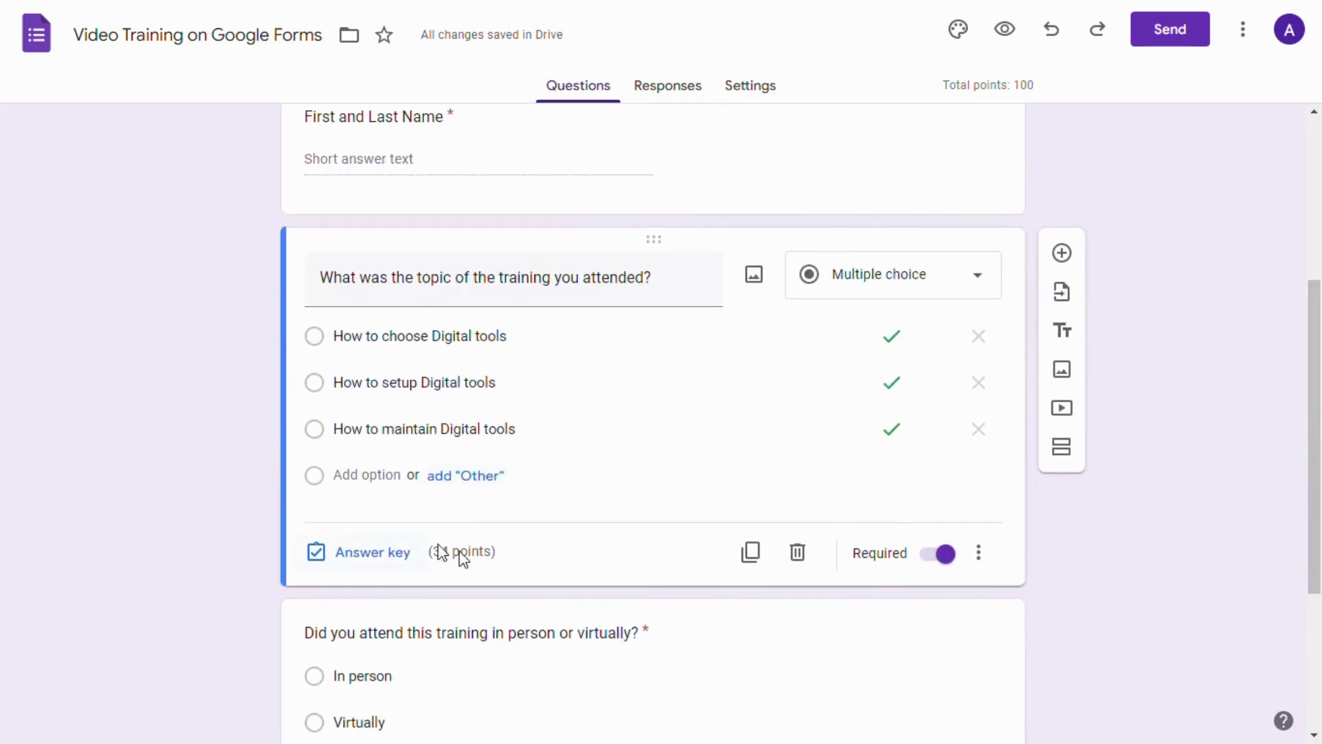
left_click(370, 559)
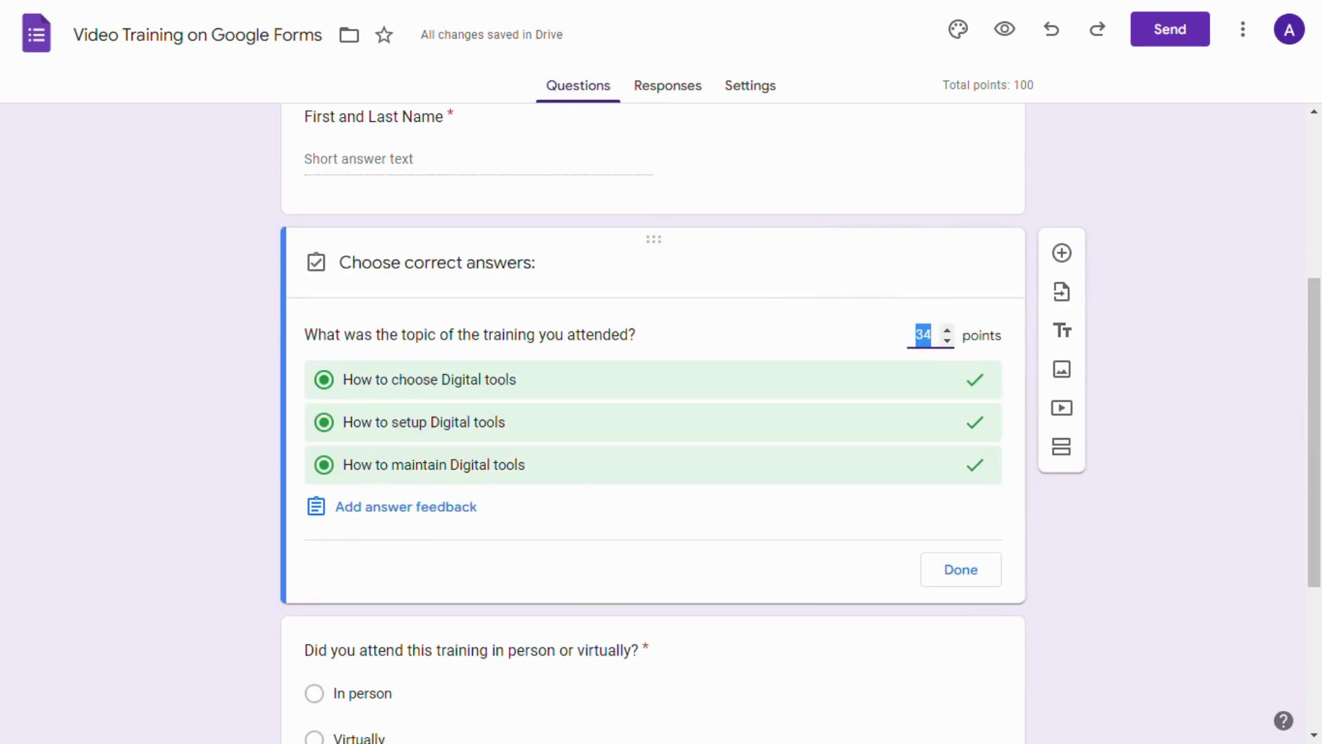
left_click(946, 331)
left_click(947, 331)
left_click(947, 342)
left_click(947, 342)
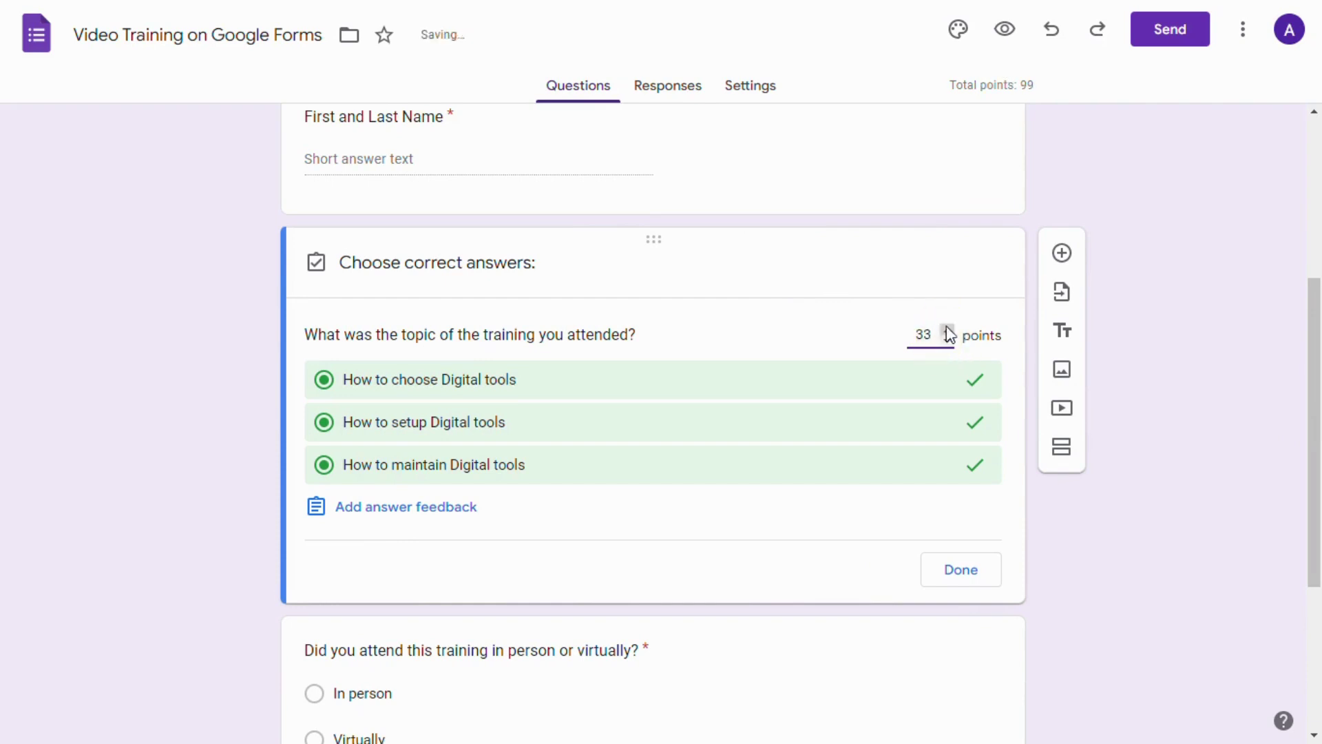
left_click(946, 327)
double_click(923, 334)
type("34")
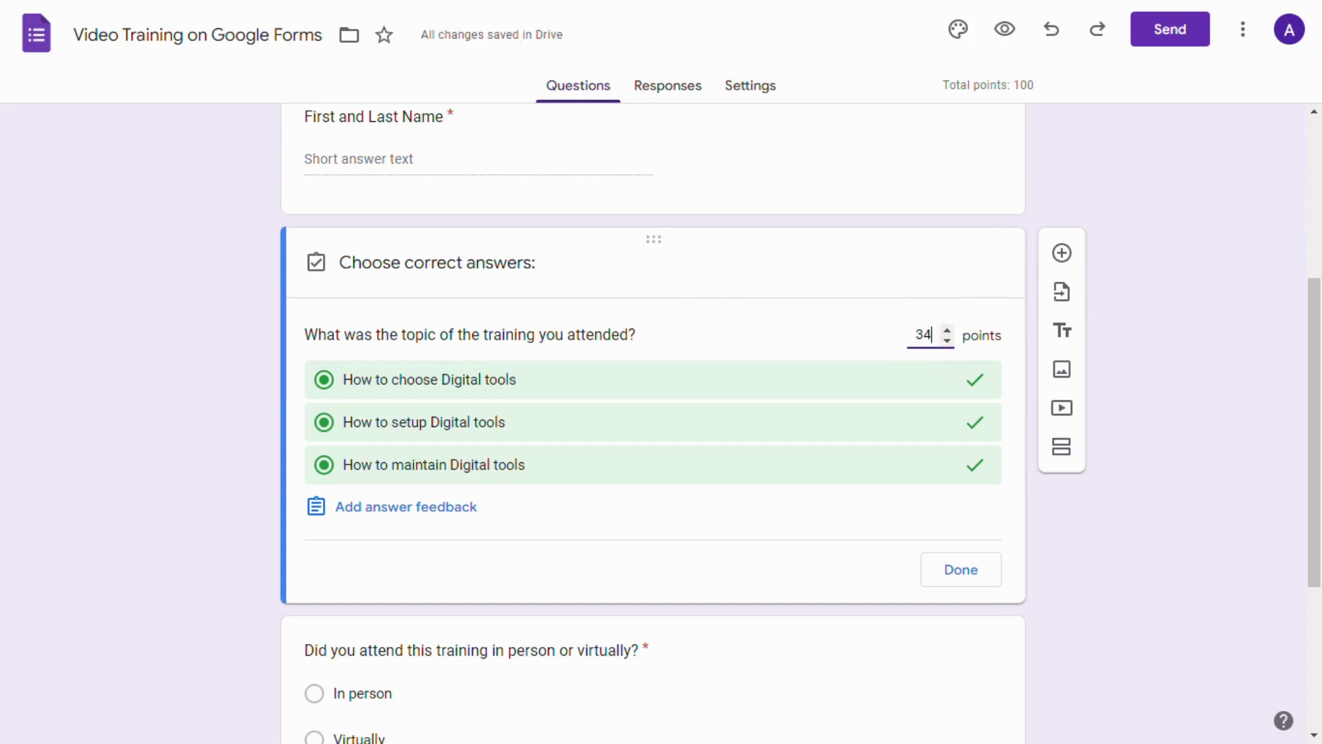
left_click(844, 348)
- Add answer feedback to the training topic question, writing "Excellent, so glad you found value in this training!" for incorrect answers
left_click(395, 509)
left_click(499, 190)
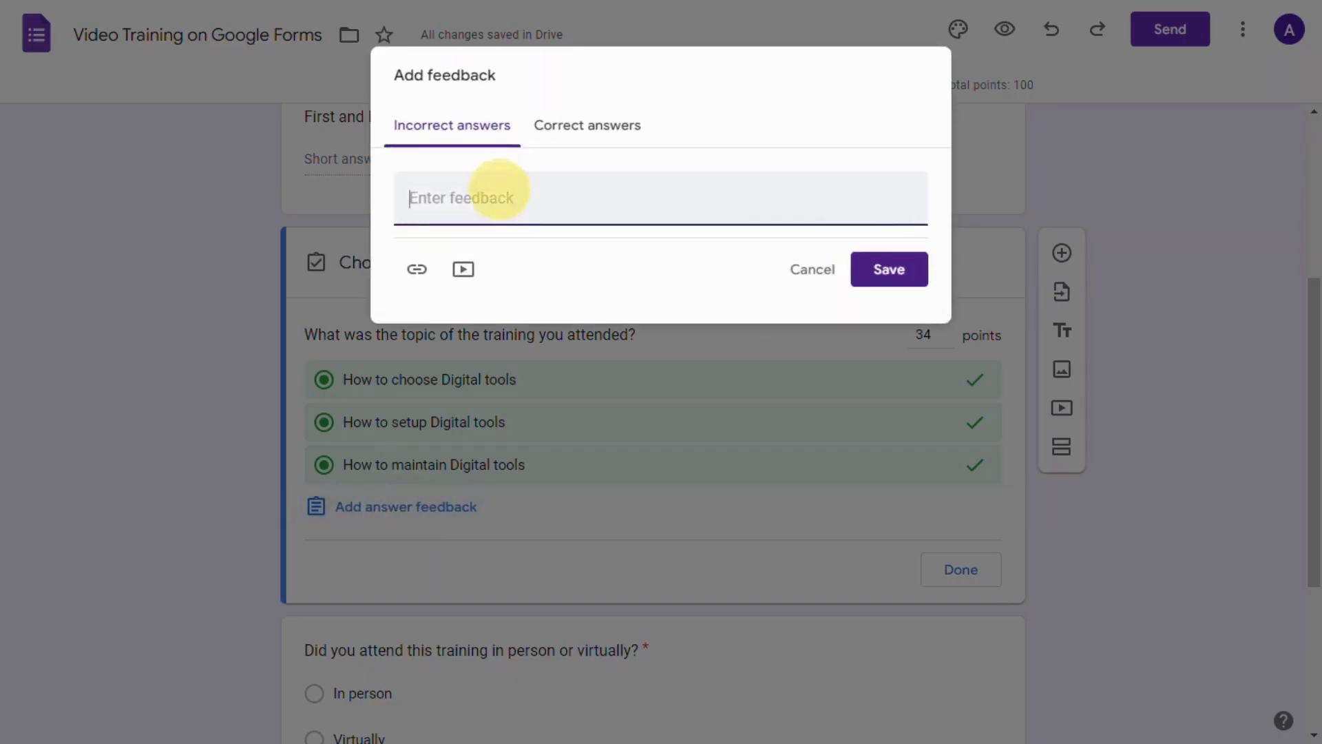
type("Excl")
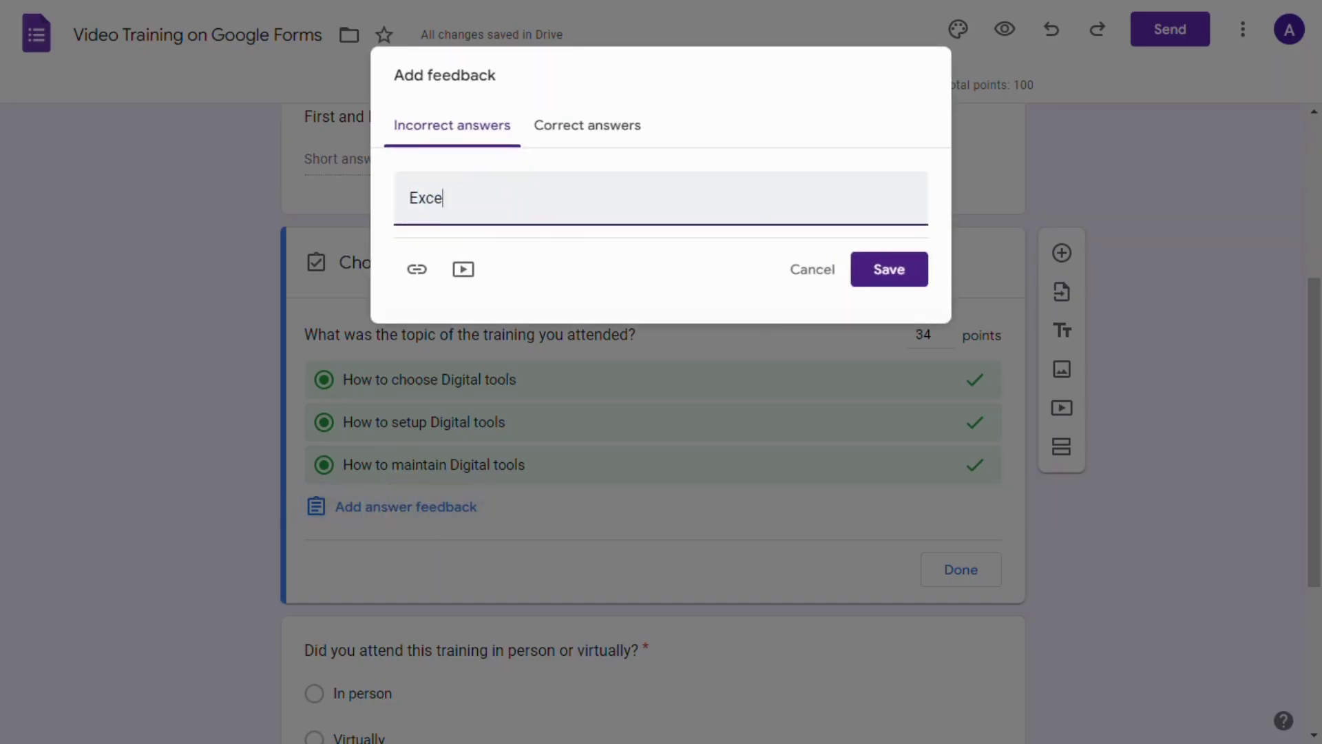
type("lent, so glaed")
key("BackSpace")
key("BackSpace")
type("d you were")
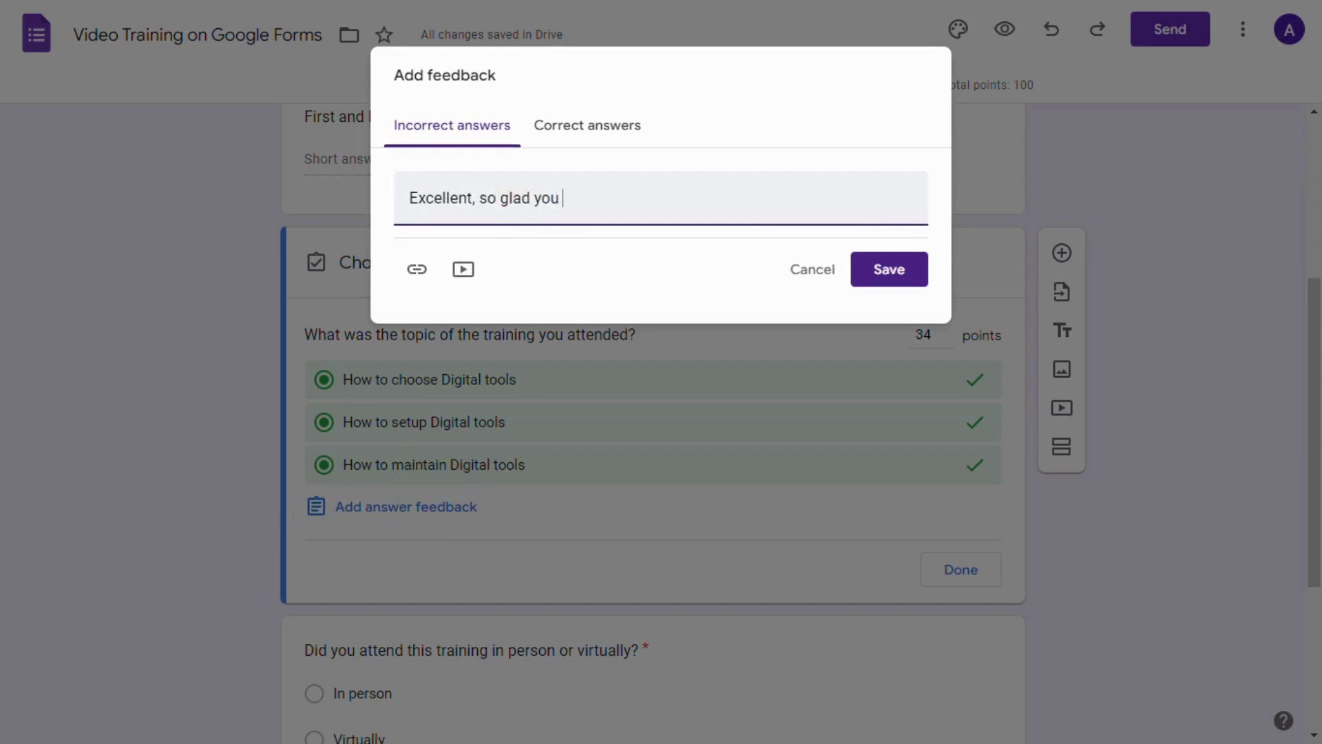
key("BackSpace")
key("BackSpace")
key("BackSpace")
key("BackSpace")
type("found vaulue in this training!")
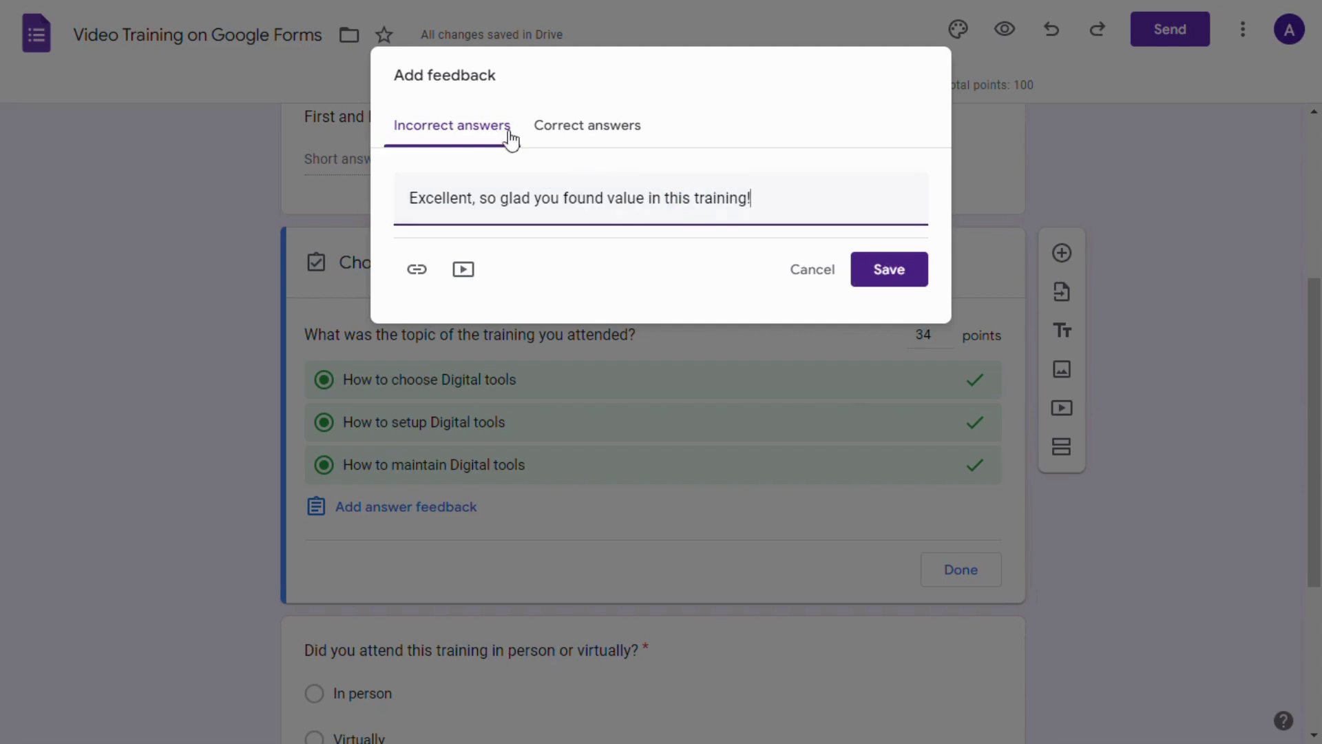
- Move the feedback text from incorrect answers to correct answers, save it, and finish the training topic question's answer key
left_click(596, 131)
left_click(426, 134)
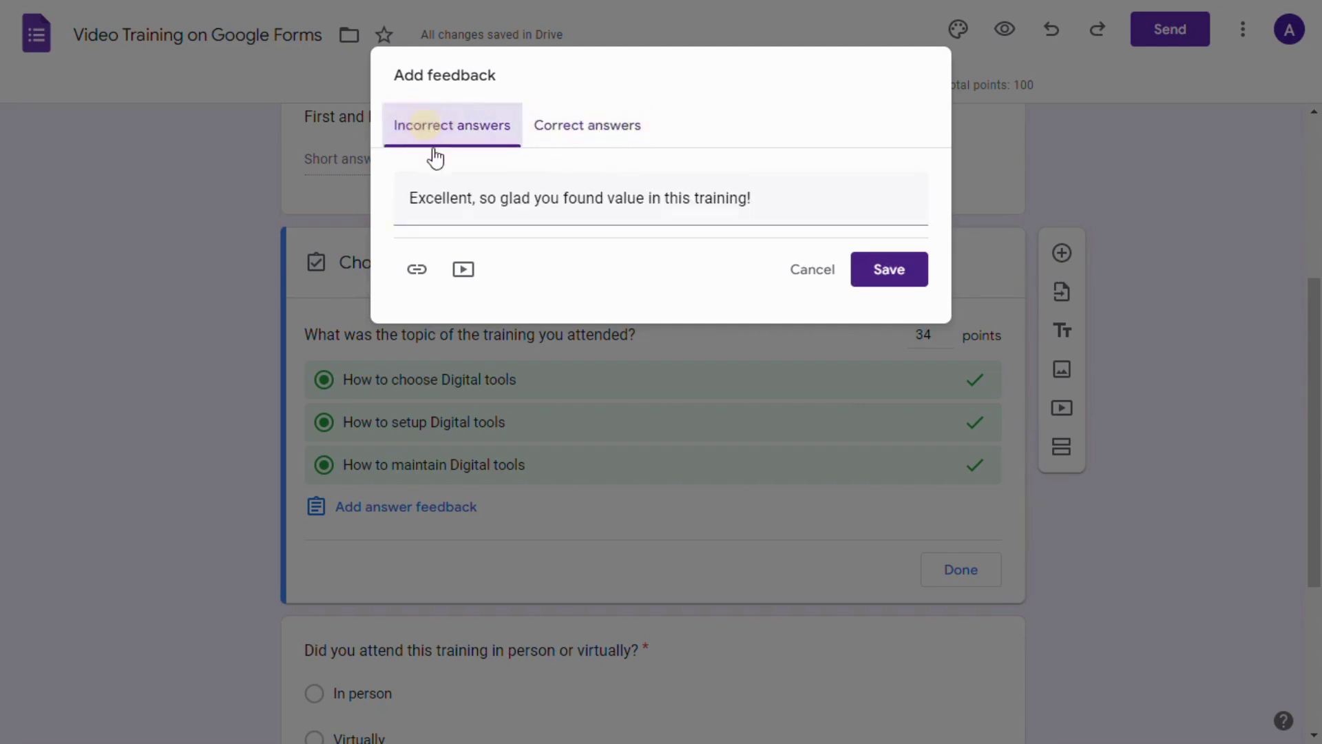
triple_click(433, 198)
key("ctrl+c")
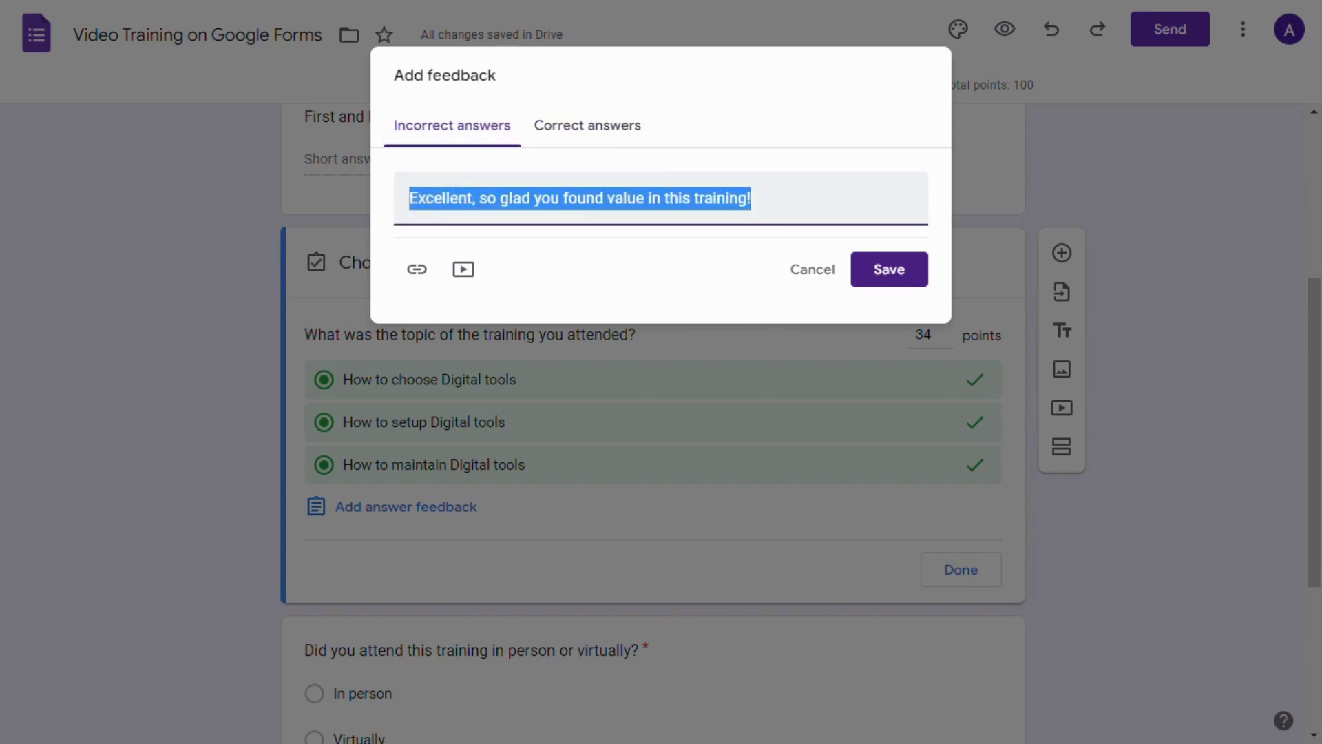
key("BackSpace")
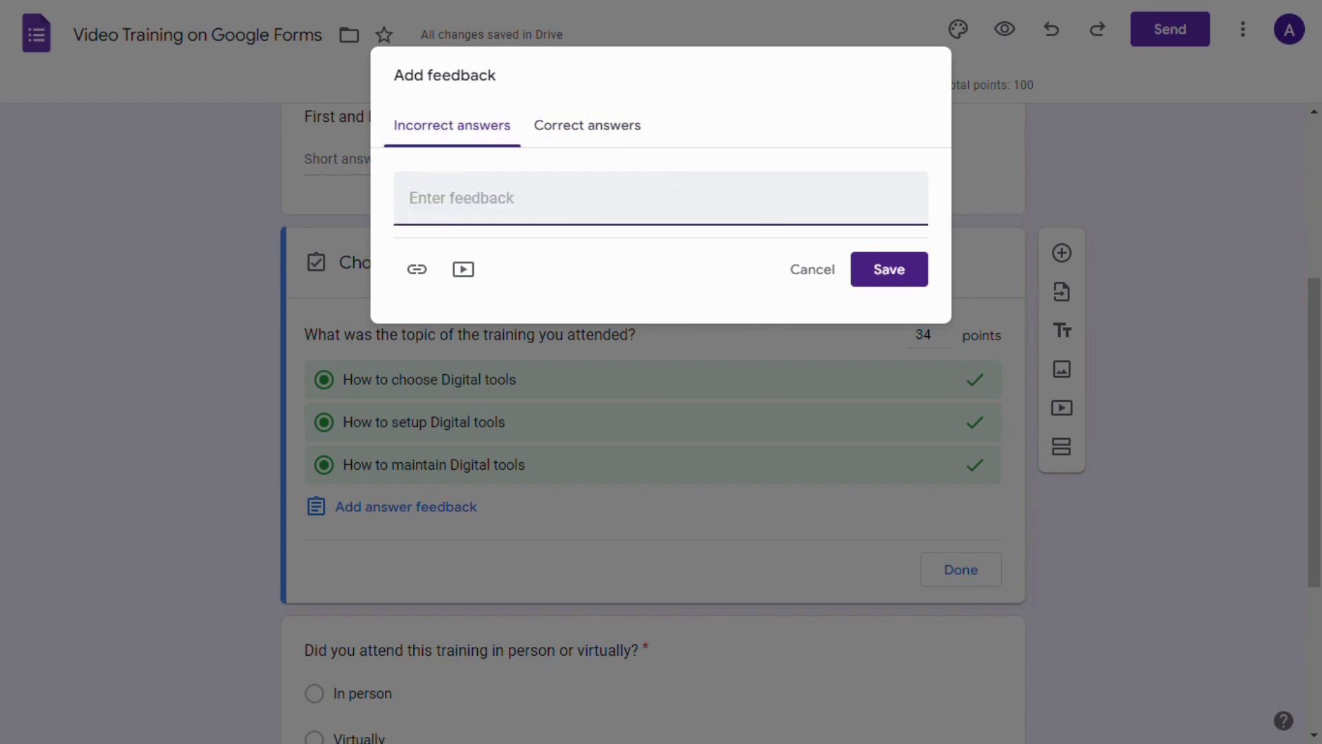
left_click(581, 130)
left_click(503, 190)
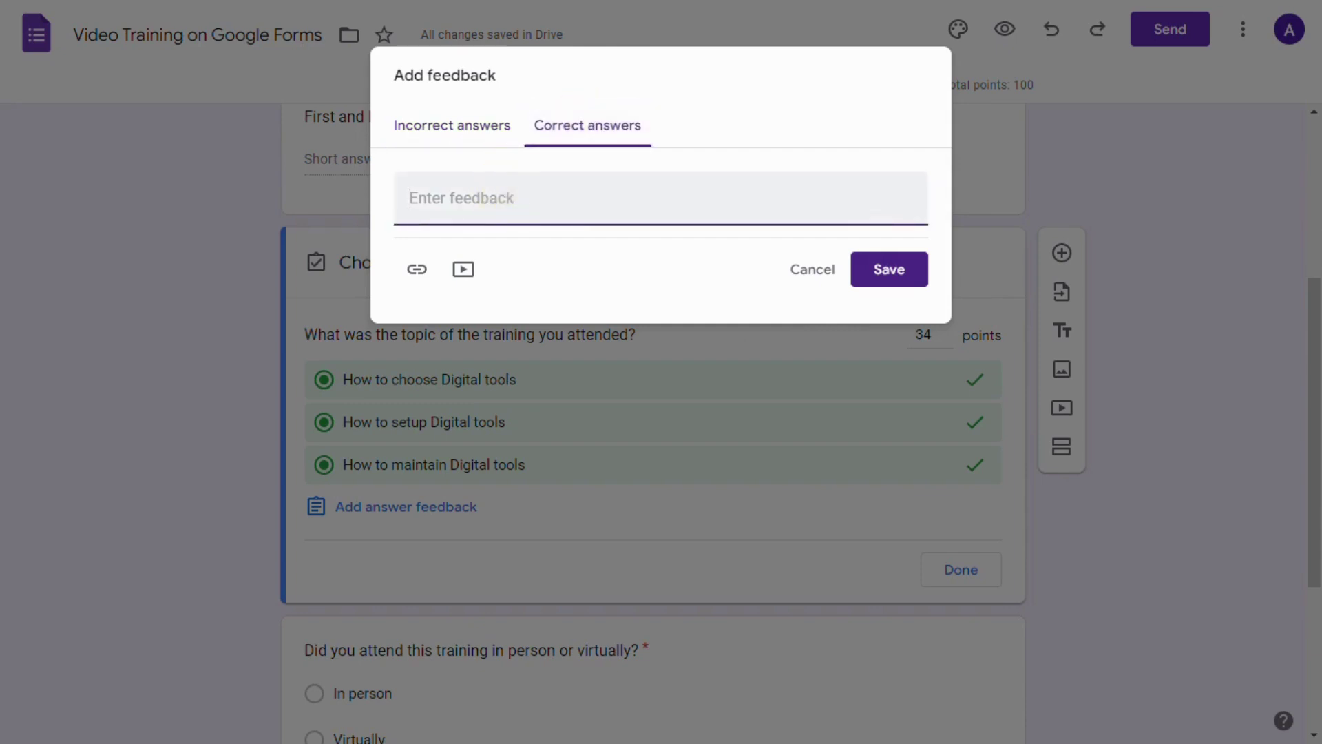
key("ctrl+v")
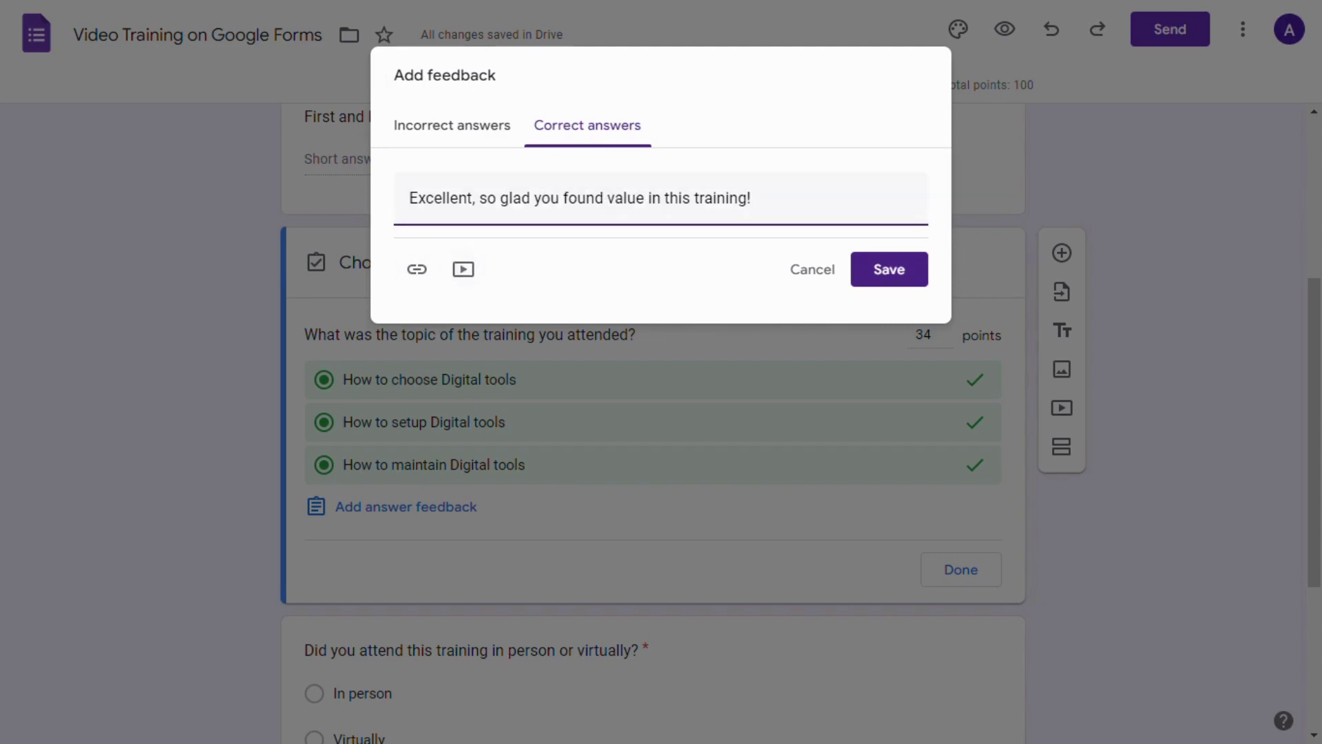
left_click(888, 276)
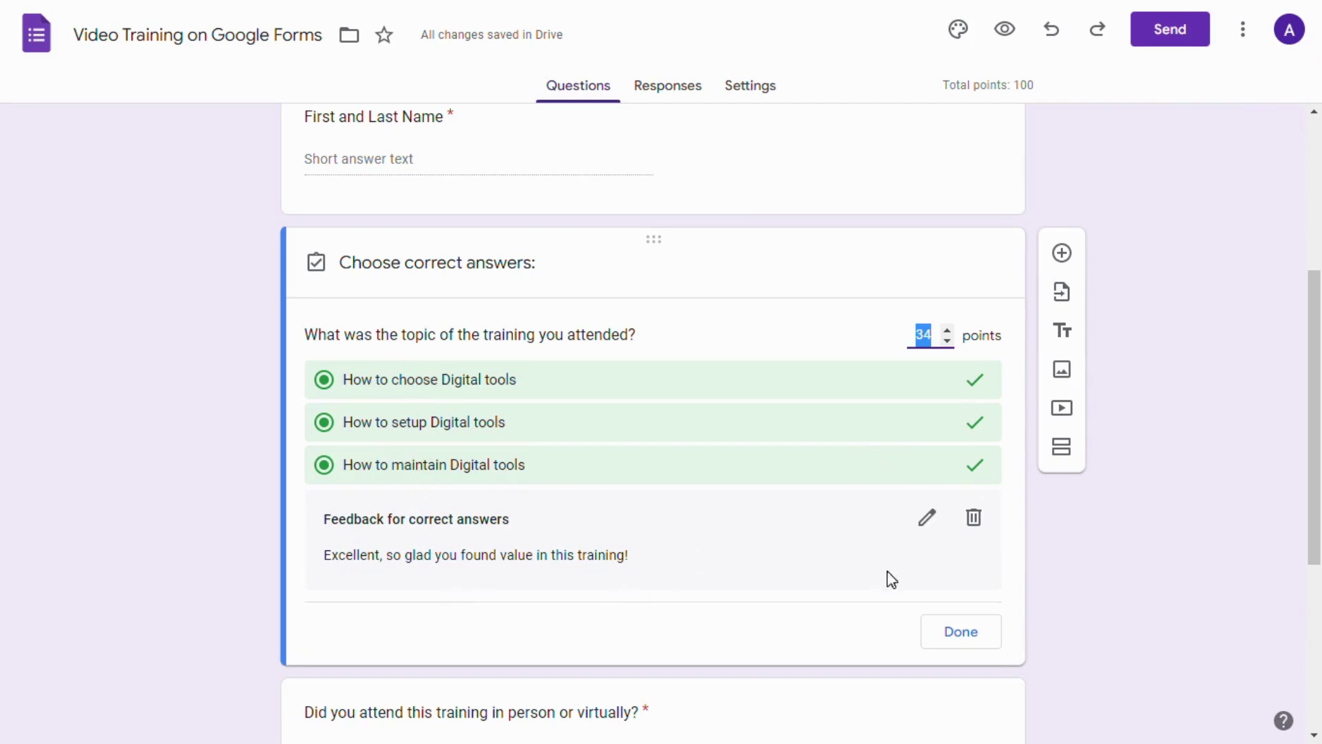
left_click(964, 632)
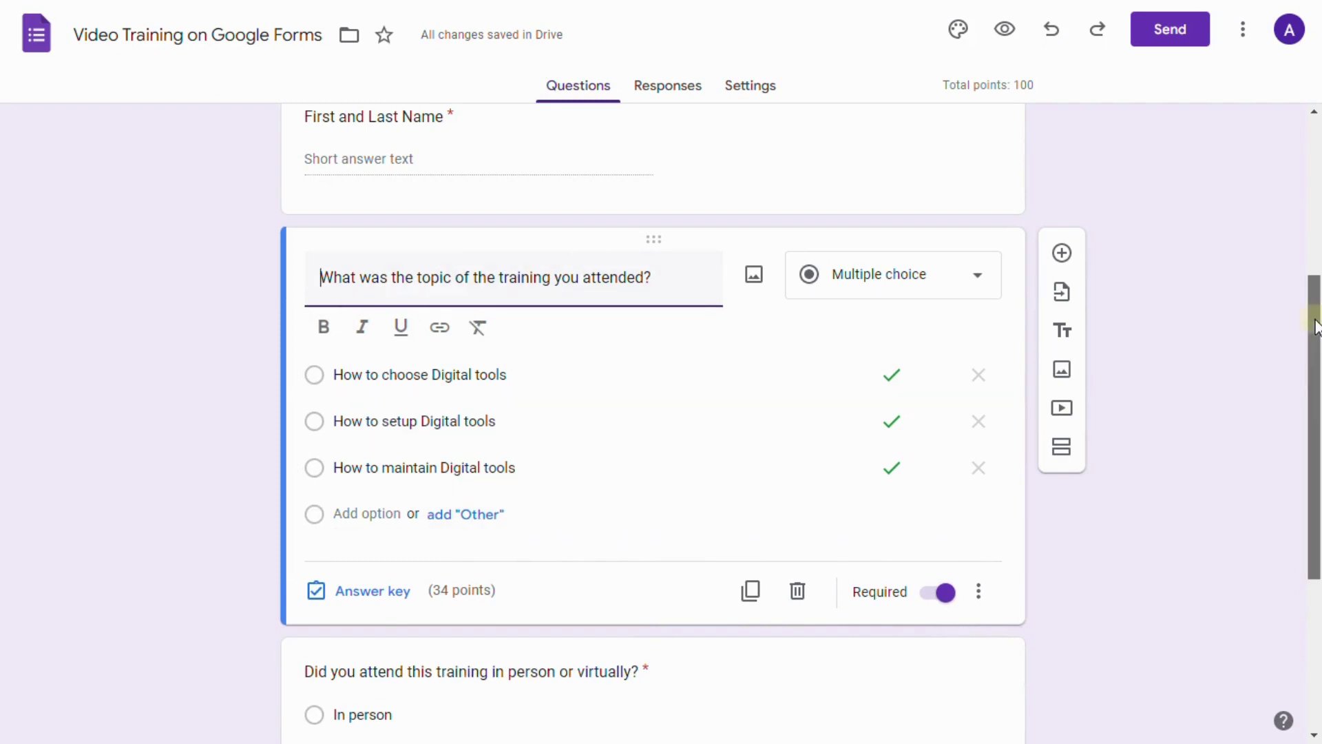
- Review the answer key and additional options of the question "Did you attend this training in person or virtually?"
left_click_drag(1315, 327, 1319, 544)
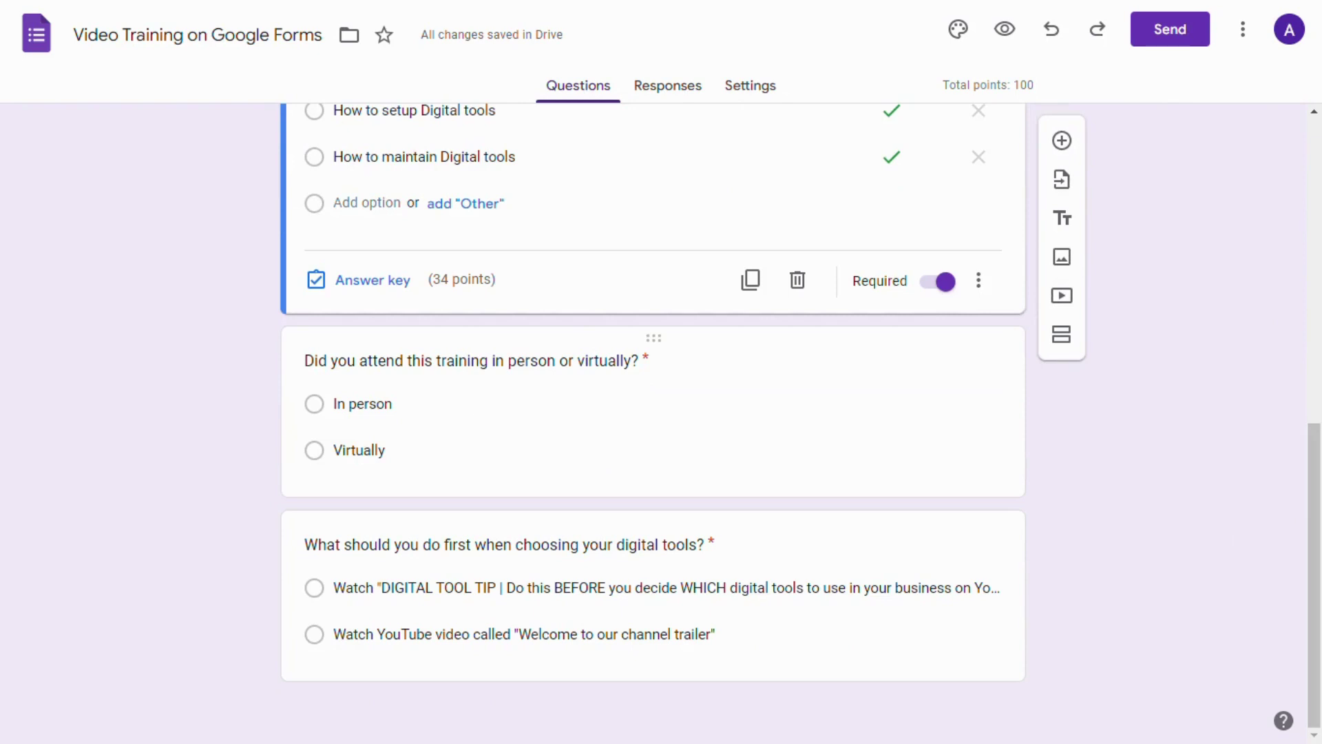
left_click(650, 394)
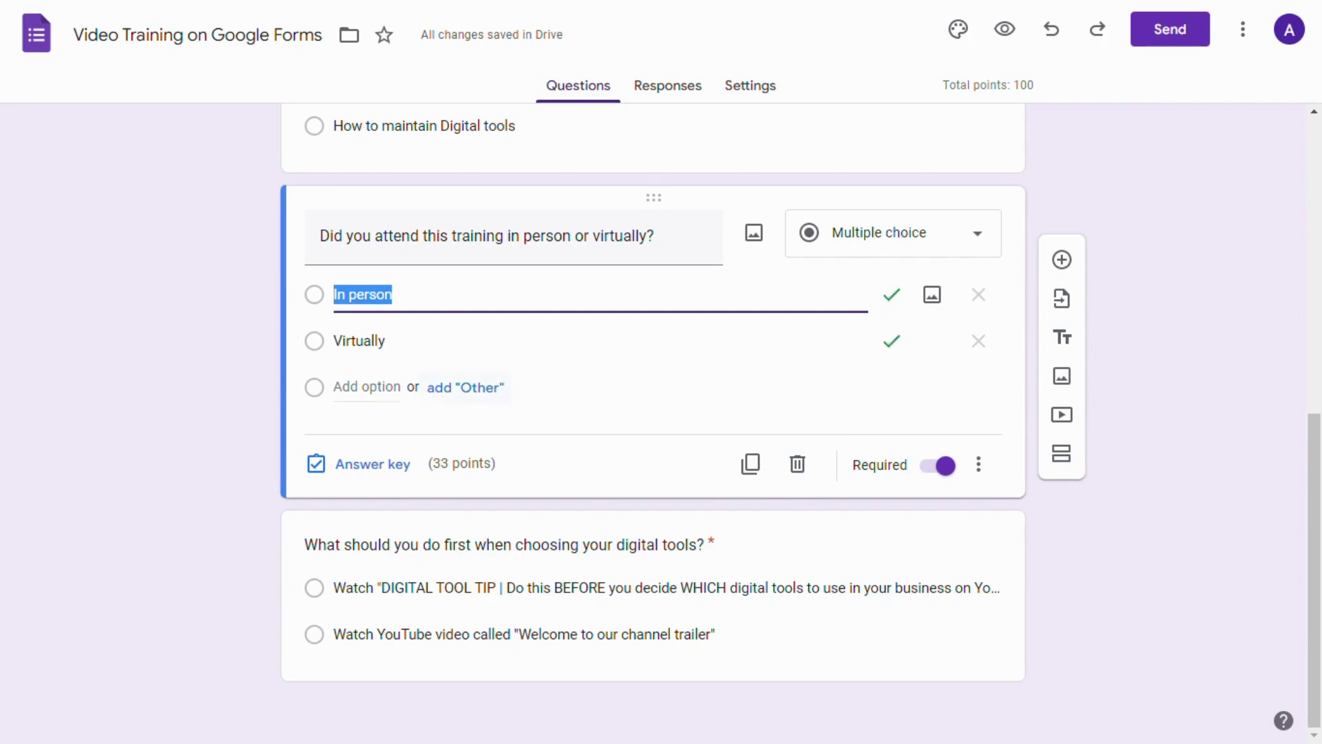
left_click(345, 475)
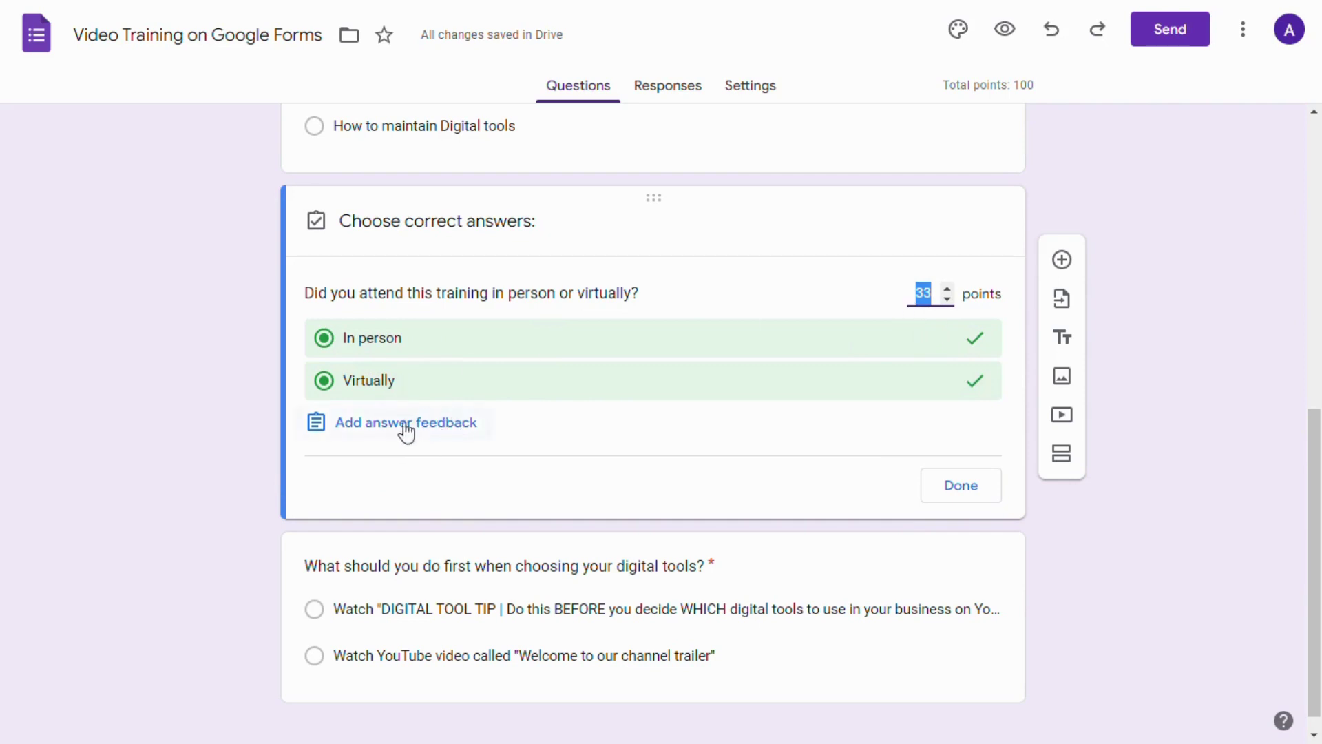
left_click(960, 497)
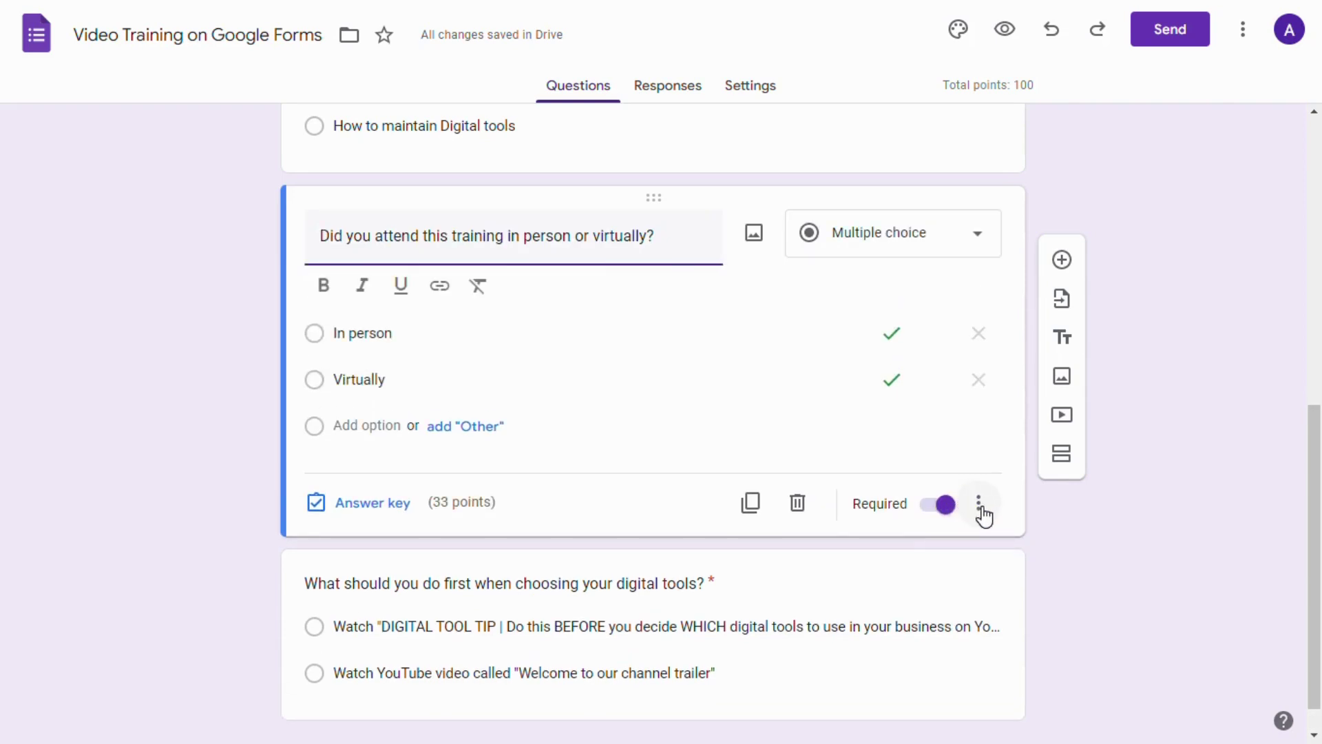
left_click(980, 508)
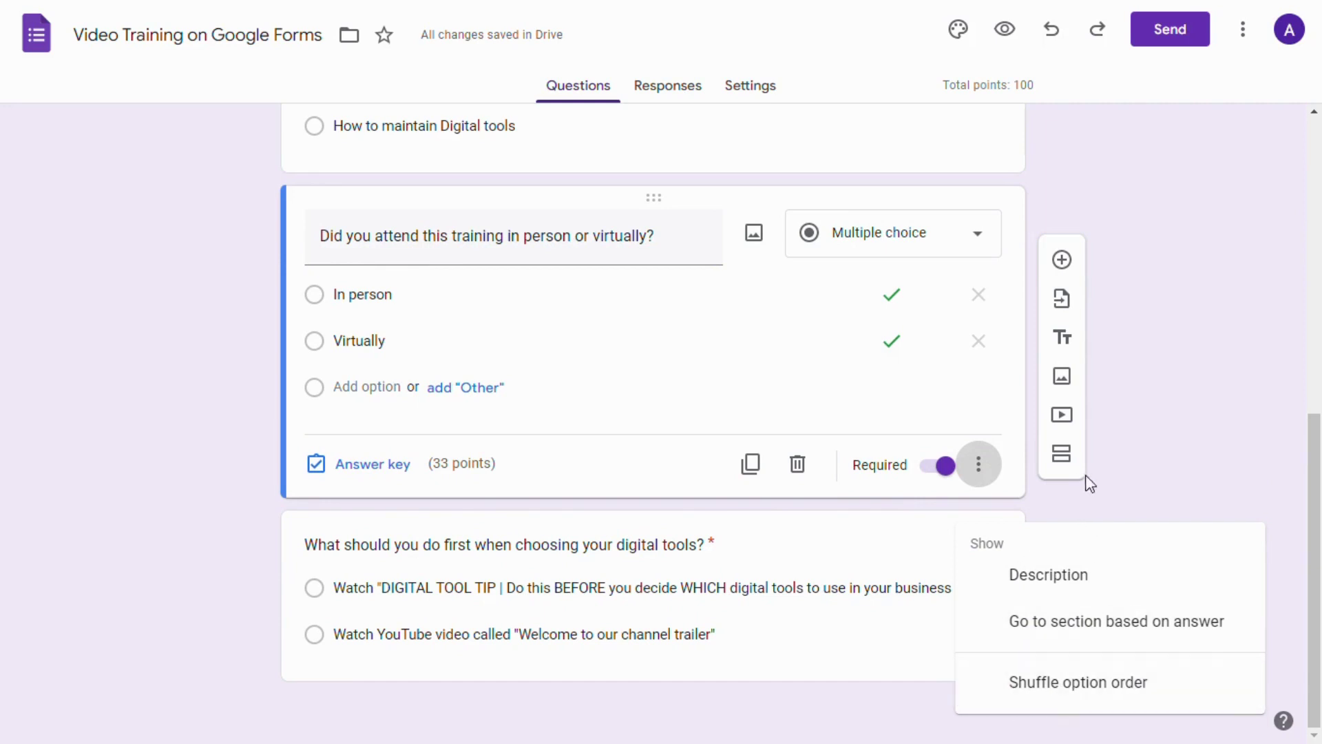
left_click(1086, 497)
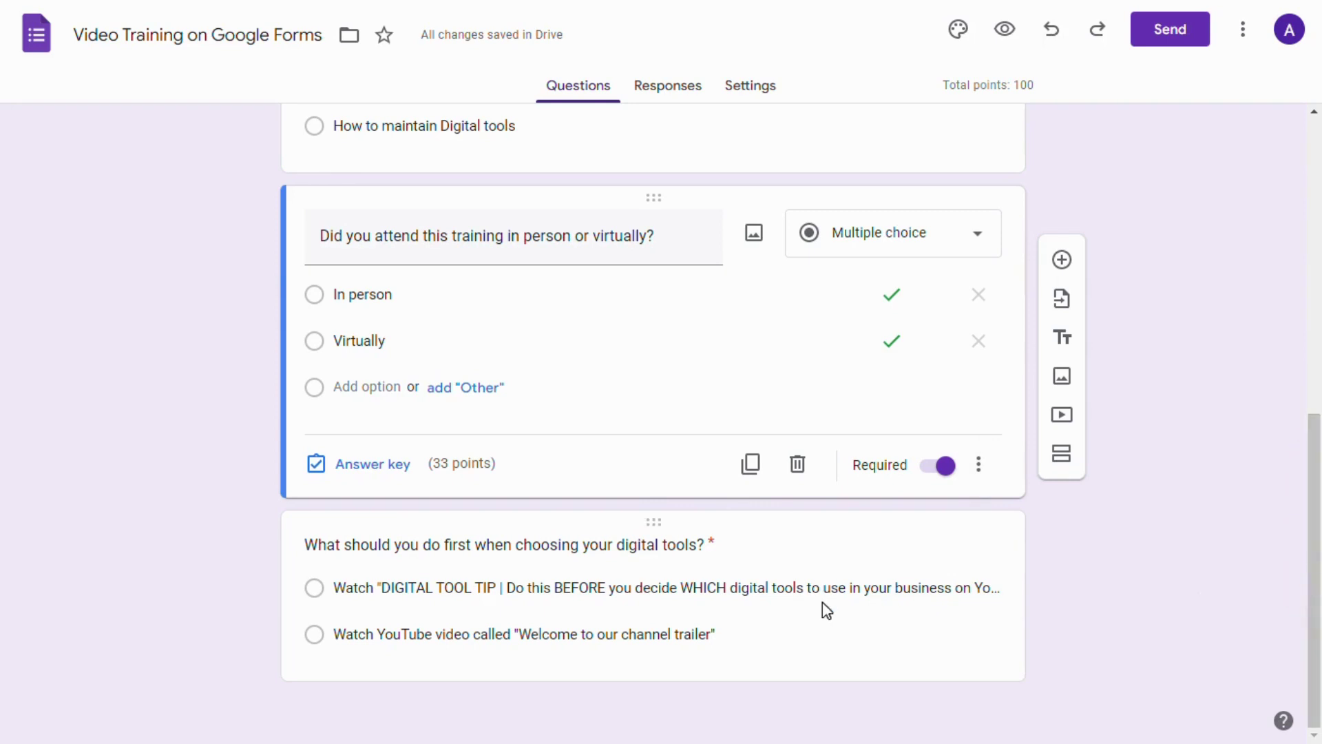
- Open the incorrect-answer feedback in the answer key of "What should you do first when choosing your digital tools?"
left_click(810, 559)
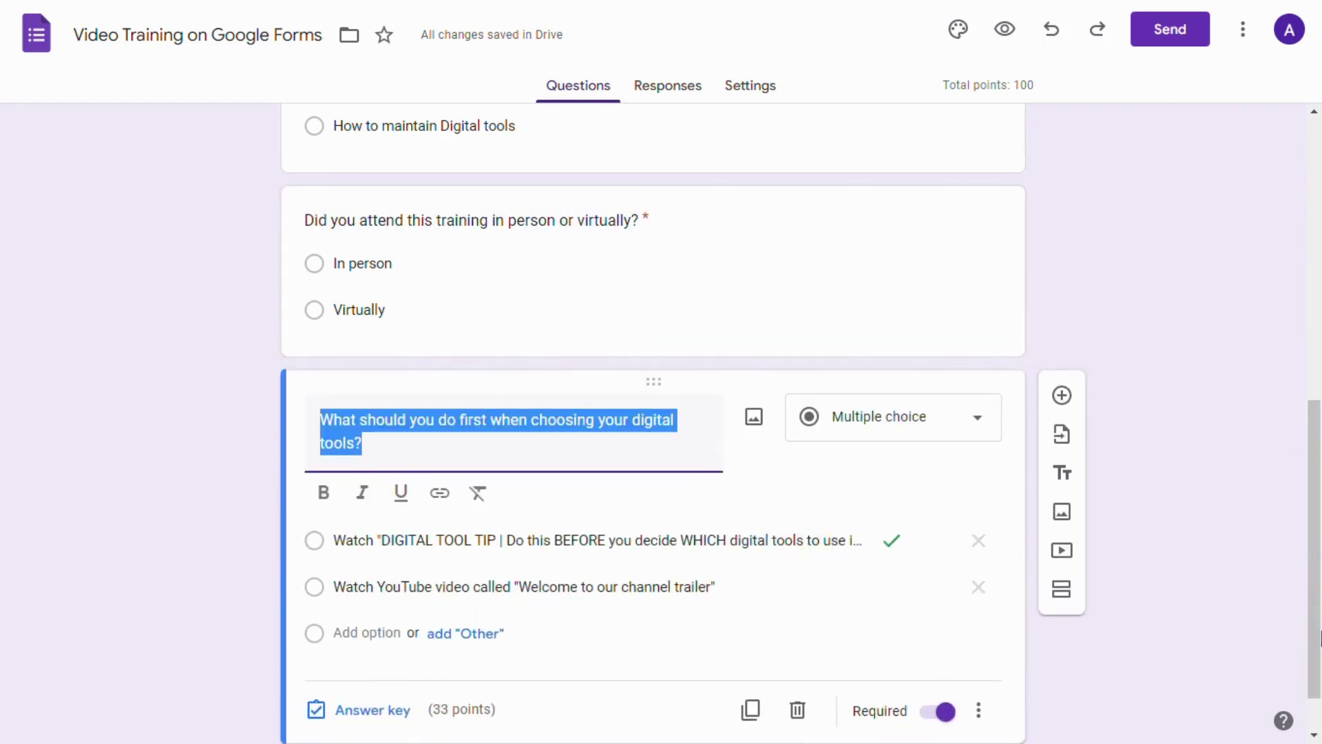
scroll(1312, 668, "down", 1)
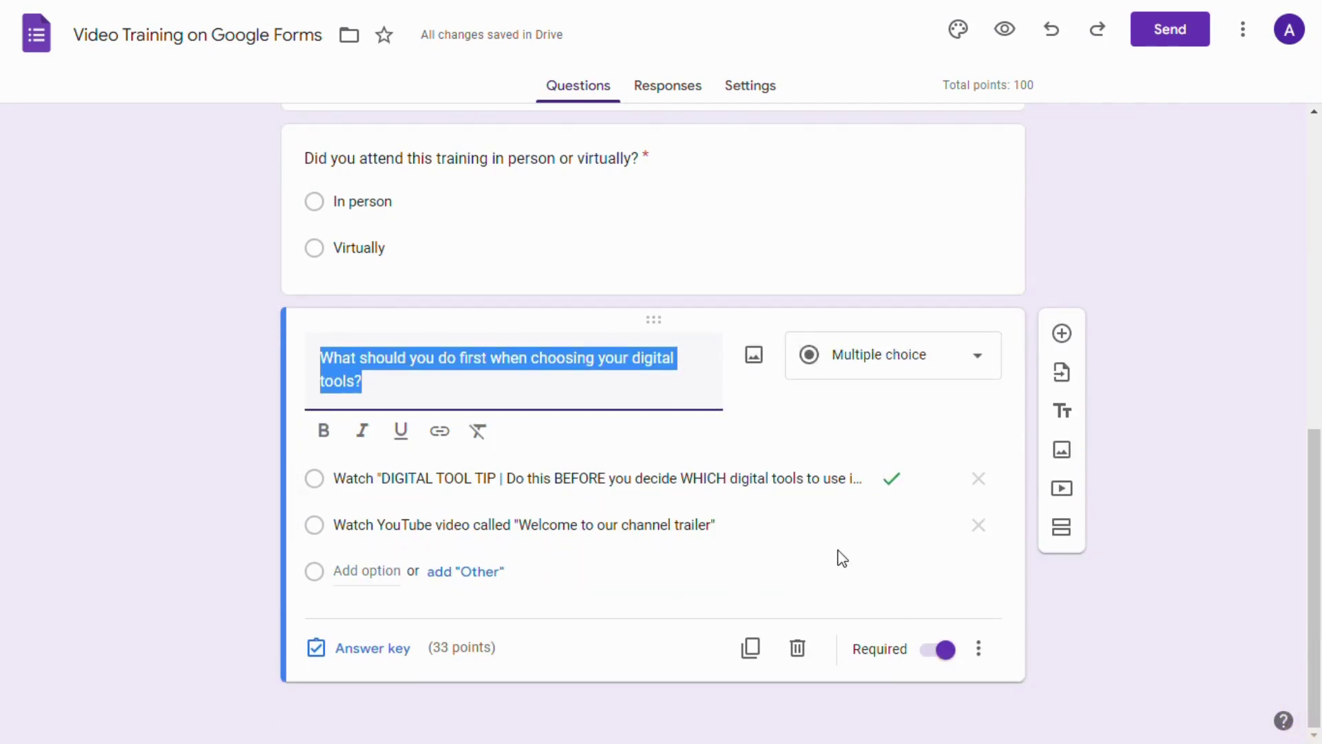
left_click(365, 657)
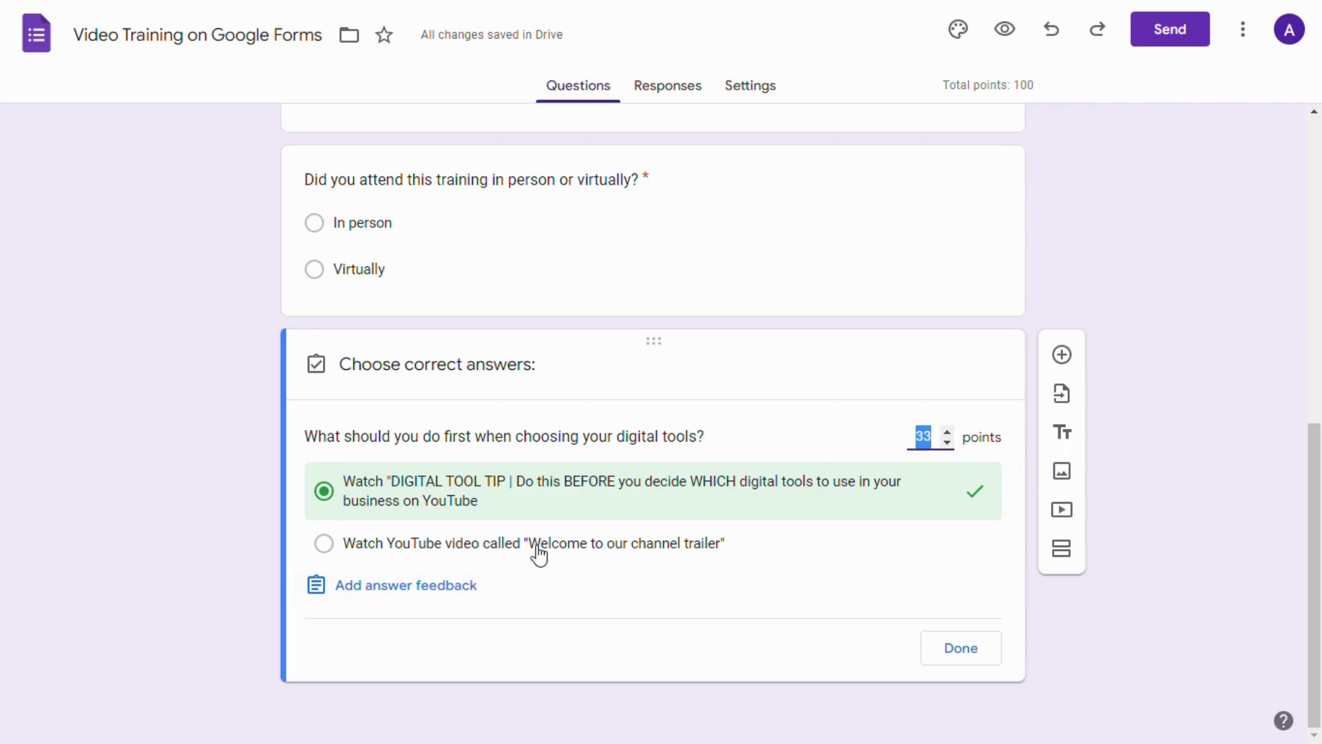
left_click(418, 588)
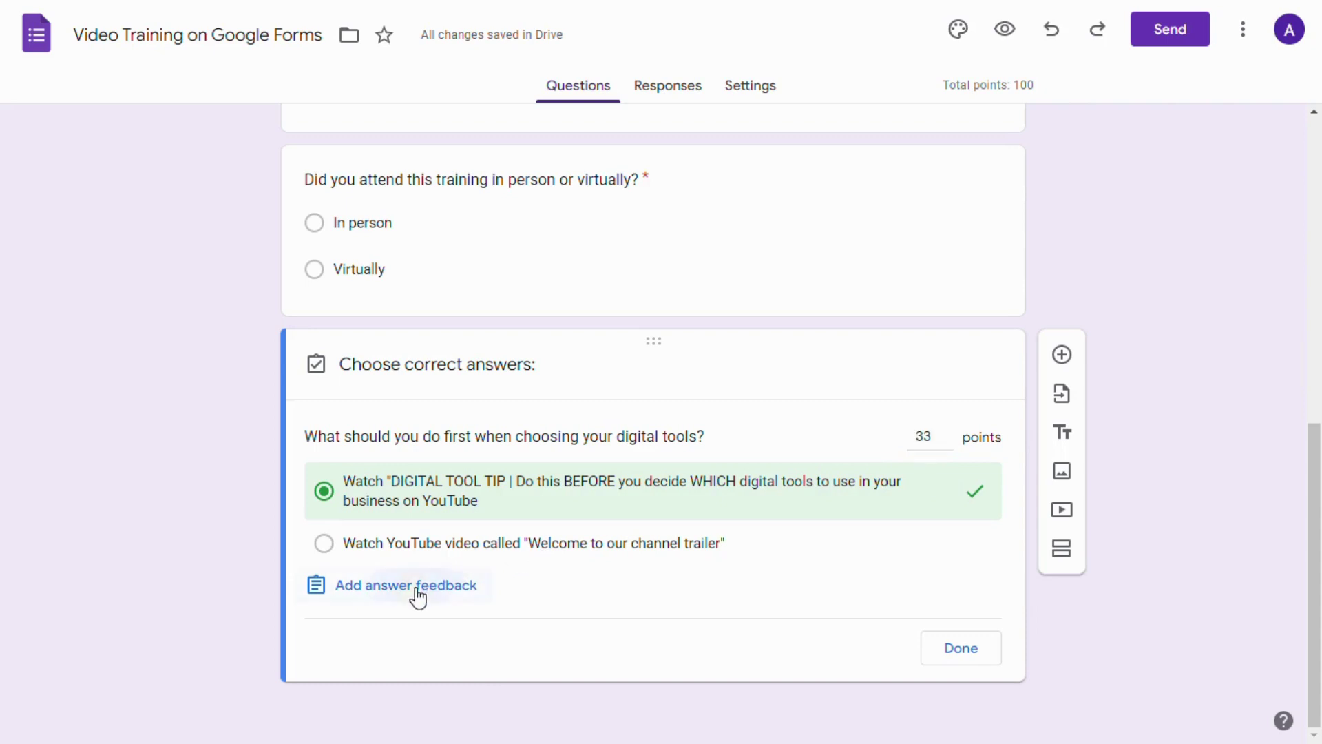
left_click(457, 198)
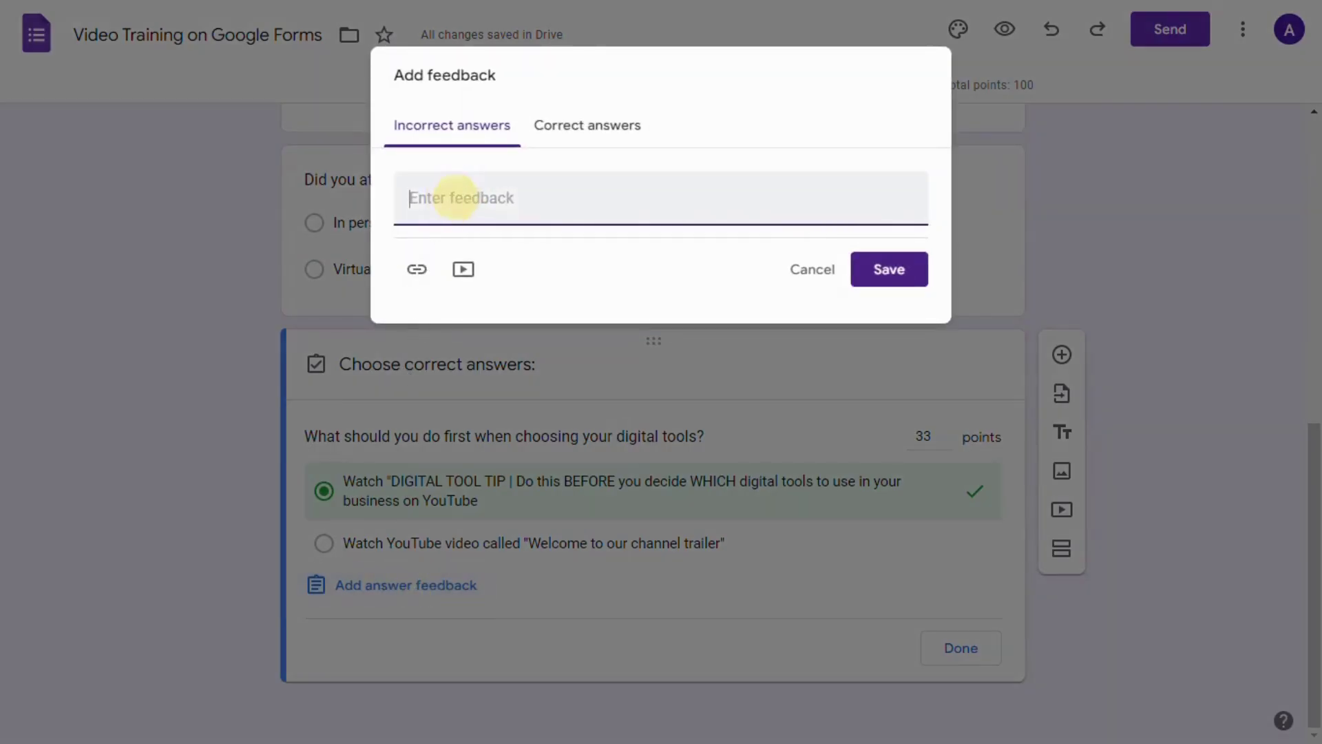
- Search YouTube for "Agents of Grace Network" and attach "DIGITAL TOOL TIP | Do this BEFORE you decide WHICH digital tools to use in your business"
left_click(462, 270)
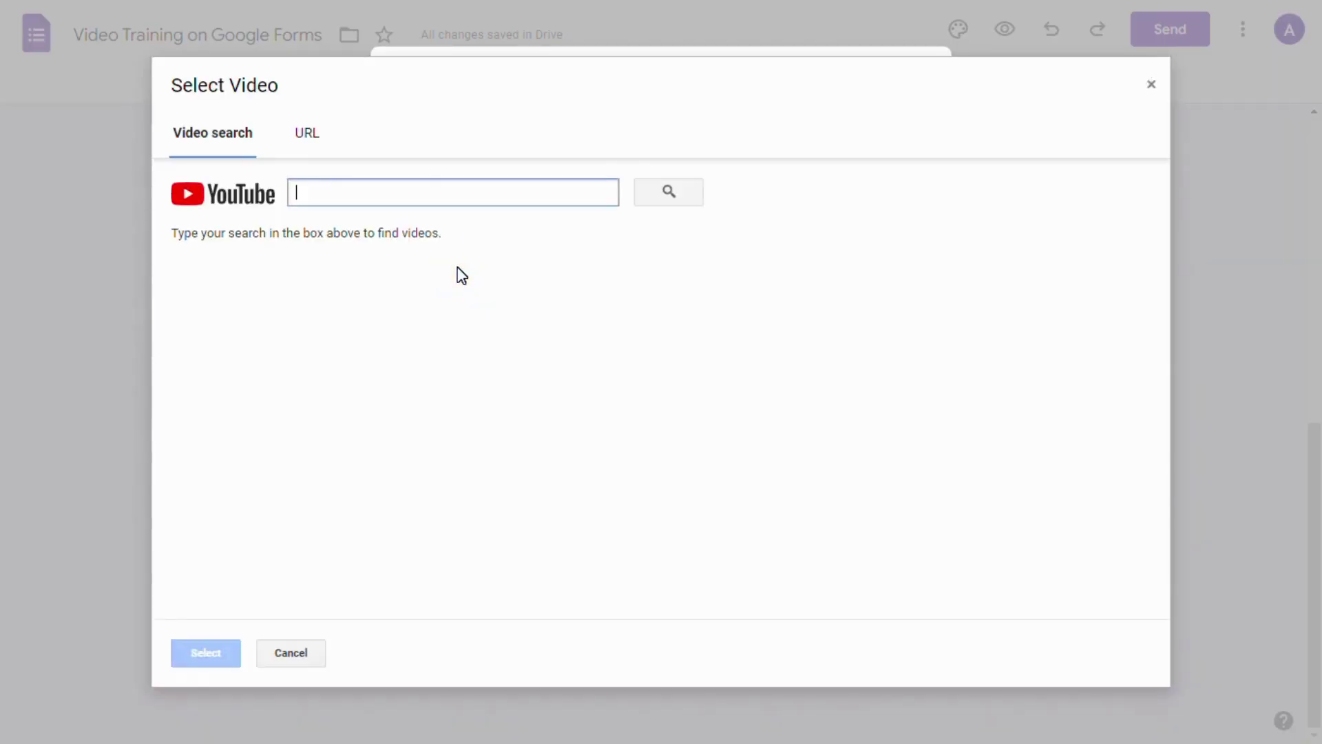
type("Agents of")
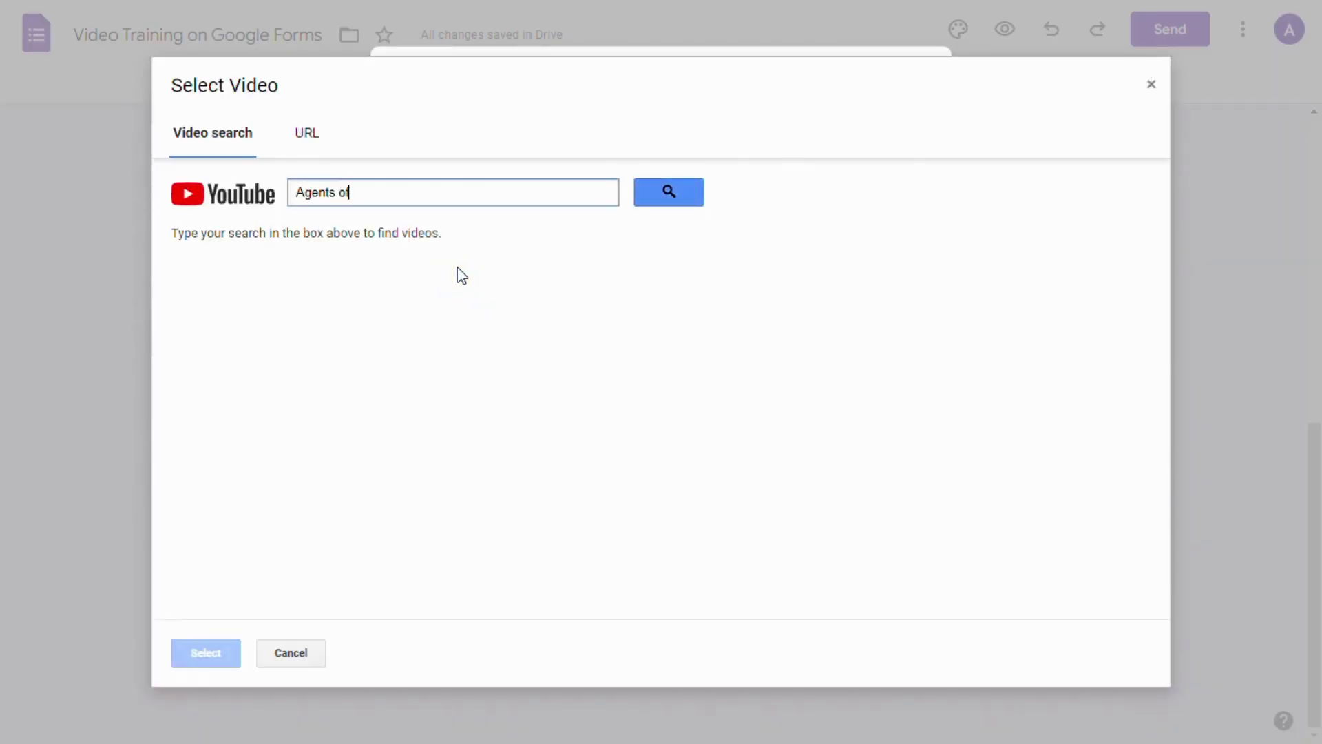
type(" Grace Network")
key("Return")
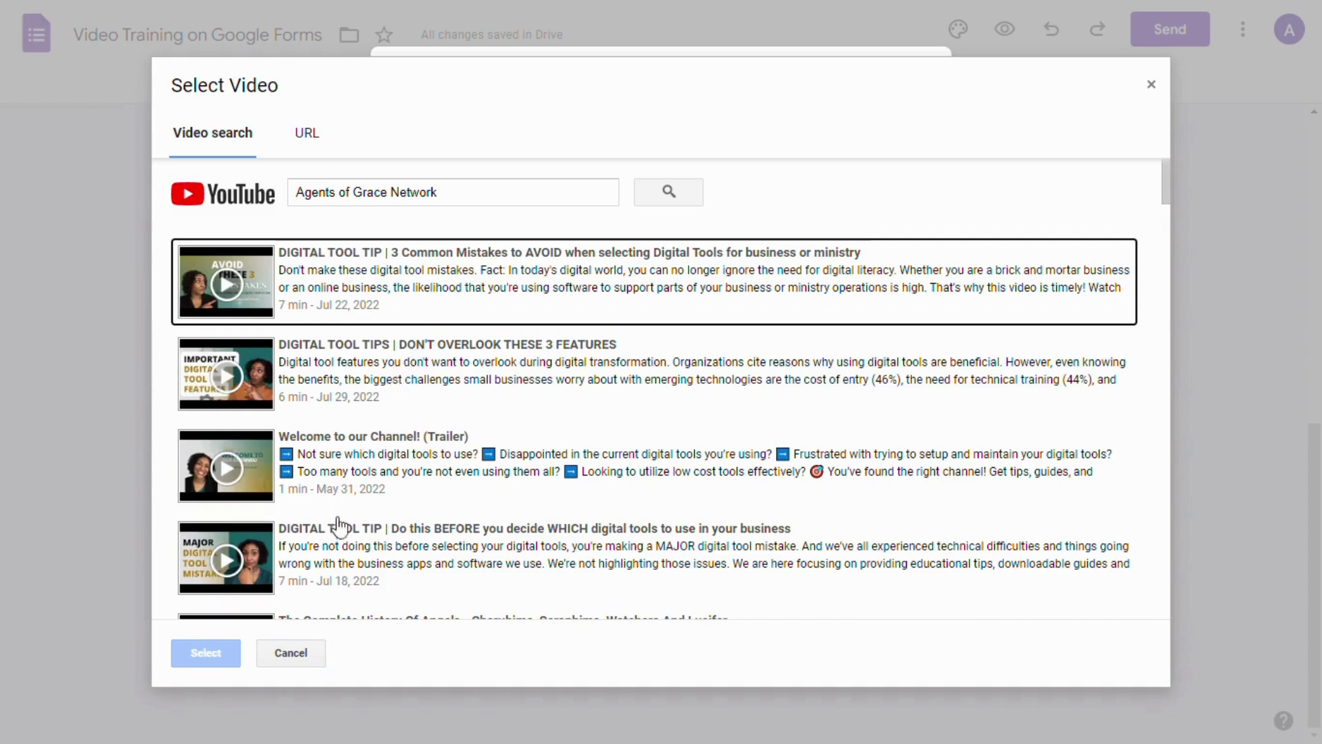
left_click(376, 540)
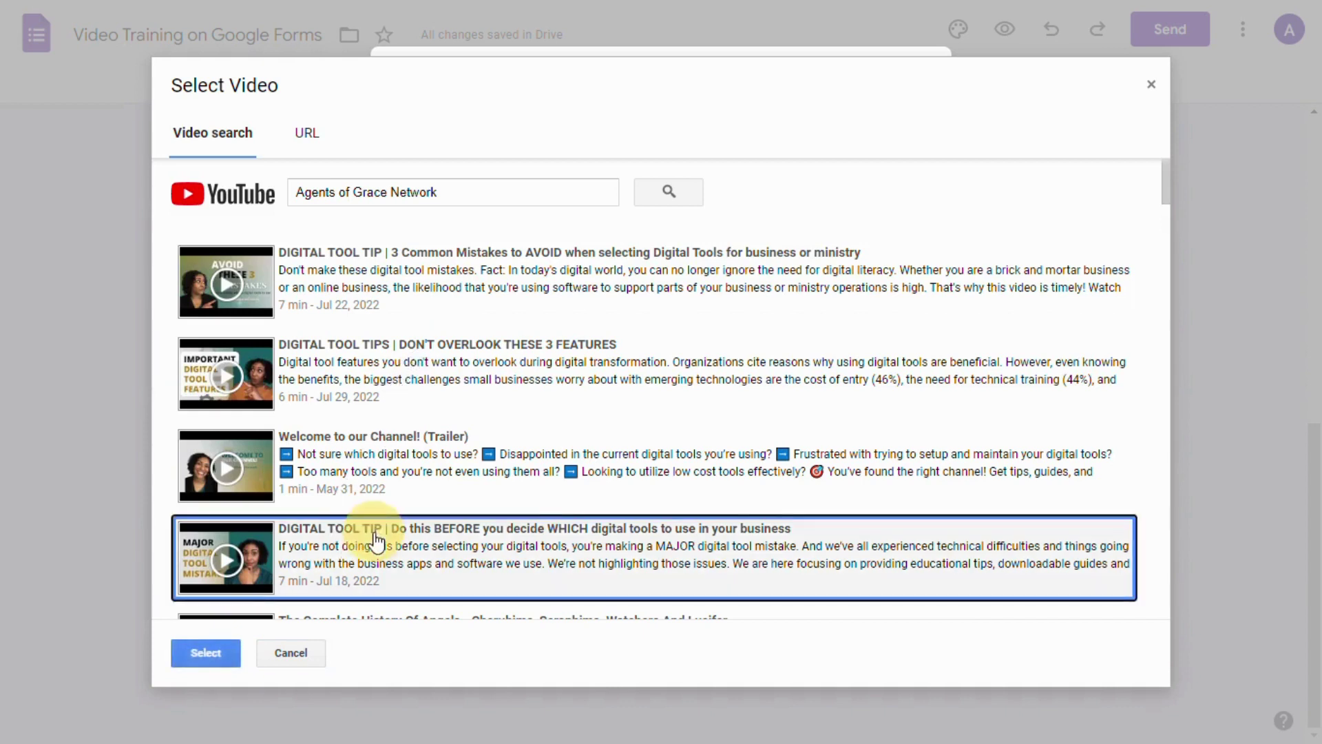
left_click(206, 652)
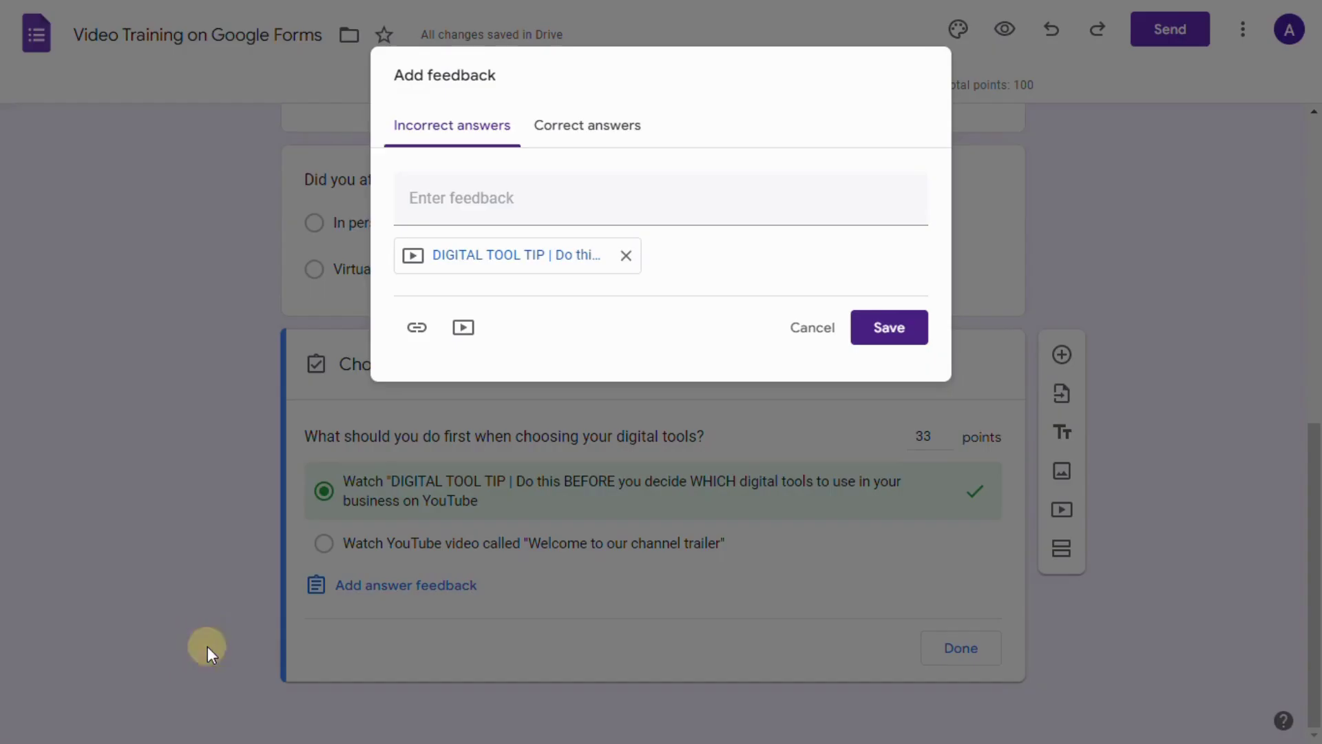
- Write "No problem, here's the video you can watch now!" as the incorrect-answer feedback and save it
left_click(457, 195)
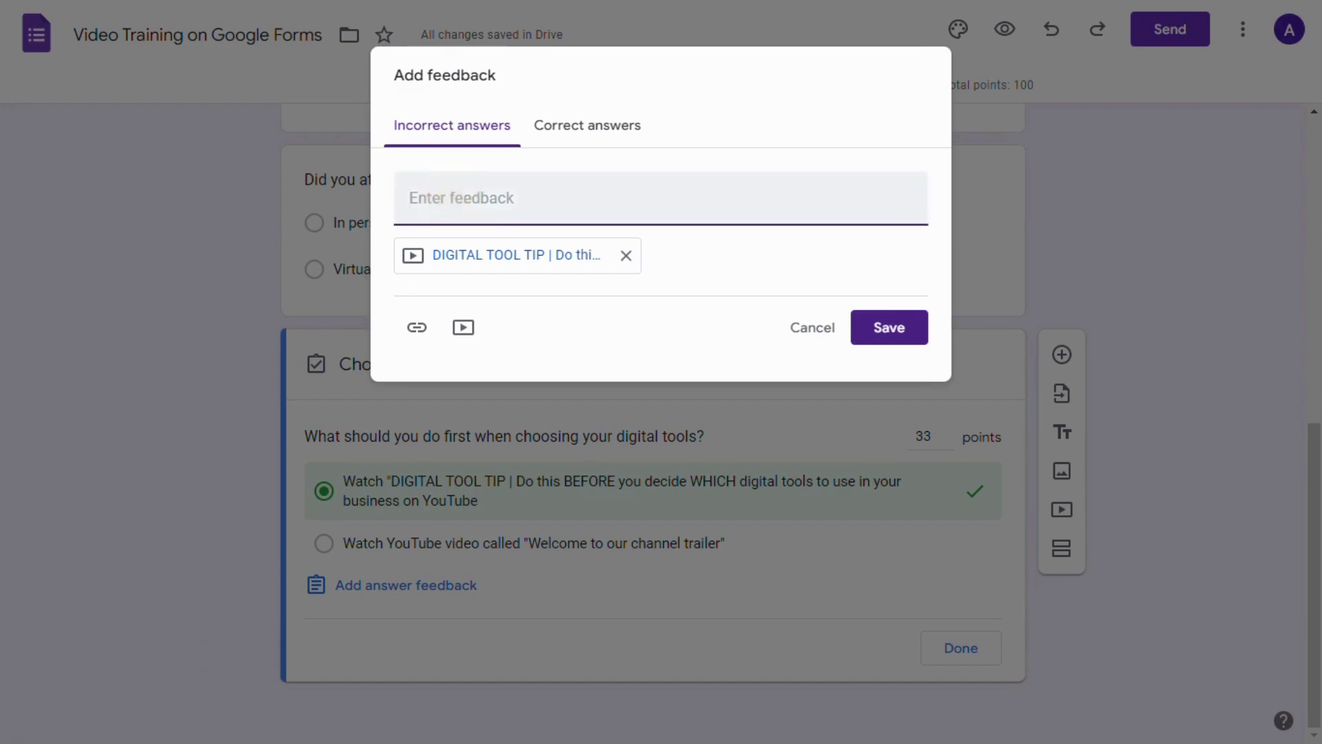
type("No")
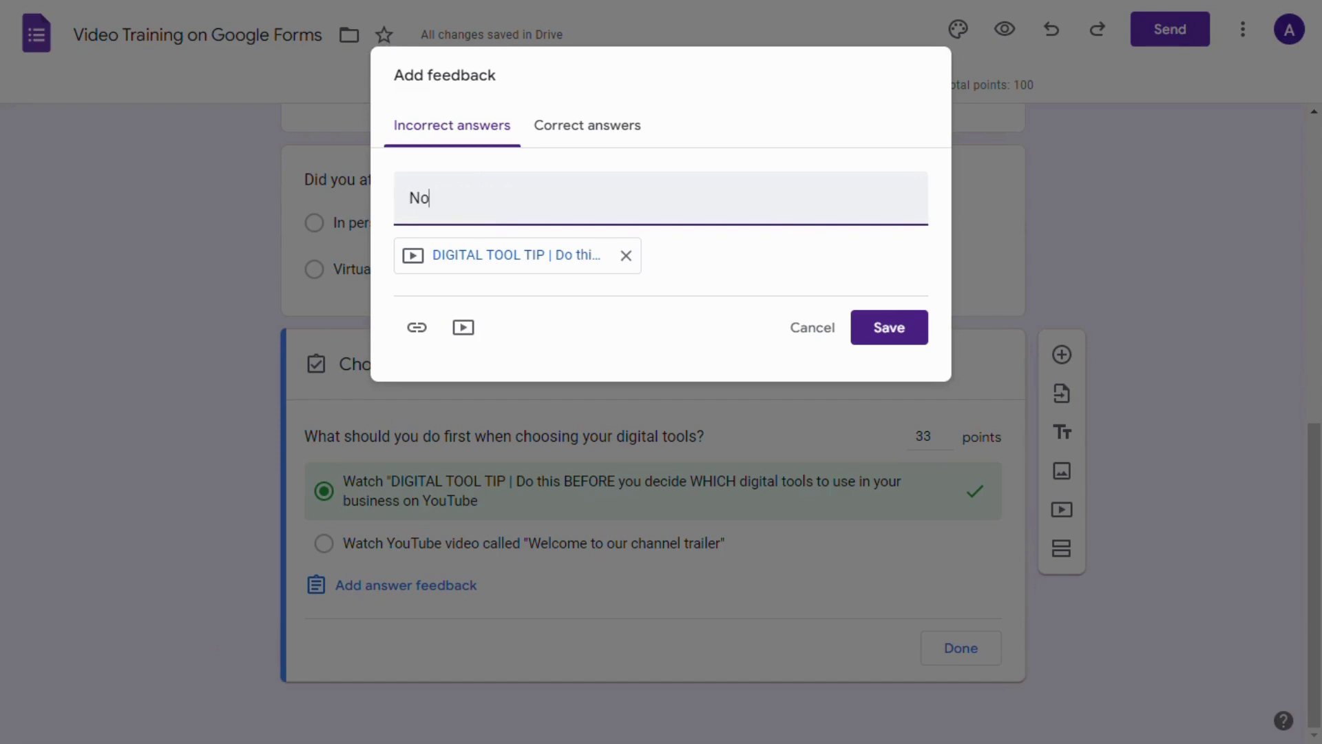
type(" problem, here's the video you can watch now!")
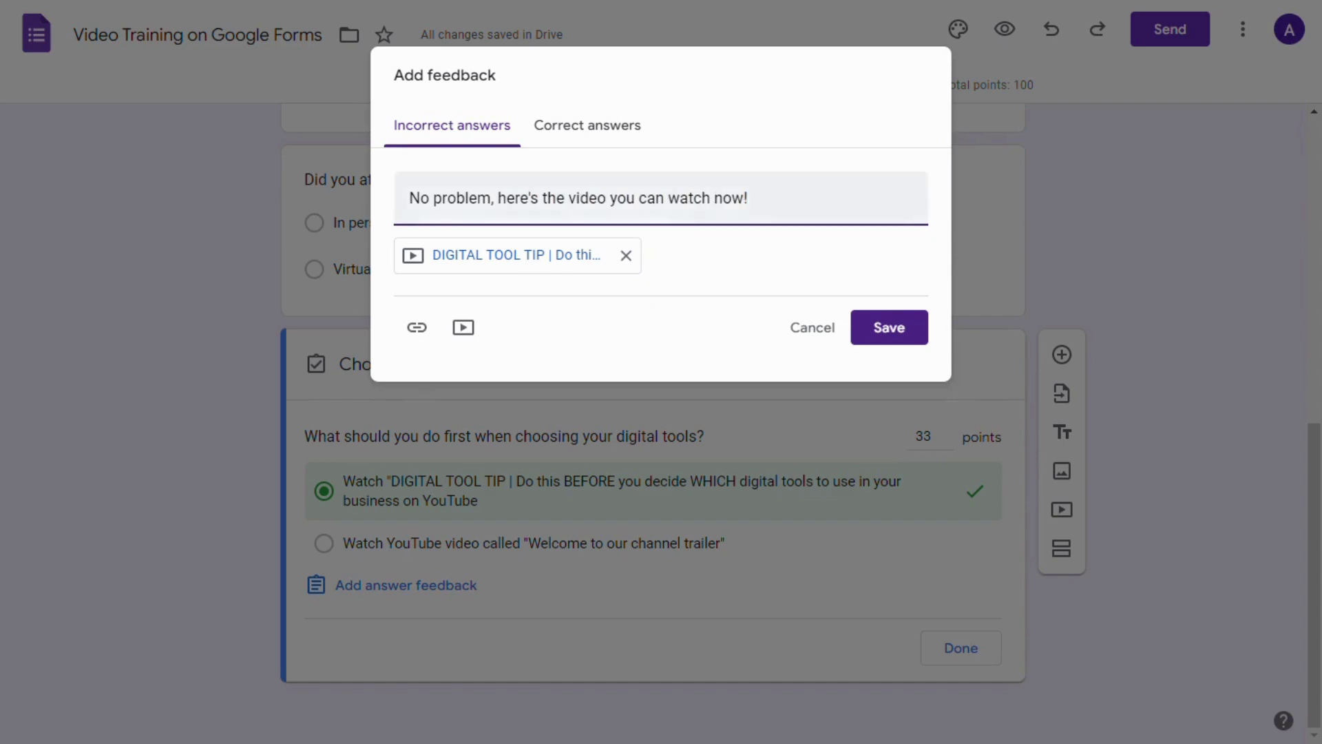
left_click(887, 330)
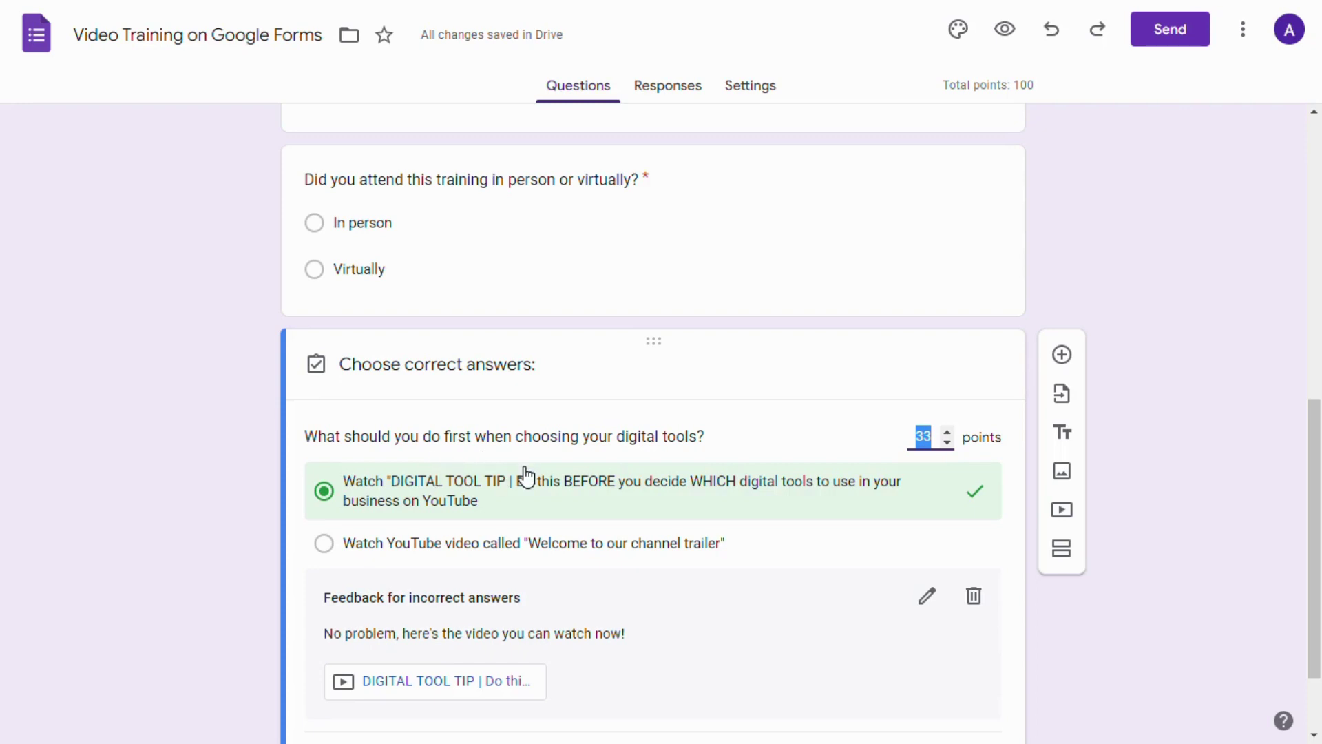
- Finish editing the answer key of "What should you do first when choosing your digital tools?" and return to the start of the form
left_click_drag(1316, 516, 1314, 572)
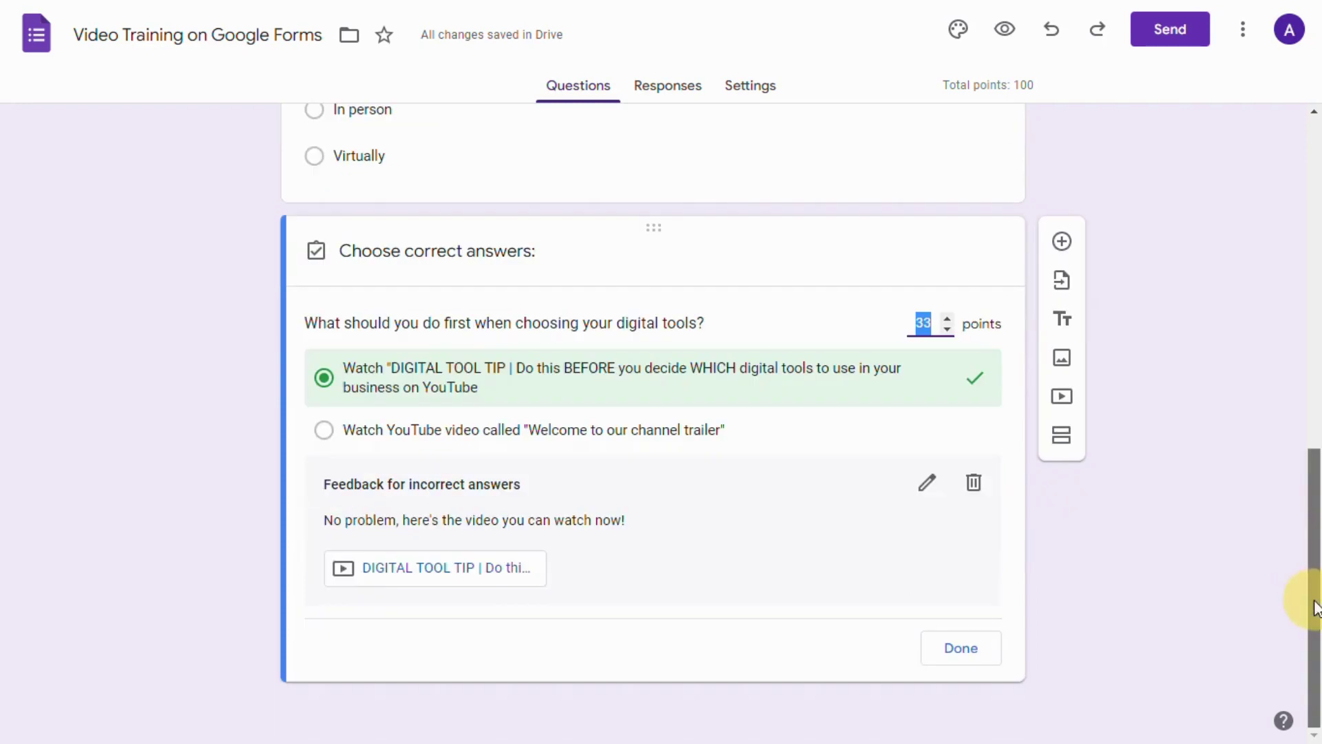
left_click(849, 548)
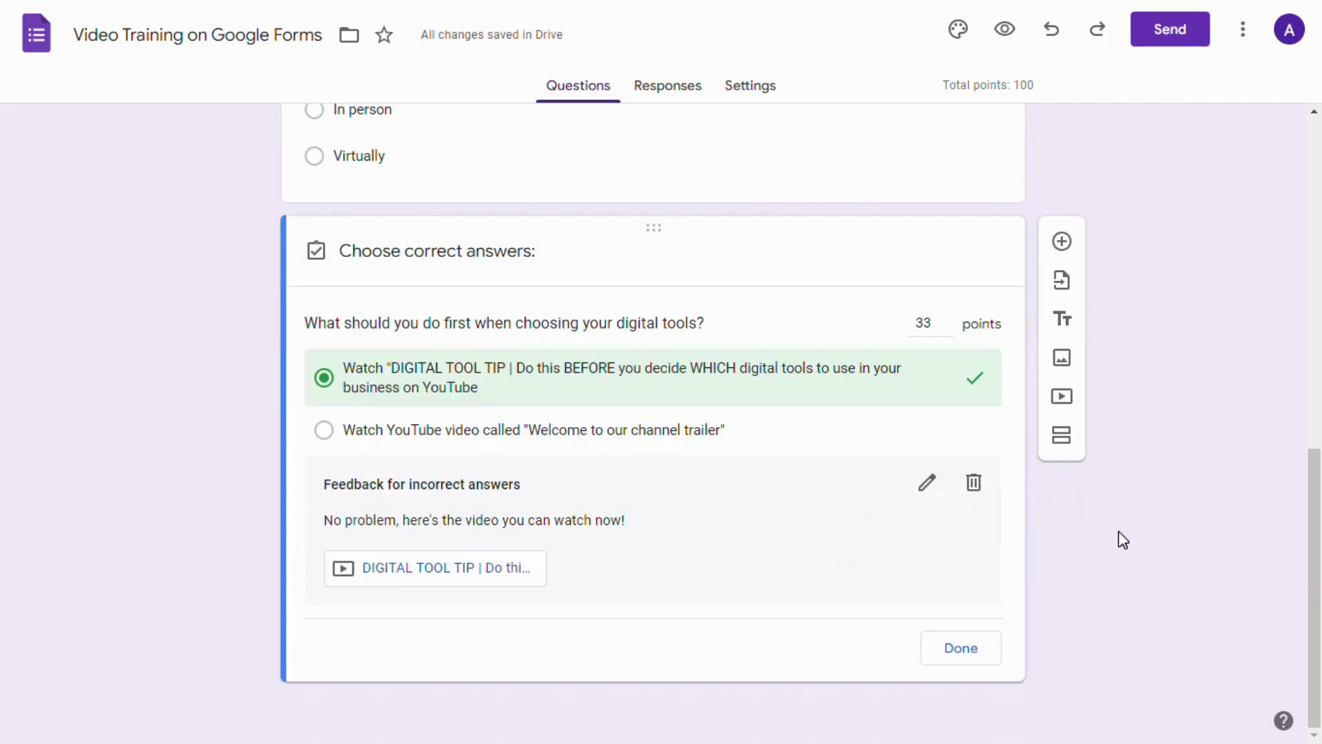
left_click(960, 653)
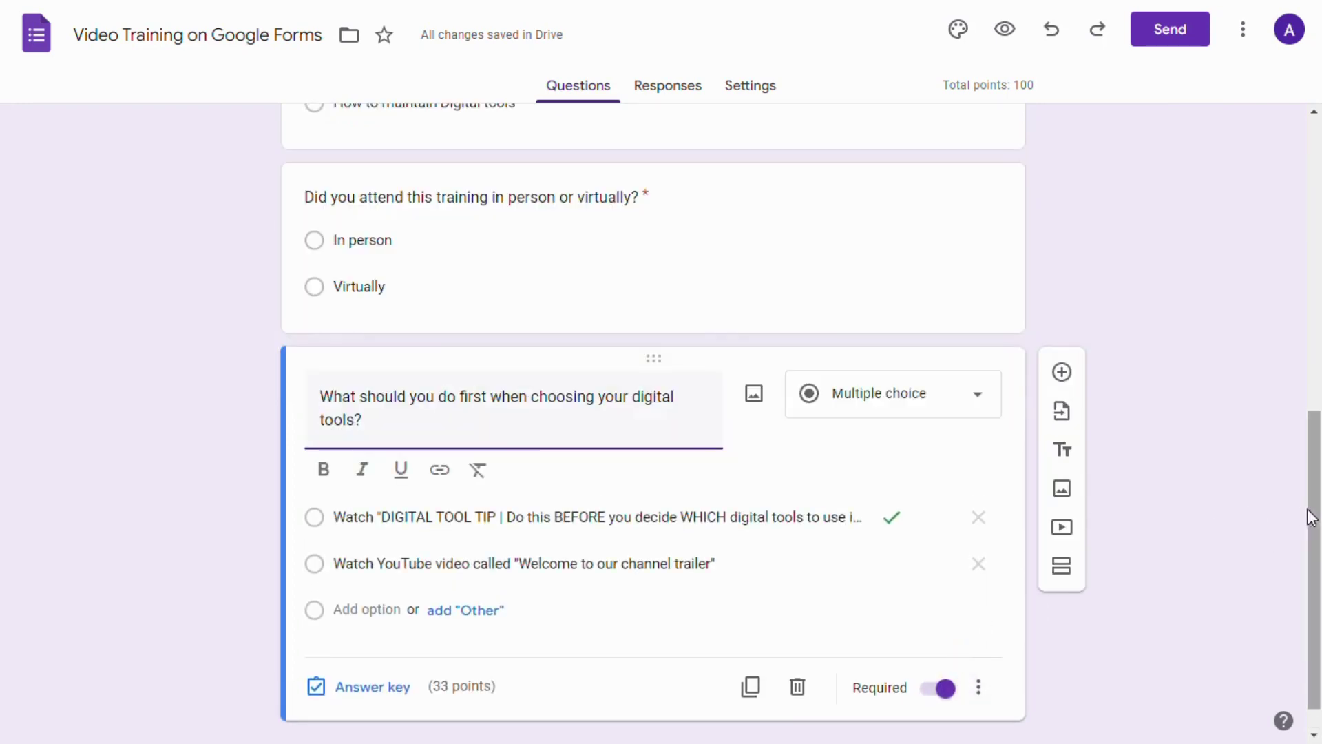
left_click_drag(1315, 516, 1313, 639)
left_click_drag(1314, 599, 1320, 176)
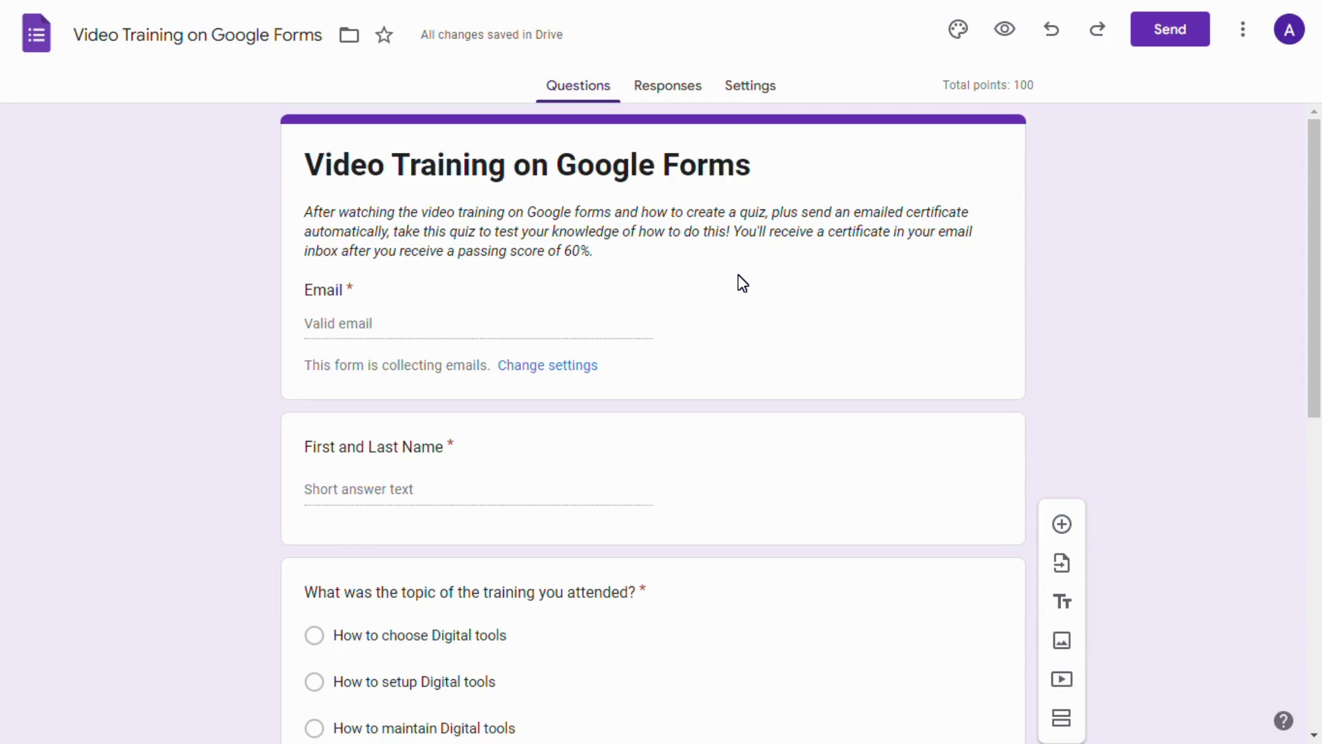
- Search the Google Workspace Marketplace add-ons for Certify'em and open its listing
left_click(1243, 35)
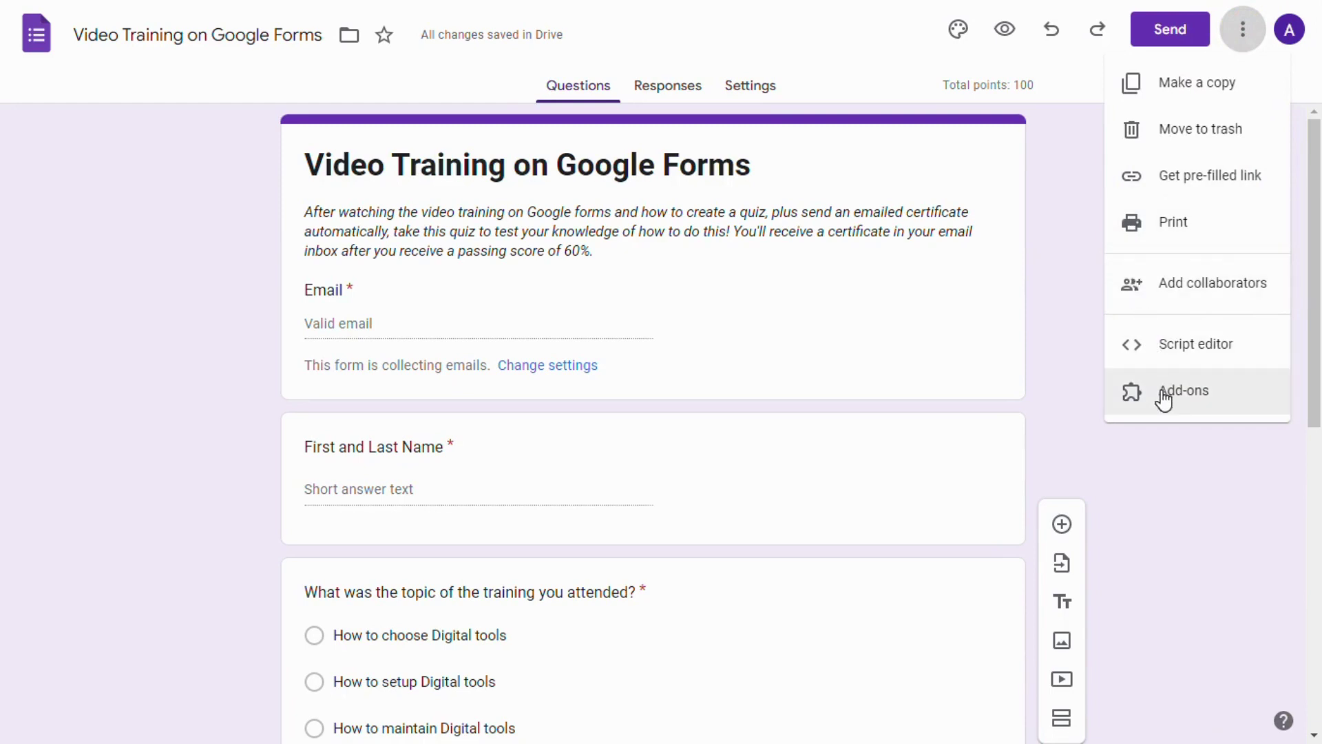
left_click(1194, 411)
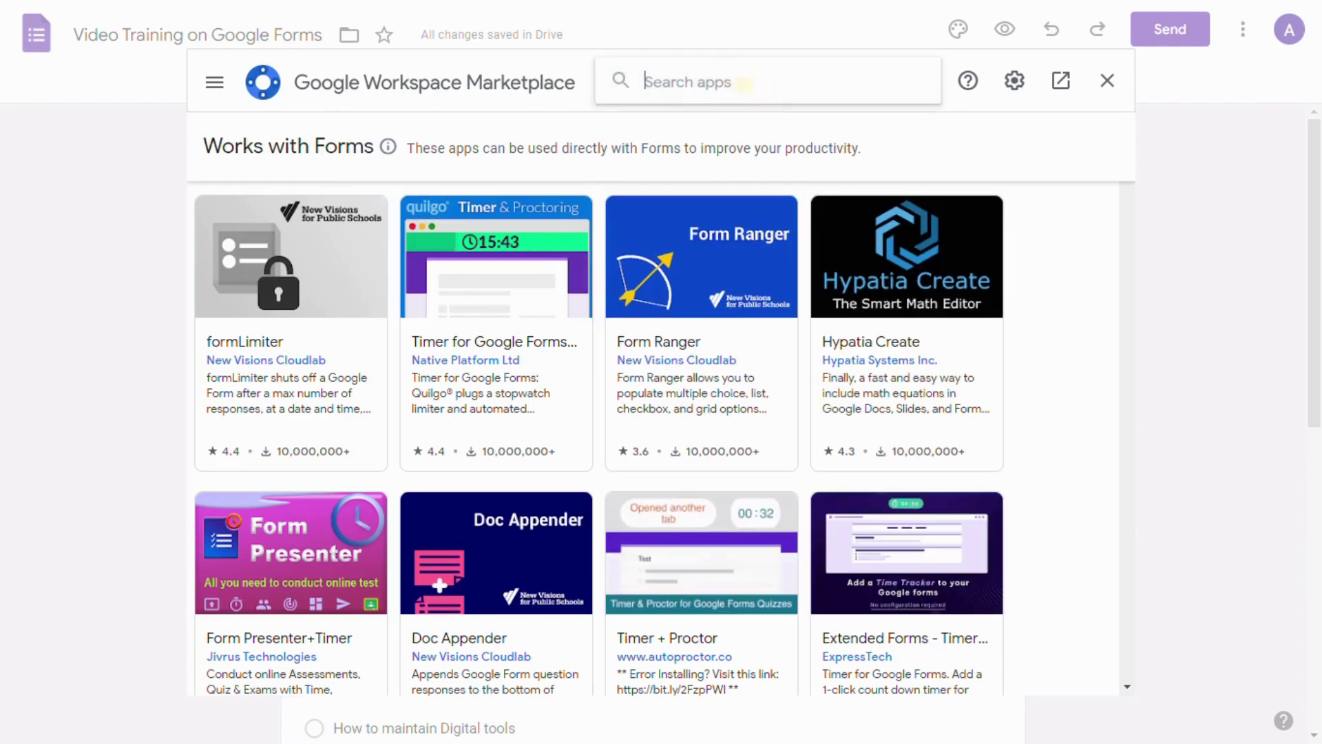
type("Certify")
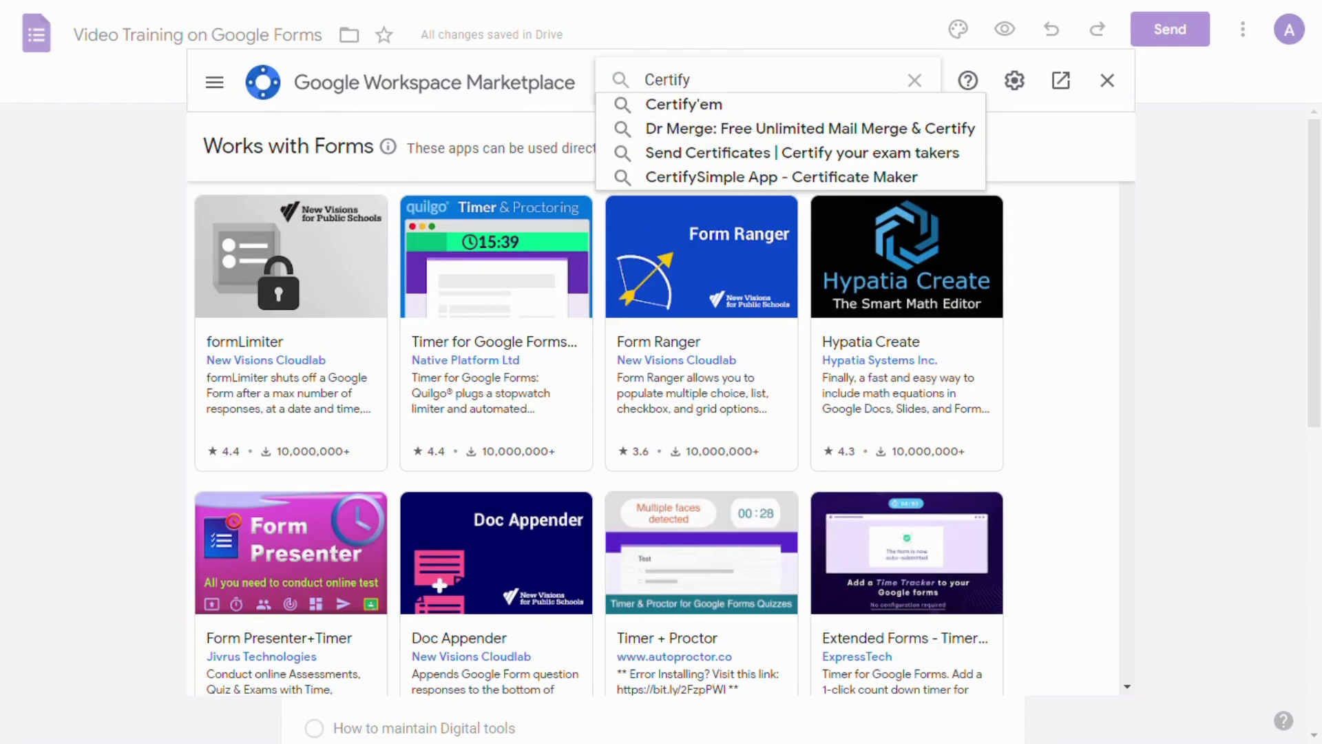
left_click(665, 106)
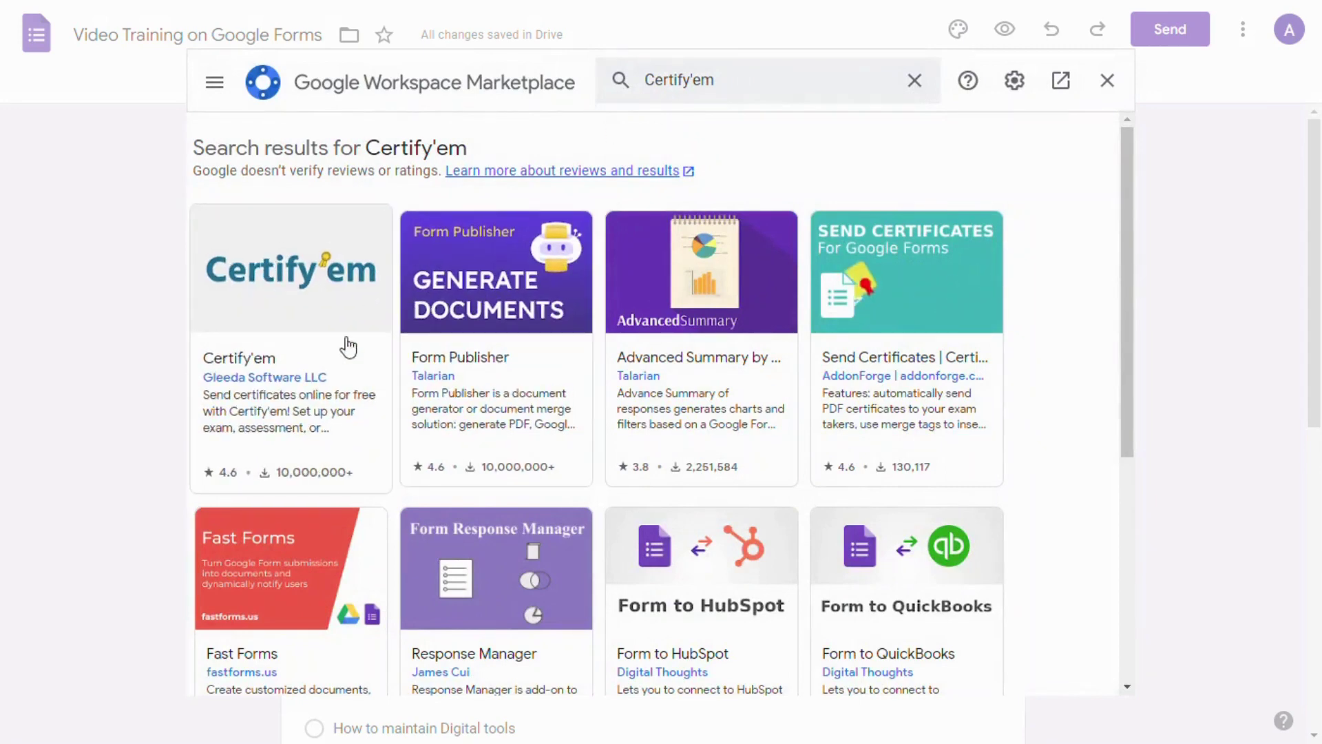
left_click(256, 256)
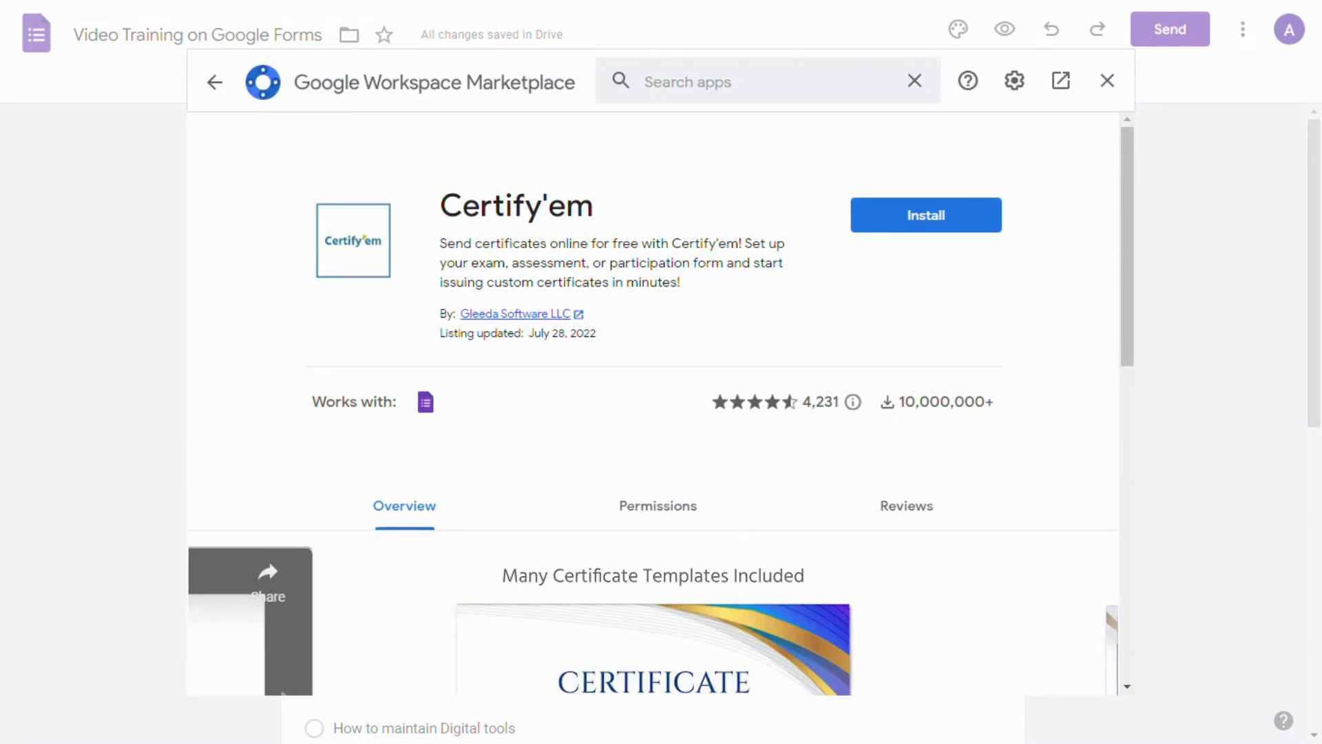
- Install the Certify'em add-on, allow it access to the Google account, and close the Marketplace
left_click(893, 222)
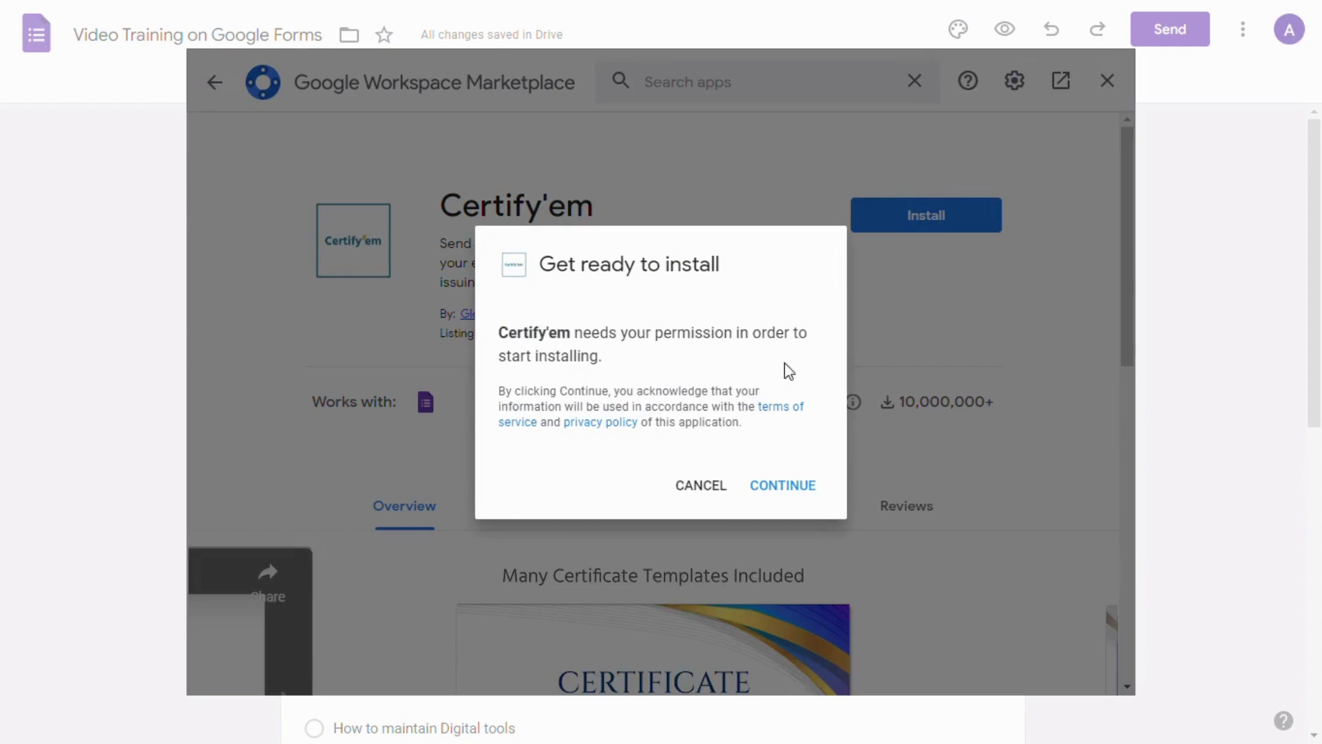
left_click(796, 488)
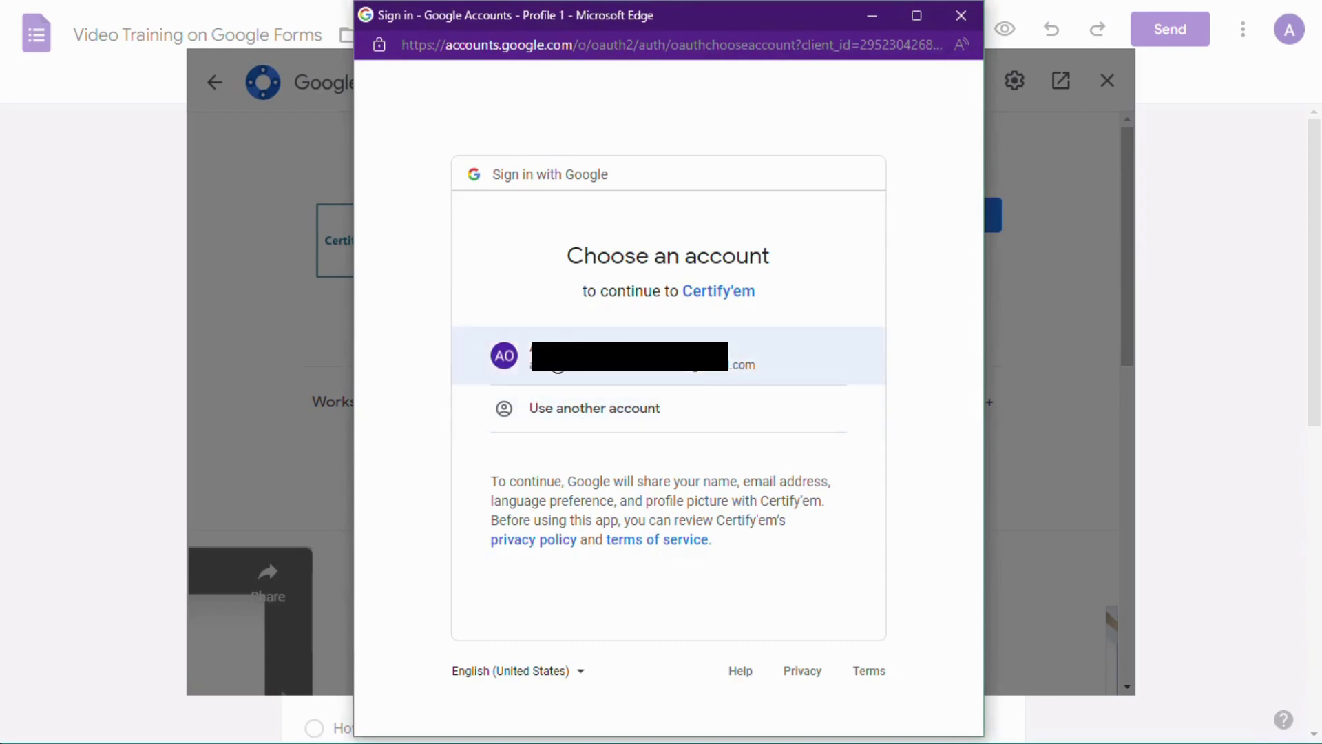
left_click(558, 356)
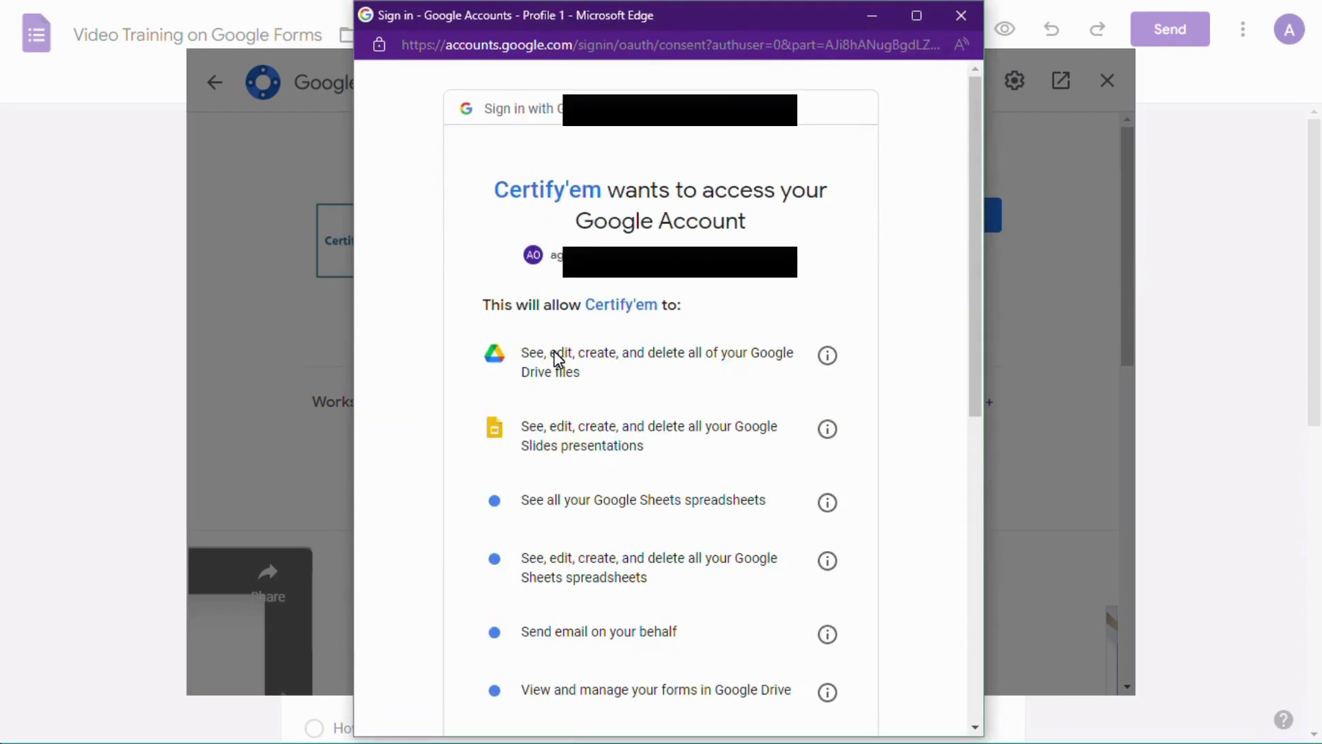
scroll(947, 203, "down", 10)
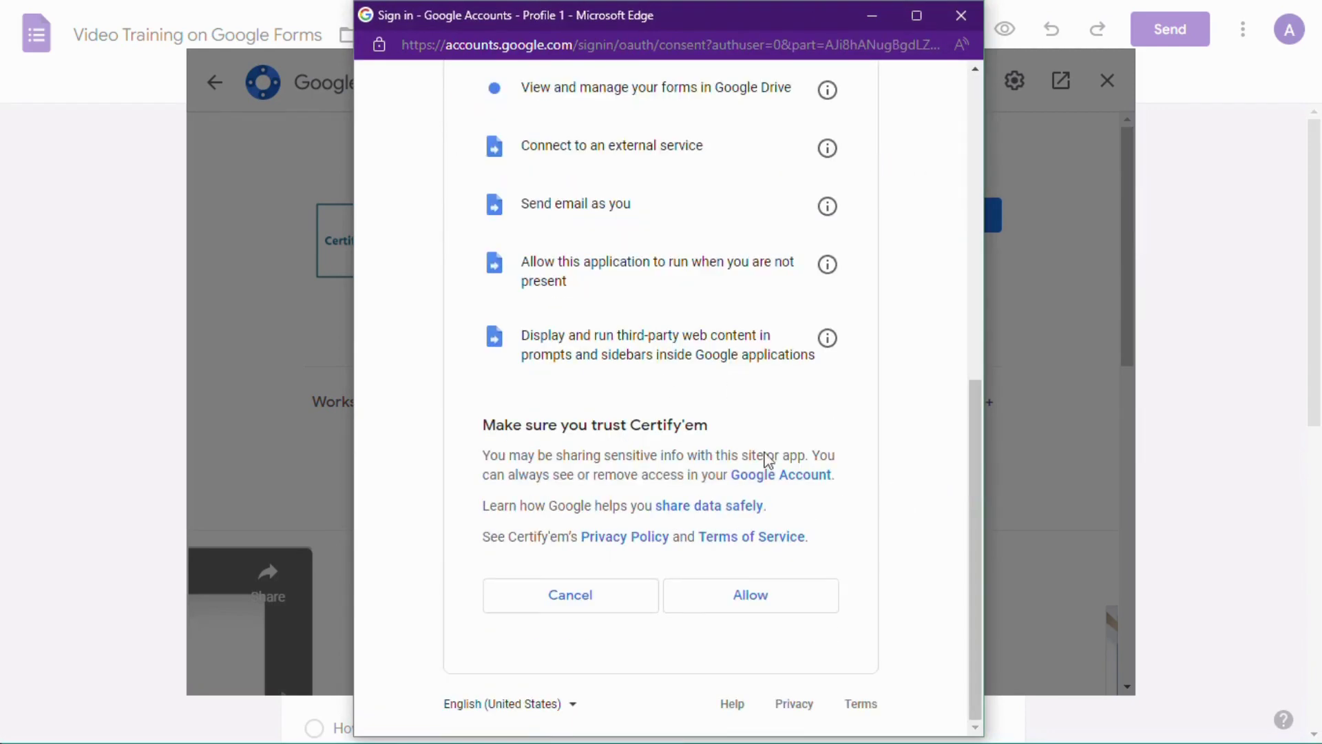
left_click(757, 601)
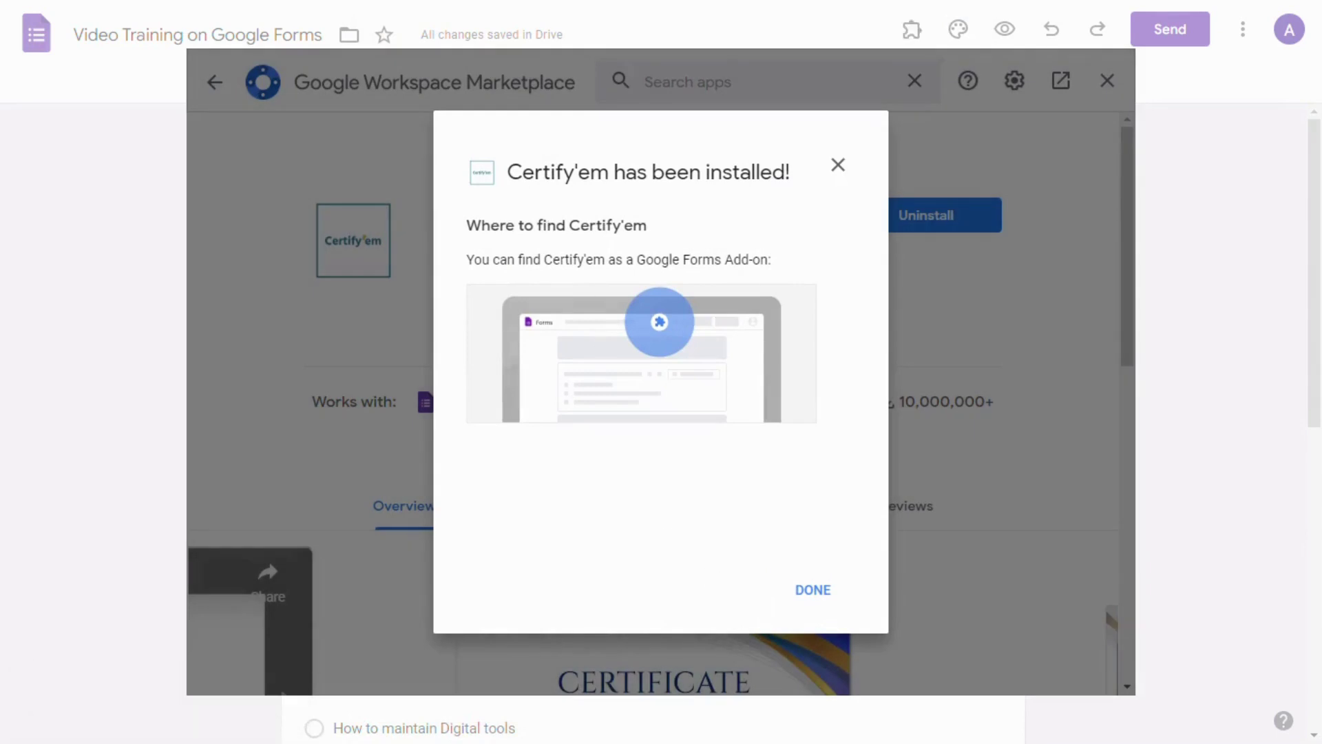
left_click_drag(522, 172, 783, 193)
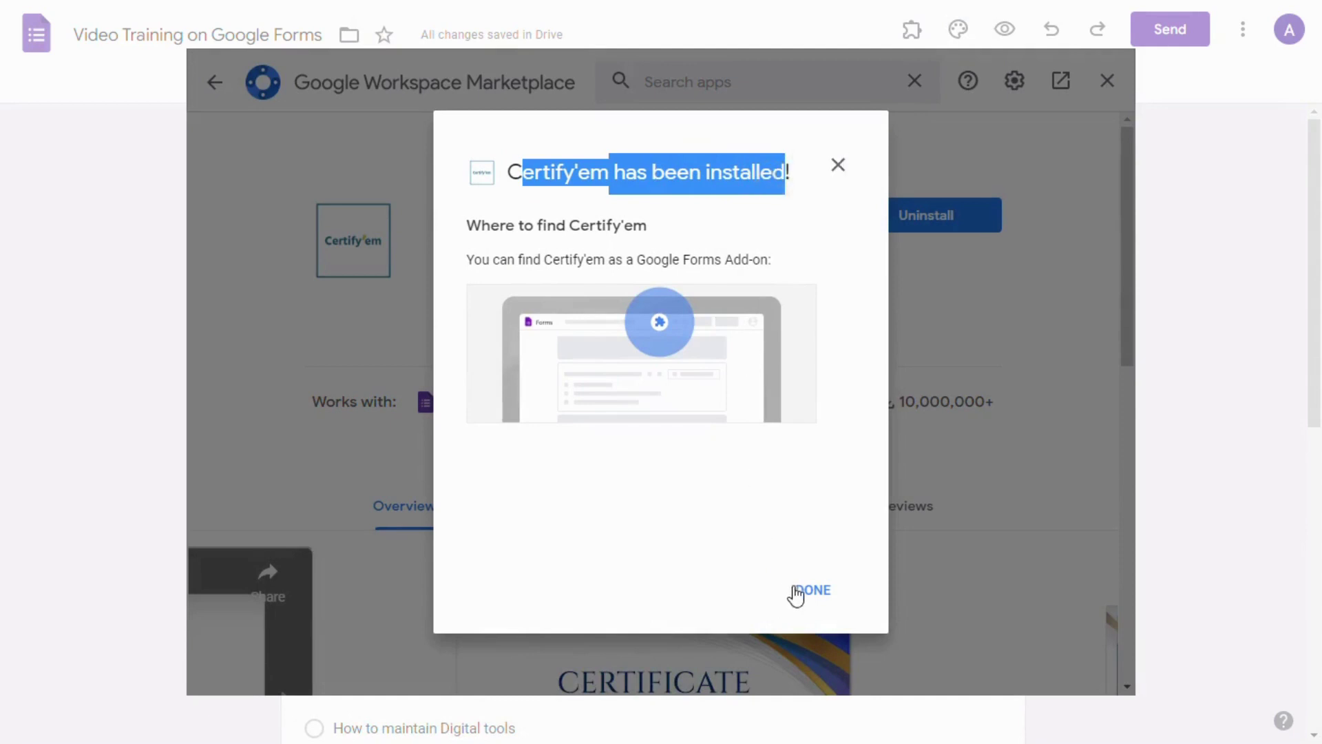
left_click(800, 592)
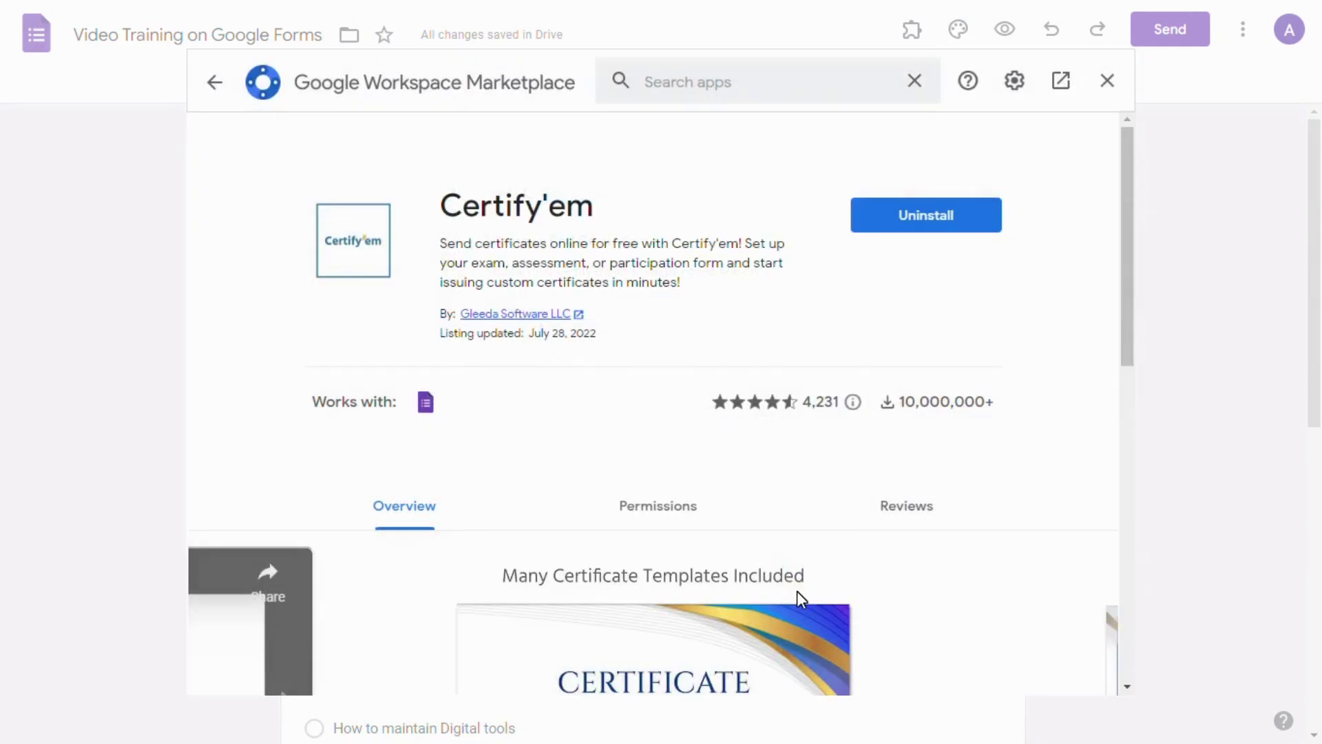
left_click(1106, 83)
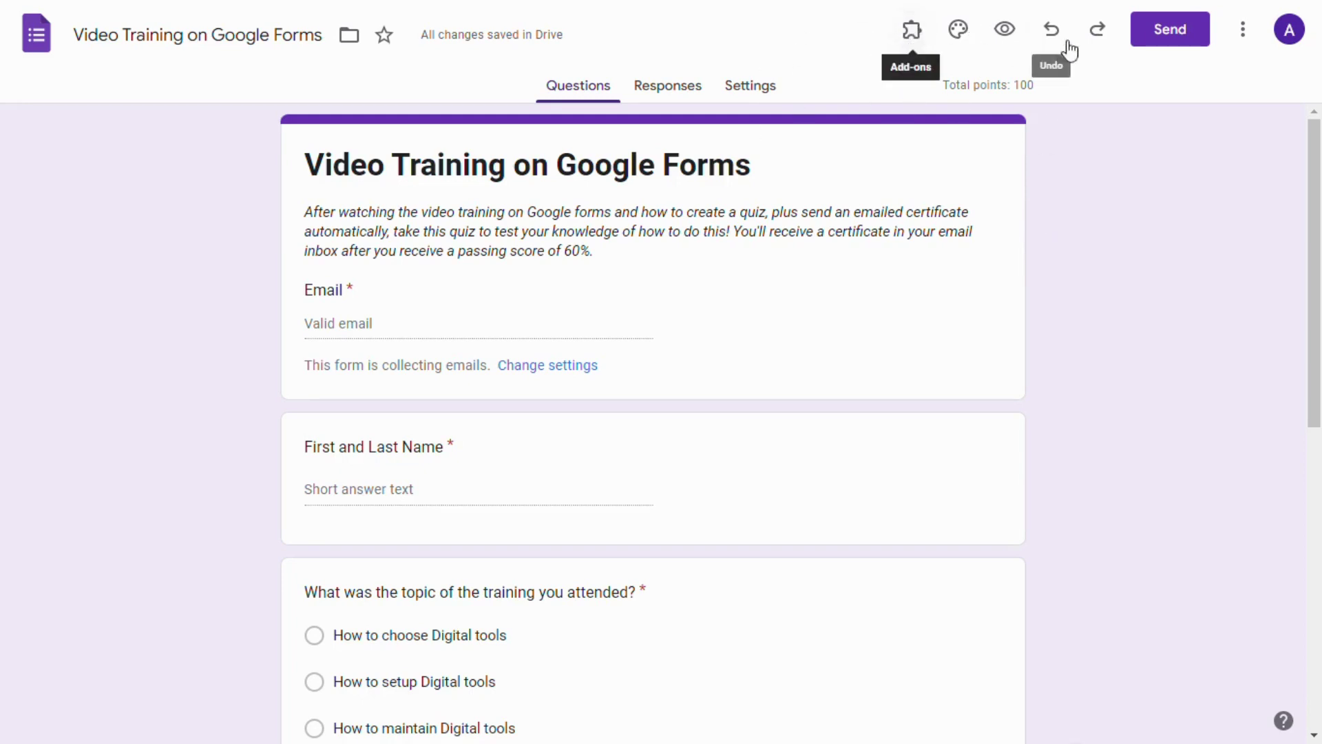
- Show the Certify'em controls for this form, go through its introduction and agree to the Terms of Service
left_click(910, 37)
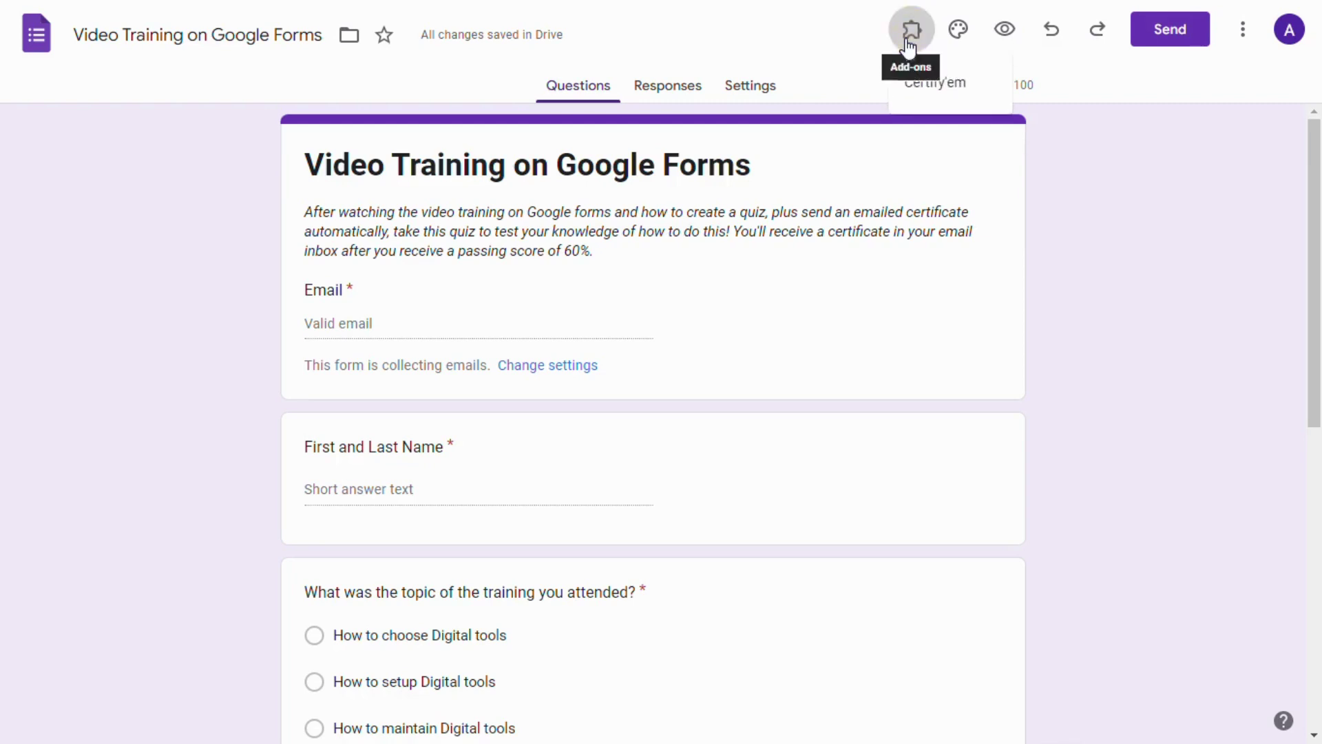
left_click(950, 83)
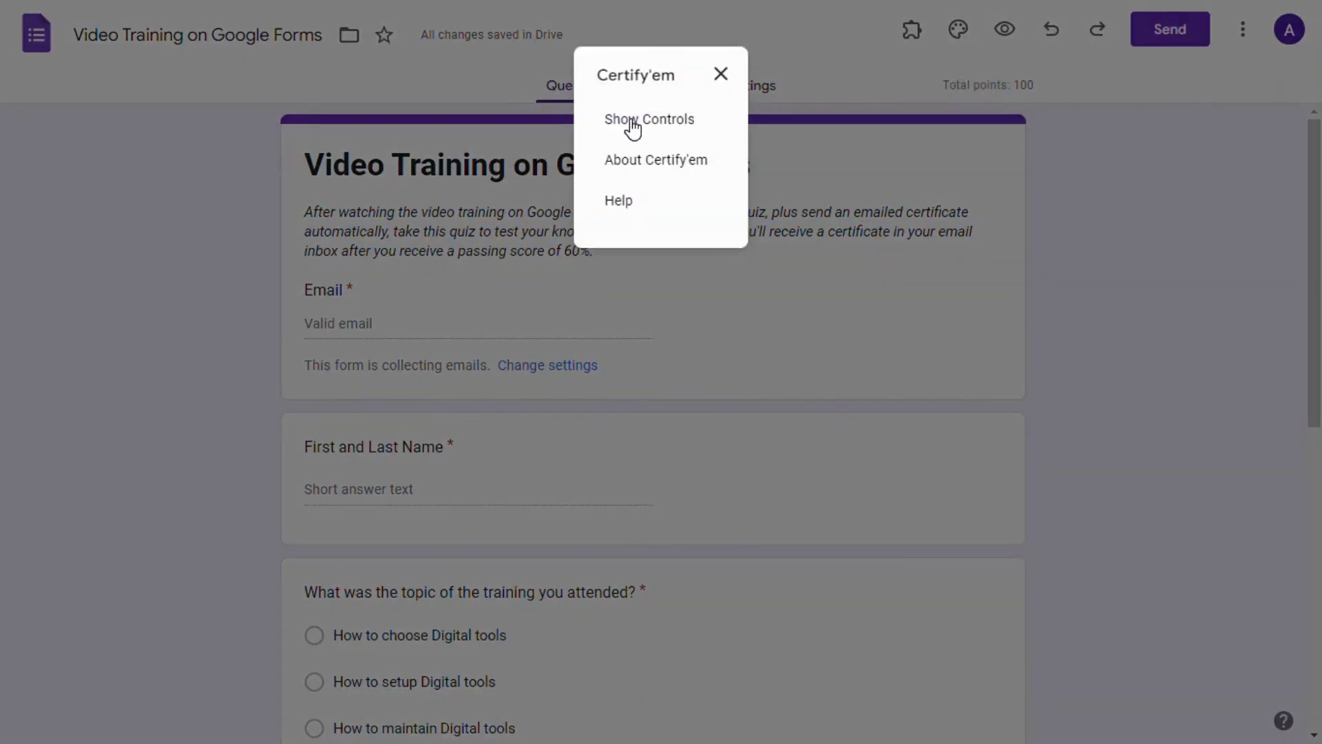
left_click(632, 123)
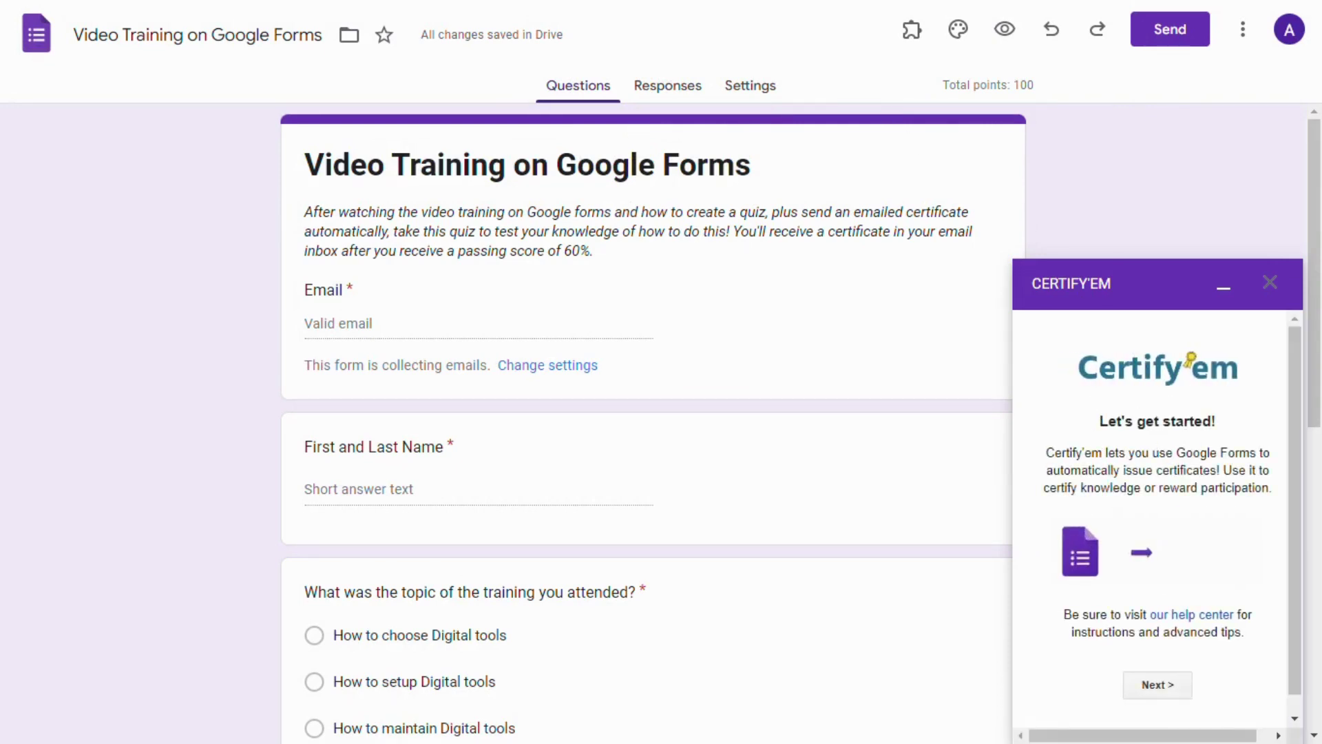
left_click(1159, 687)
left_click(1193, 677)
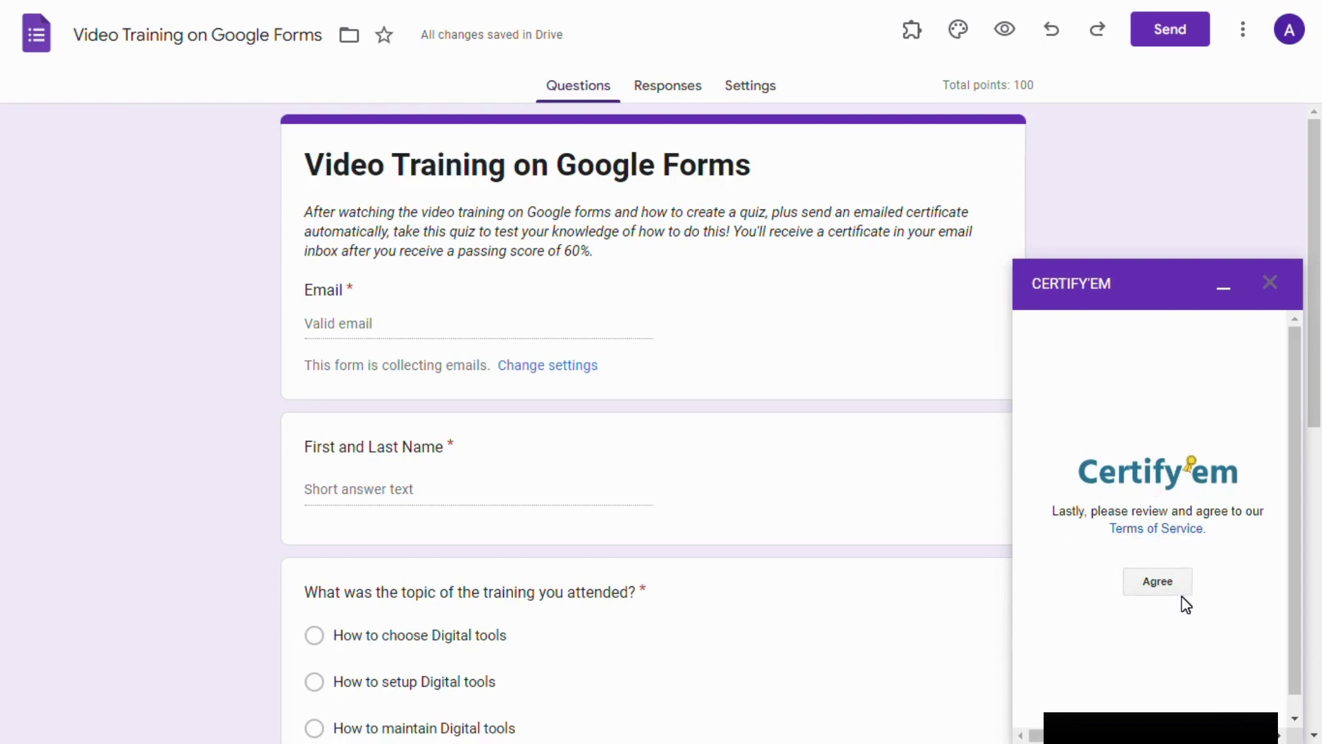
left_click(1162, 590)
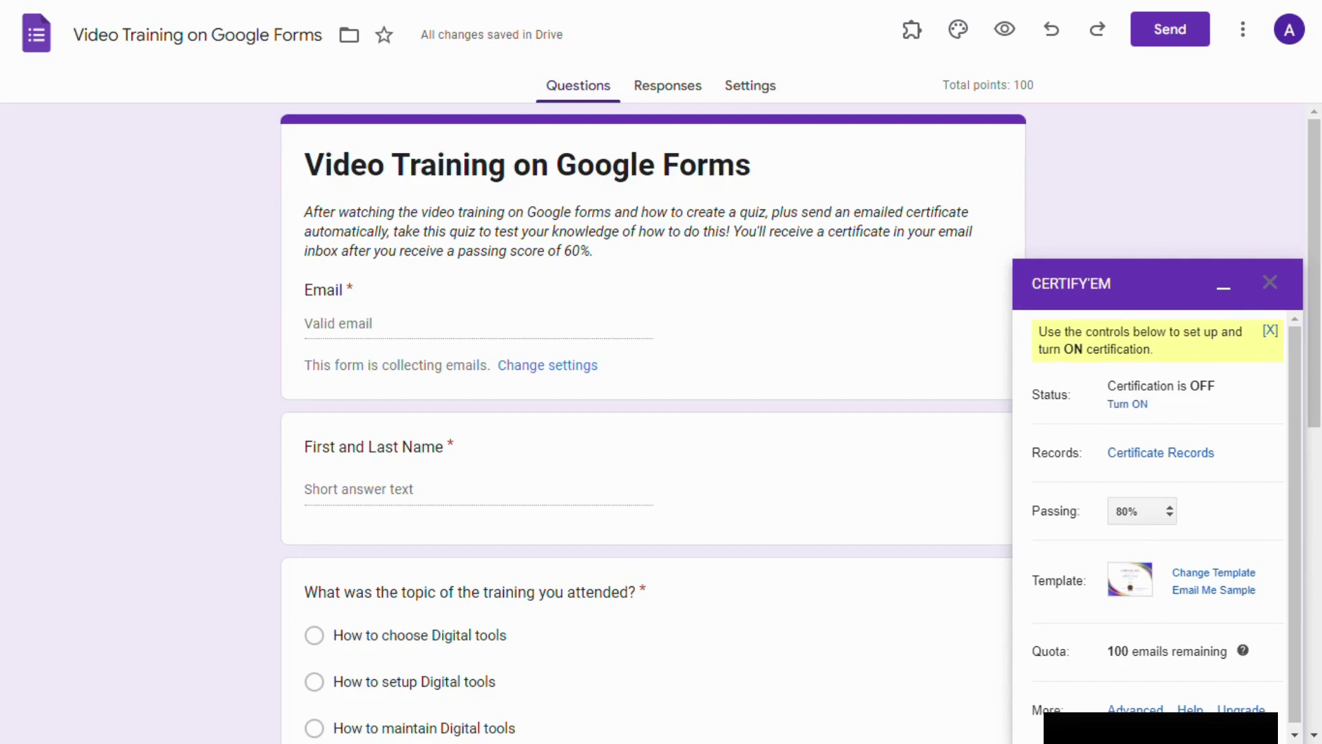
- Turn on certification in Certify'em and set the passing score to 60%, matching the form description
left_click_drag(1190, 385, 1240, 385)
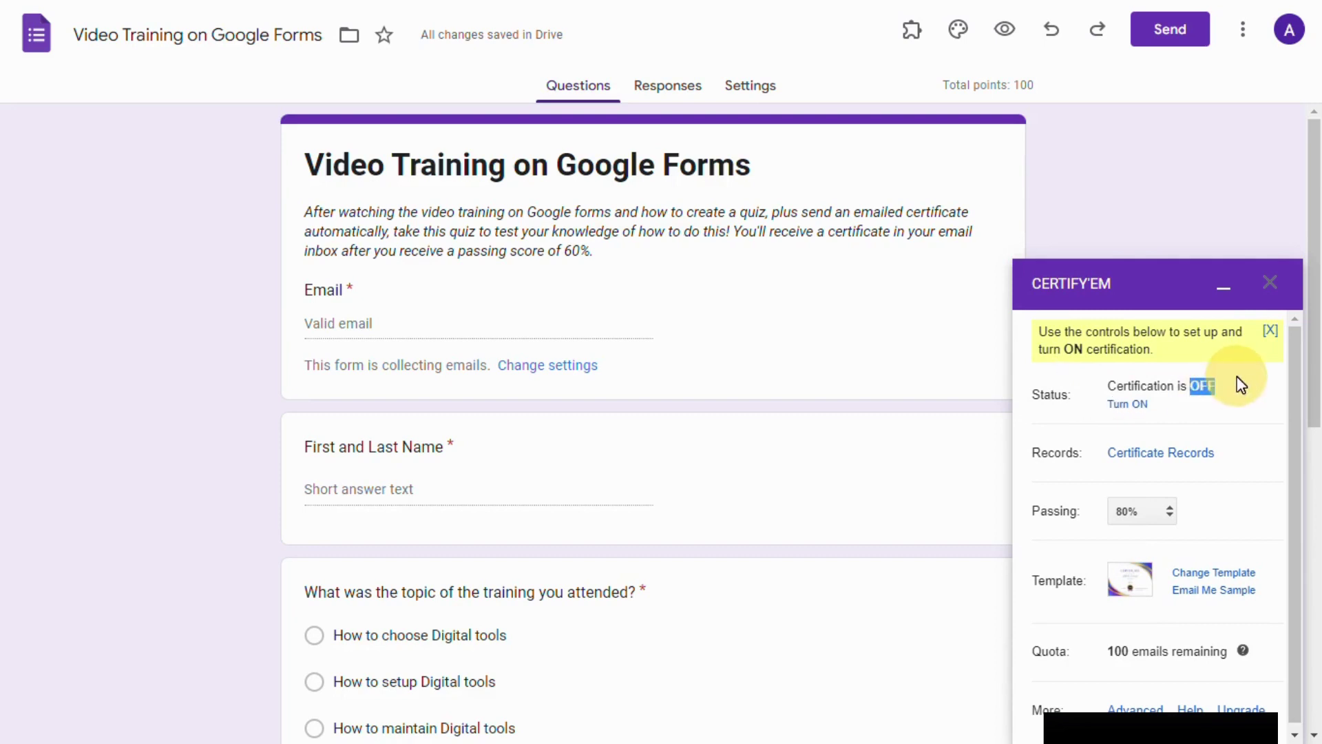
left_click(1230, 396)
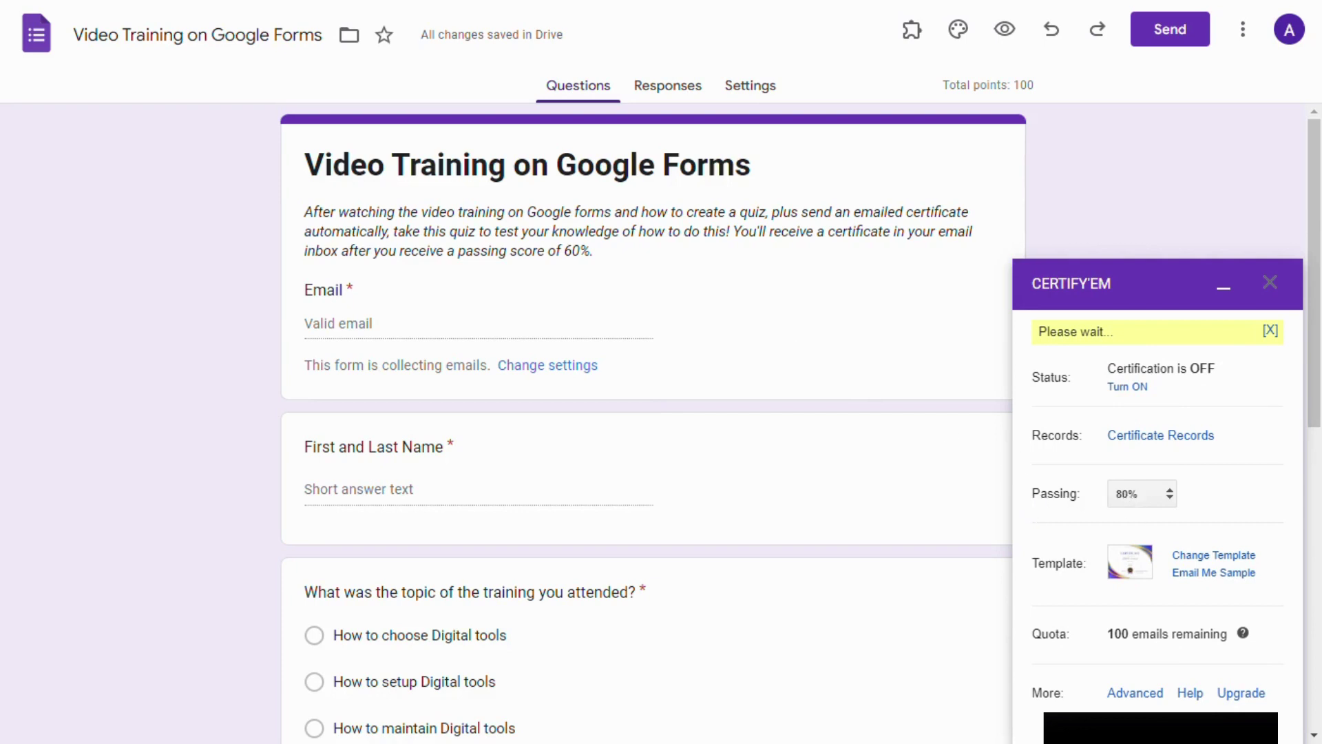
triple_click(576, 249)
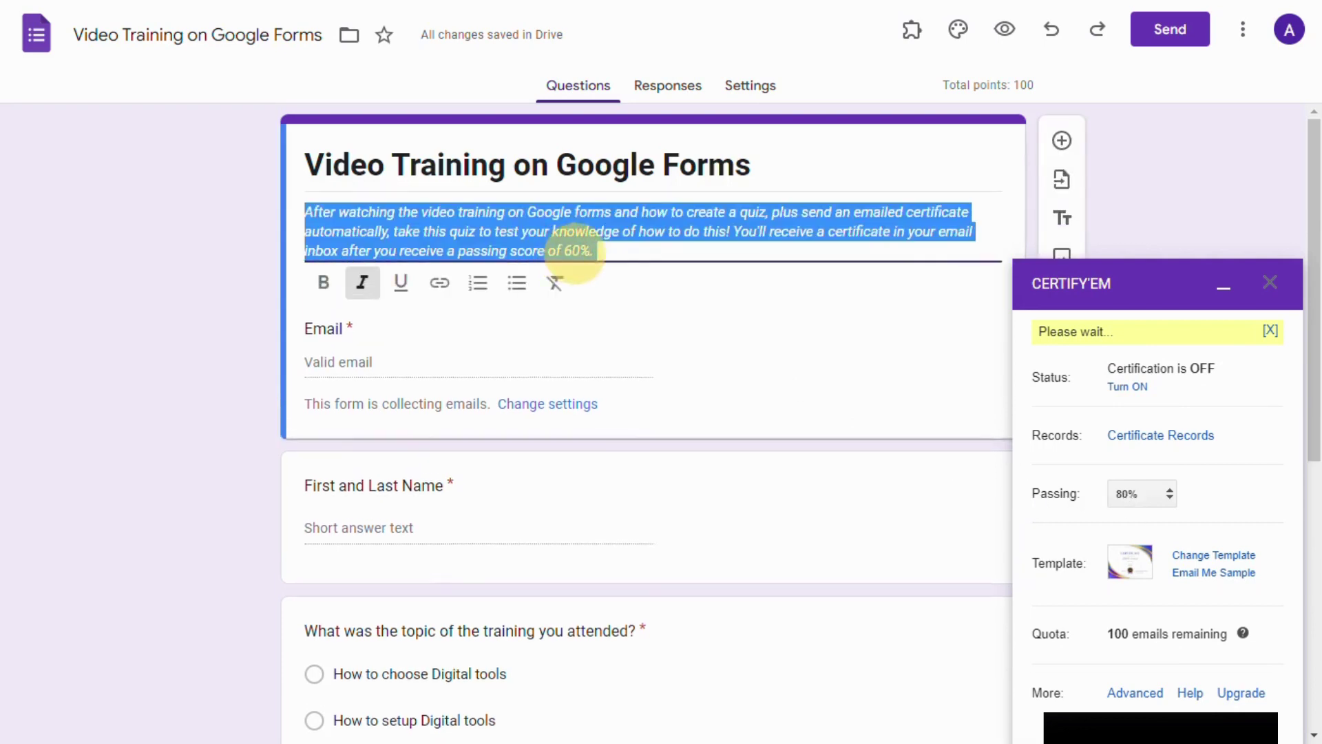
left_click(581, 251)
key("shift+Right")
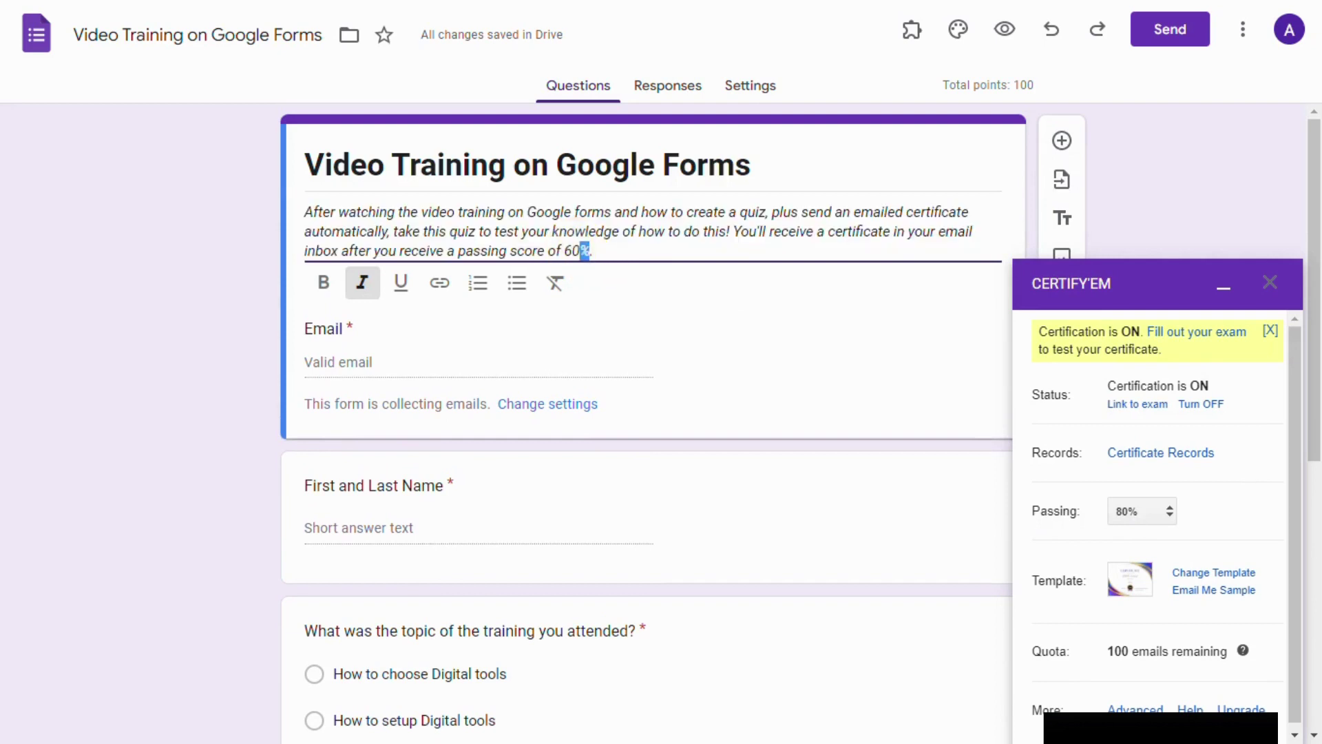
key("shift+Left")
key("shift+Left")
key("shift+Left")
left_click(1169, 517)
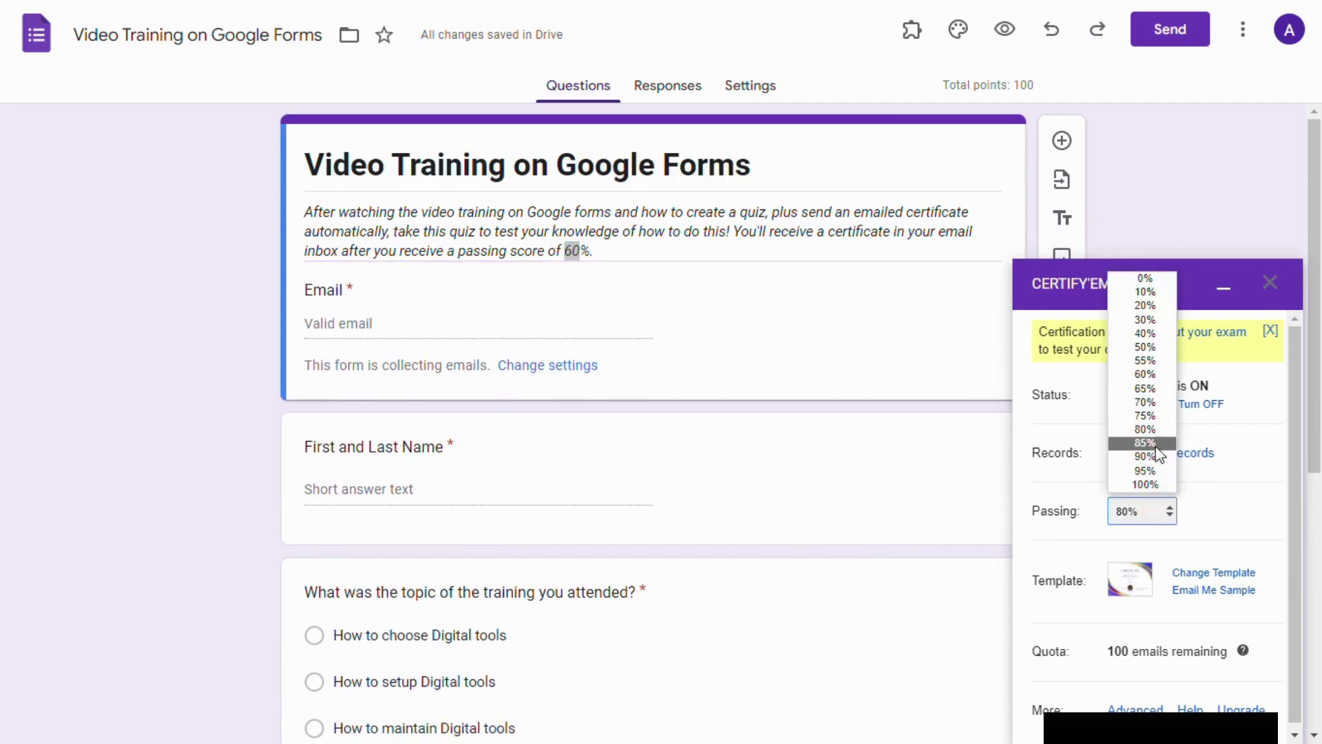
left_click(1155, 376)
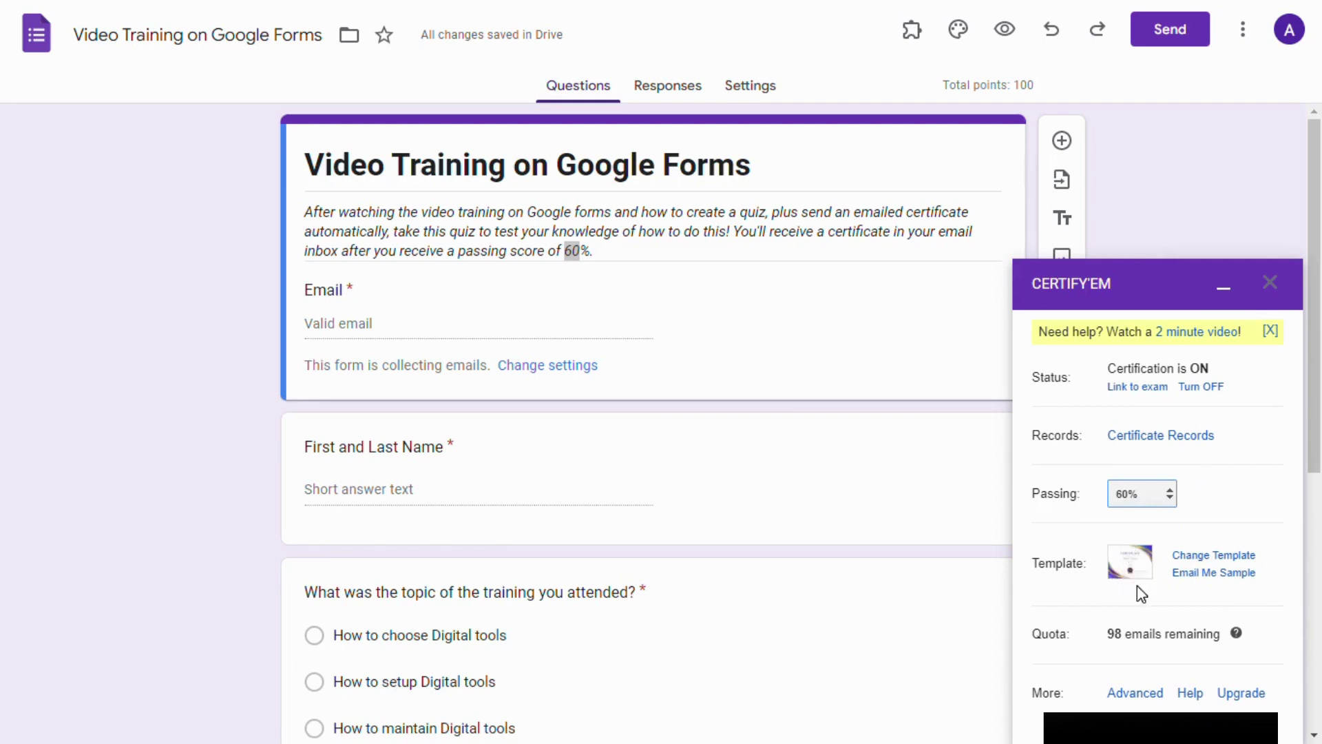
- Change the certificate template to Olympic Gold and save the change
left_click(1202, 556)
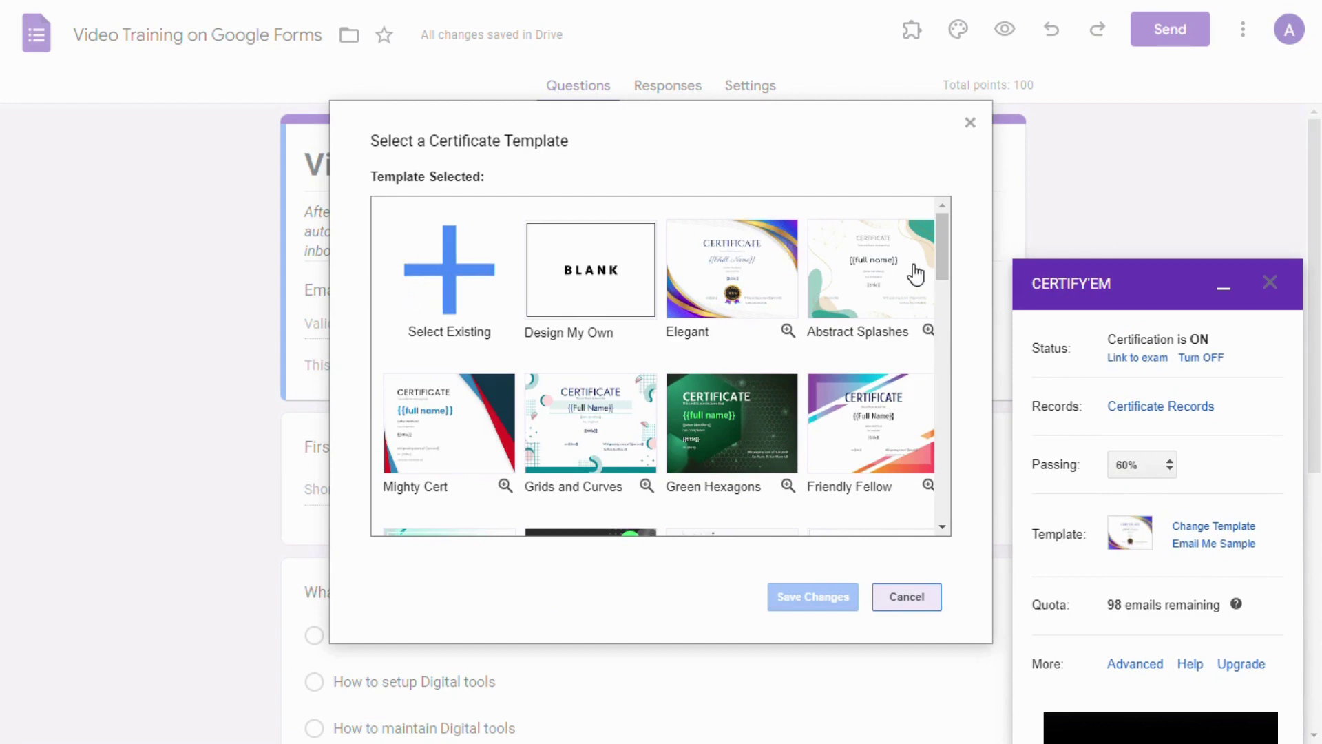
left_click_drag(941, 221, 940, 287)
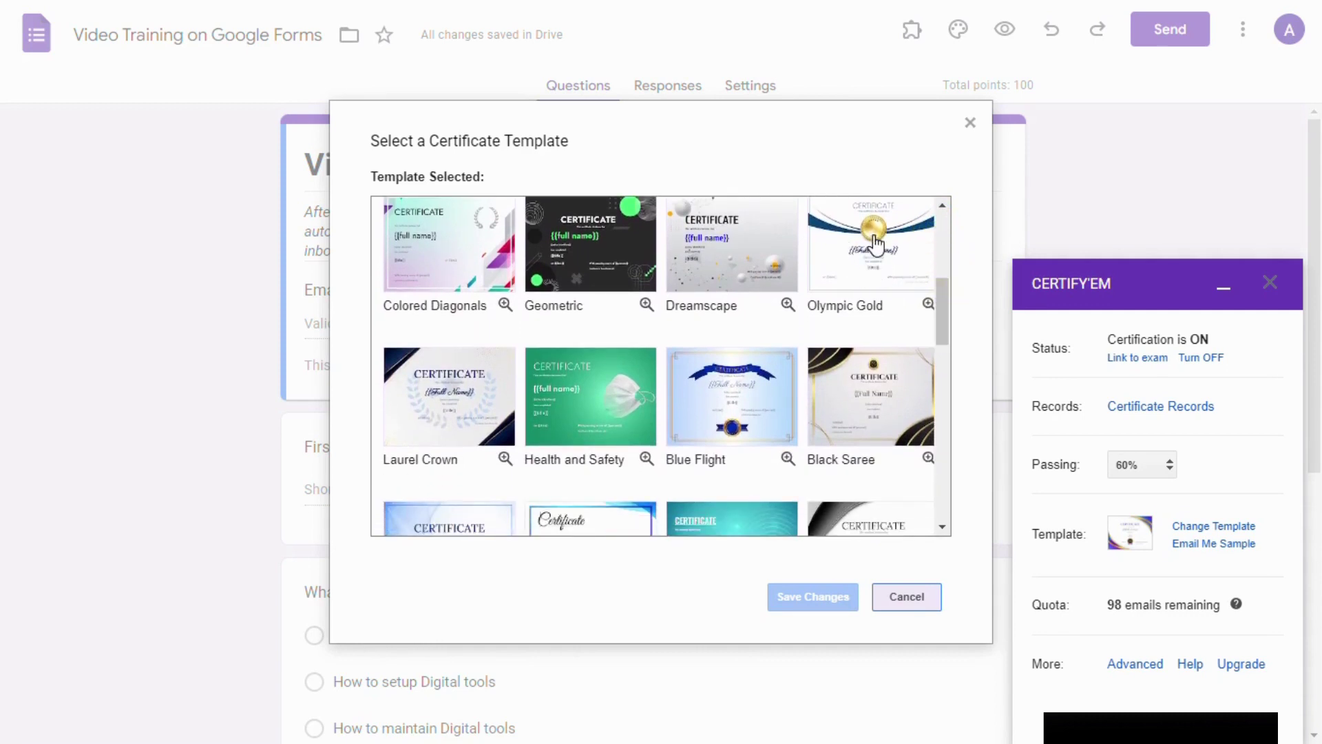
left_click(875, 245)
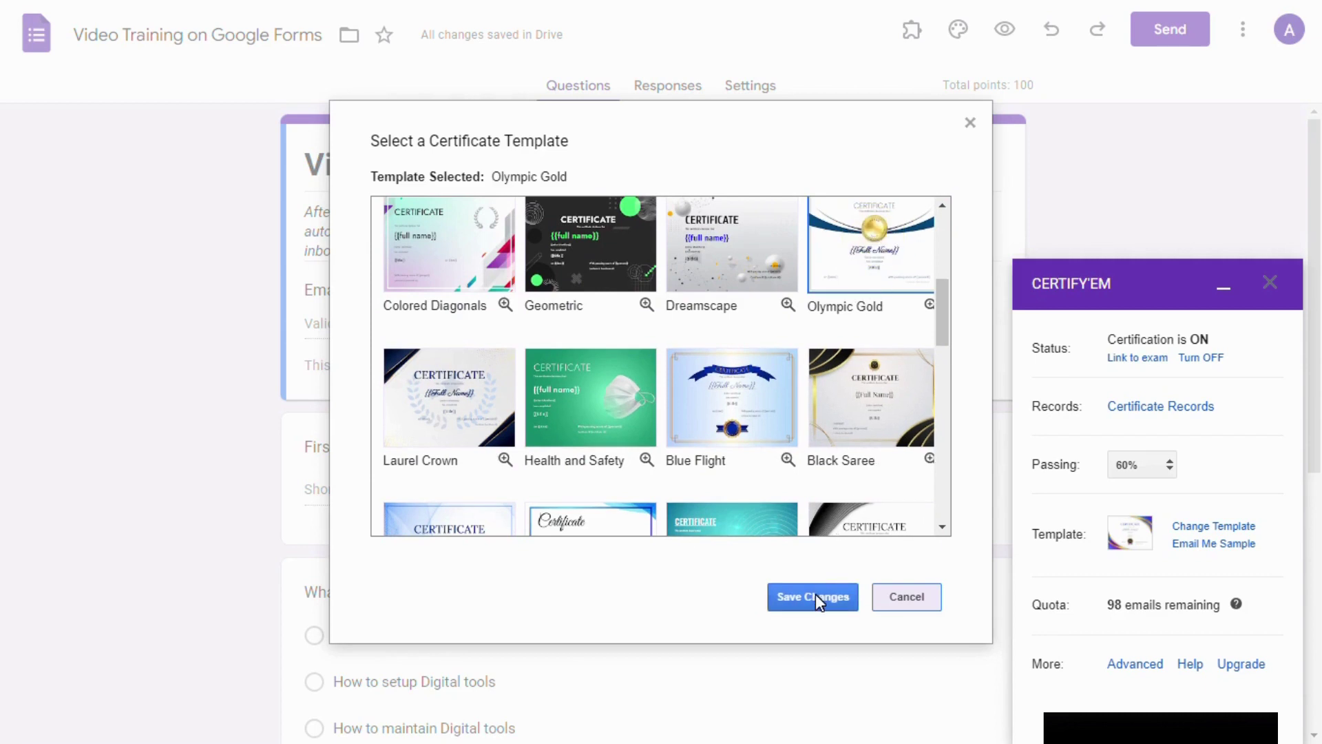
left_click_drag(943, 347, 949, 316)
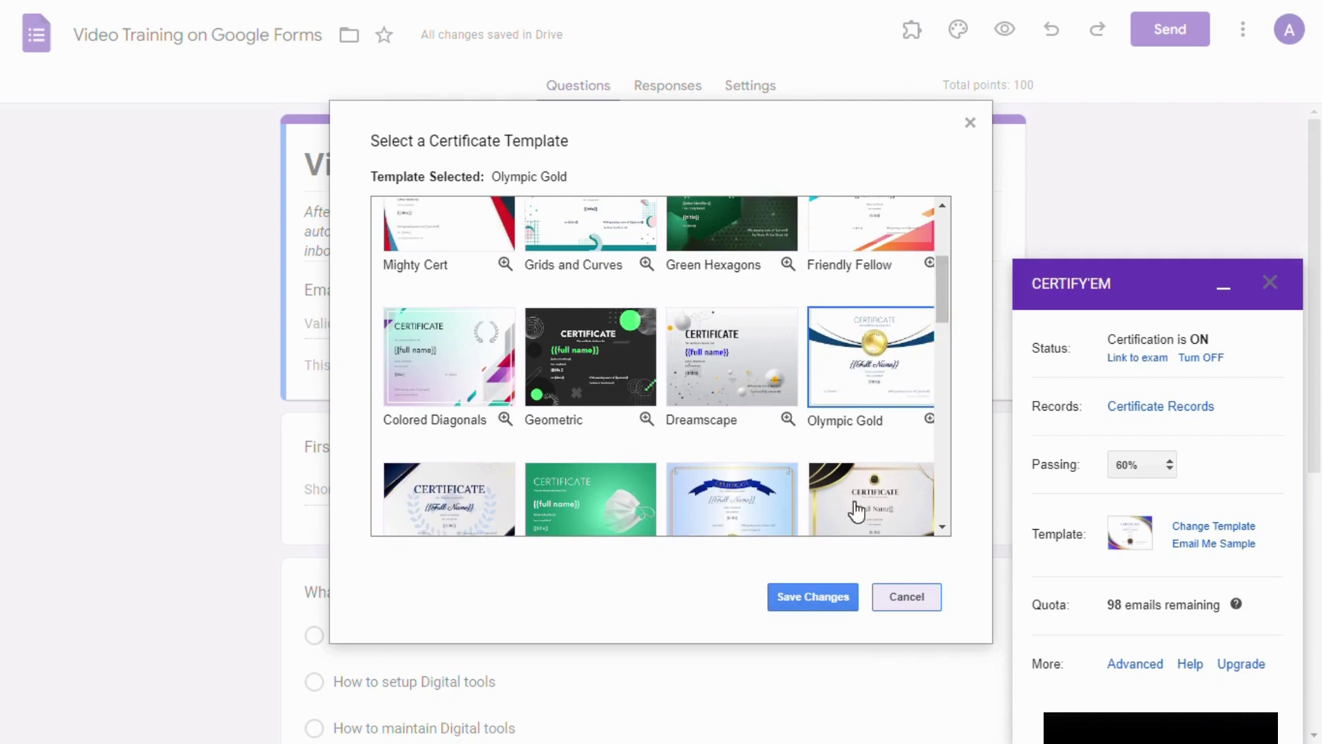
left_click(807, 598)
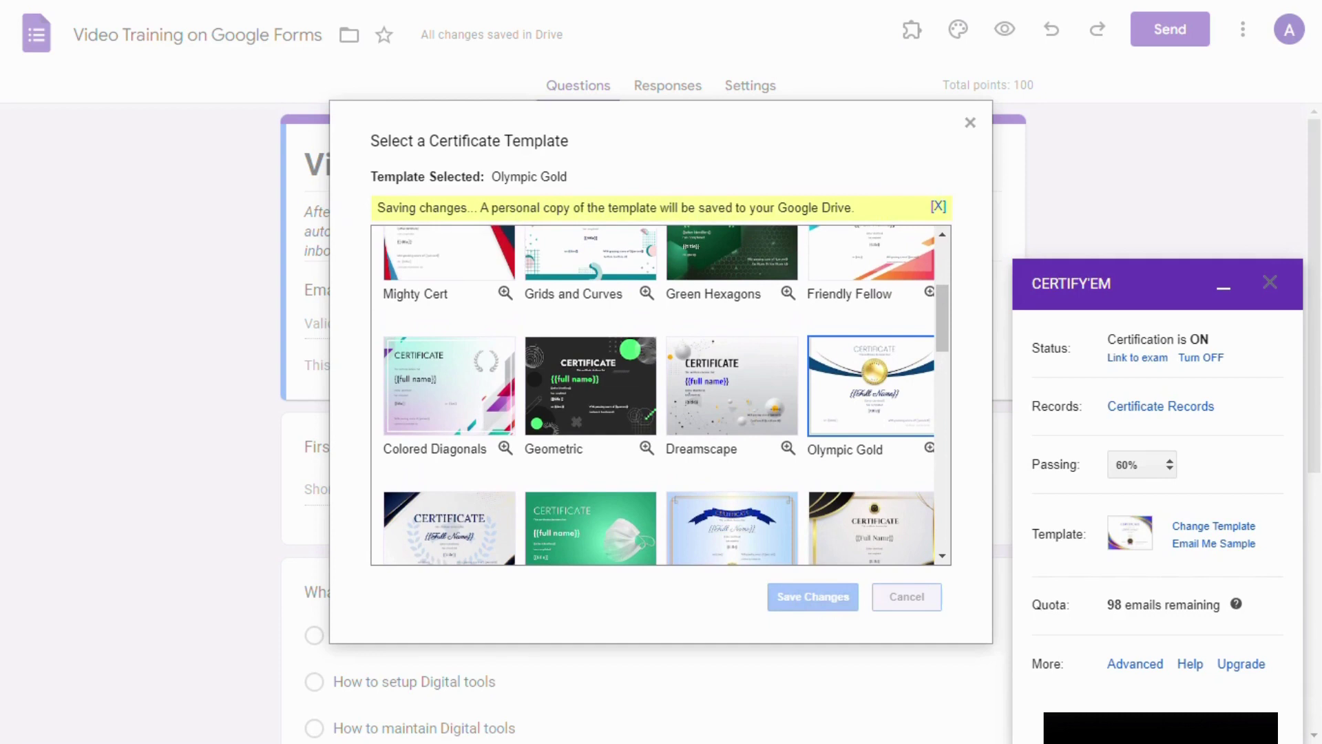
left_click_drag(377, 211, 874, 212)
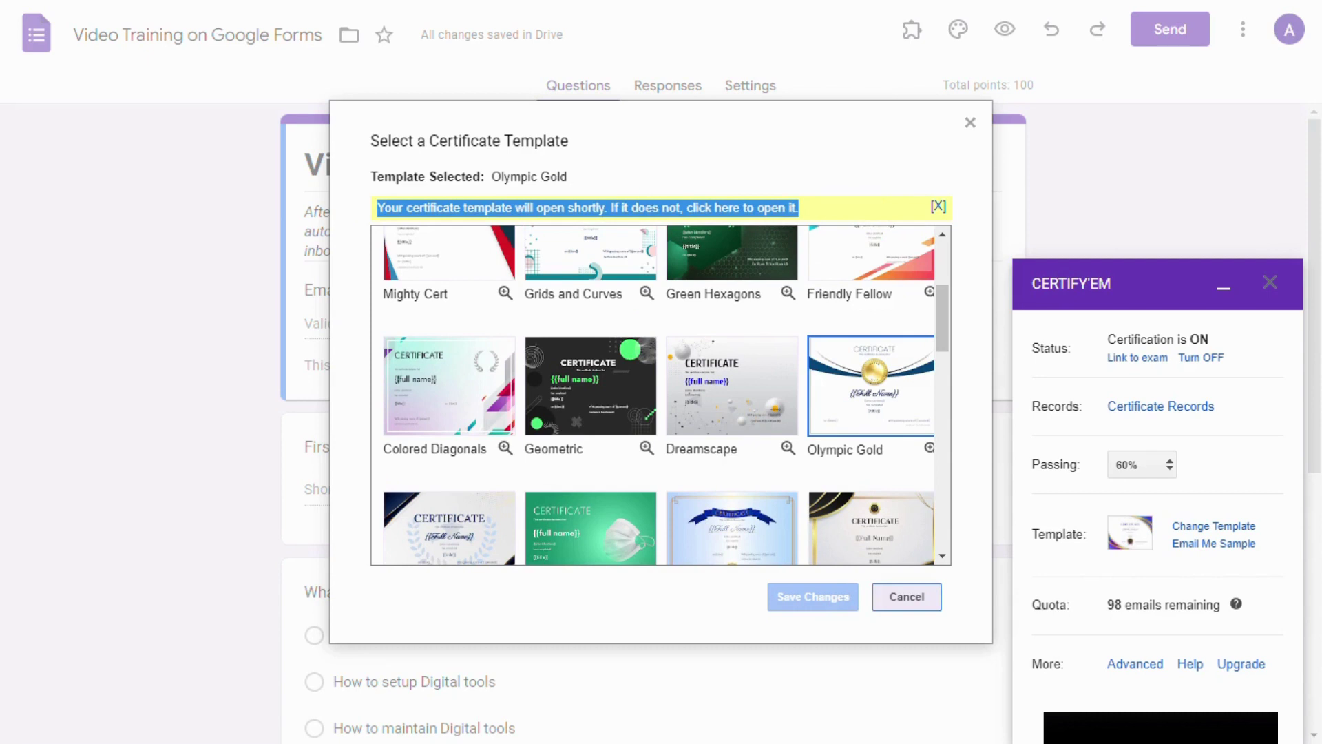
left_click(682, 171)
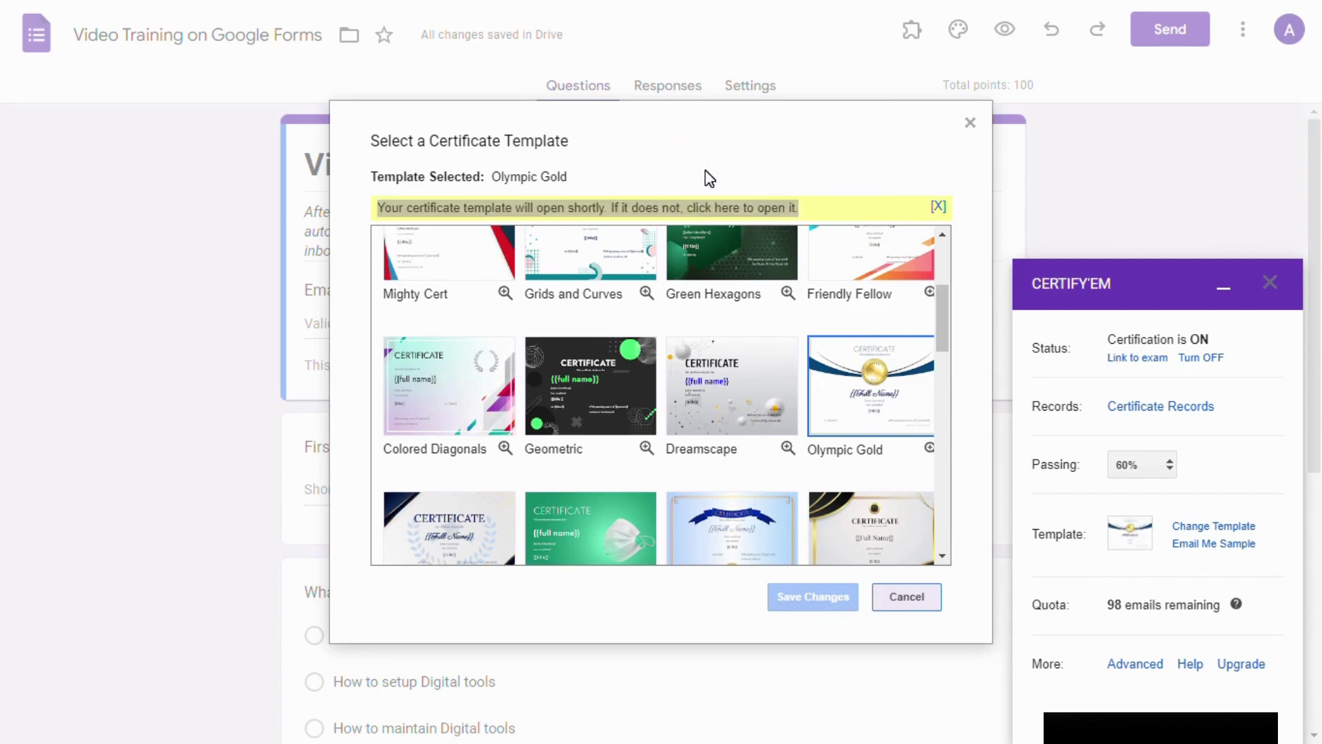
- Open the personal copy of the Olympic Gold certificate template in Google Slides and dismiss the Meet and Docs notice
left_click(709, 172)
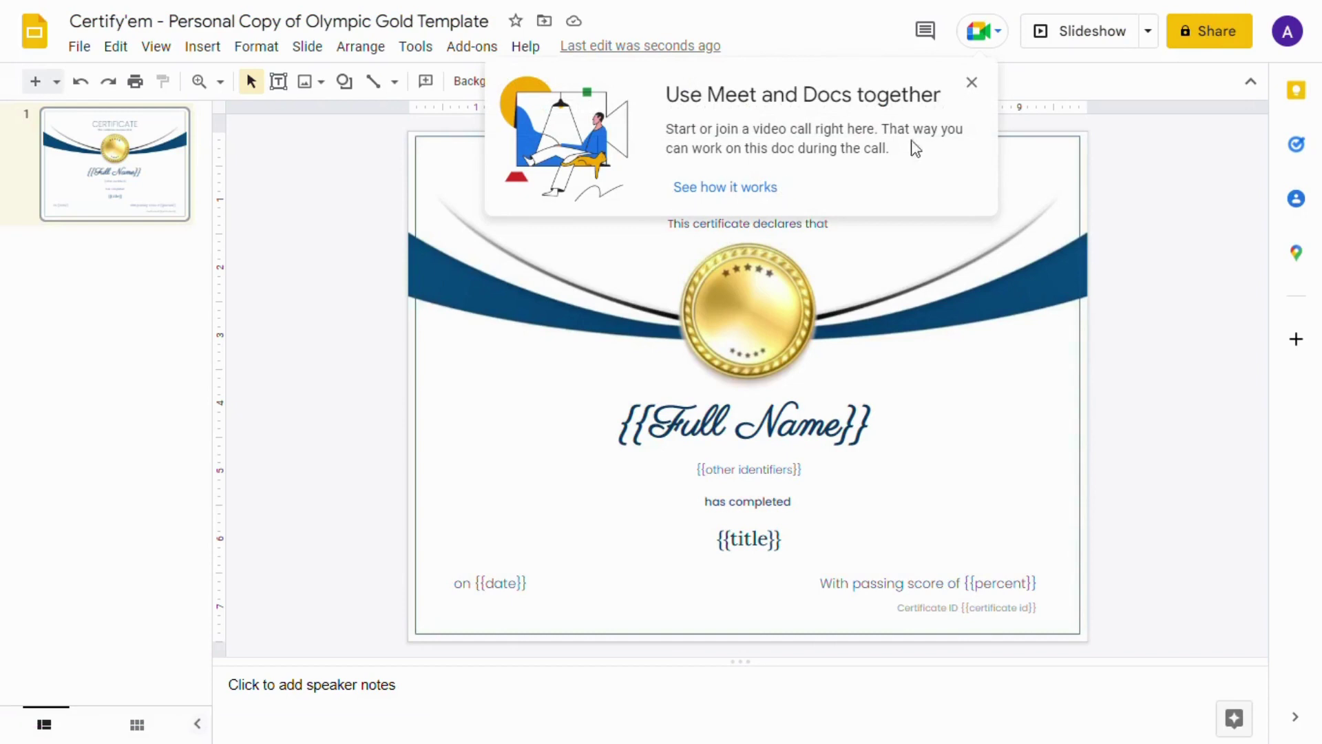
left_click(972, 84)
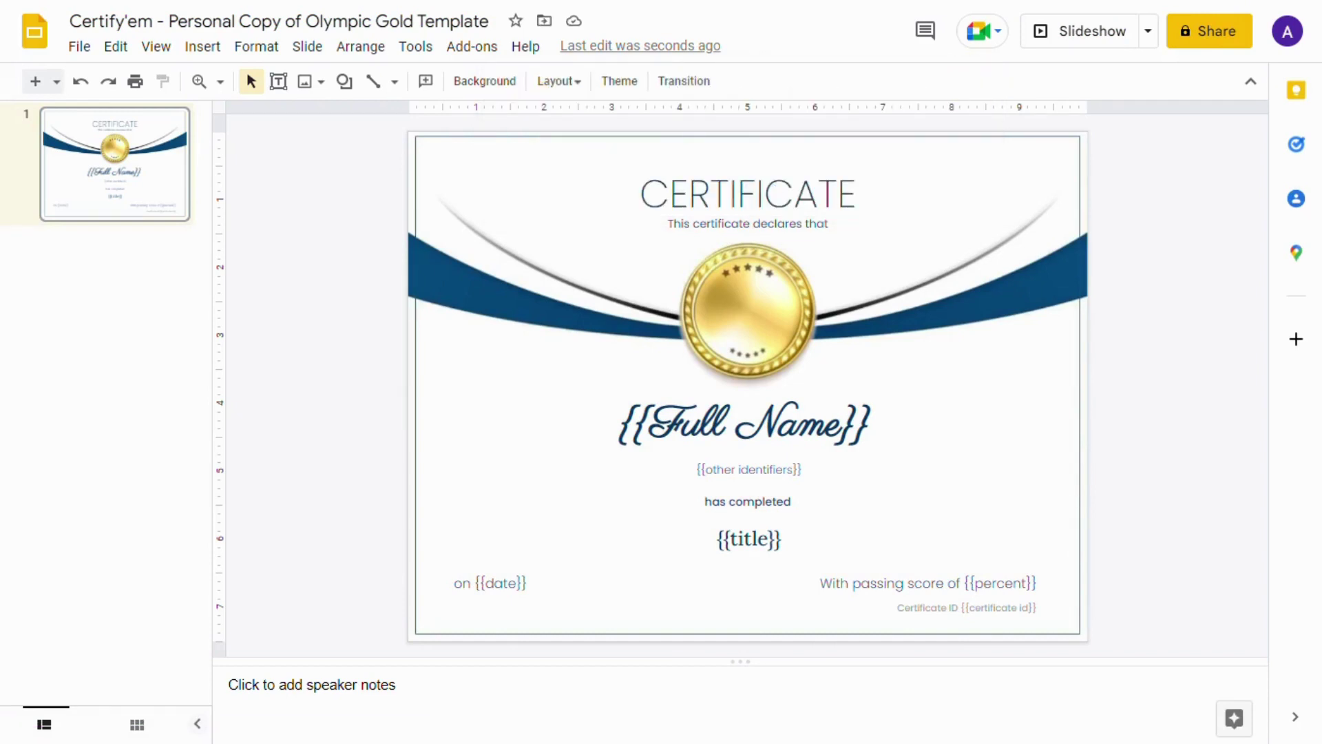
double_click(724, 186)
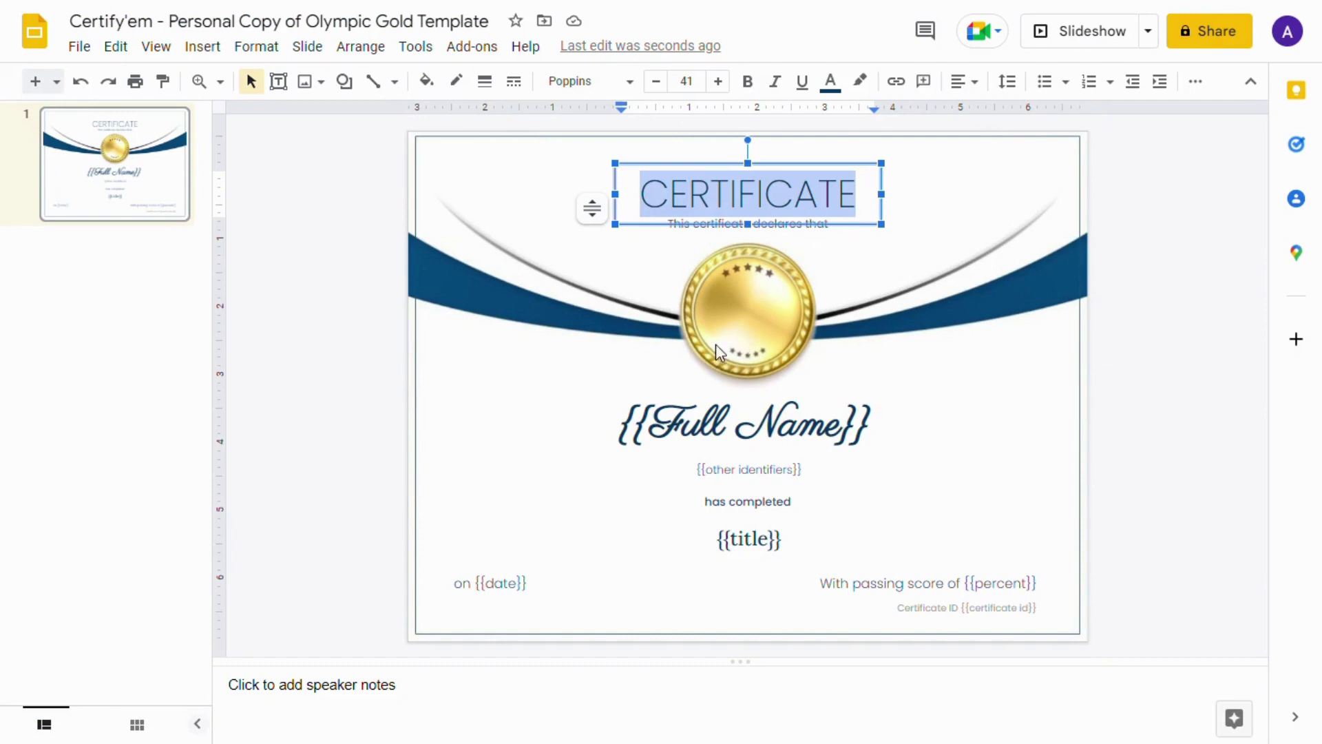
left_click(744, 306)
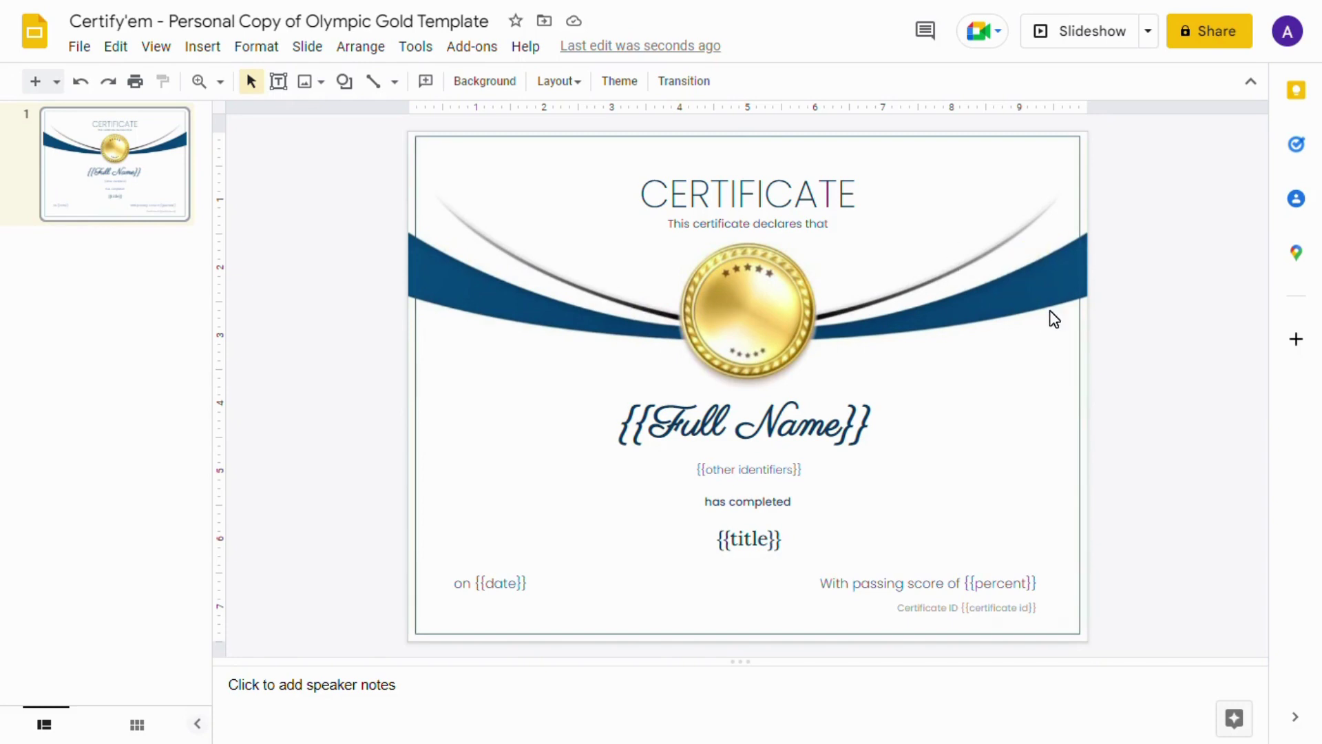
- Insert a smiley face shape in the middle of the certificate's gold medal
left_click(202, 46)
mouse_move(296, 81)
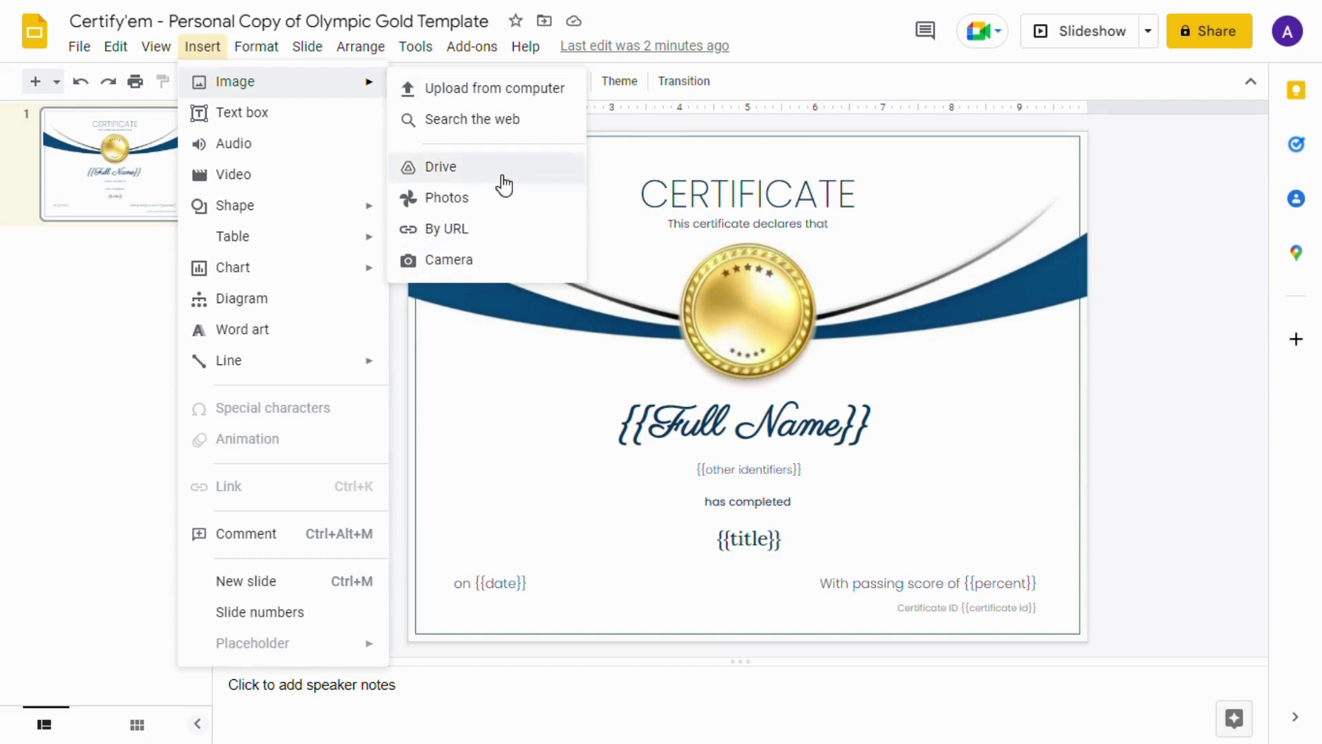
mouse_move(283, 215)
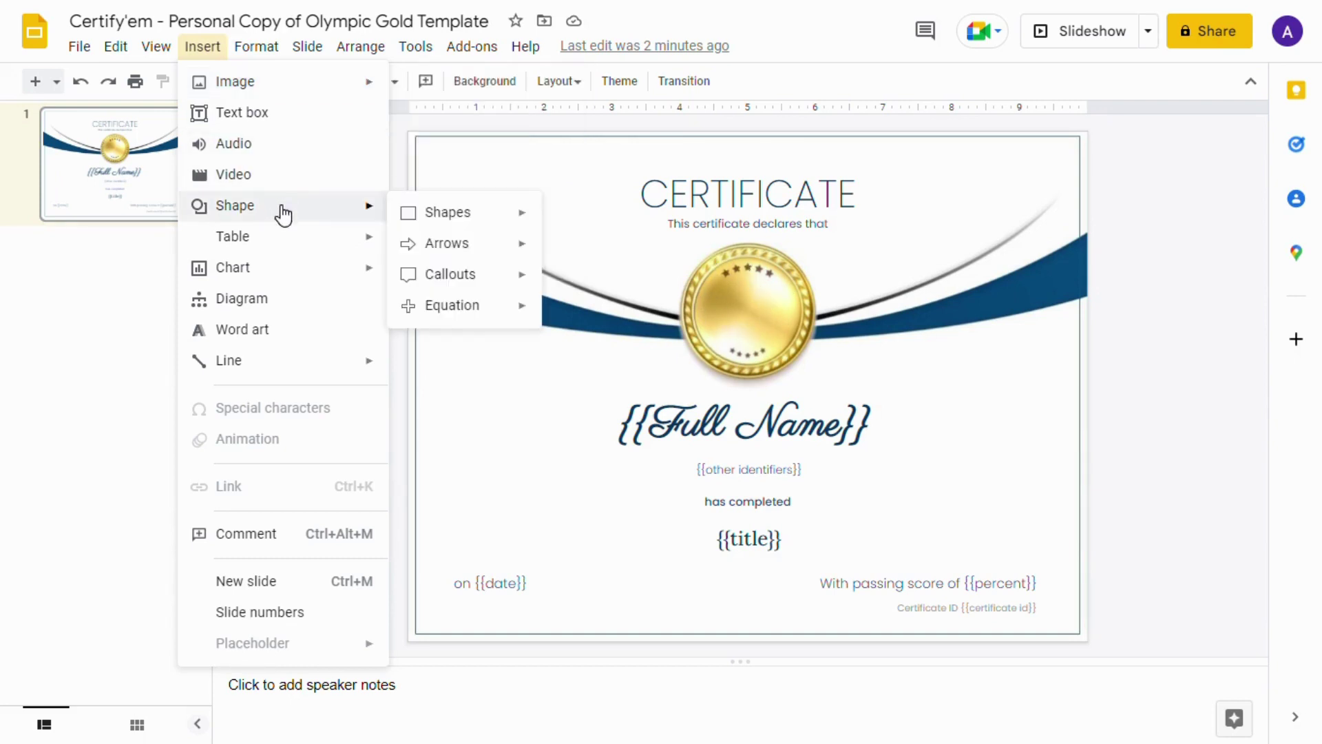
mouse_move(472, 224)
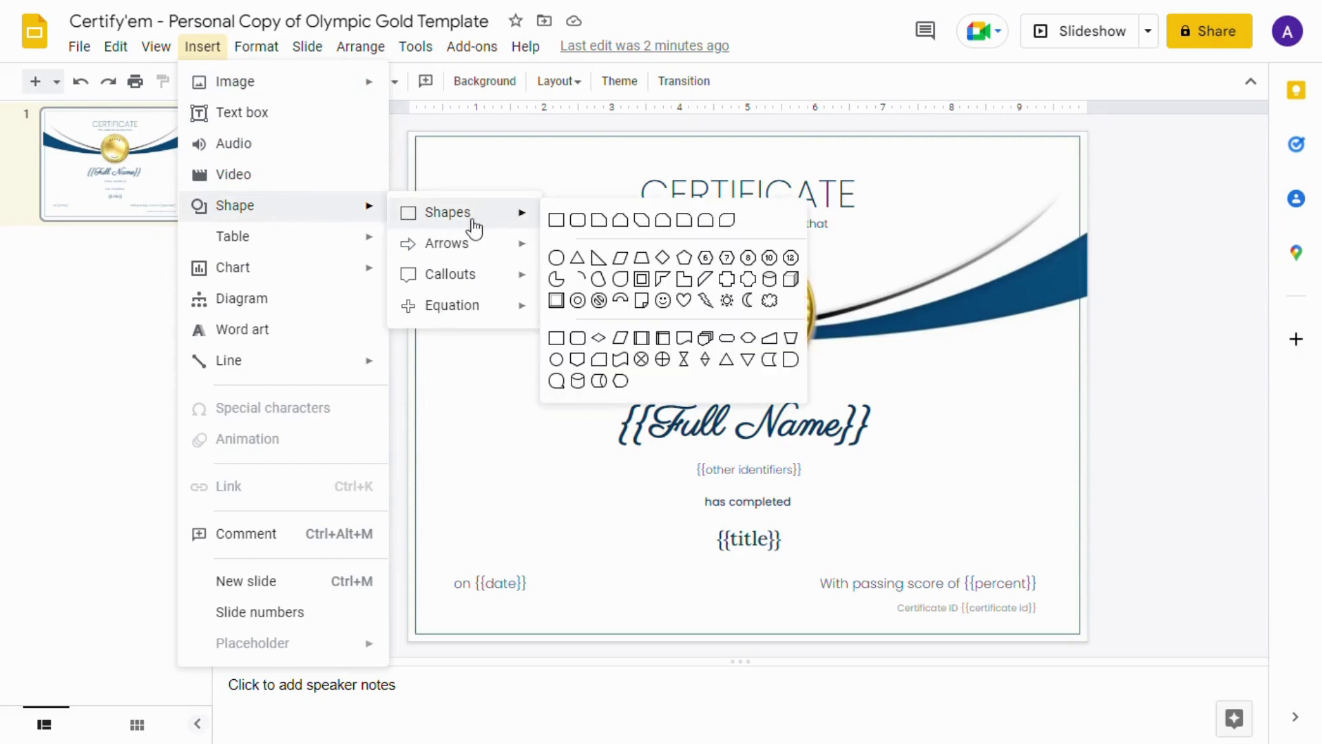
left_click(663, 303)
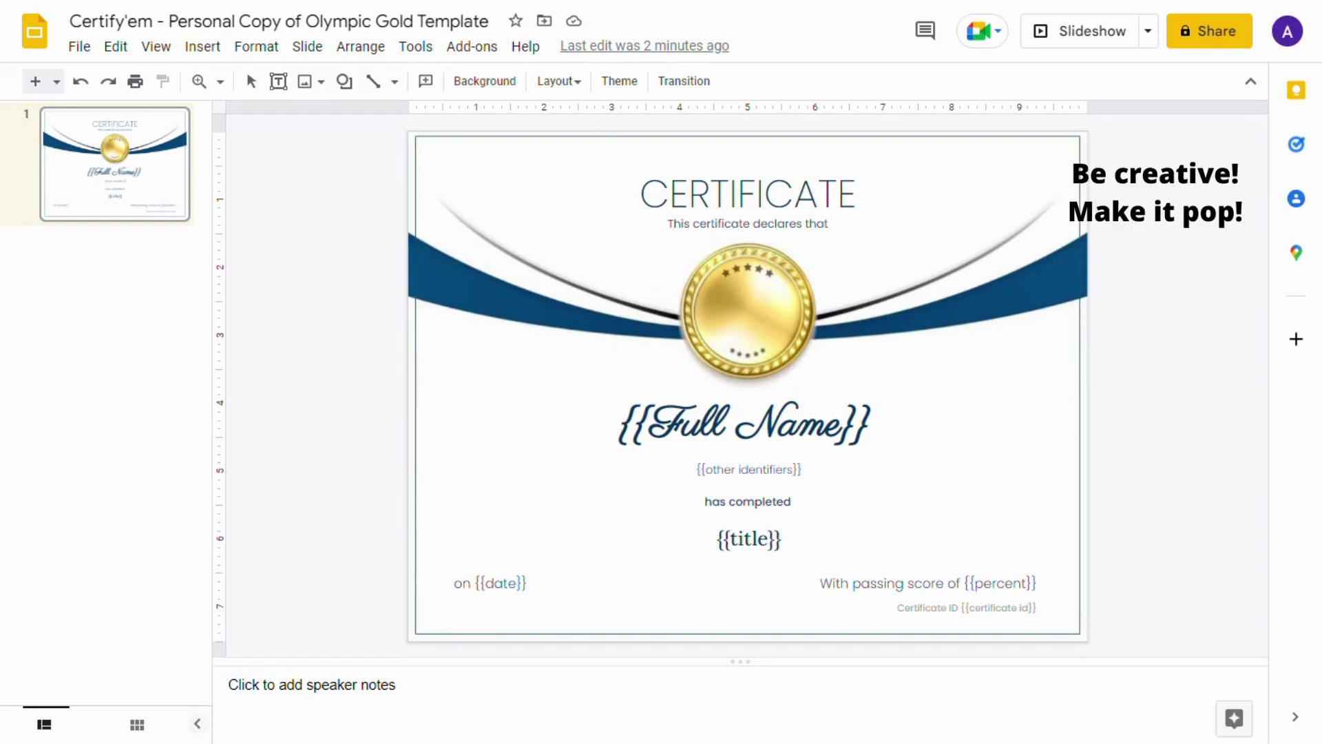
left_click_drag(705, 276, 754, 309)
left_click(1120, 398)
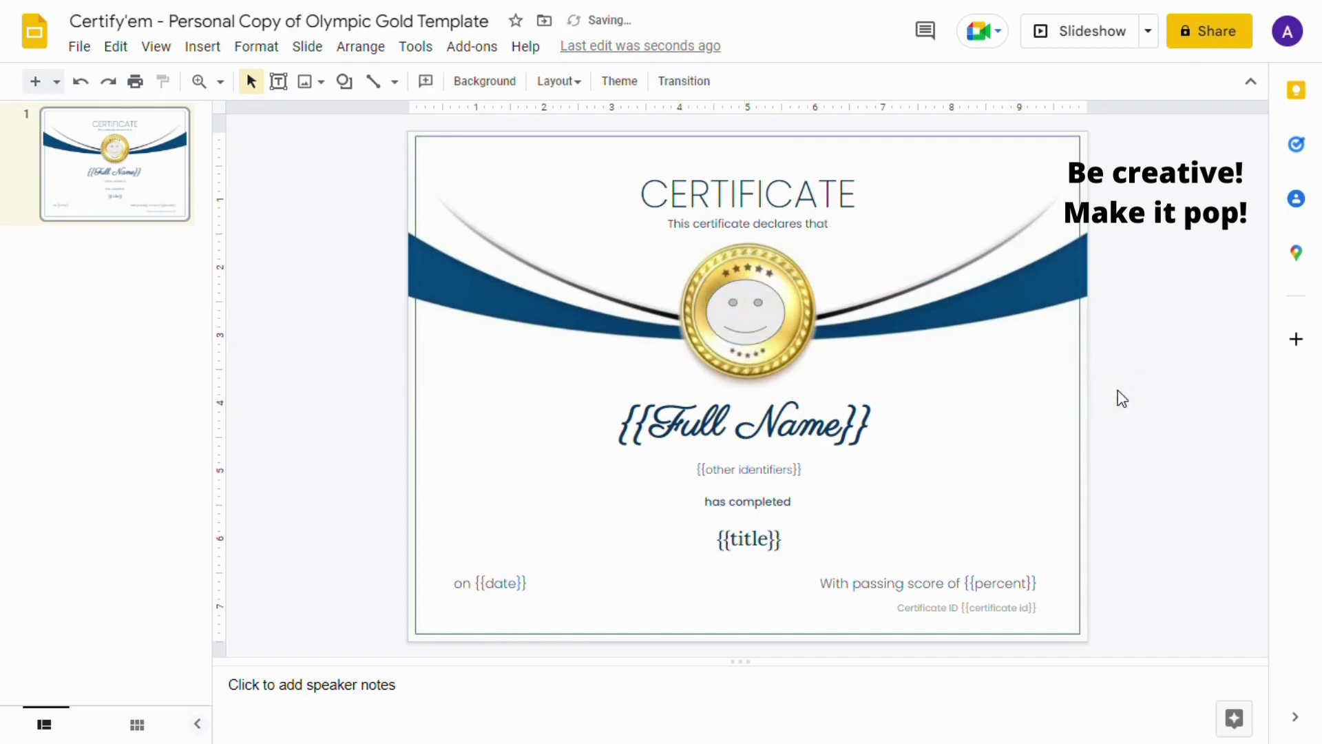
- Stretch the smiley face vertically so it looks round inside the medal
left_click(744, 289)
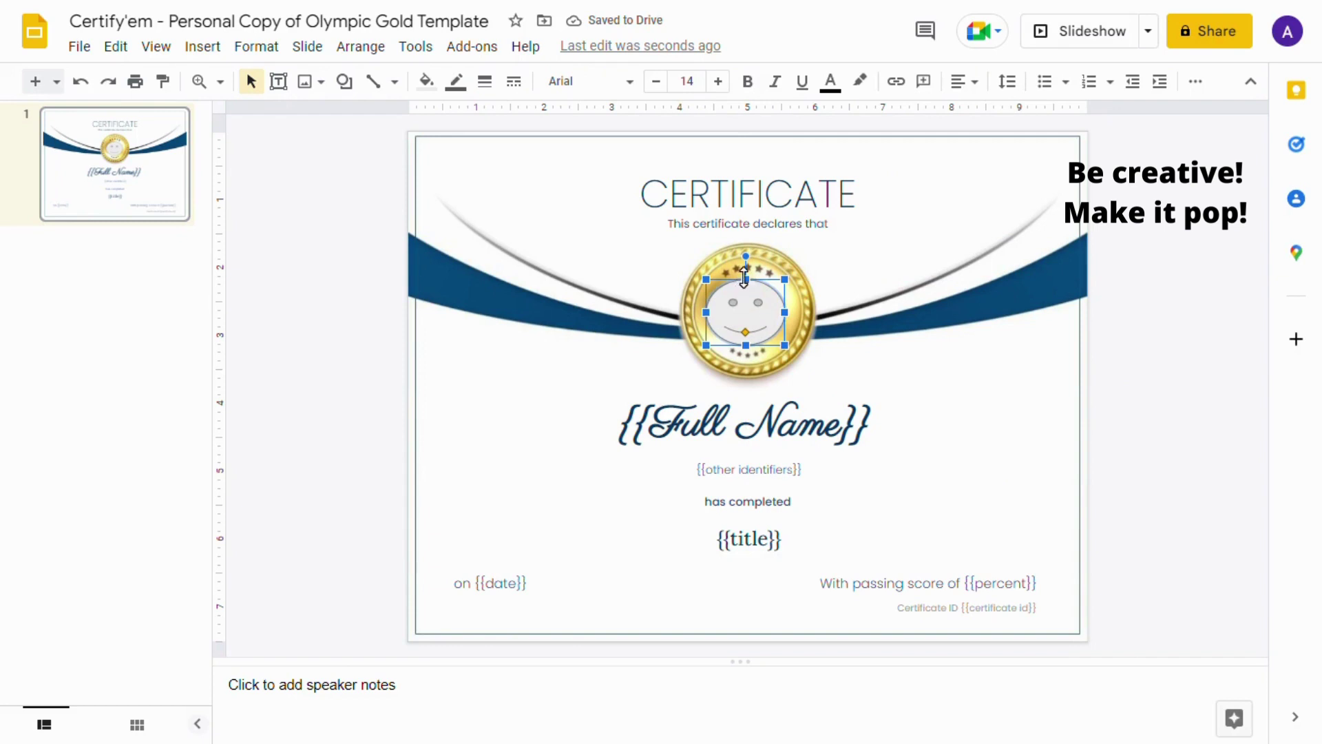
left_click_drag(746, 279, 761, 309)
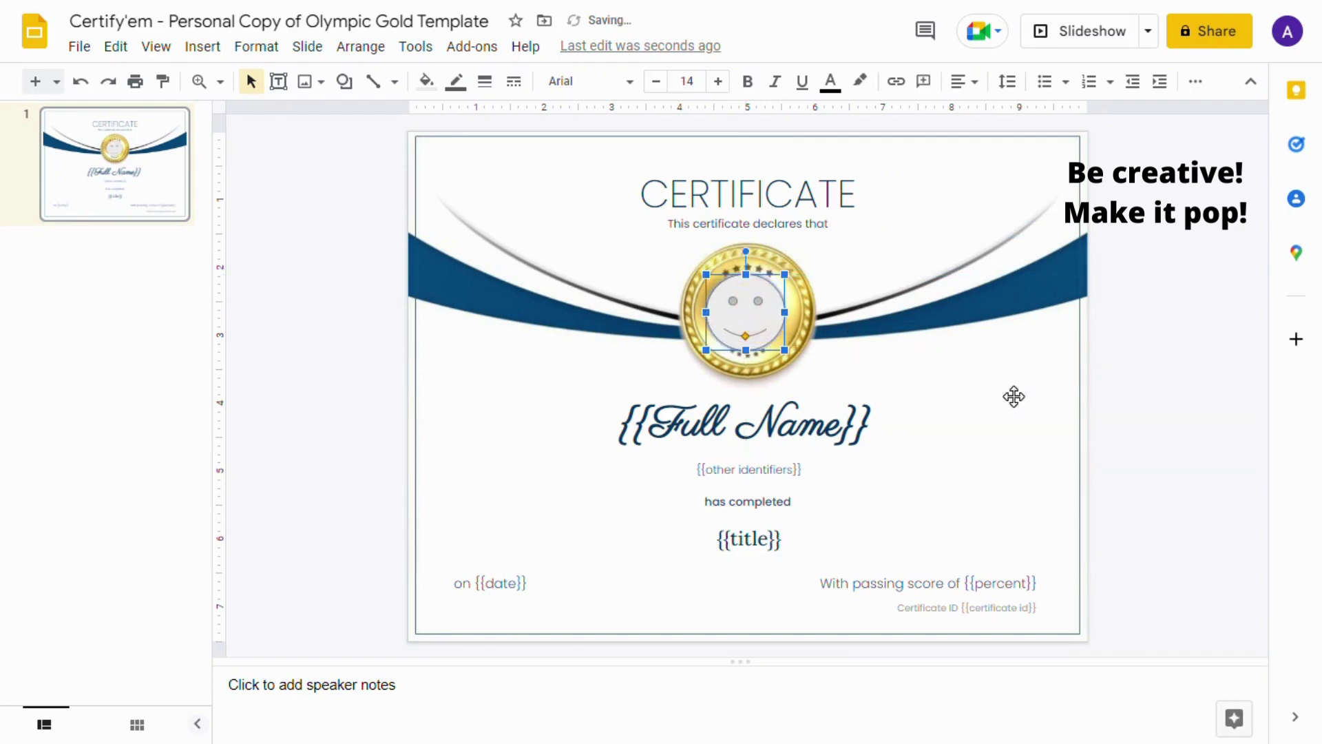
left_click(1120, 426)
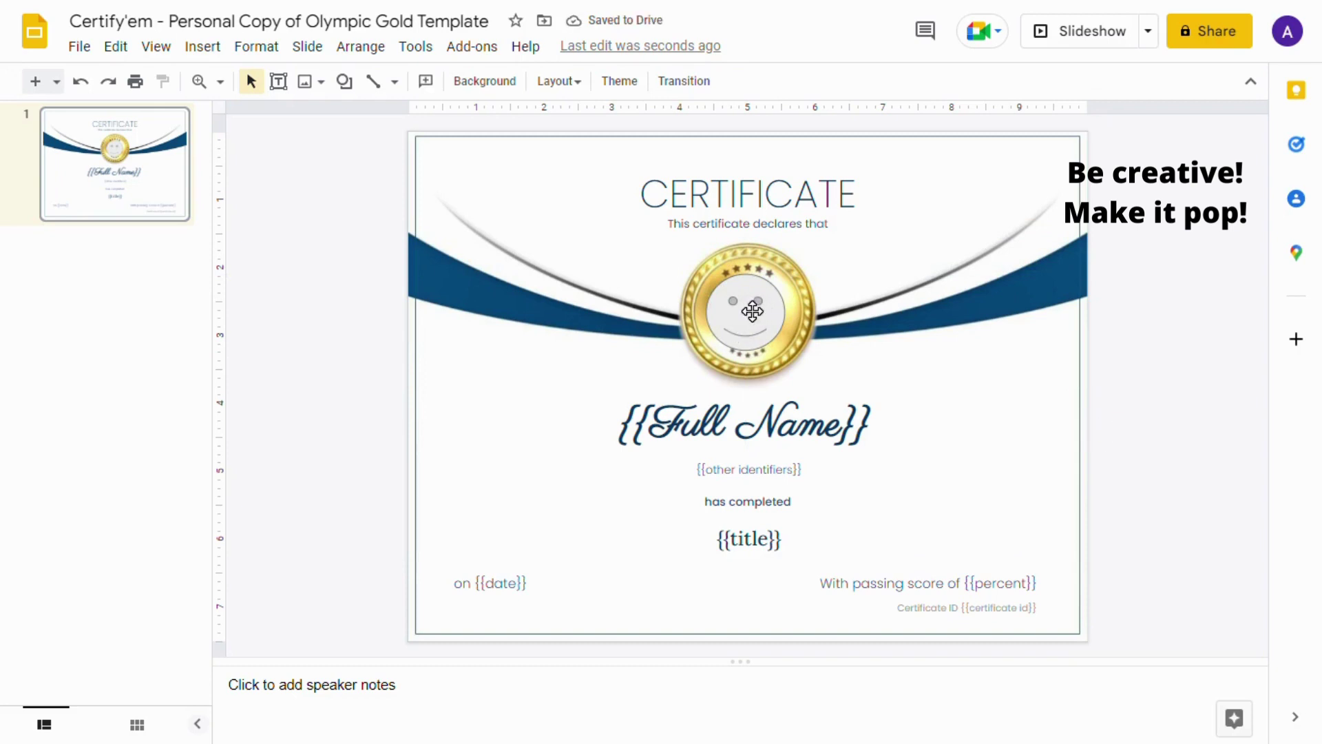
- Nudge the smiley face until it sits centred in the gold medal
left_click_drag(760, 307, 756, 319)
left_click(1053, 416)
key("Right")
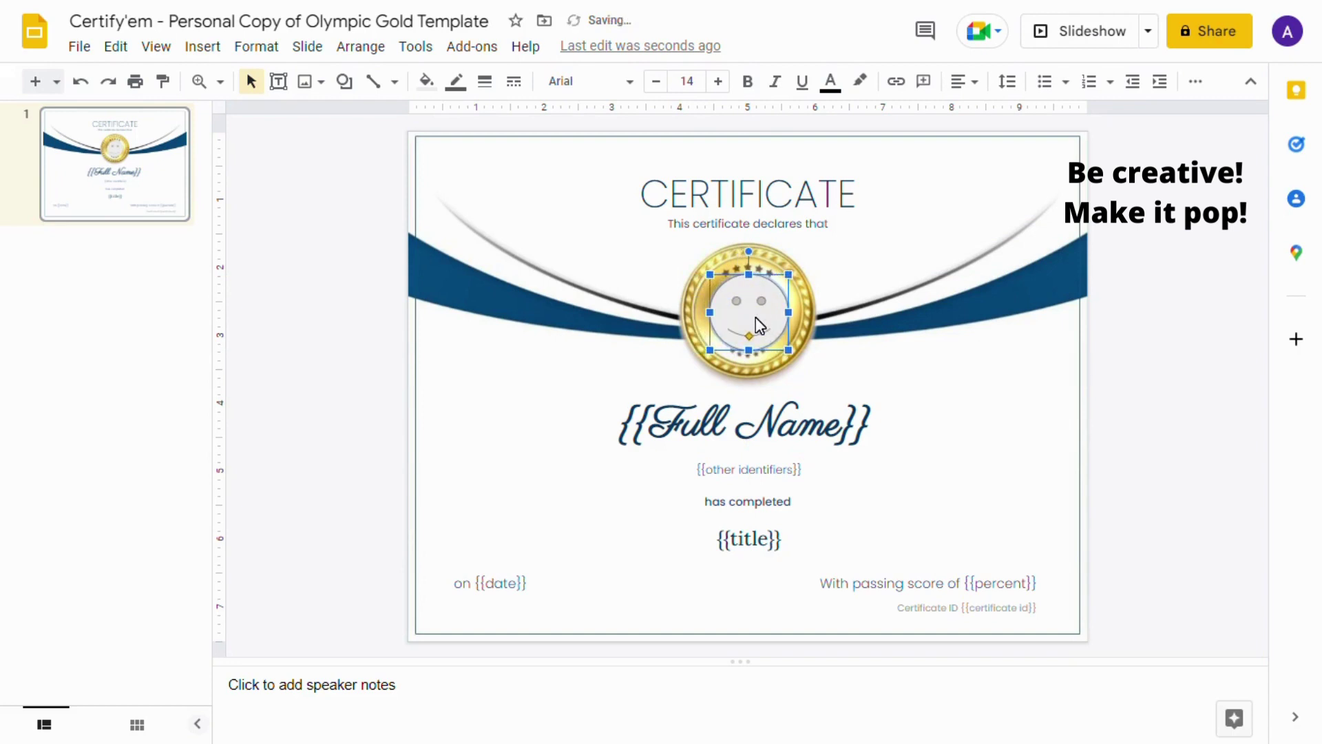
key("Down")
key("Left")
key("Up")
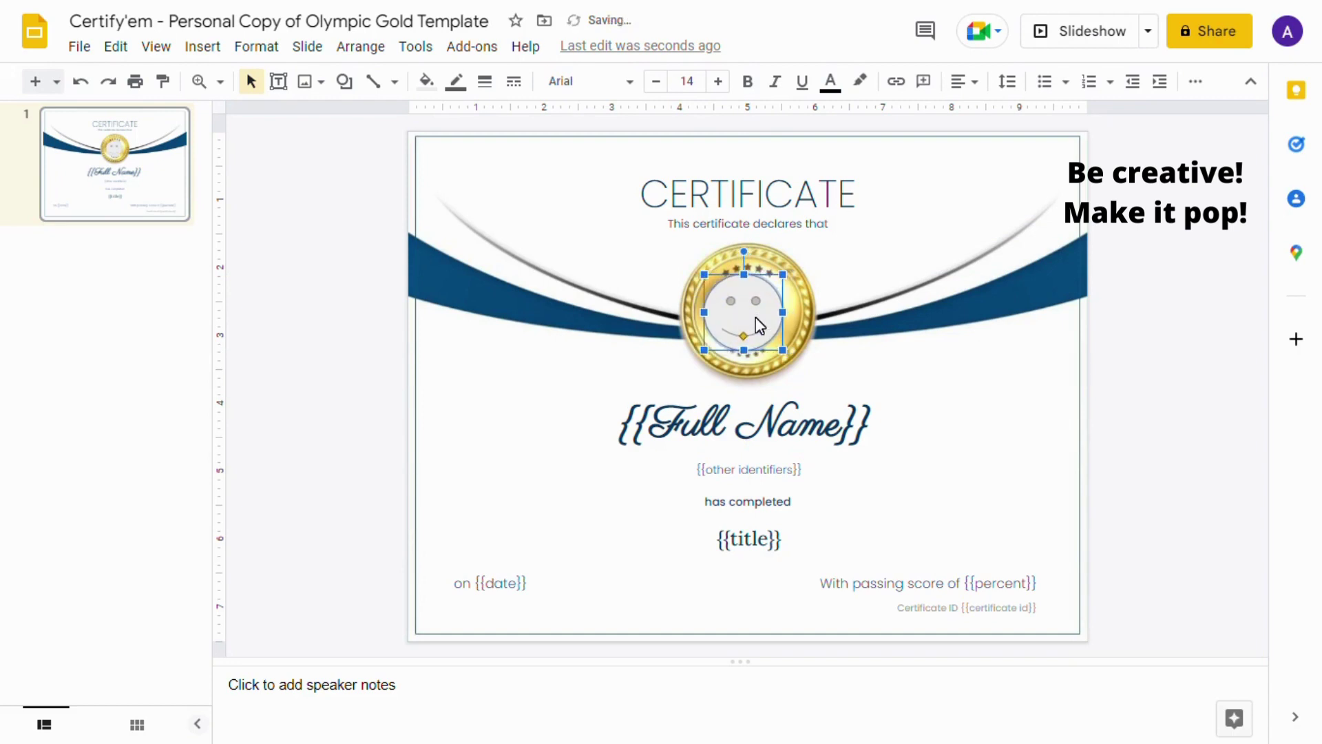
left_click(1032, 417)
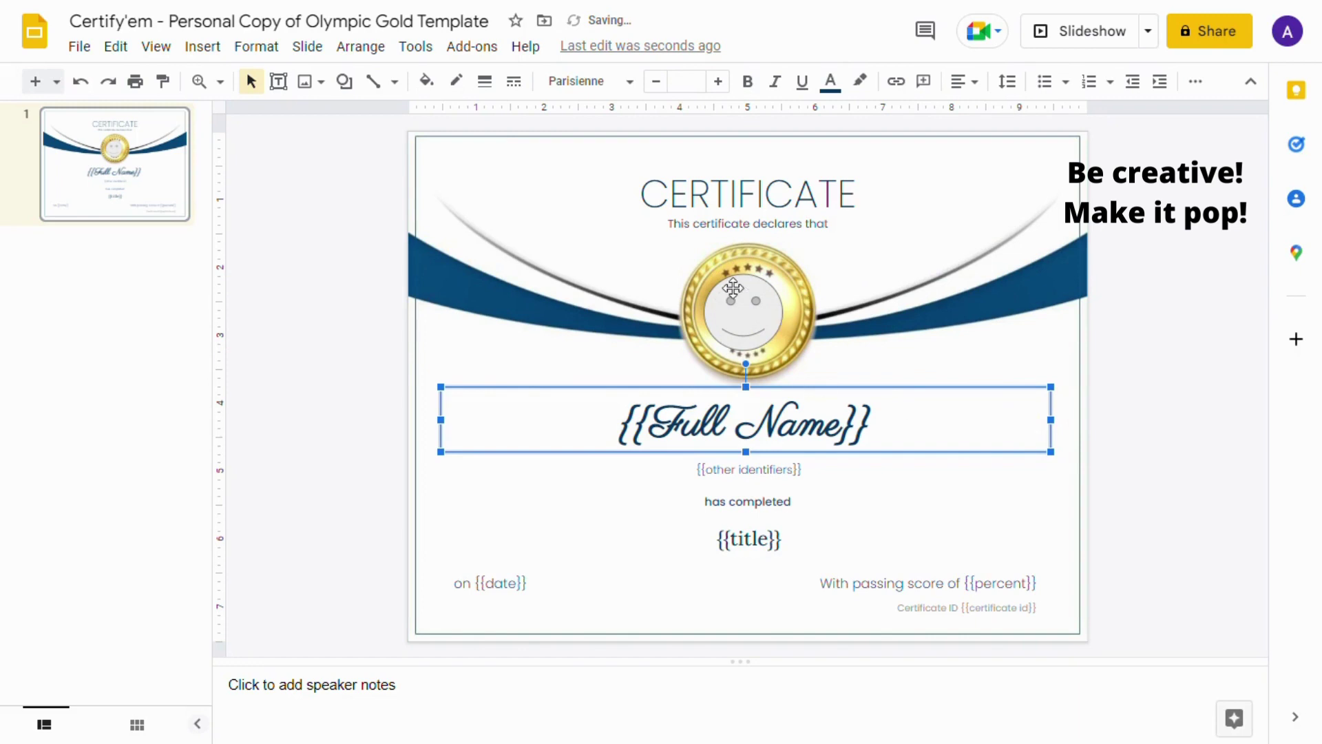
left_click(741, 313)
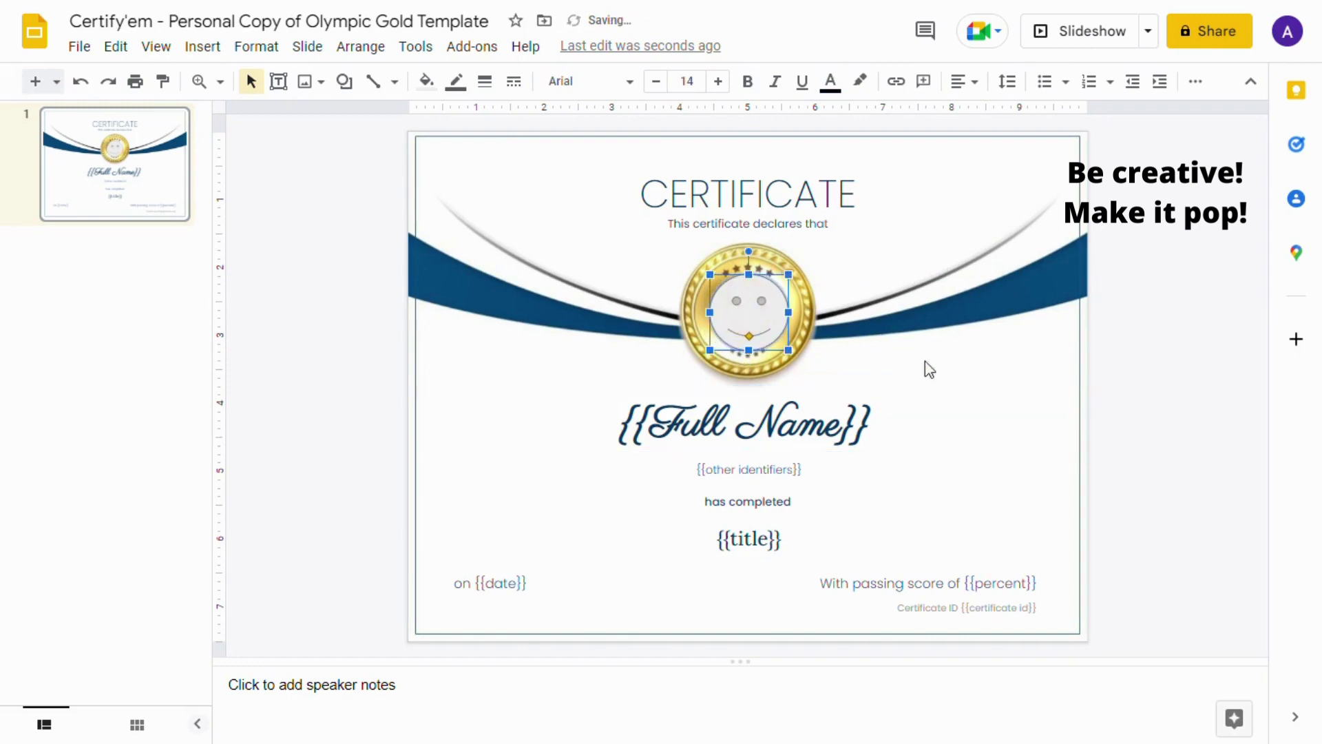
left_click(940, 373)
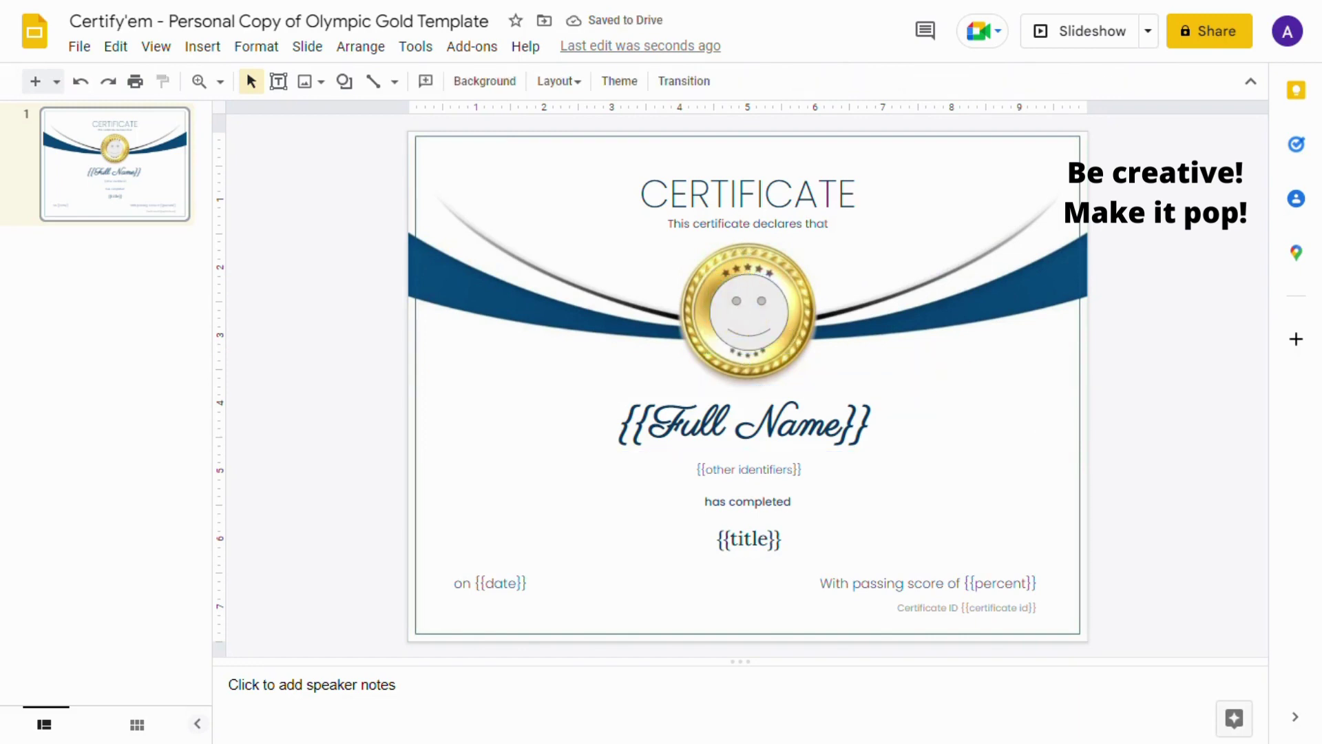
- Replace the certificate's heading with "Certificate of Completion"
double_click(734, 196)
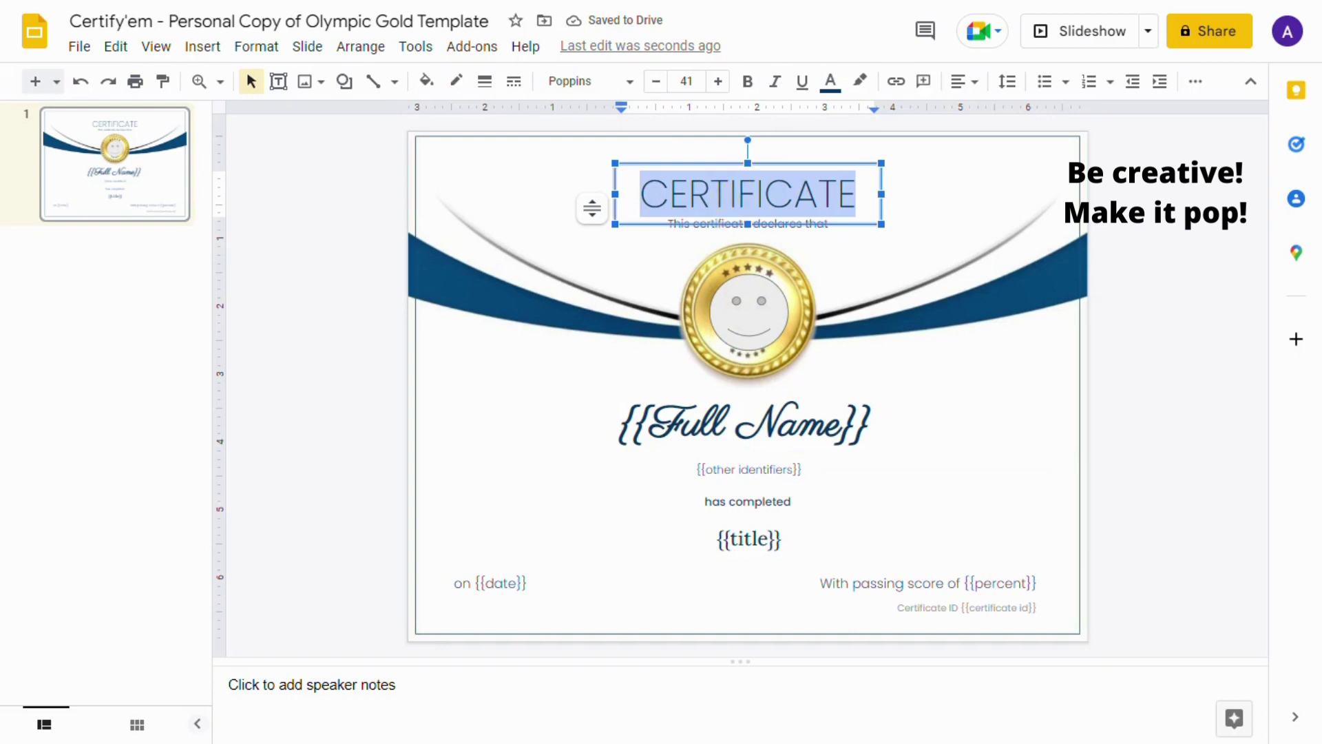
type("Certi")
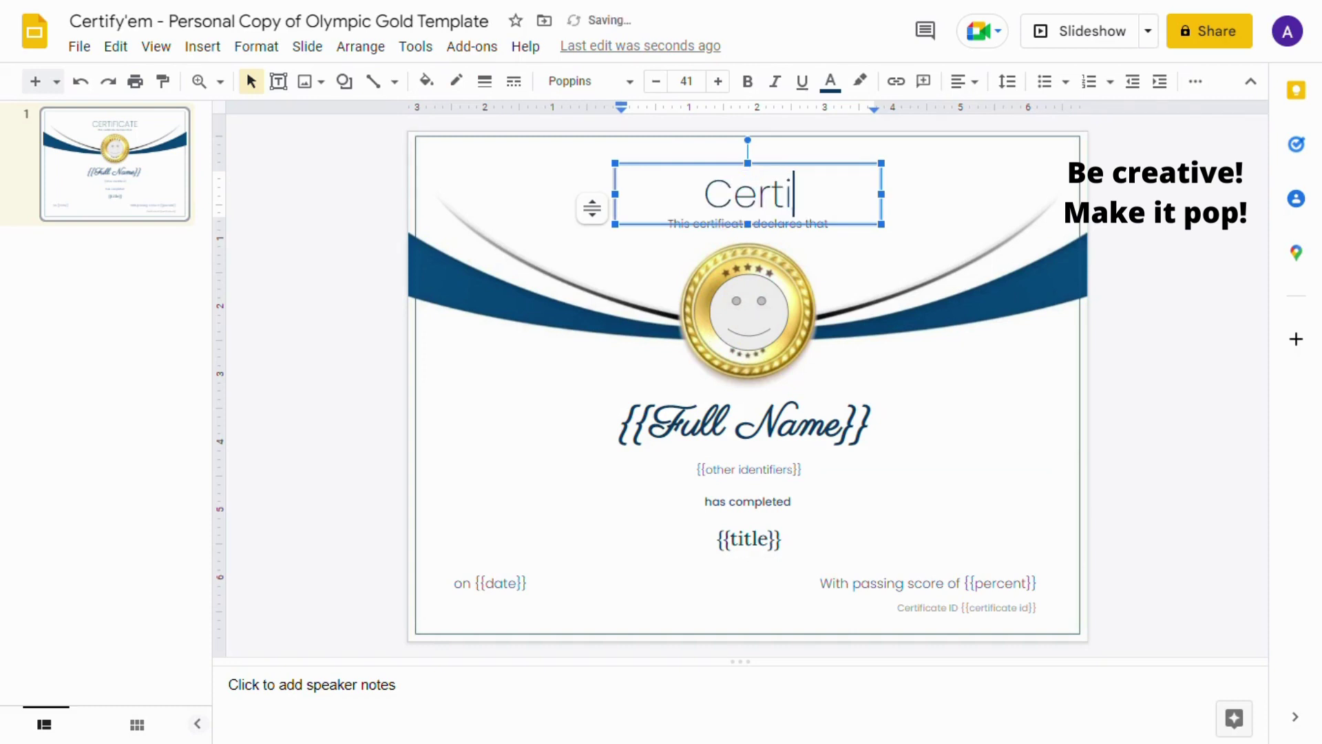
type("ficate of Co")
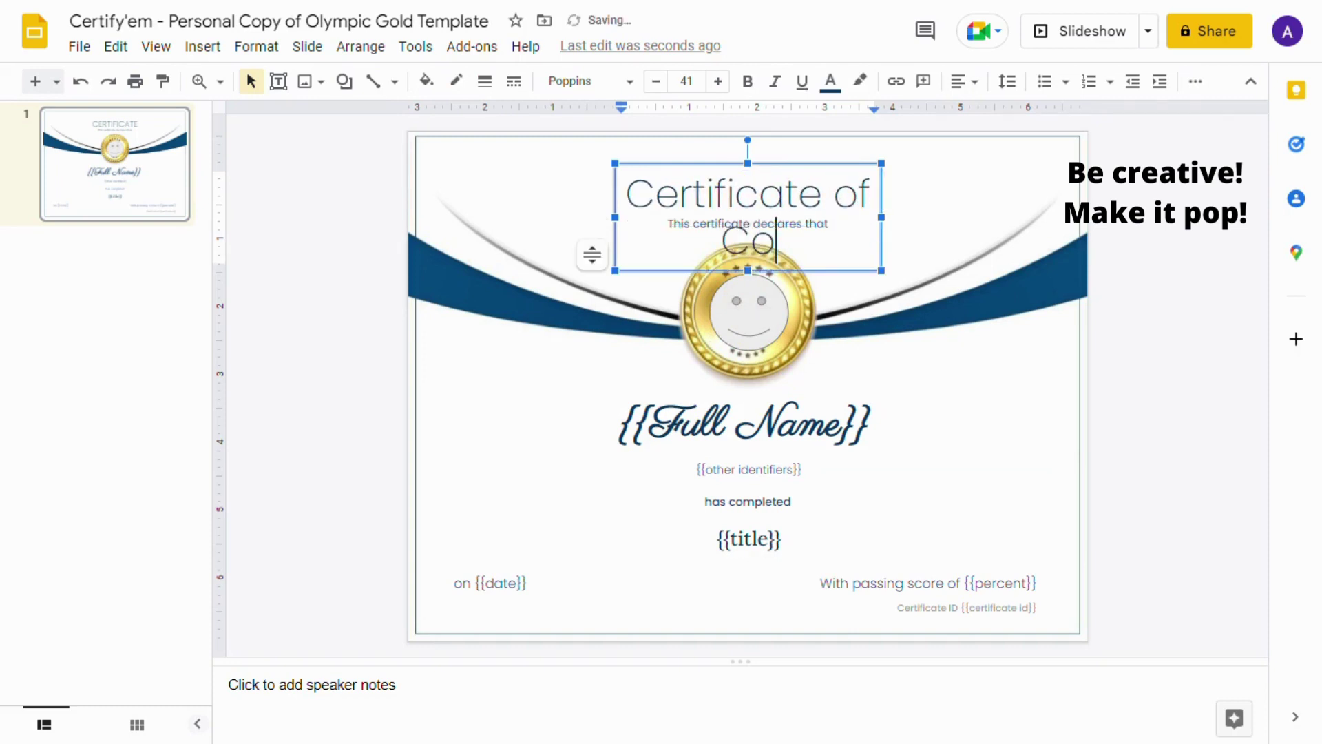
type("mpletion")
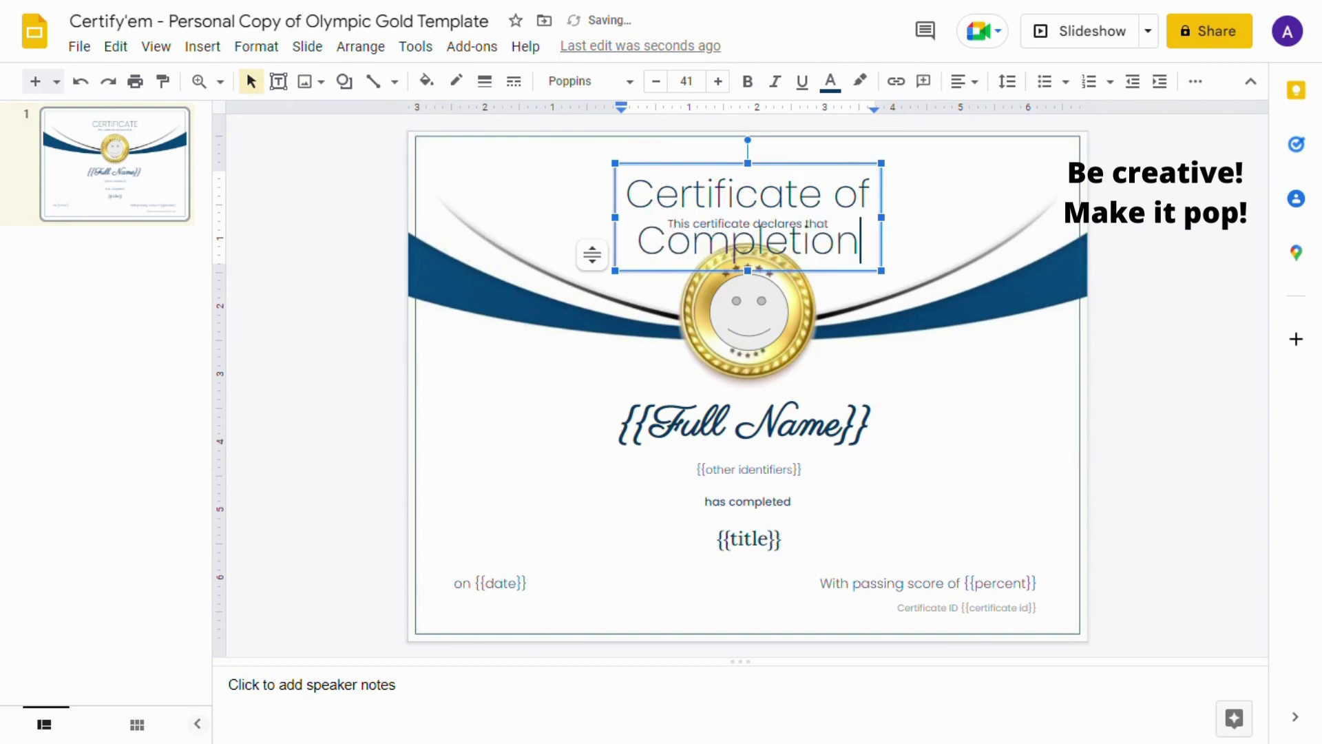
- Widen the heading's text box on both sides so the text fits on one line, and move it slightly up
left_click_drag(880, 216, 1033, 214)
left_click_drag(615, 217, 473, 208)
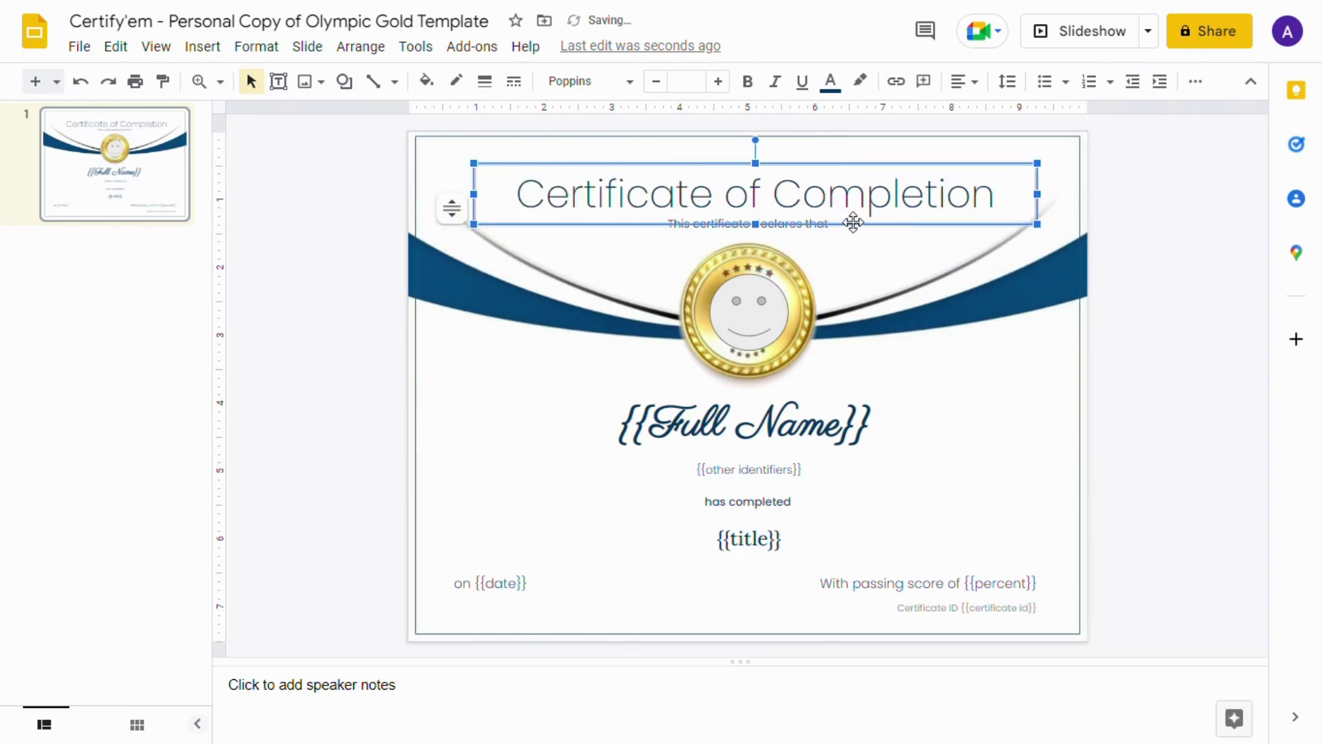
left_click_drag(853, 222, 853, 220)
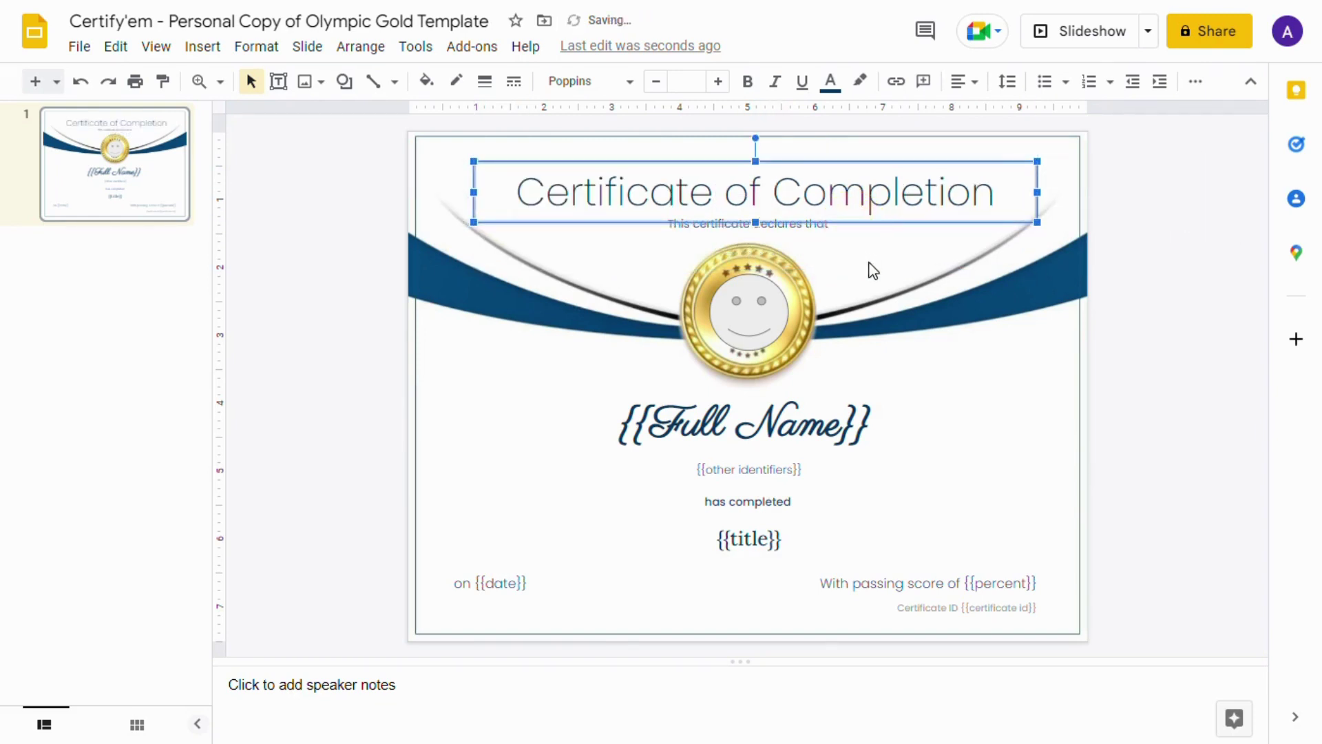
left_click(864, 265)
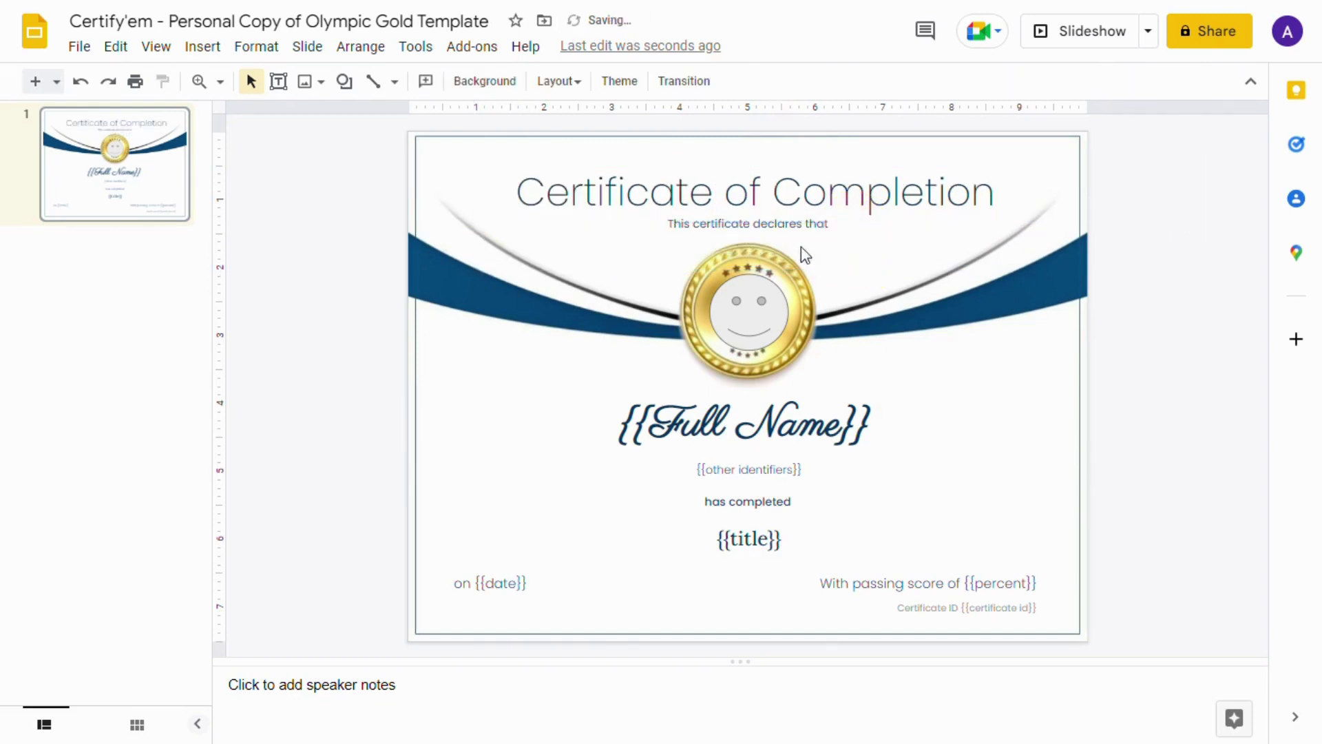
- Replace the line below the heading with "This certificate awards:"
left_click(696, 221)
left_click(694, 223)
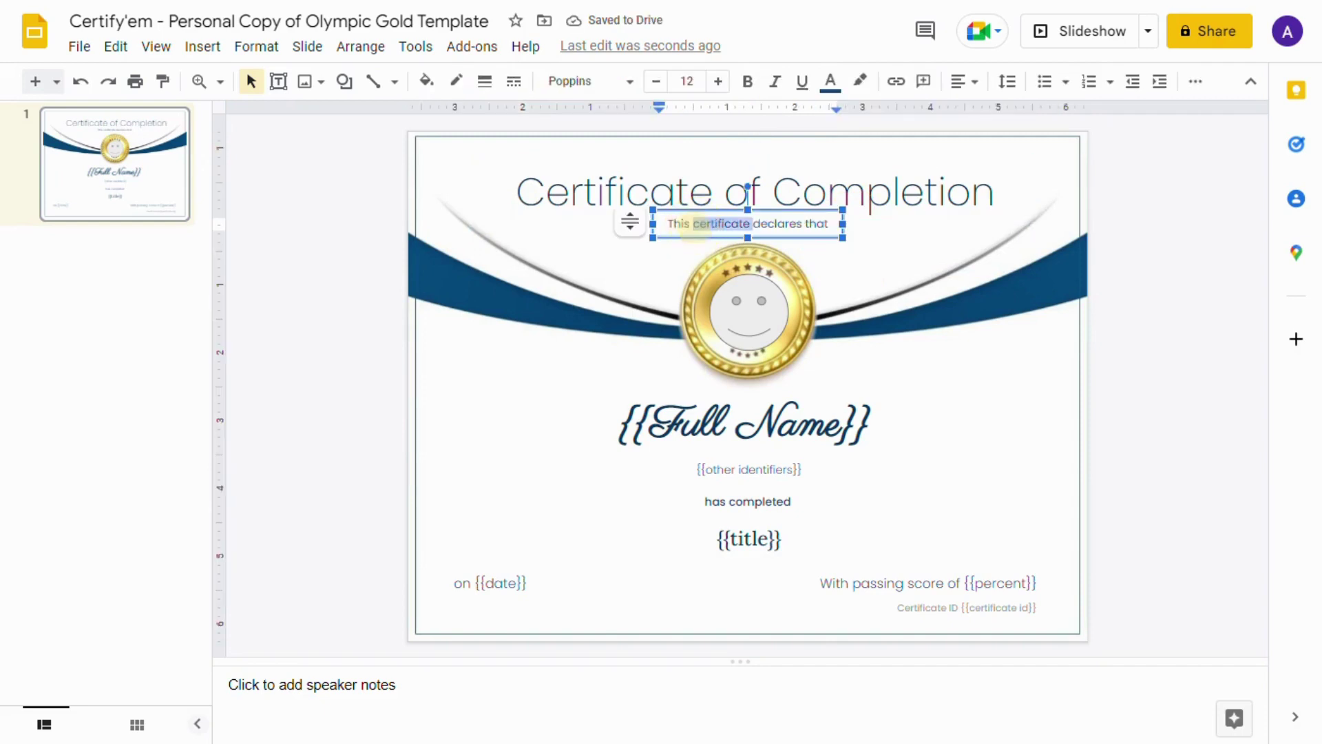
double_click(703, 224)
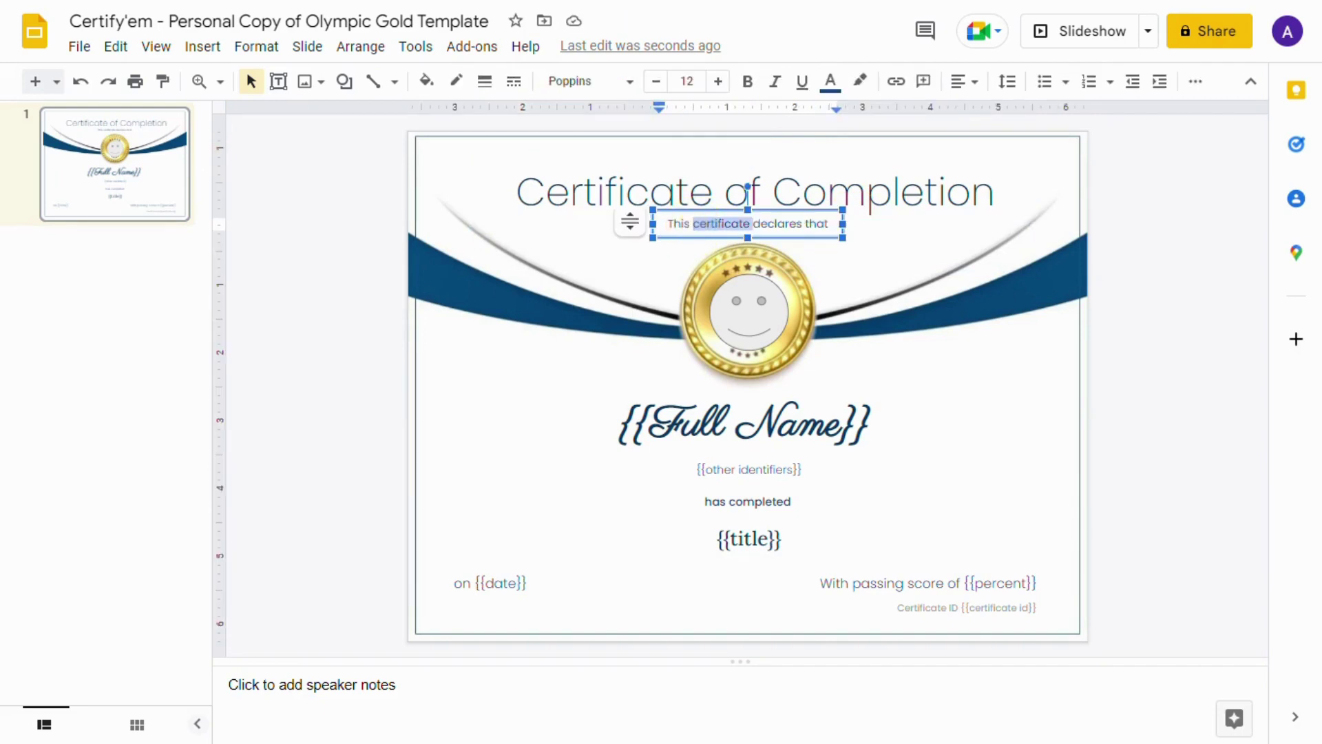
key("ctrl+a")
type("This ")
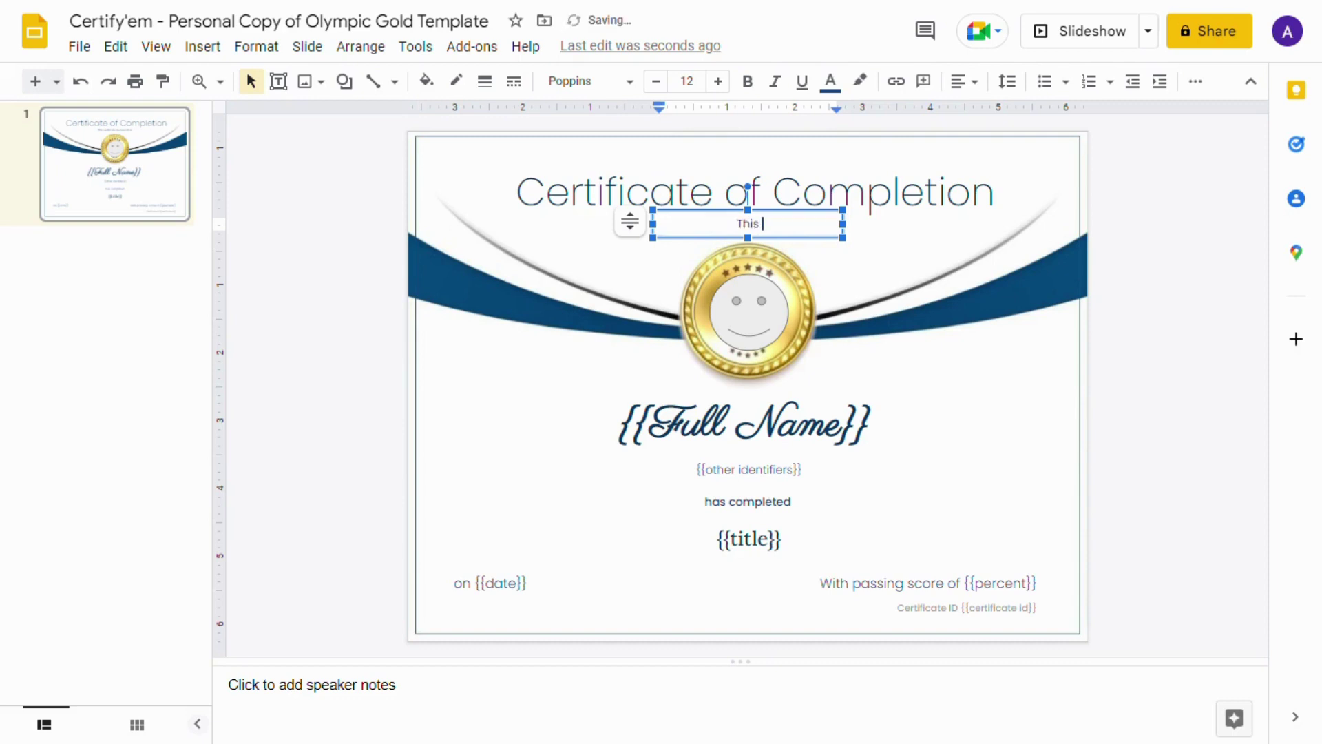
type("certificate awar")
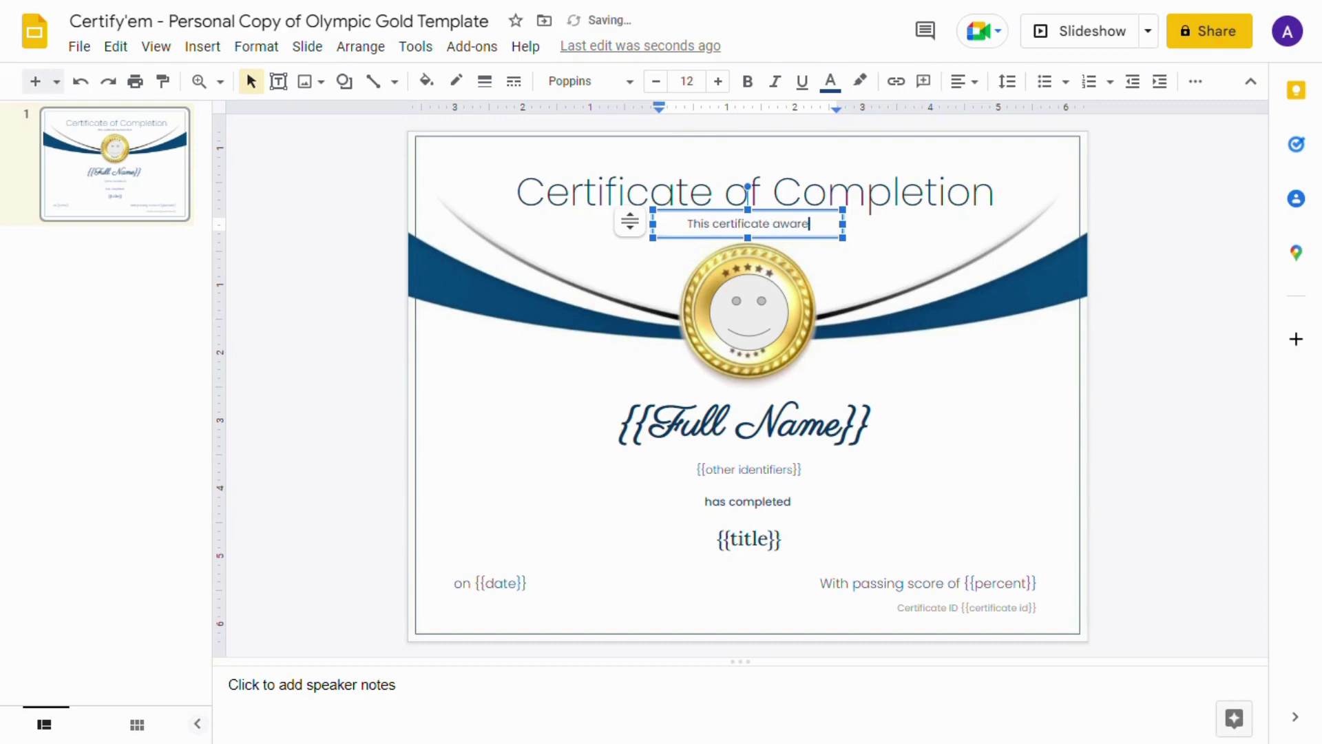
type("ds:")
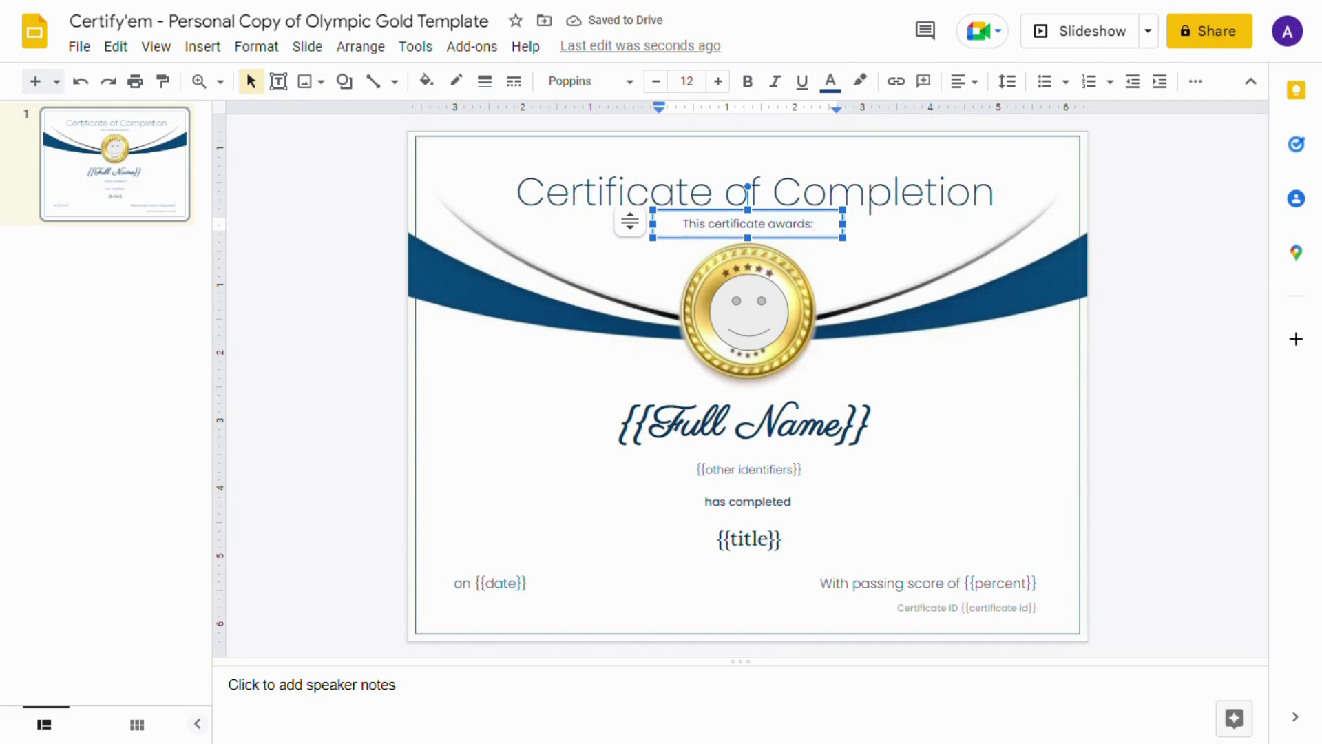
- Examine the certificate's remaining text boxes, including the completion line, title, passing score, certificate ID and full name placeholders
left_click(728, 501)
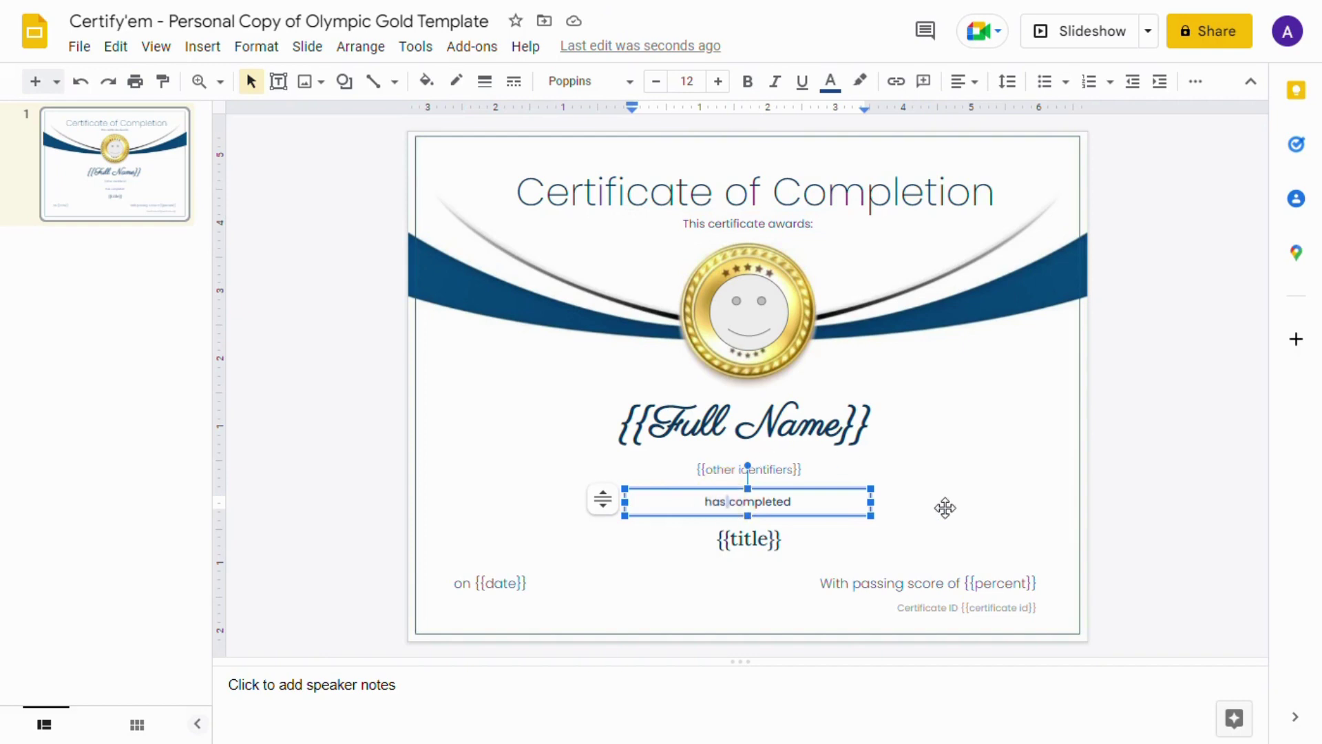
left_click(1096, 497)
left_click(1026, 483)
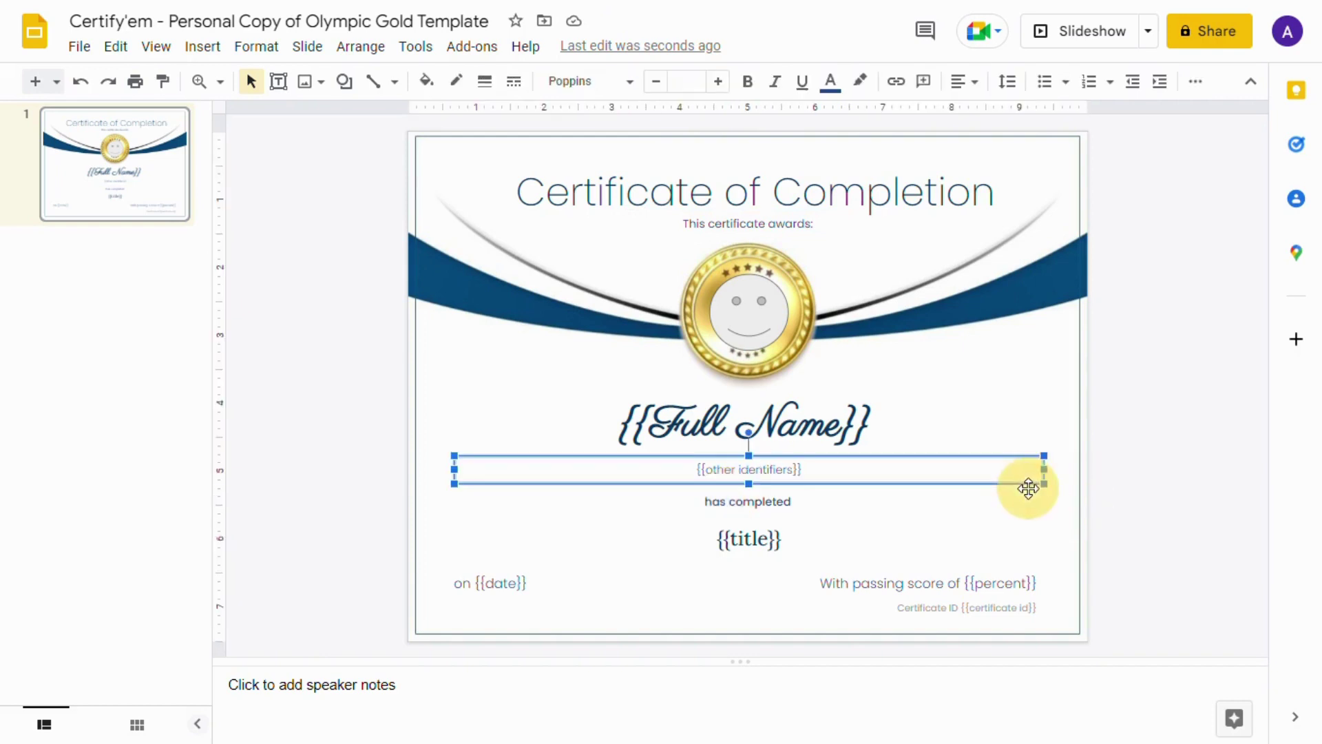
left_click(776, 501)
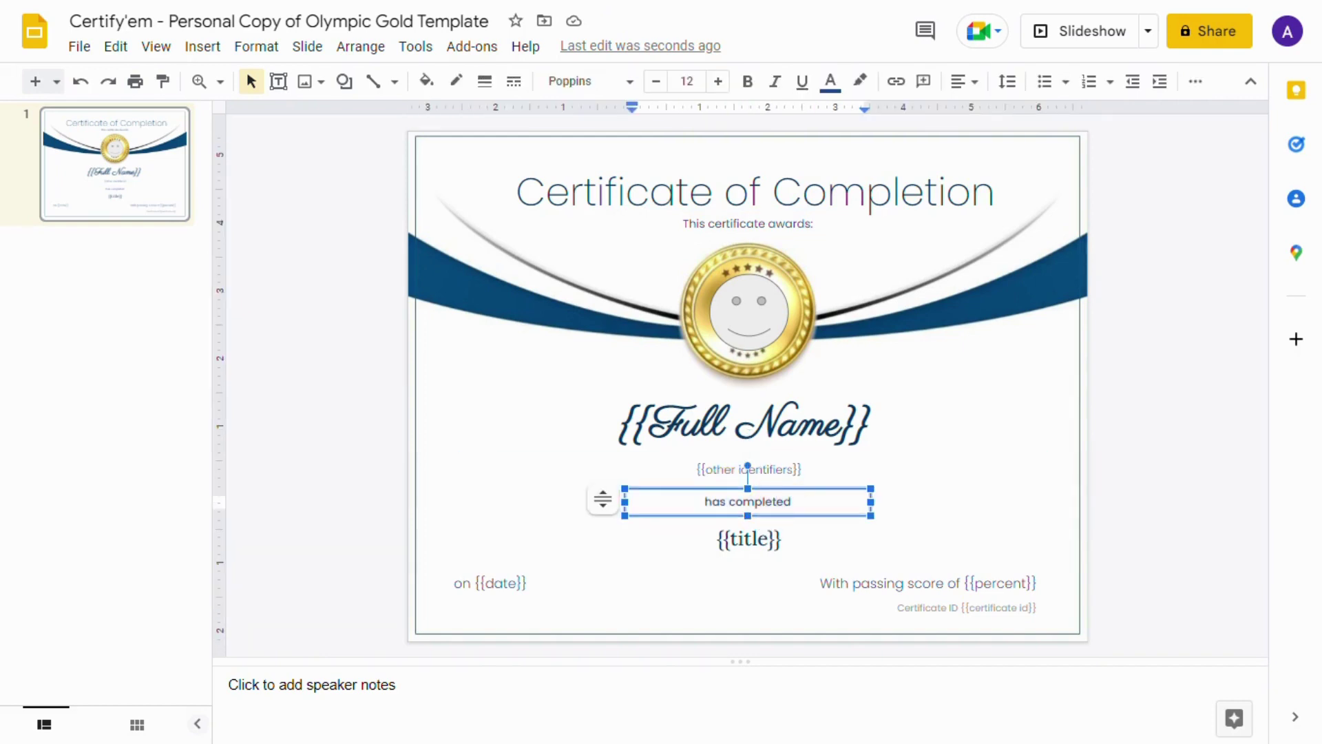
left_click(770, 538)
left_click(915, 592)
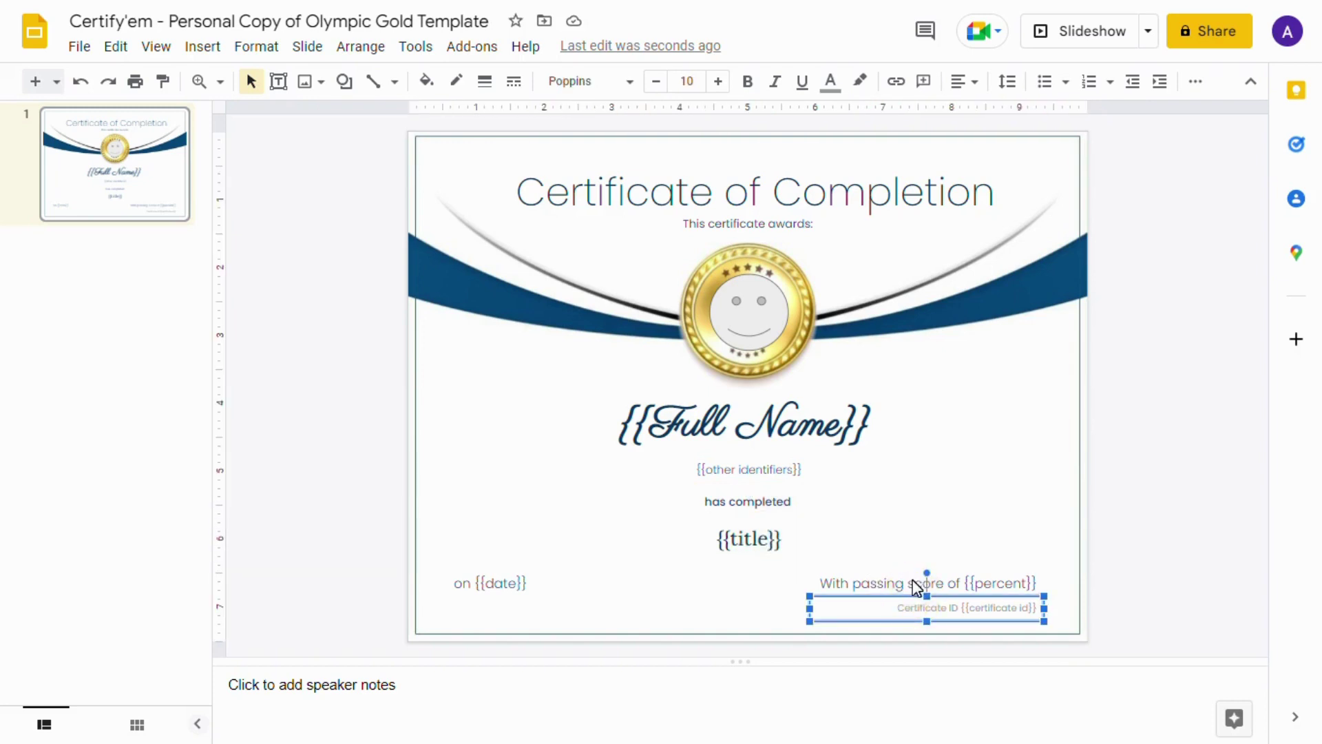
left_click(915, 585)
left_click(1066, 539)
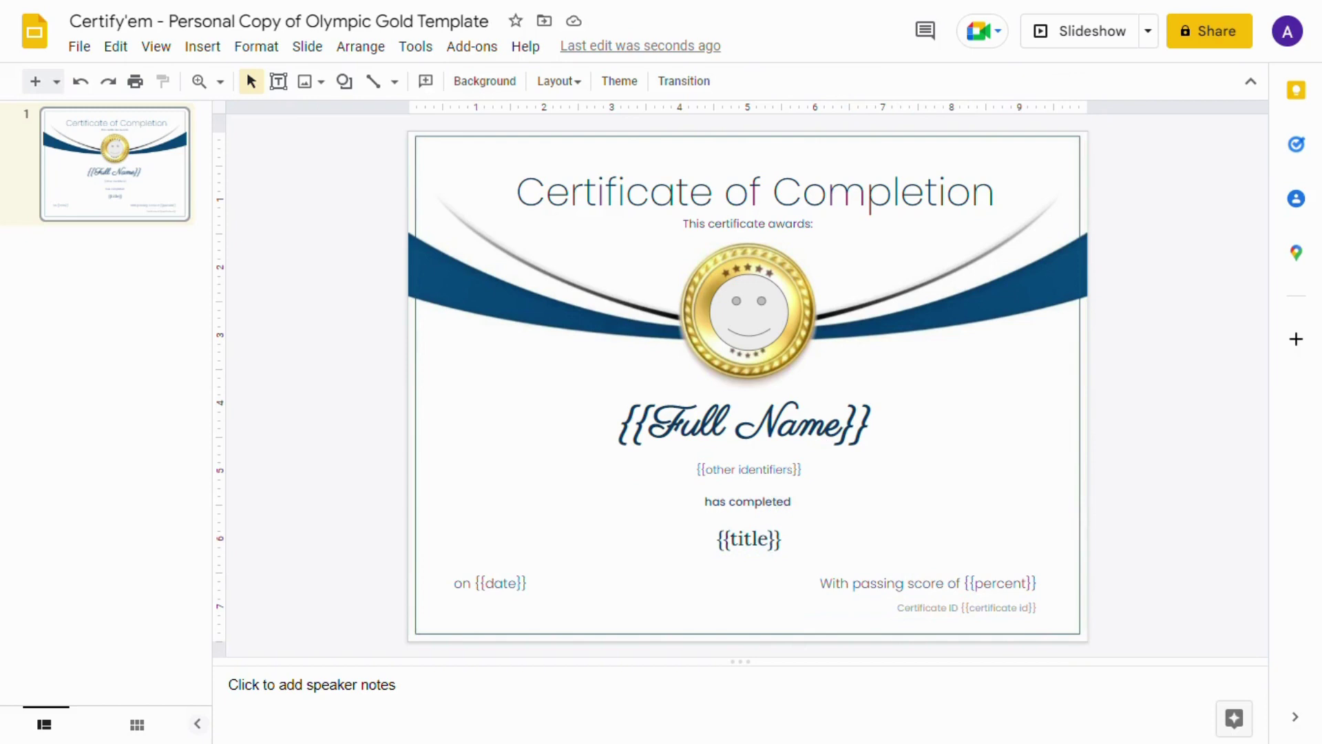
left_click(647, 422)
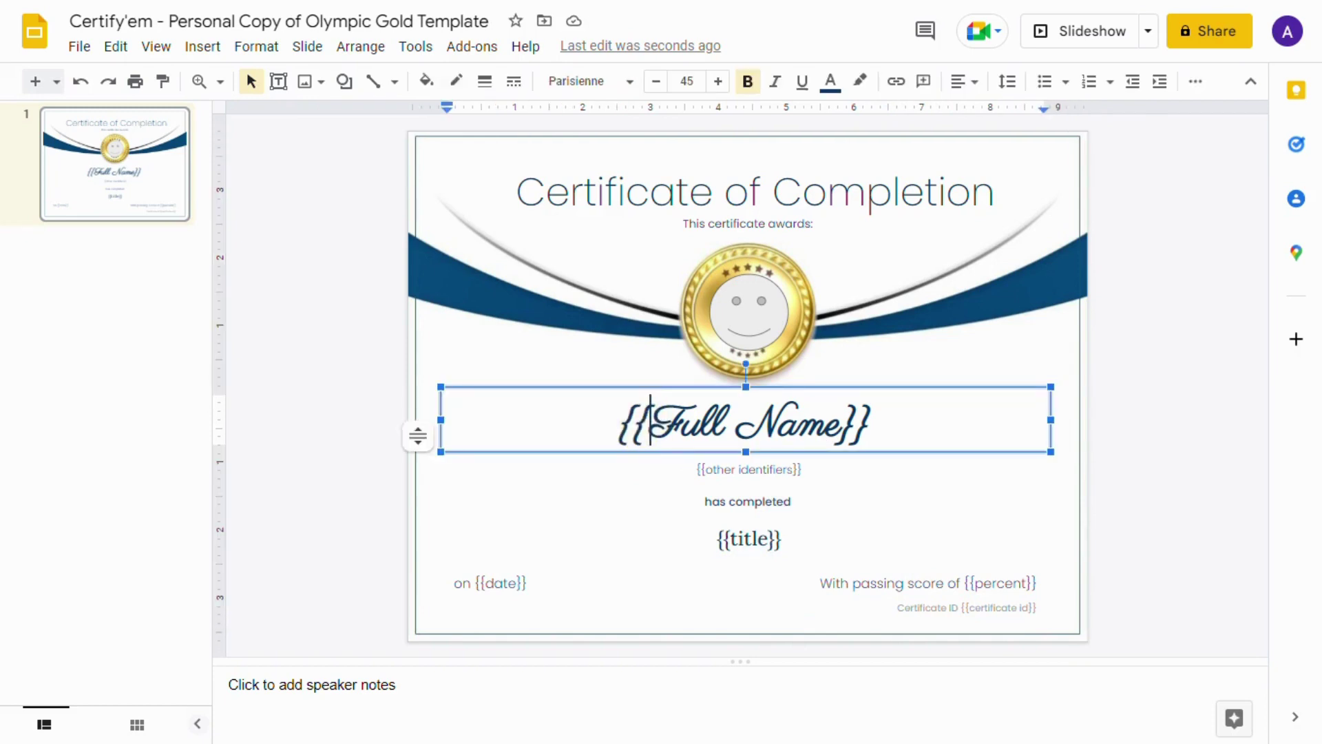
left_click(883, 425)
double_click(856, 423)
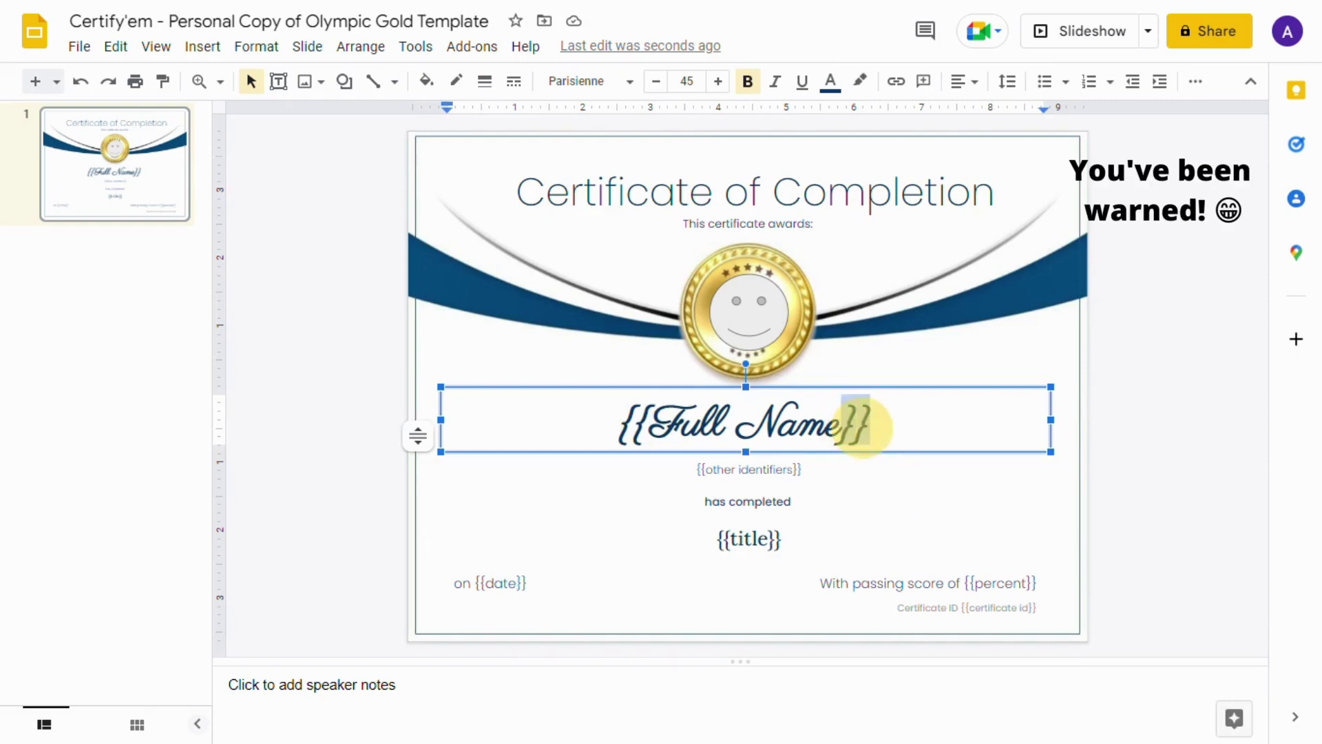
double_click(609, 422)
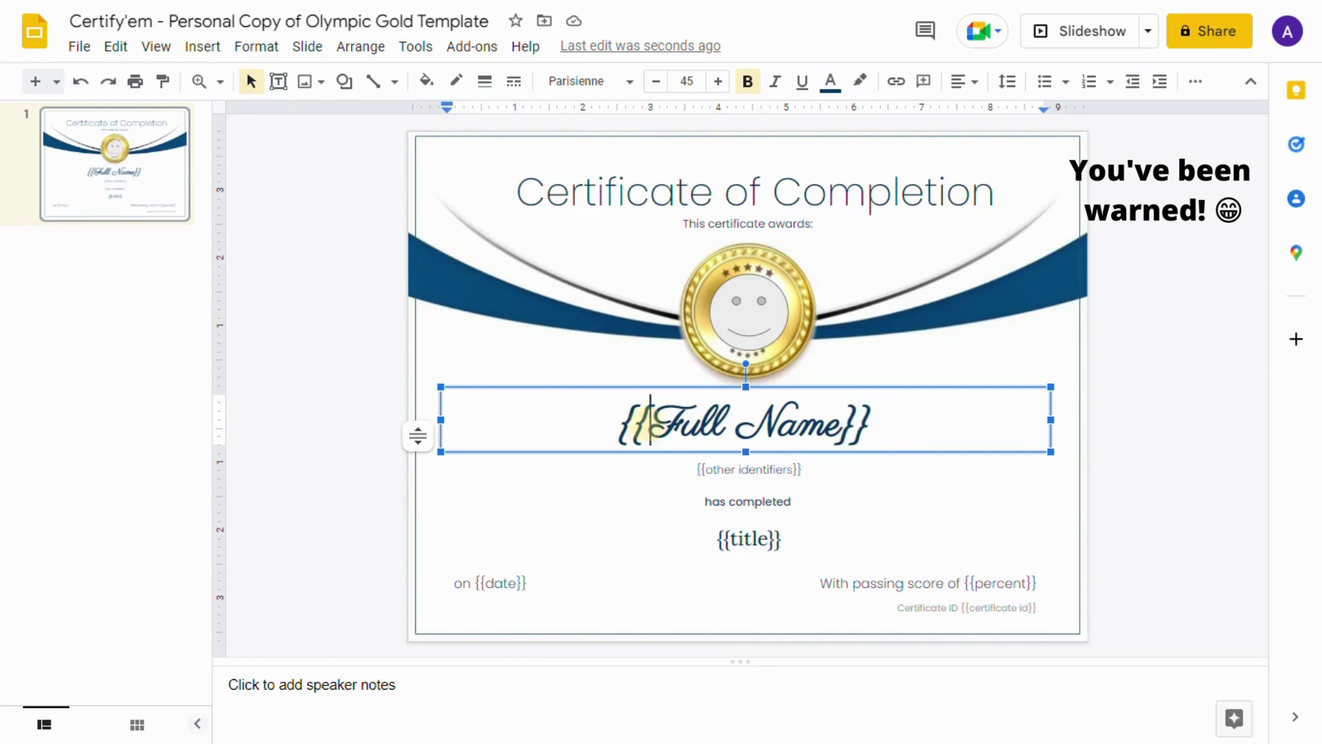
left_click(885, 500)
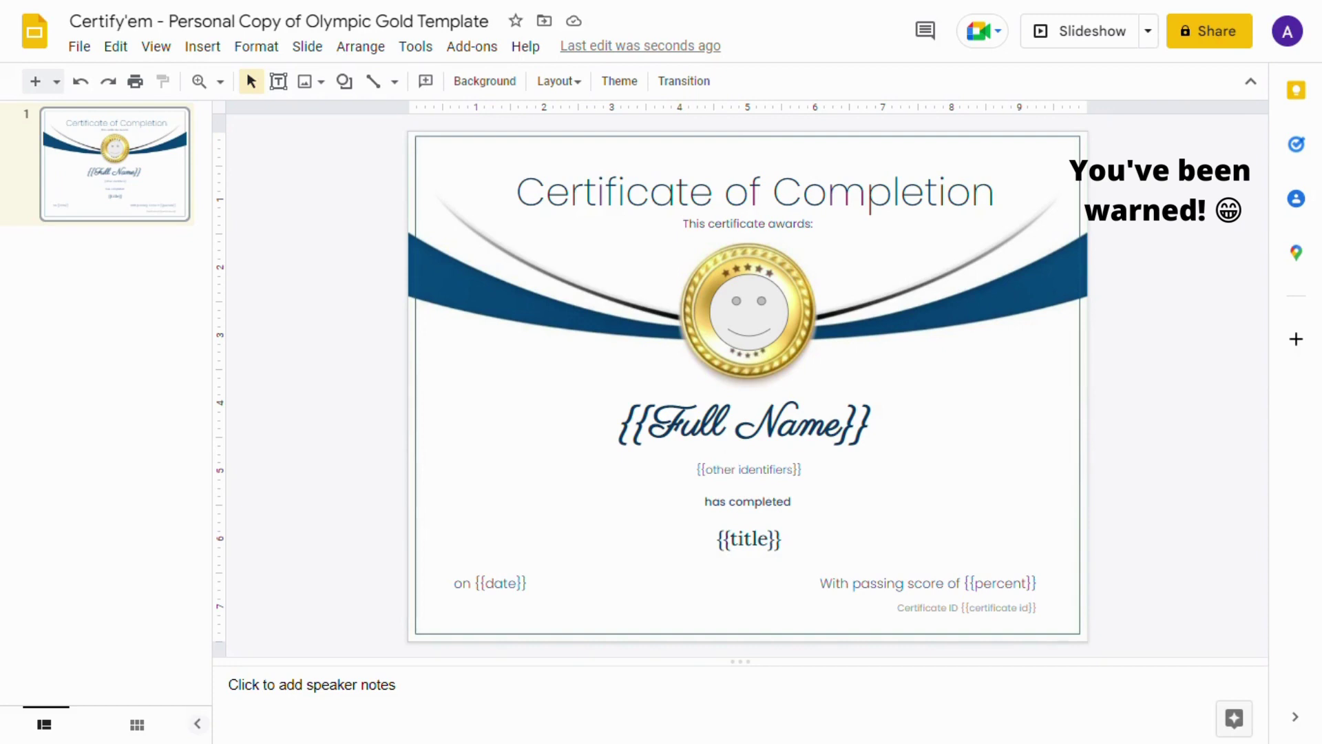
- Delete the "{{other identifiers}}" text box from the certificate
left_click(736, 469)
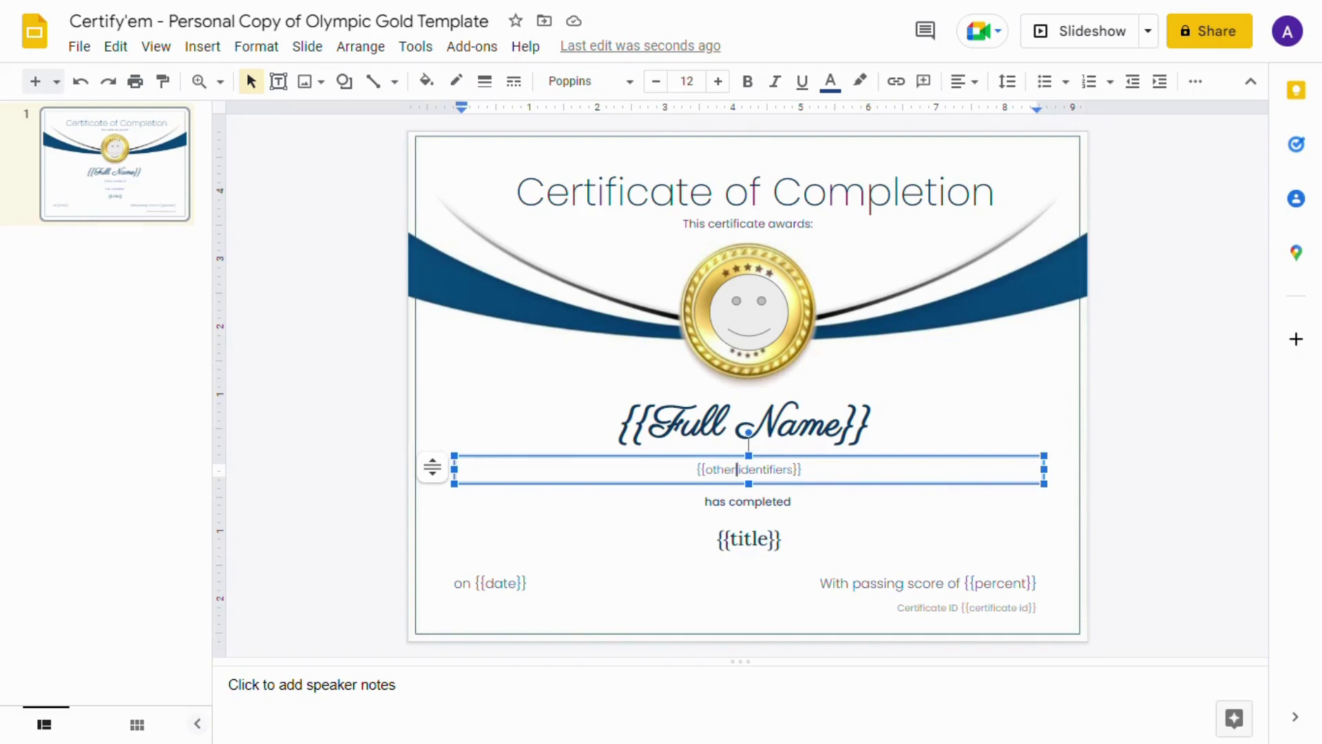
left_click(885, 456)
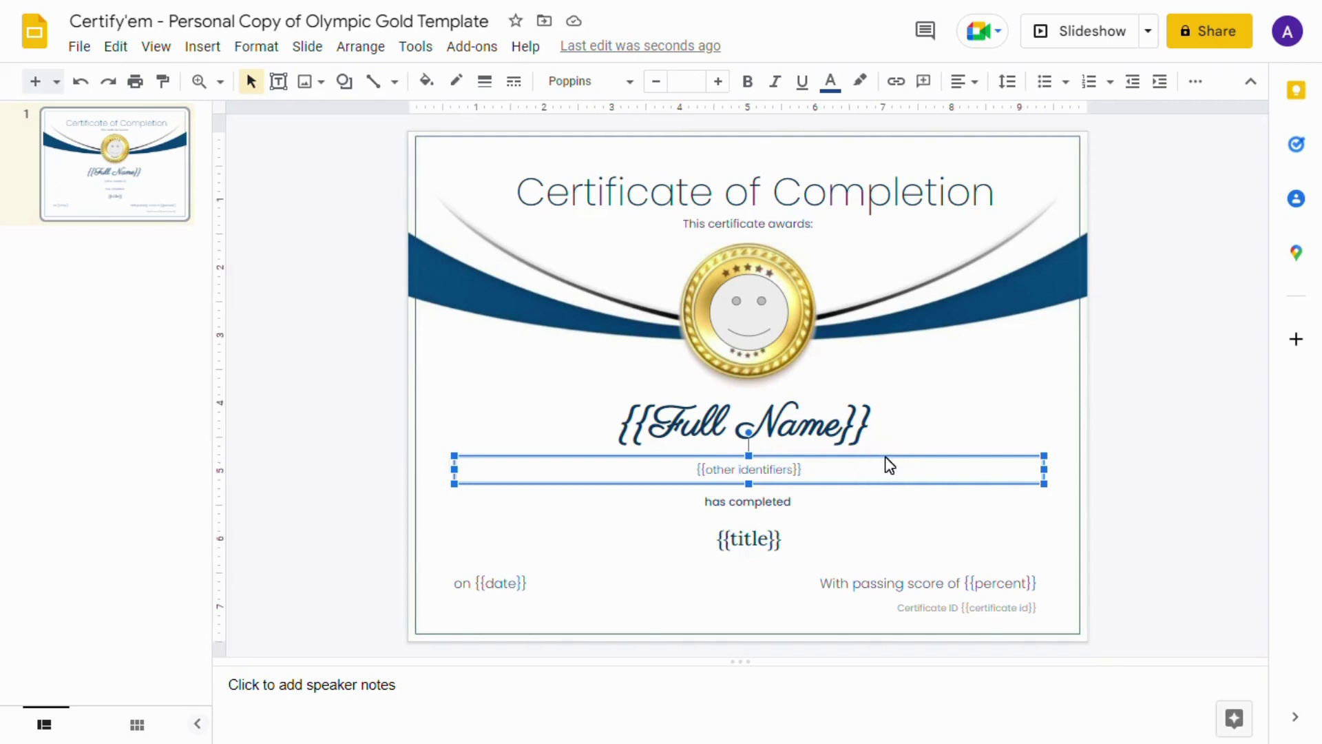
key("Delete")
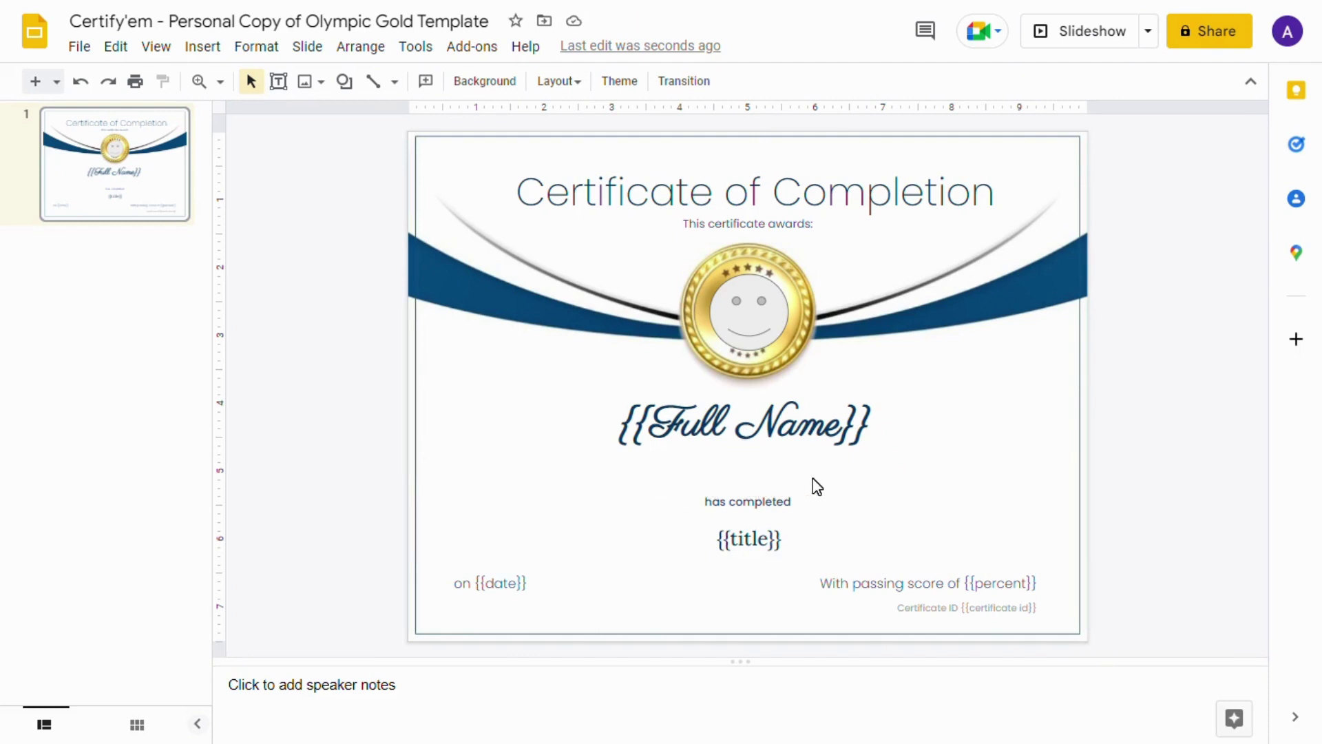
- Move the "has completed" line up just below the full name placeholder, and move the "{{title}}" text box up beneath it
left_click(748, 504)
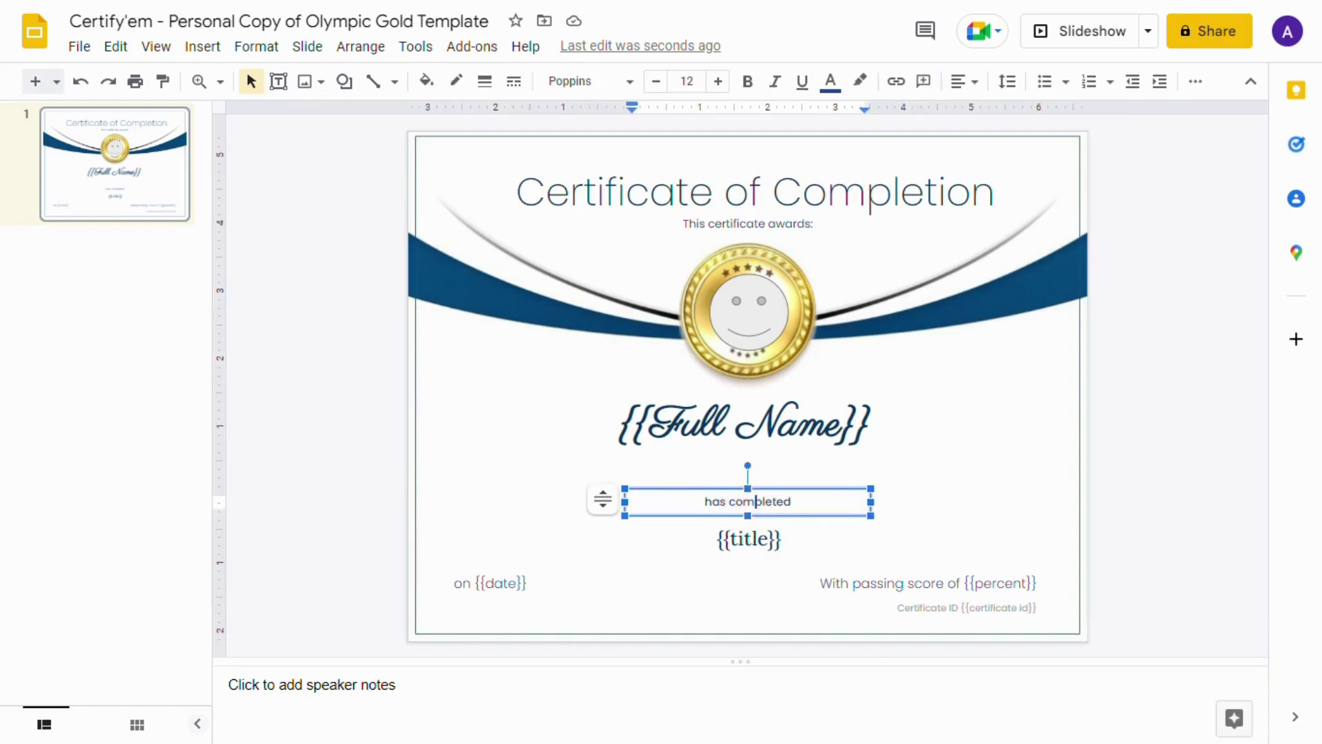
left_click_drag(787, 491, 787, 454)
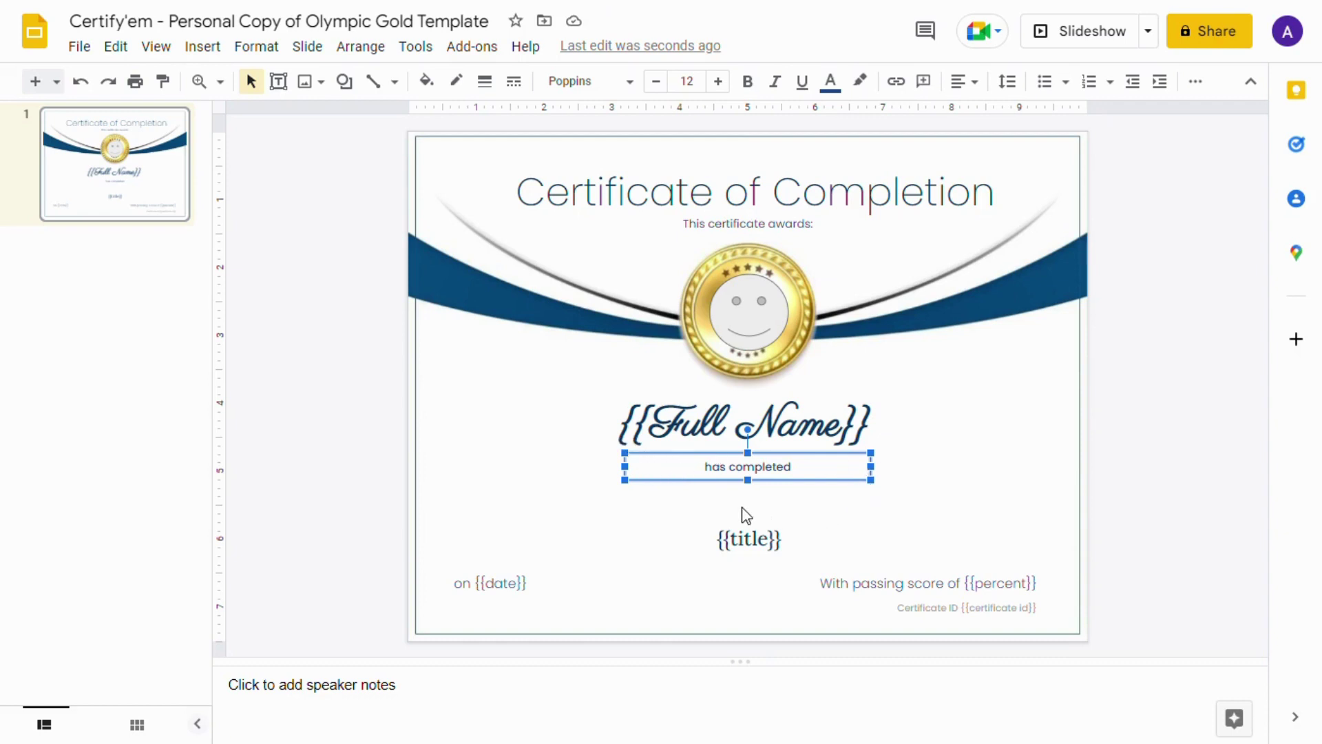
left_click(720, 513)
left_click(737, 539)
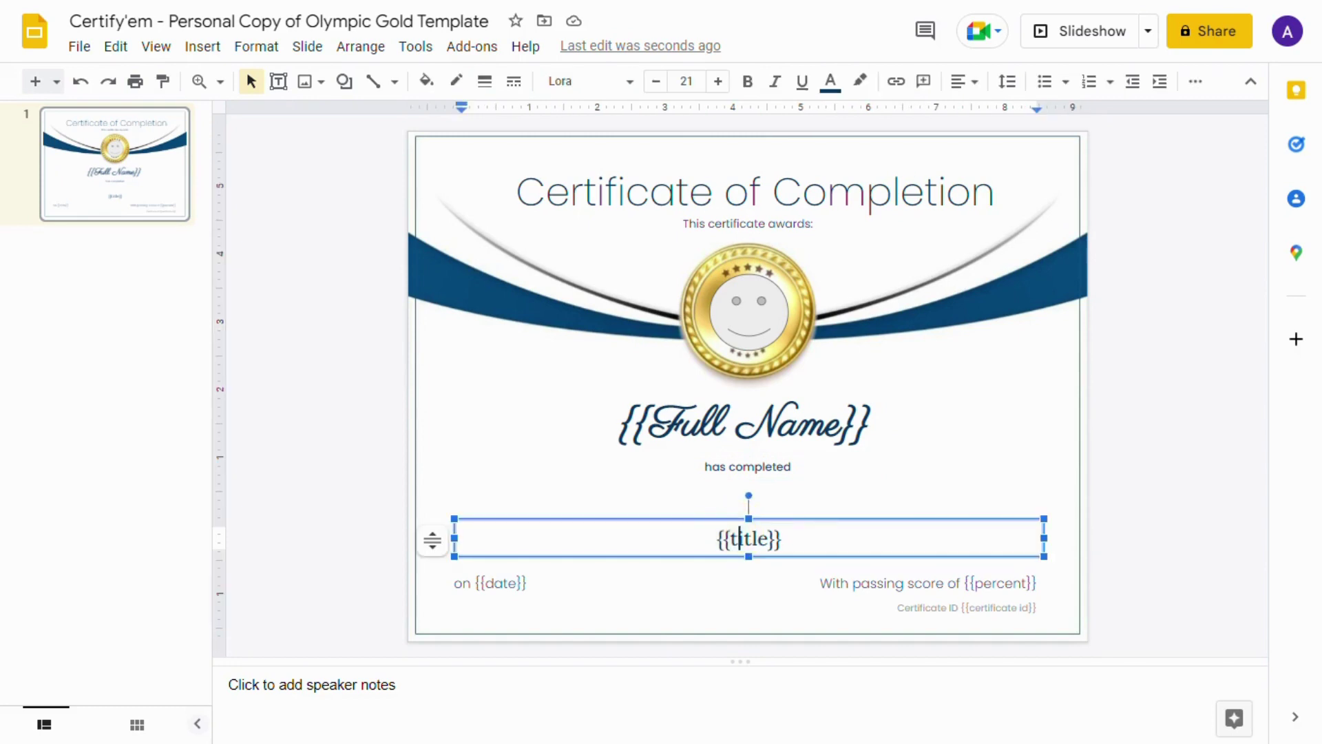
left_click_drag(735, 521, 732, 490)
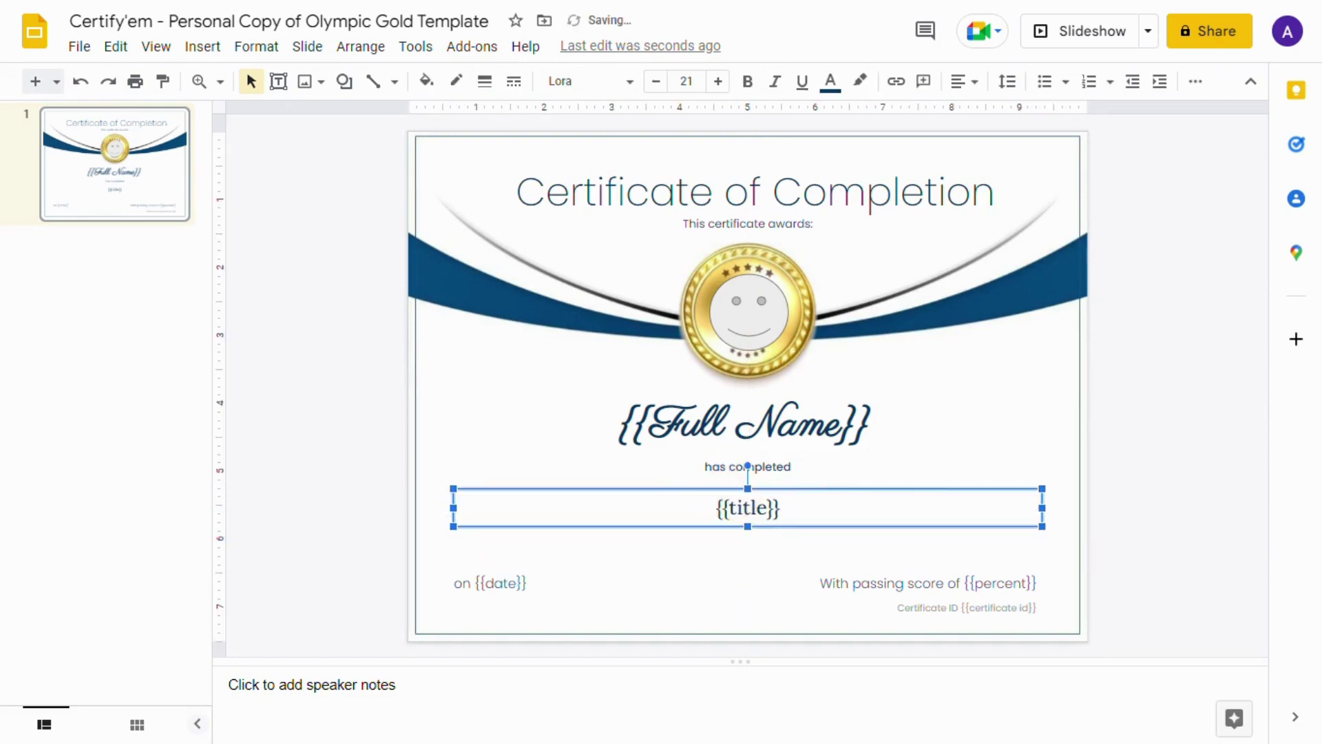
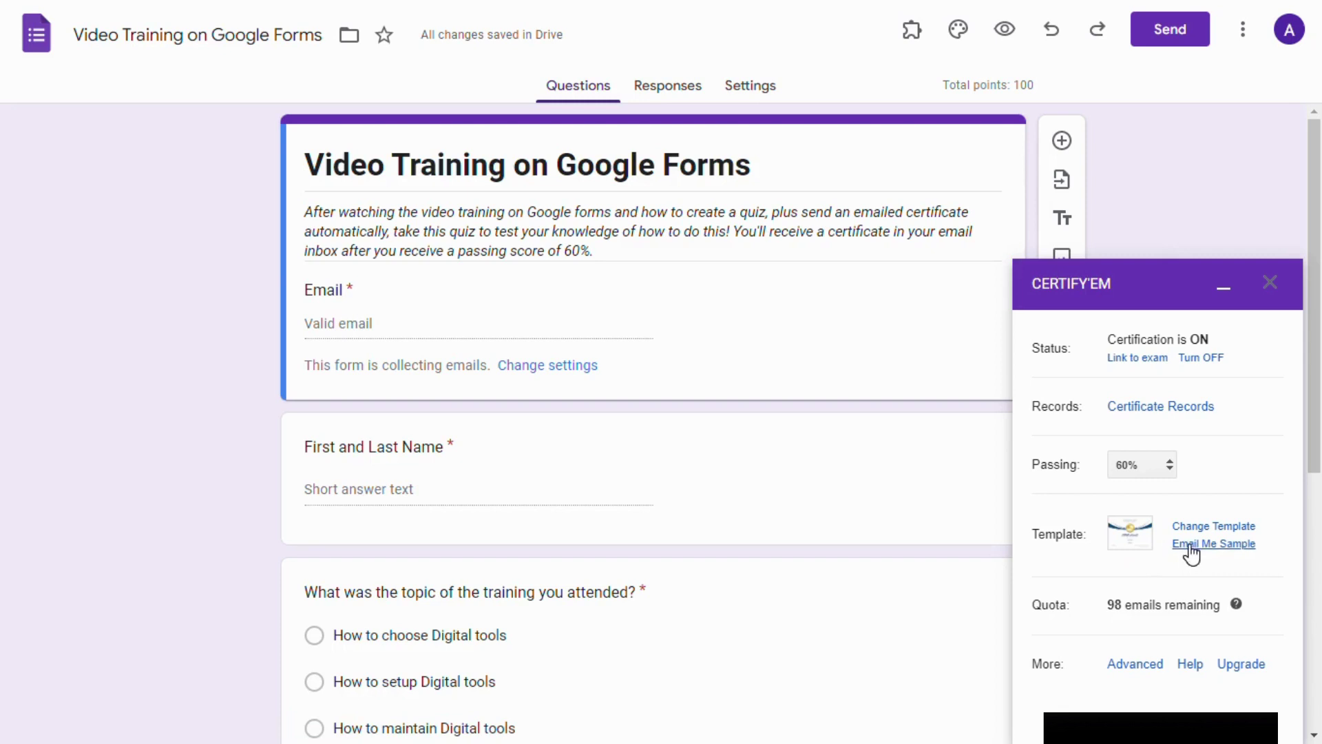
- Have Certify'em email a sample certificate of the edited template, and view the PDF attached to "Your Sample Certificate!" in Gmail
left_click(1191, 544)
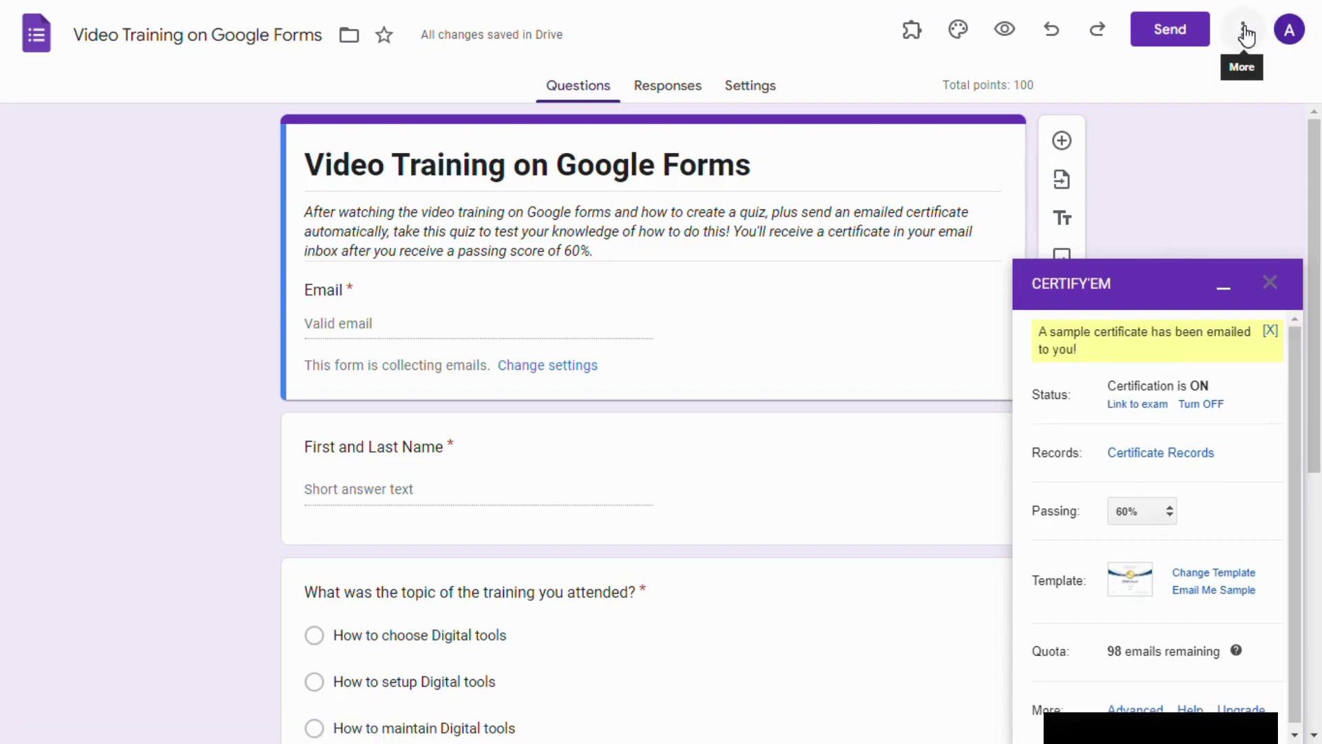
key("alt+Tab")
key("alt+Tab")
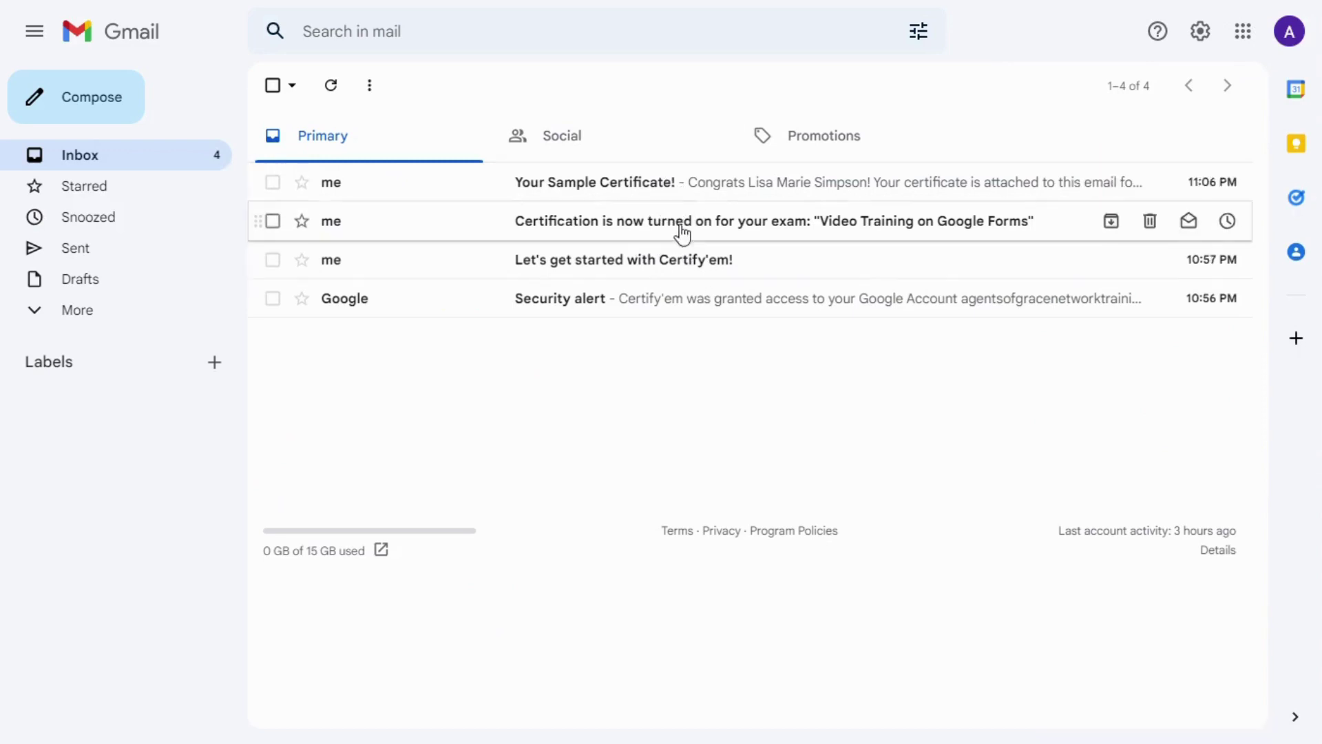
left_click(692, 188)
mouse_move(443, 456)
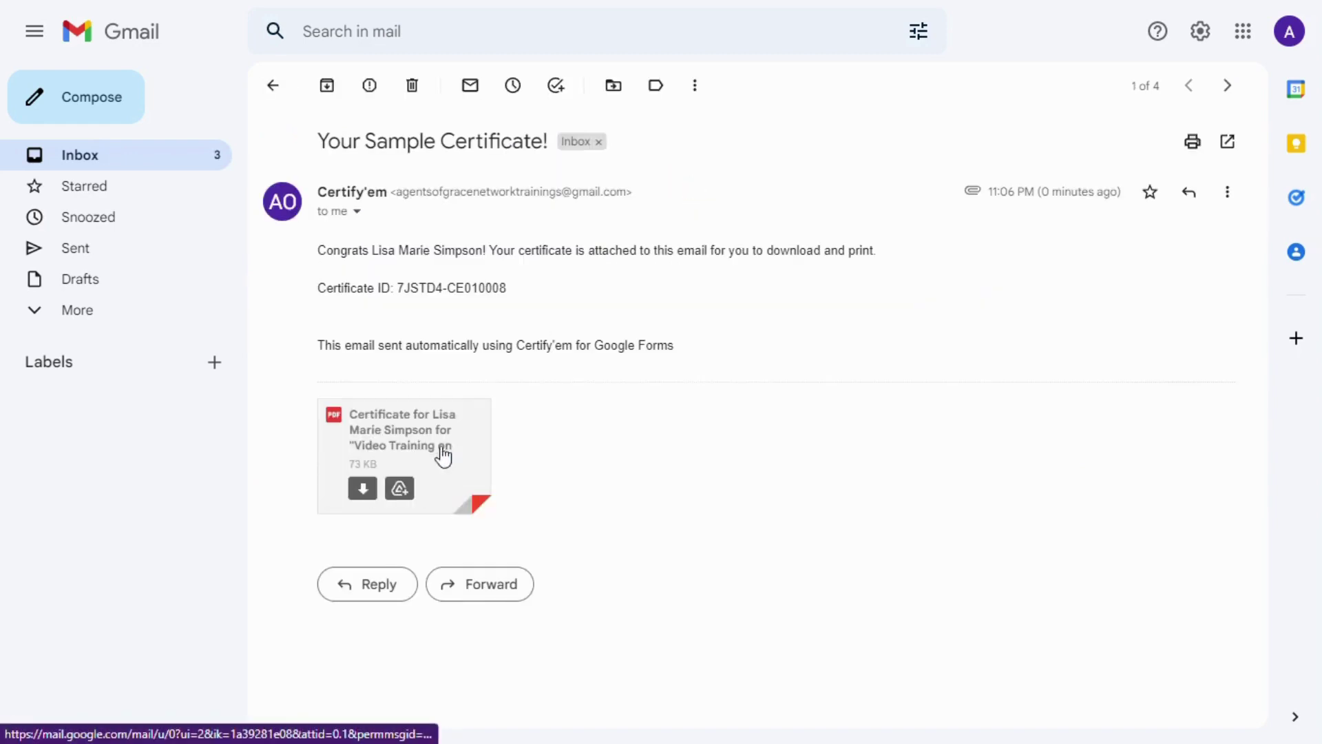
left_click(407, 438)
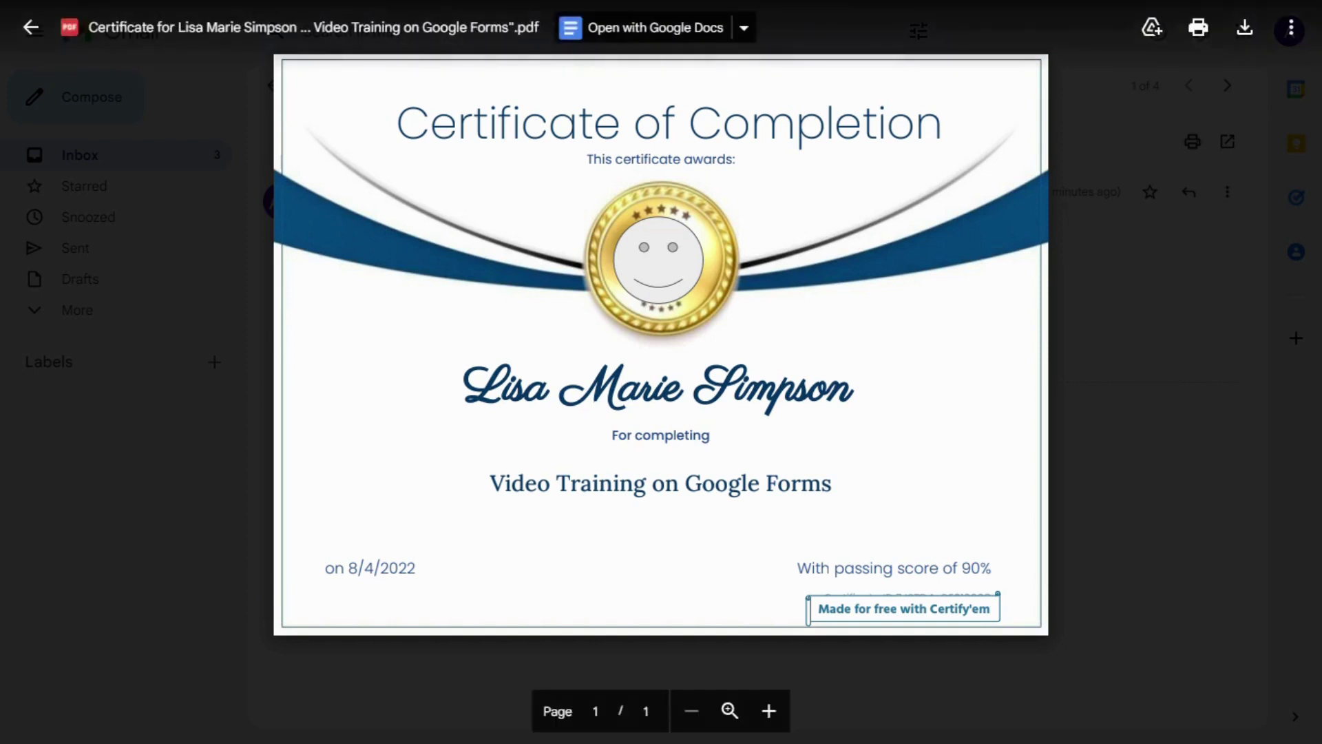
left_click(32, 30)
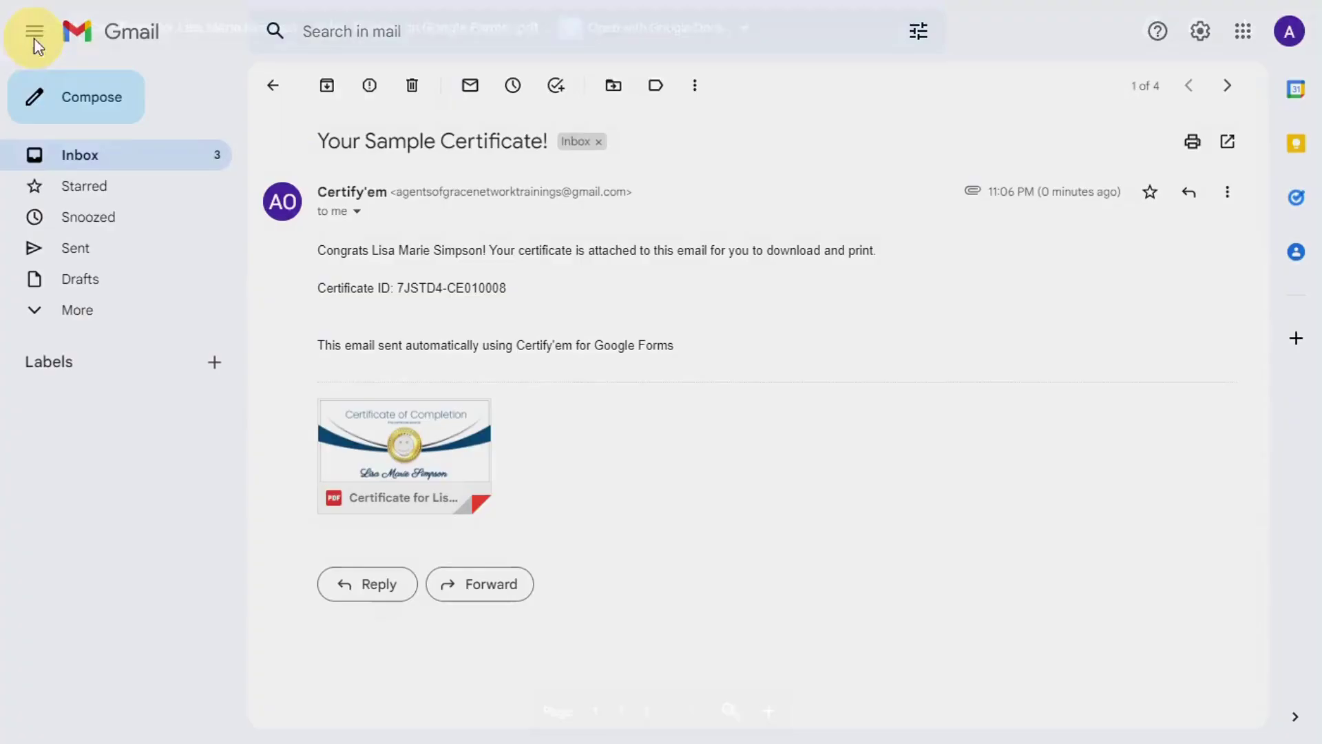
- Switch back to the quiz in Google Forms and open Certify'em's certificate records
key("alt+Tab")
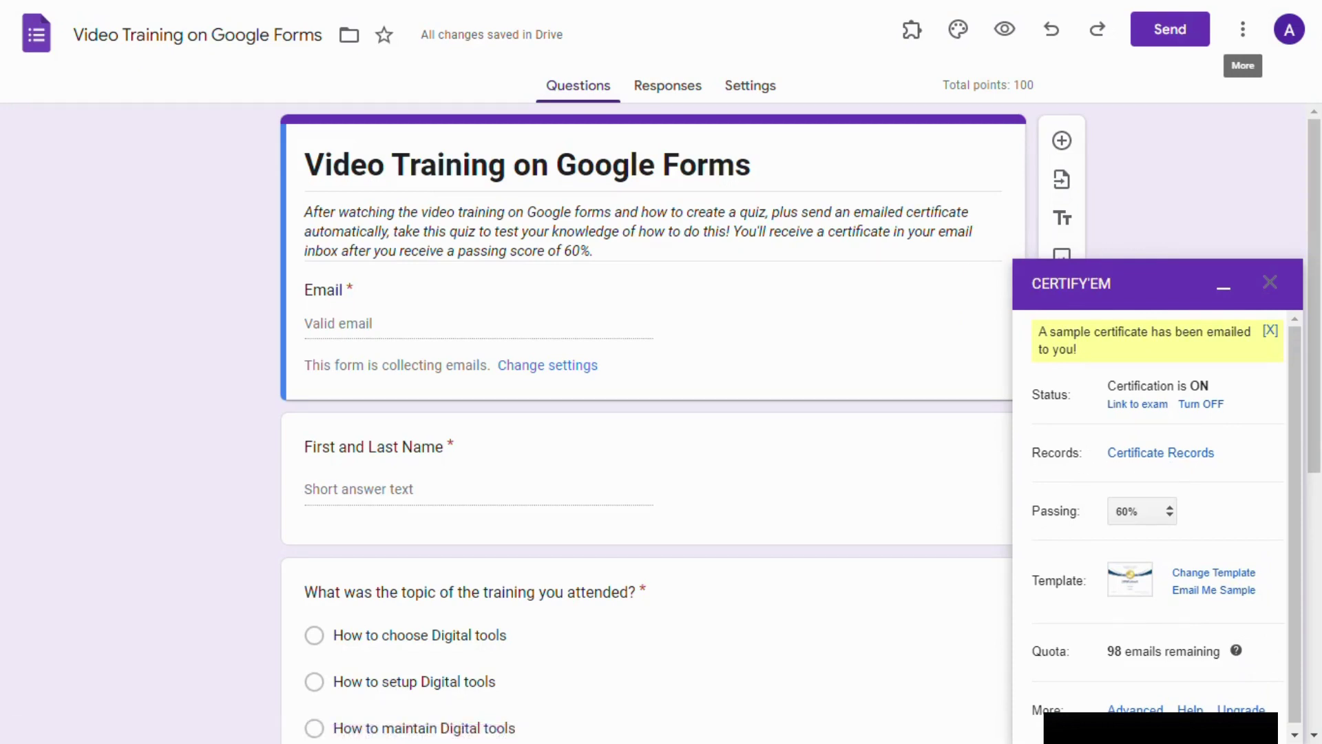
left_click(1151, 457)
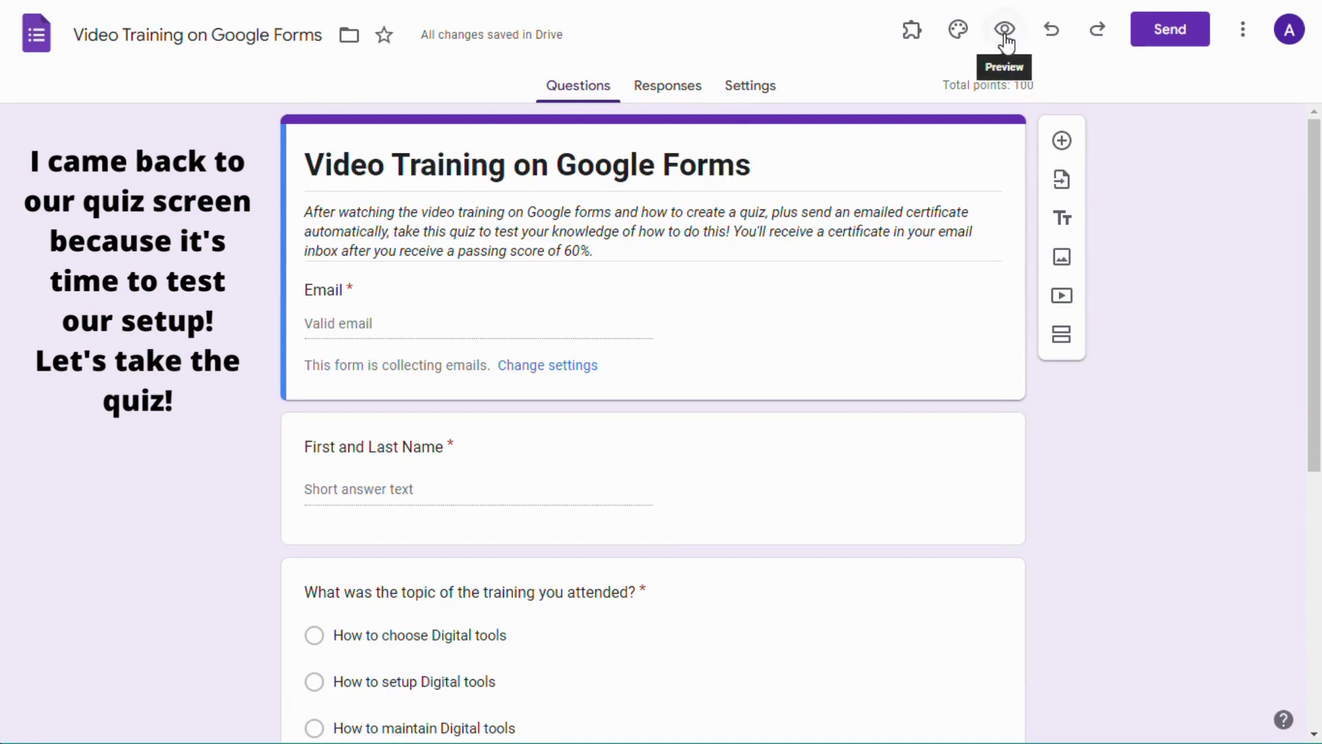
- Copy a shortened link to the quiz for sharing
left_click(1169, 40)
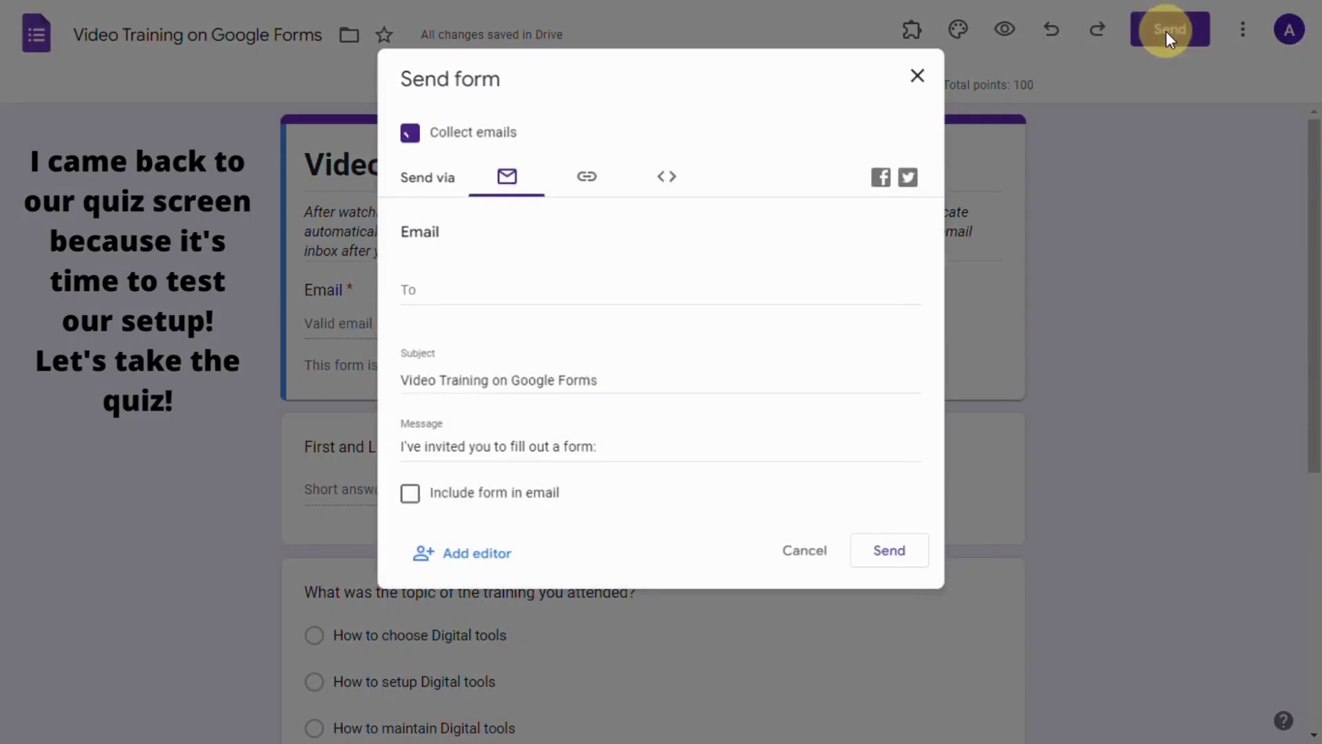
left_click(586, 181)
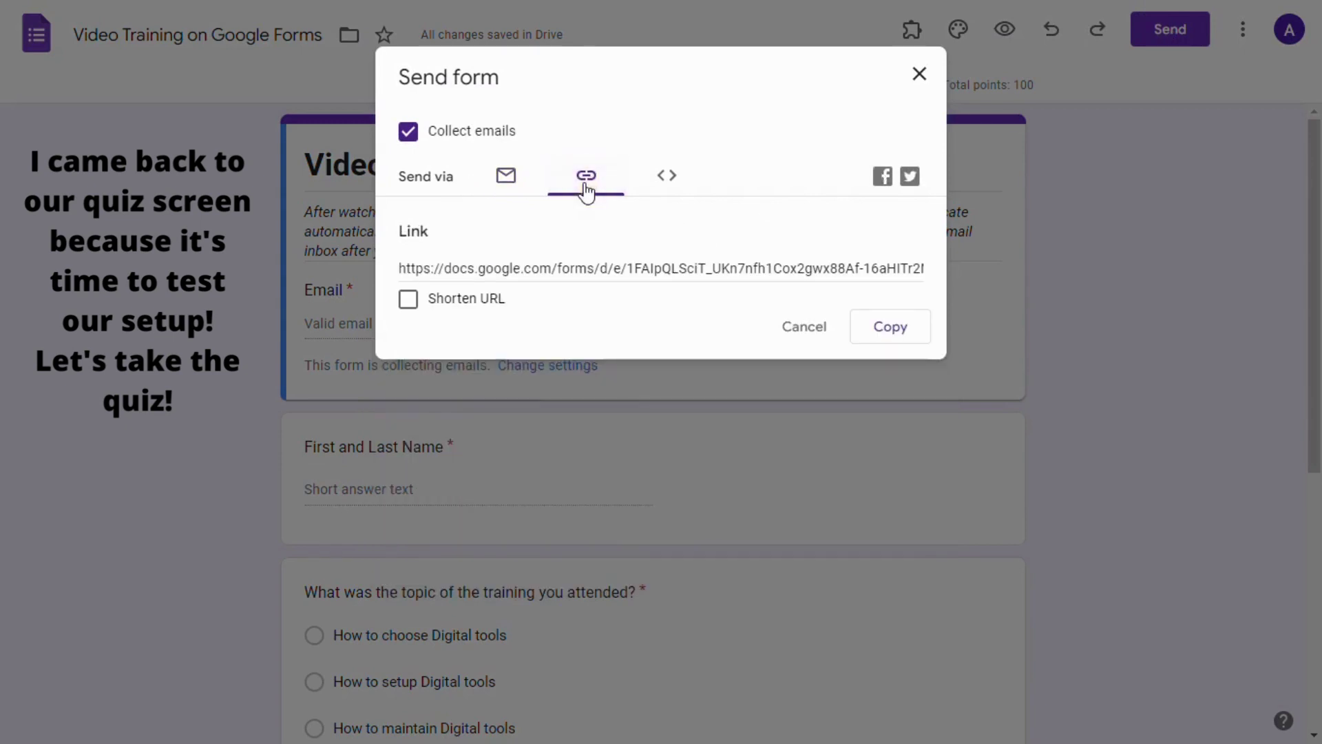
left_click(408, 299)
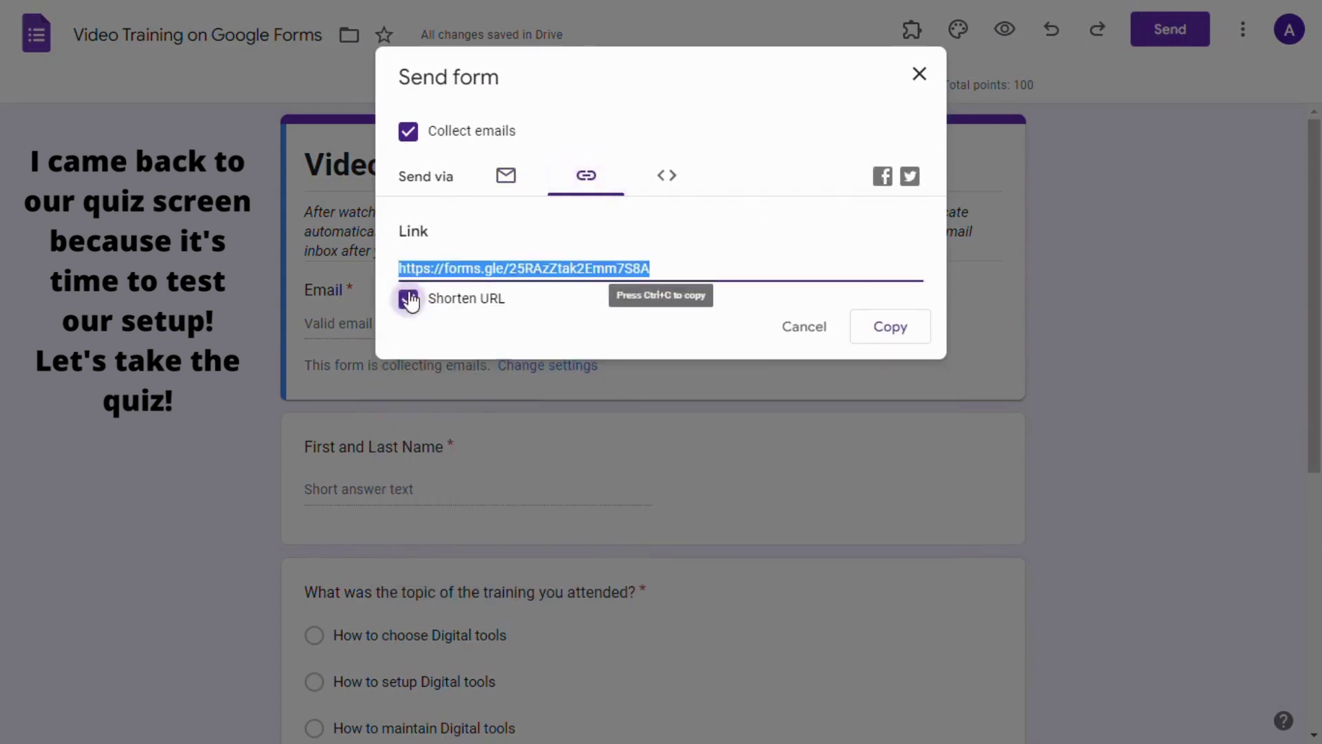
left_click(880, 332)
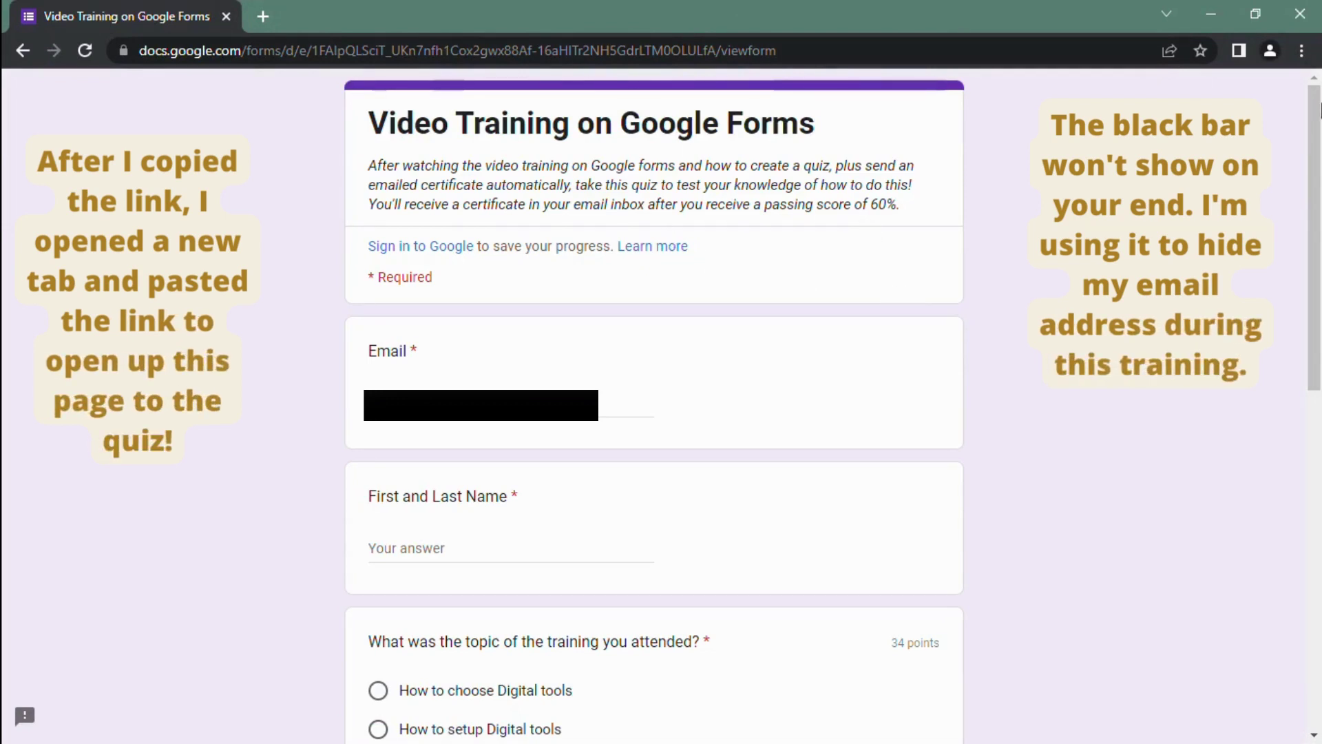
- Fill in the respondent's email address and first and last name on the quiz's response page
left_click_drag(1316, 127, 1308, 72)
left_click(422, 408)
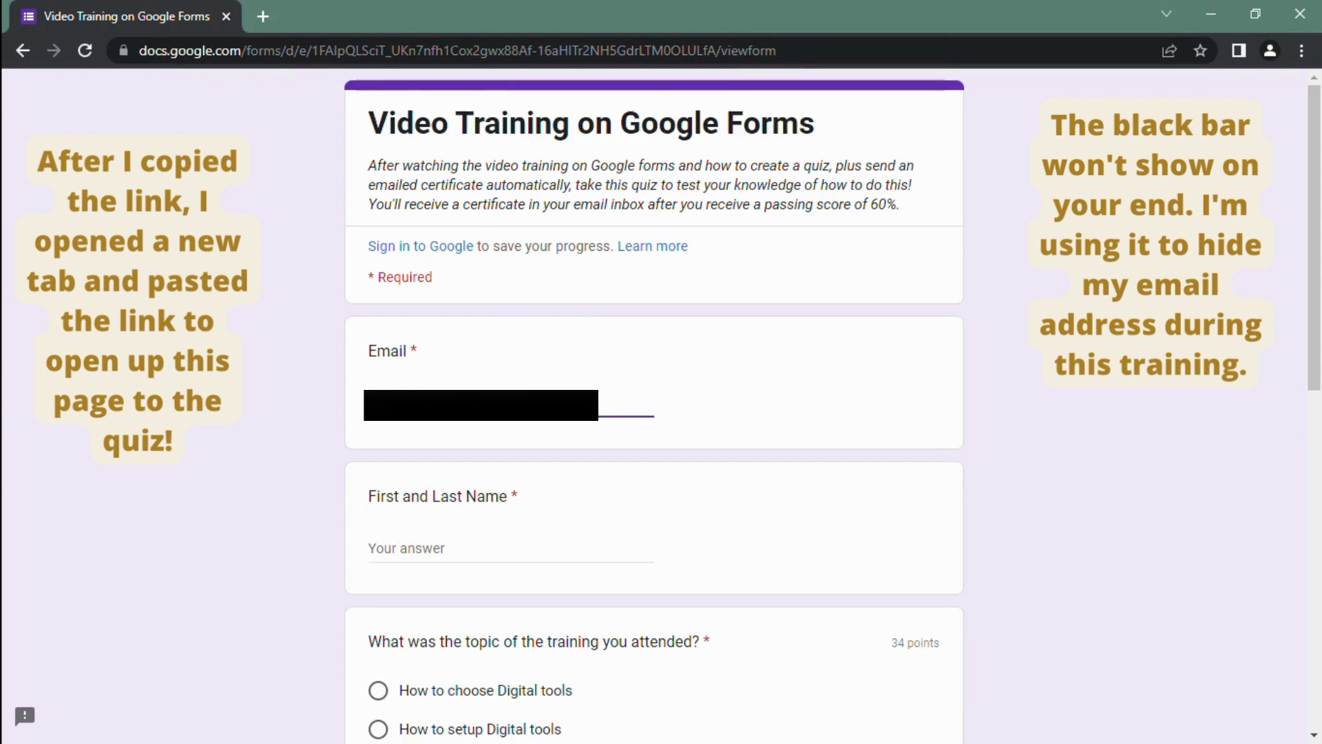
type("il.com")
left_click(511, 549)
type("Instr")
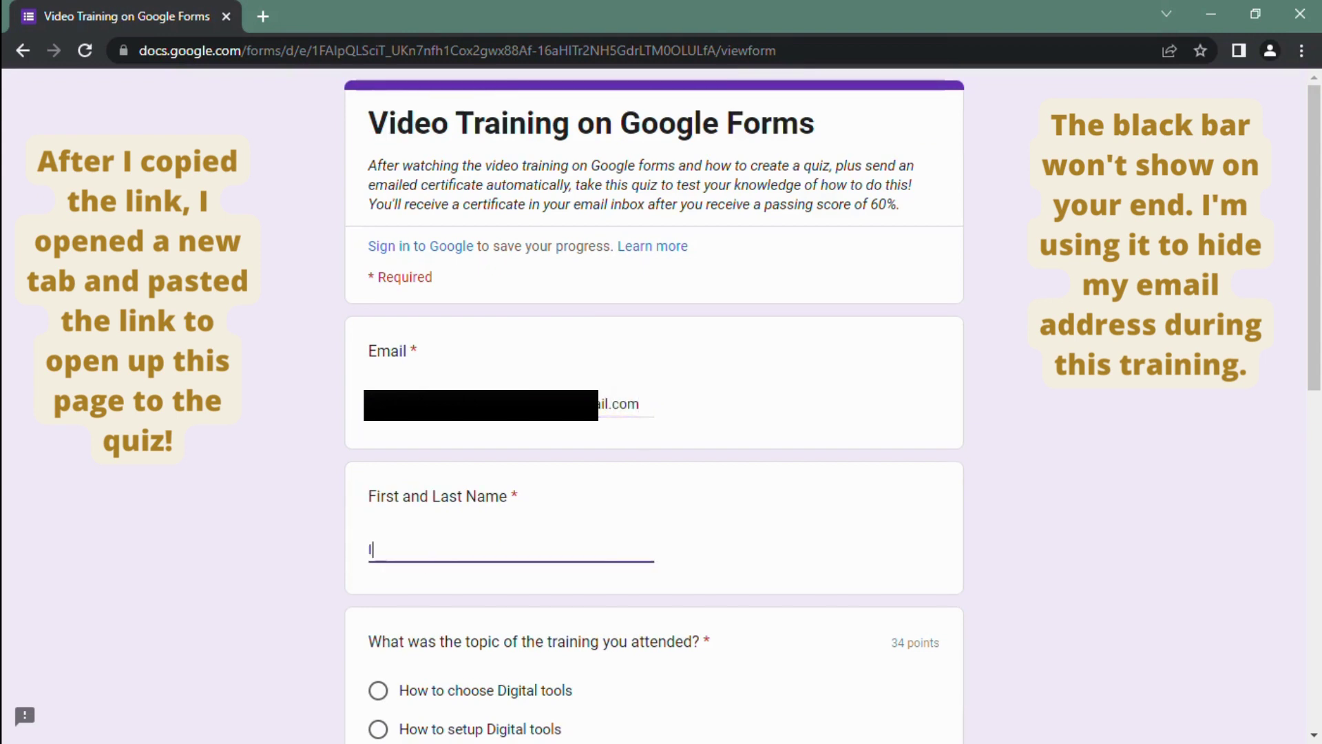
type("uctor Lashondra")
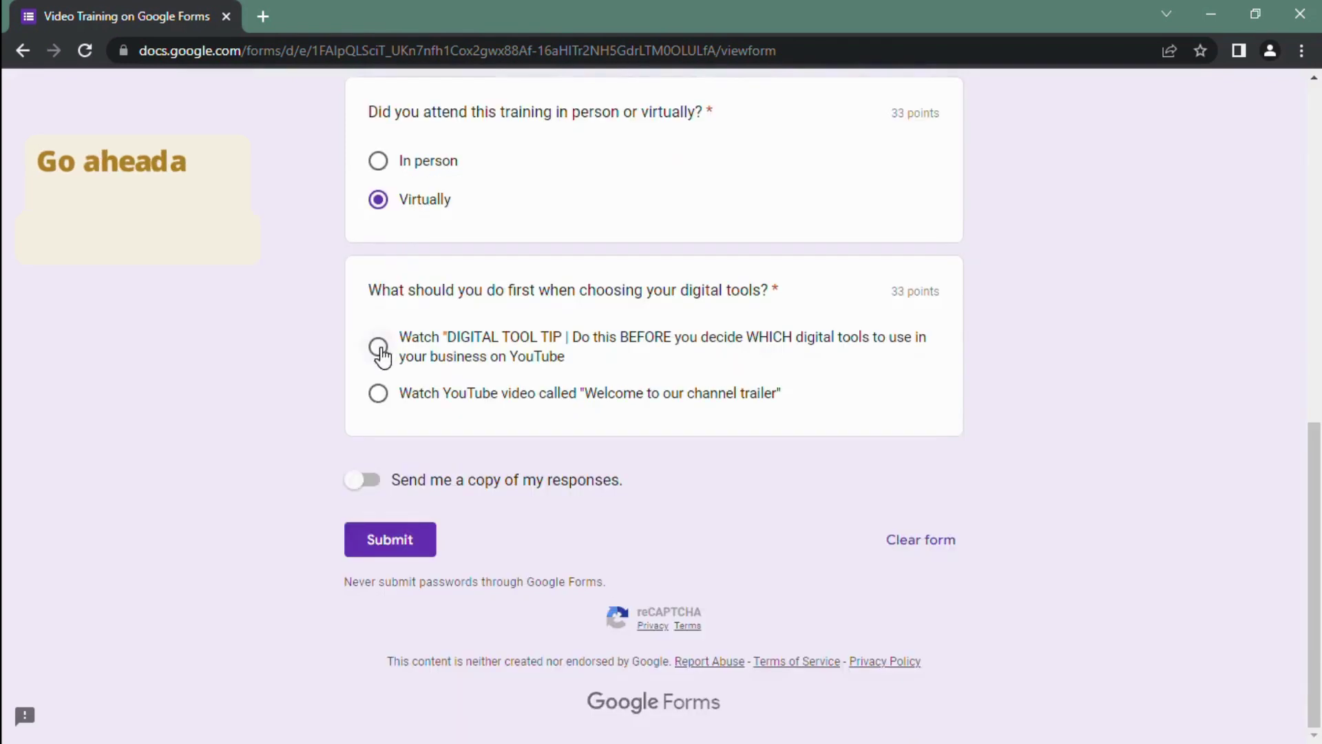
- Answer the digital tools question with 'Watch YouTube video called "Welcome to our channel trailer"' and submit the quiz
left_click(380, 348)
left_click(378, 394)
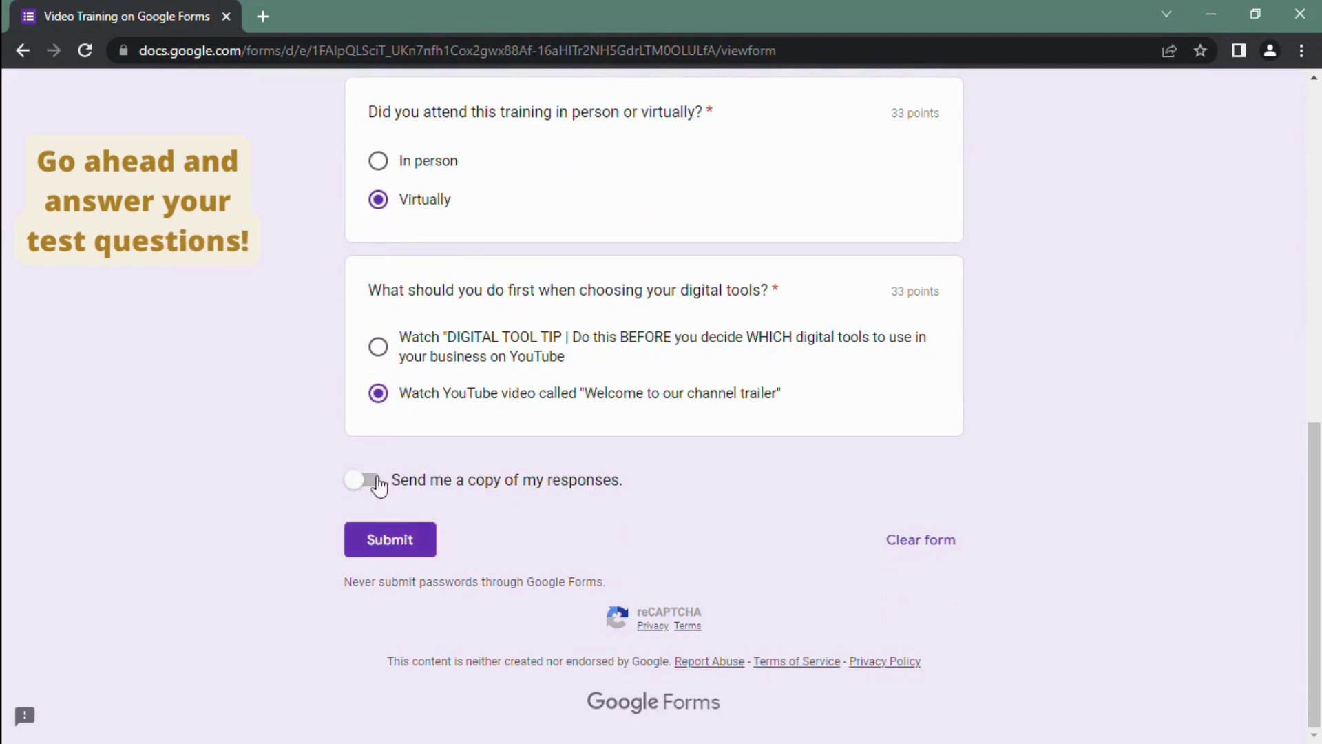
left_click(375, 541)
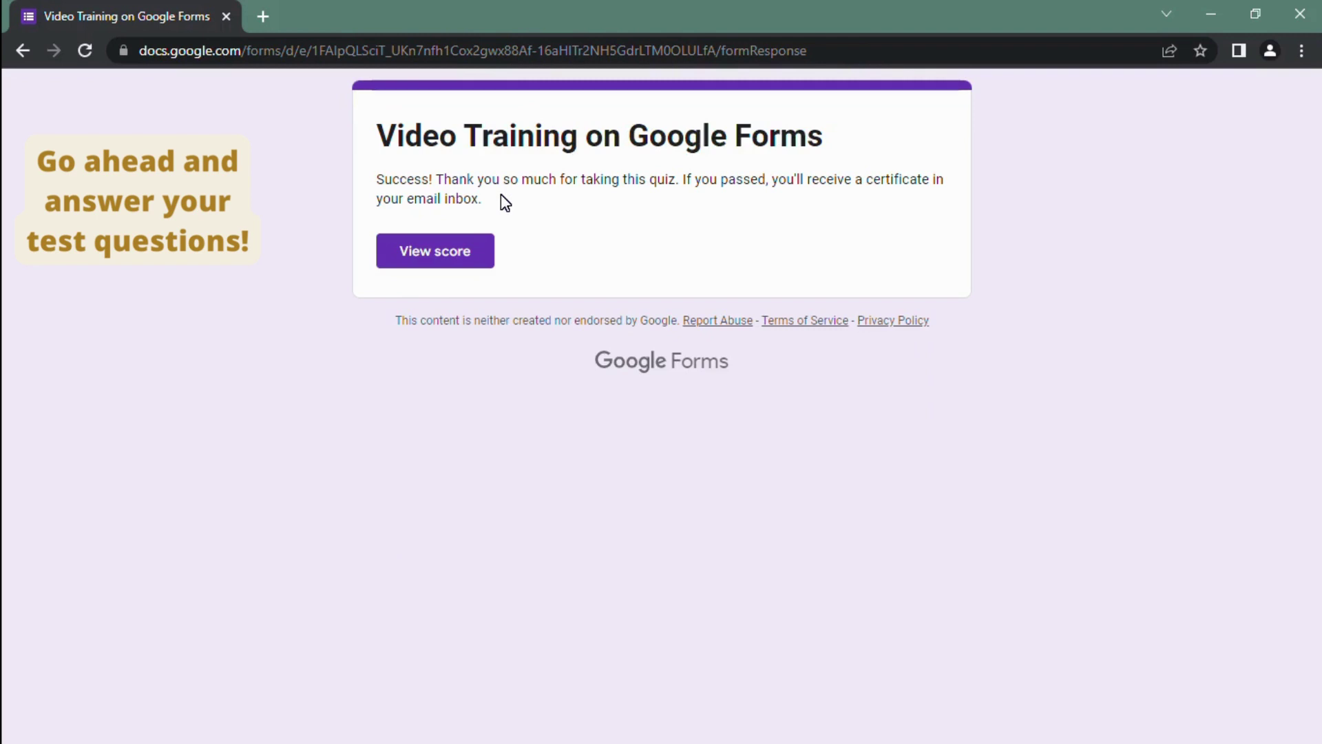
- View the submitted quiz's score and review the graded answers and feedback down to the last question
left_click(413, 261)
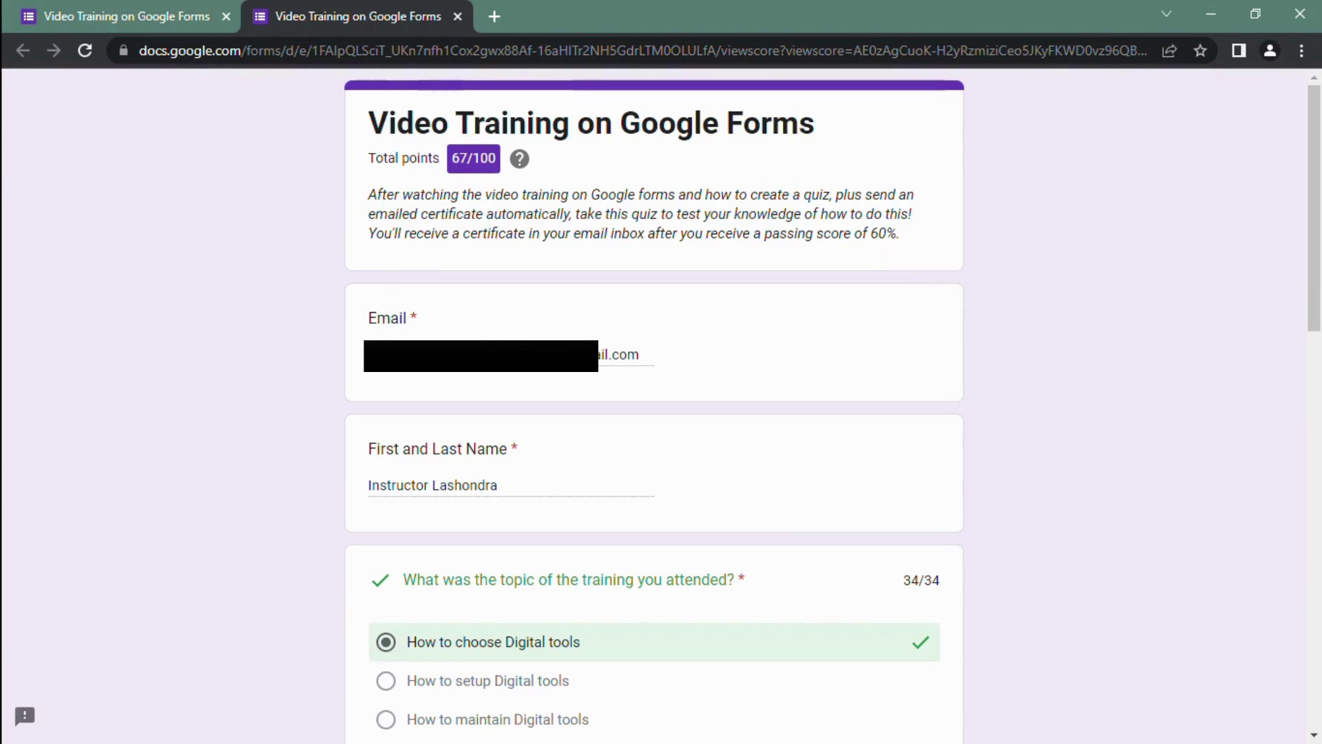
left_click_drag(869, 233, 895, 234)
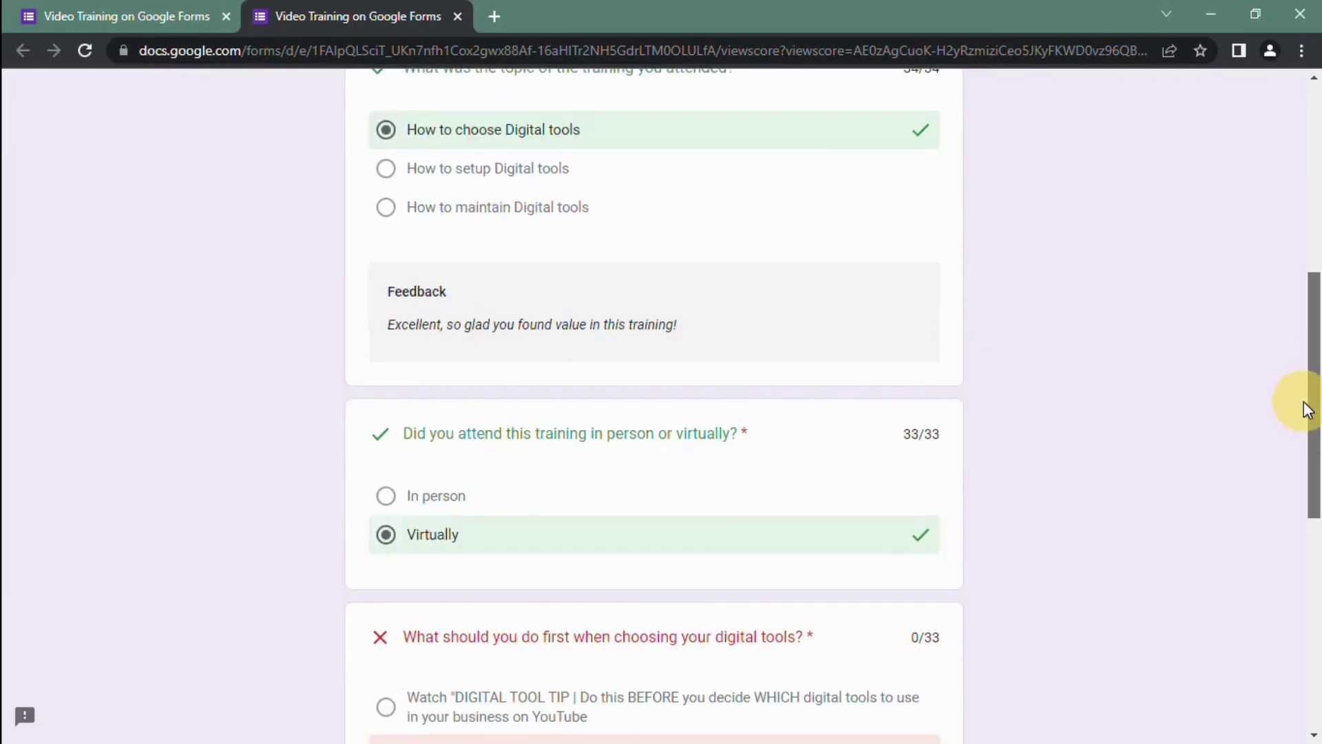
left_click_drag(1304, 408, 1290, 599)
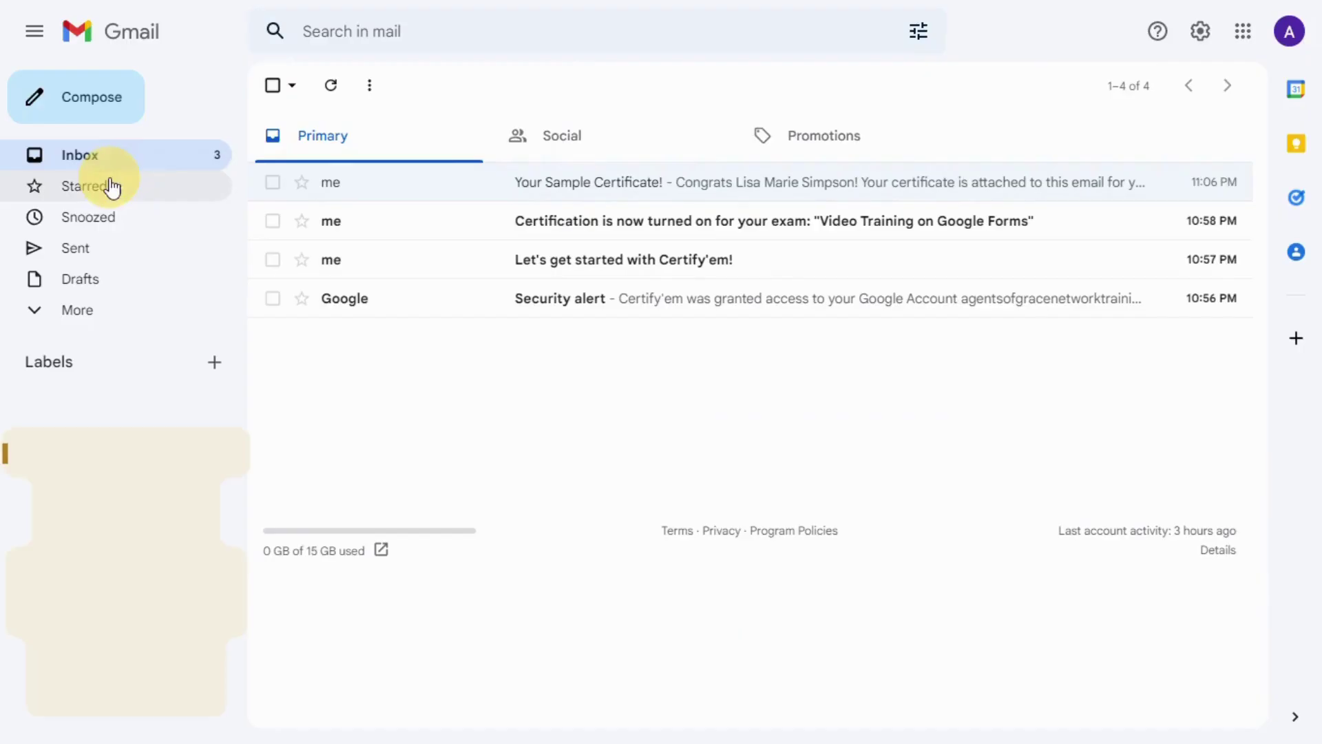
- Return to the Gmail inbox and delete Google's "Security alert" email
left_click(102, 196)
left_click(97, 222)
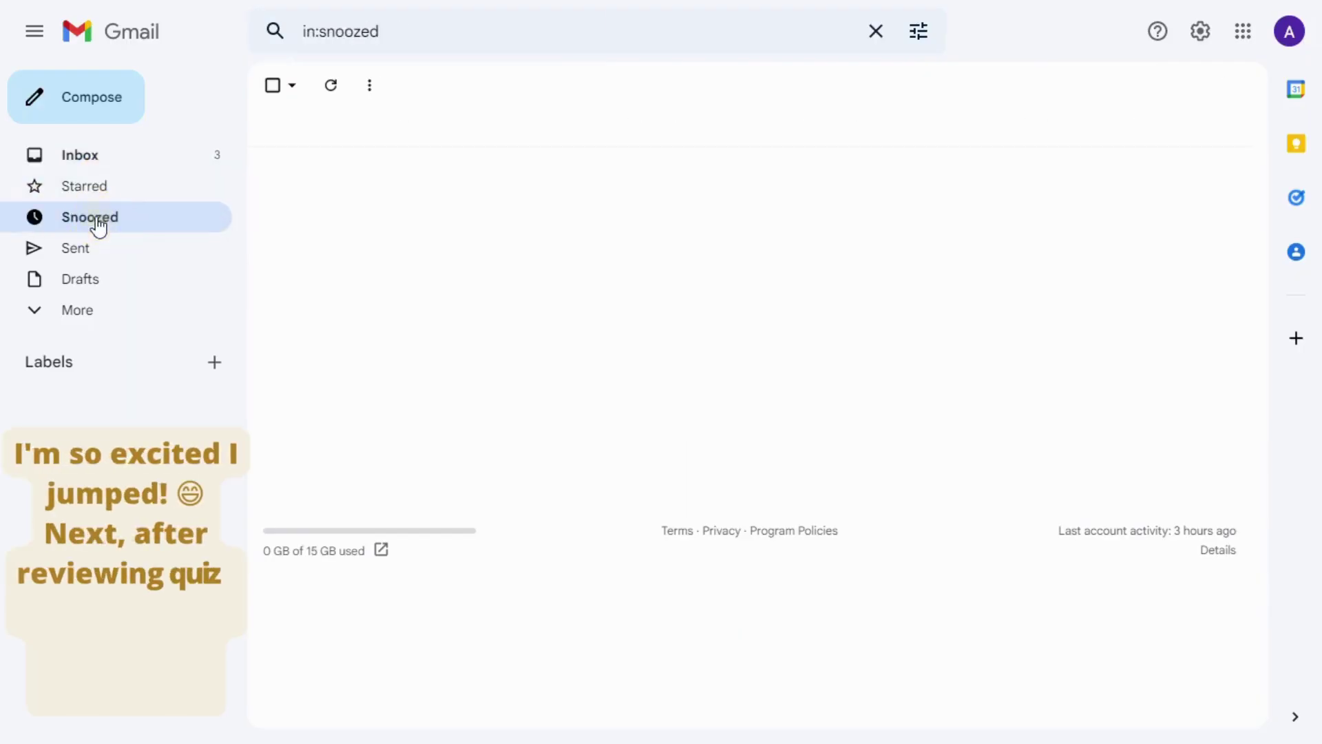
left_click(97, 165)
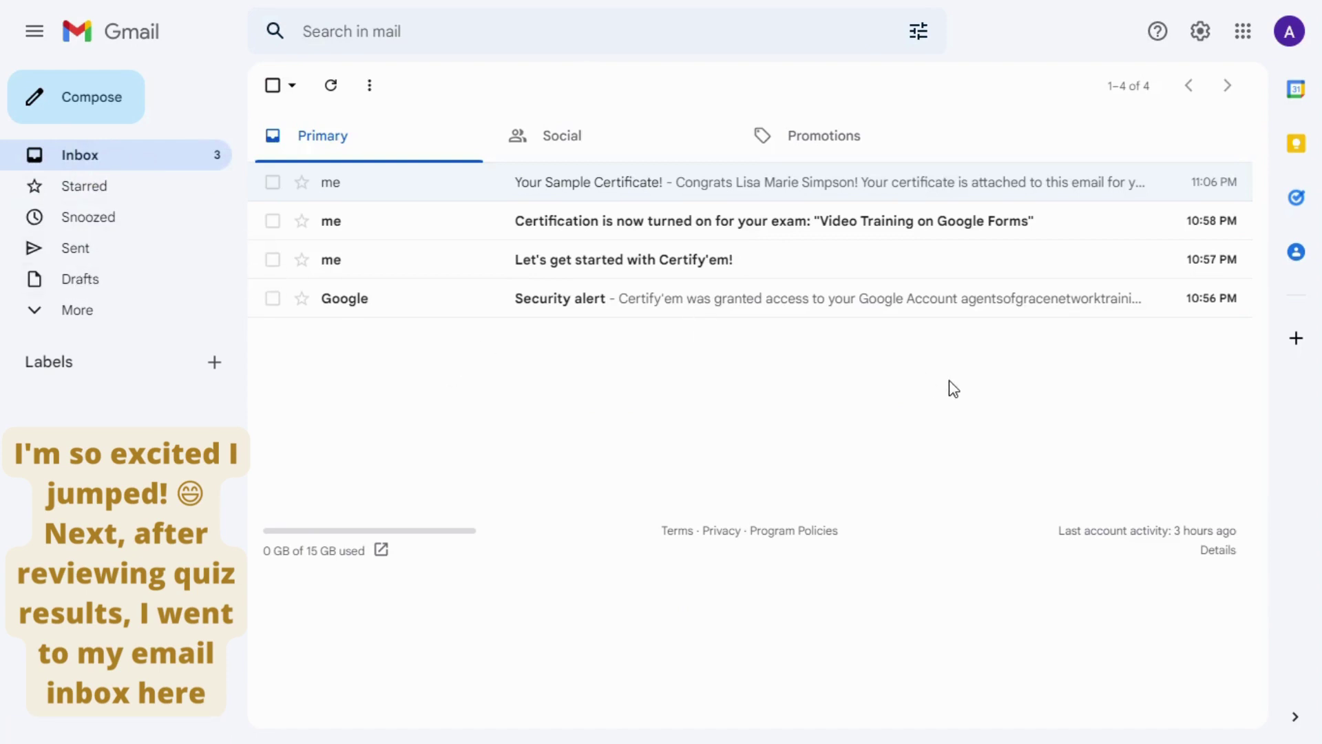
left_click(1149, 298)
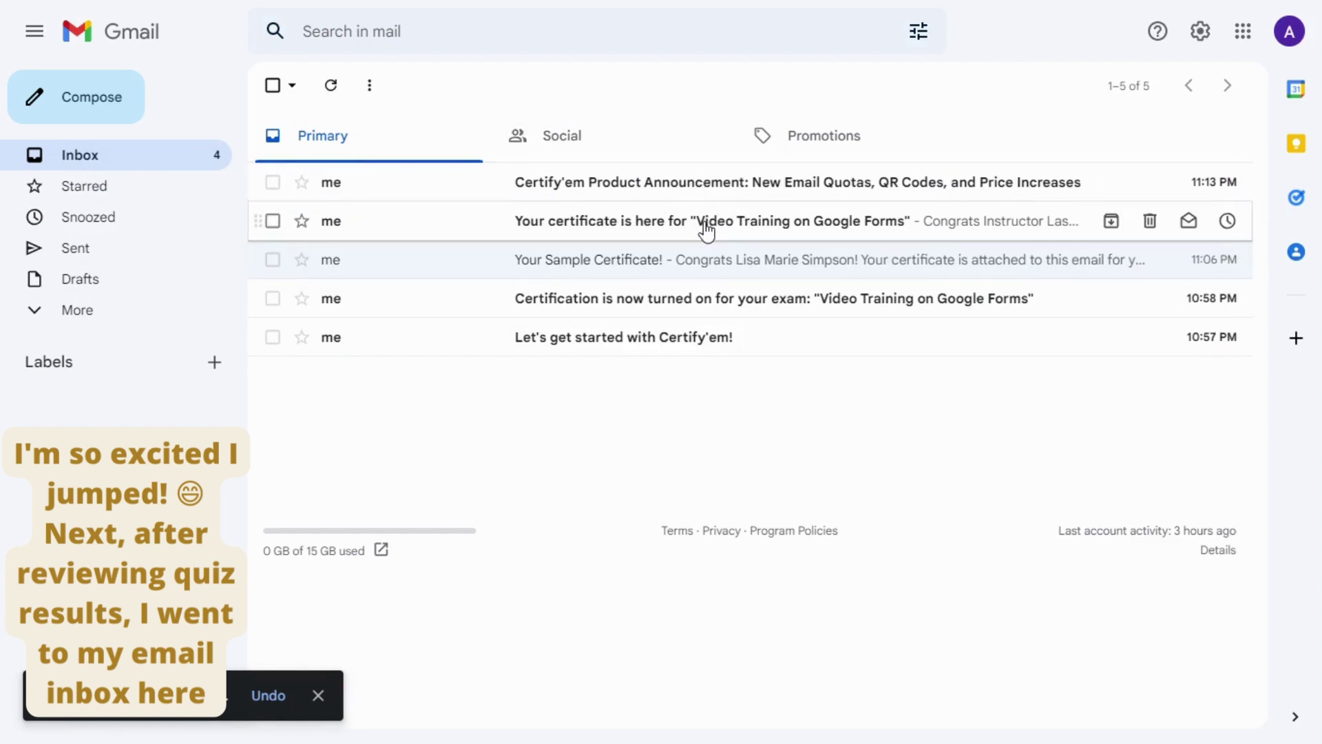
- Open the email announcing the certificate for "Video Training on Google Forms" and view its attached PDF
left_click(706, 229)
mouse_move(422, 422)
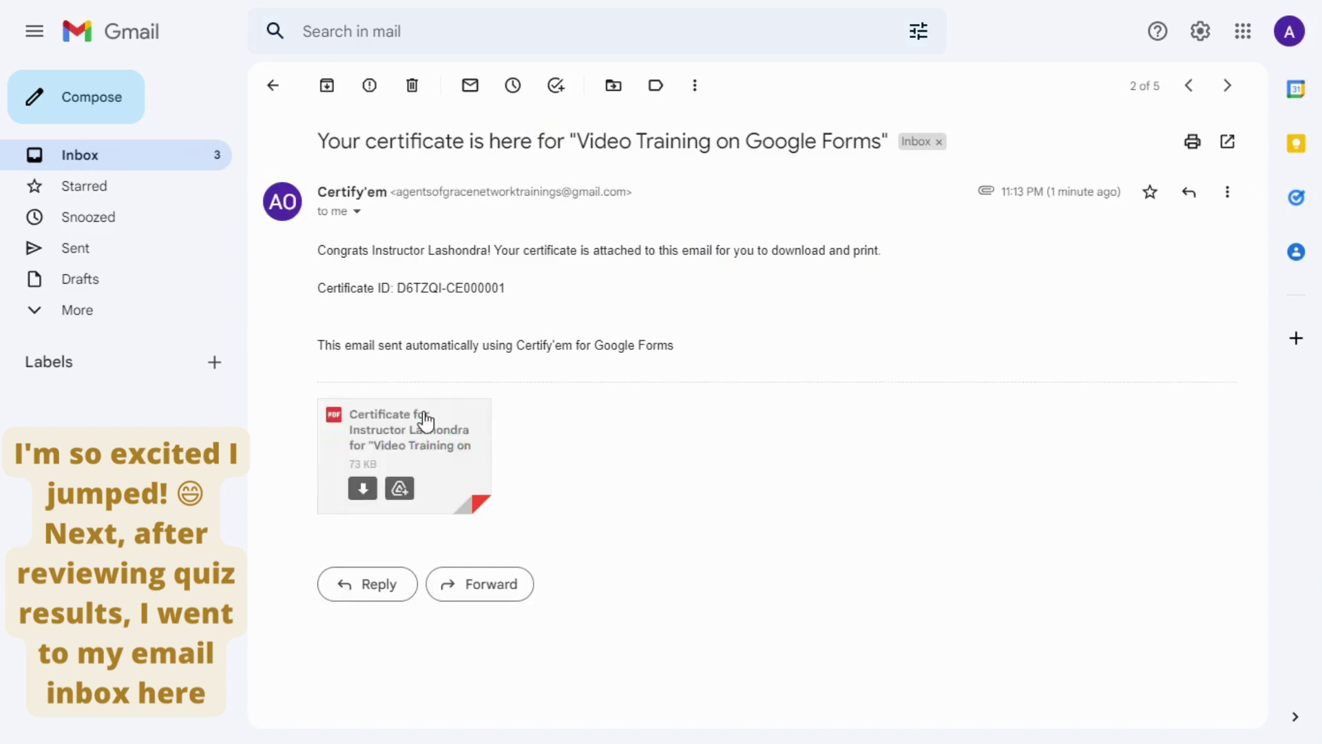
left_click(390, 458)
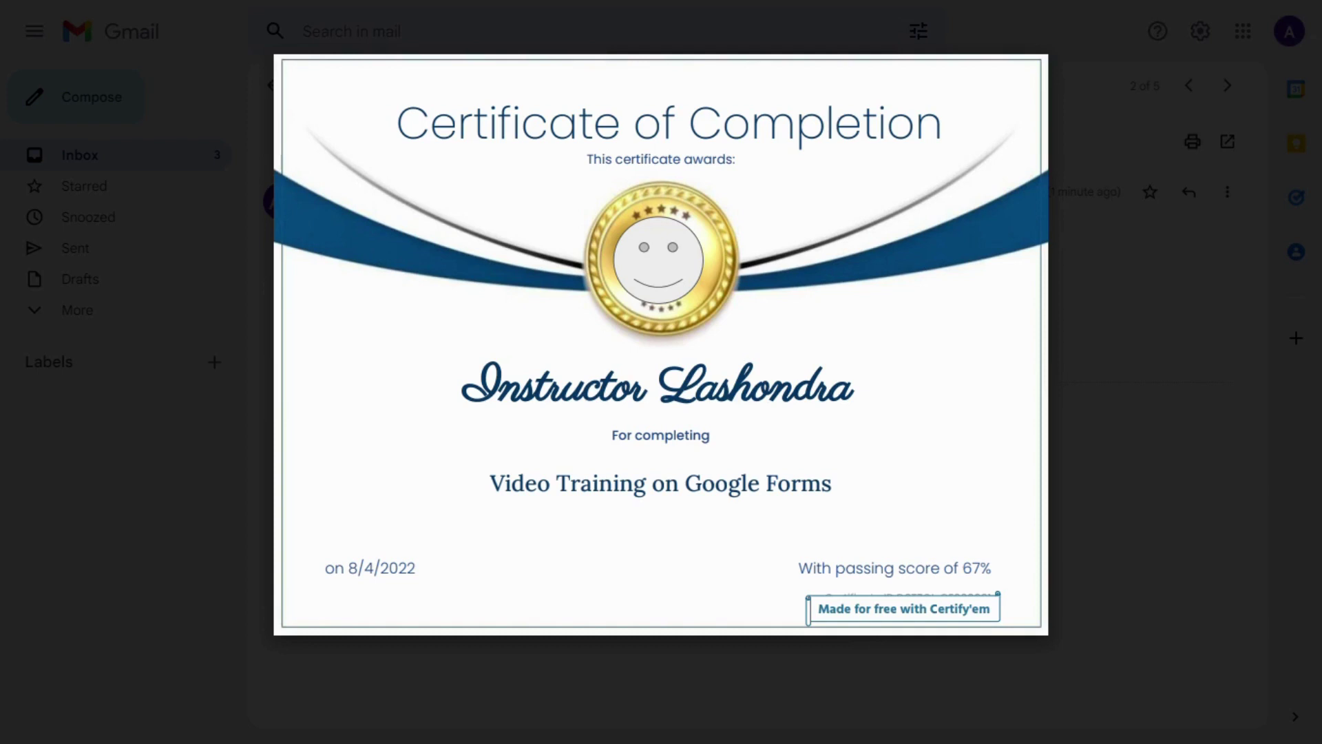
- Switch to the Google Forms editor and set the theme's header font to Impact
key("alt+Tab")
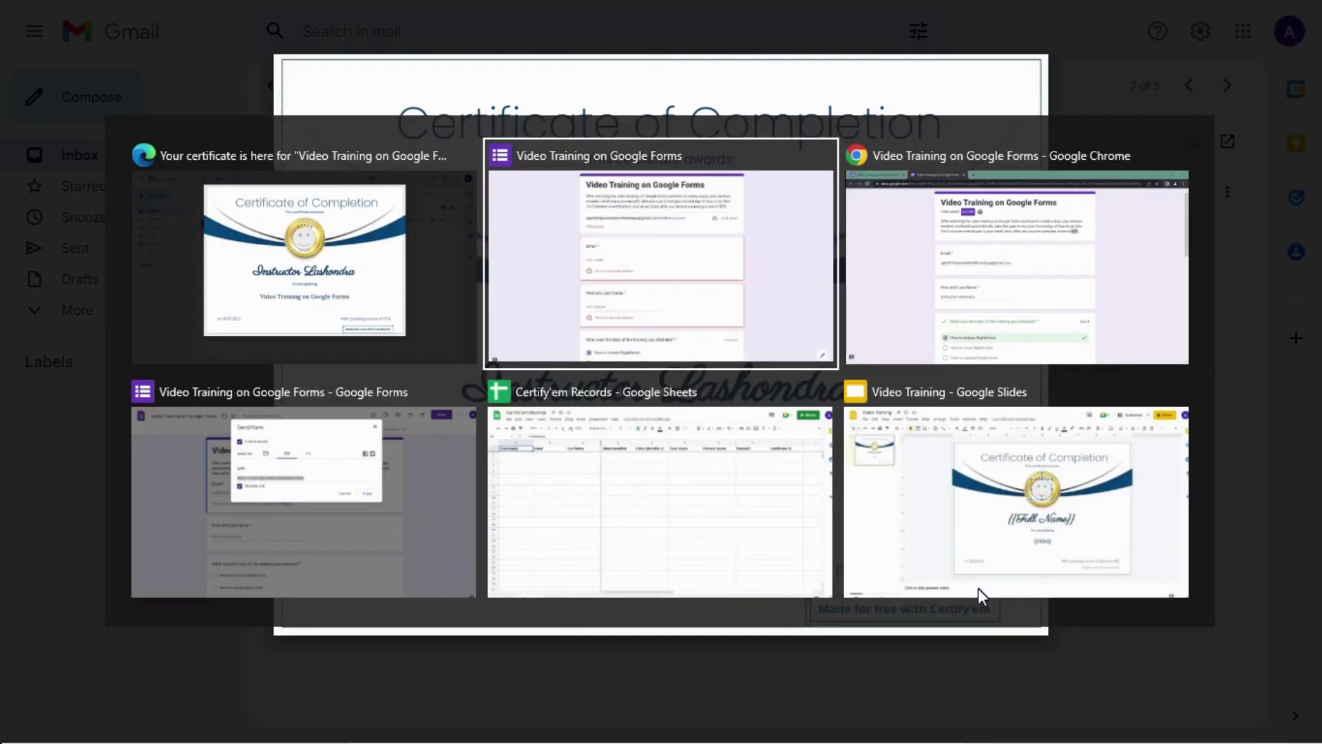
key("alt+Tab")
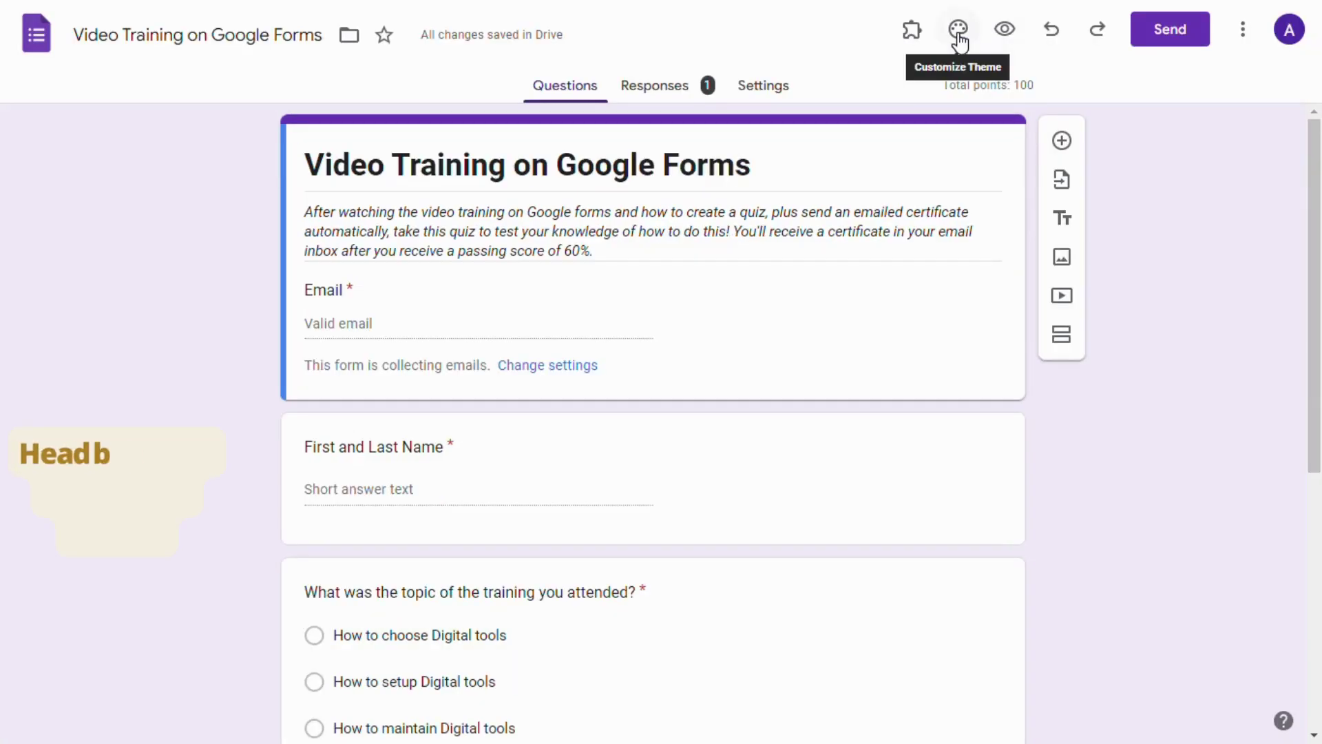
left_click(958, 31)
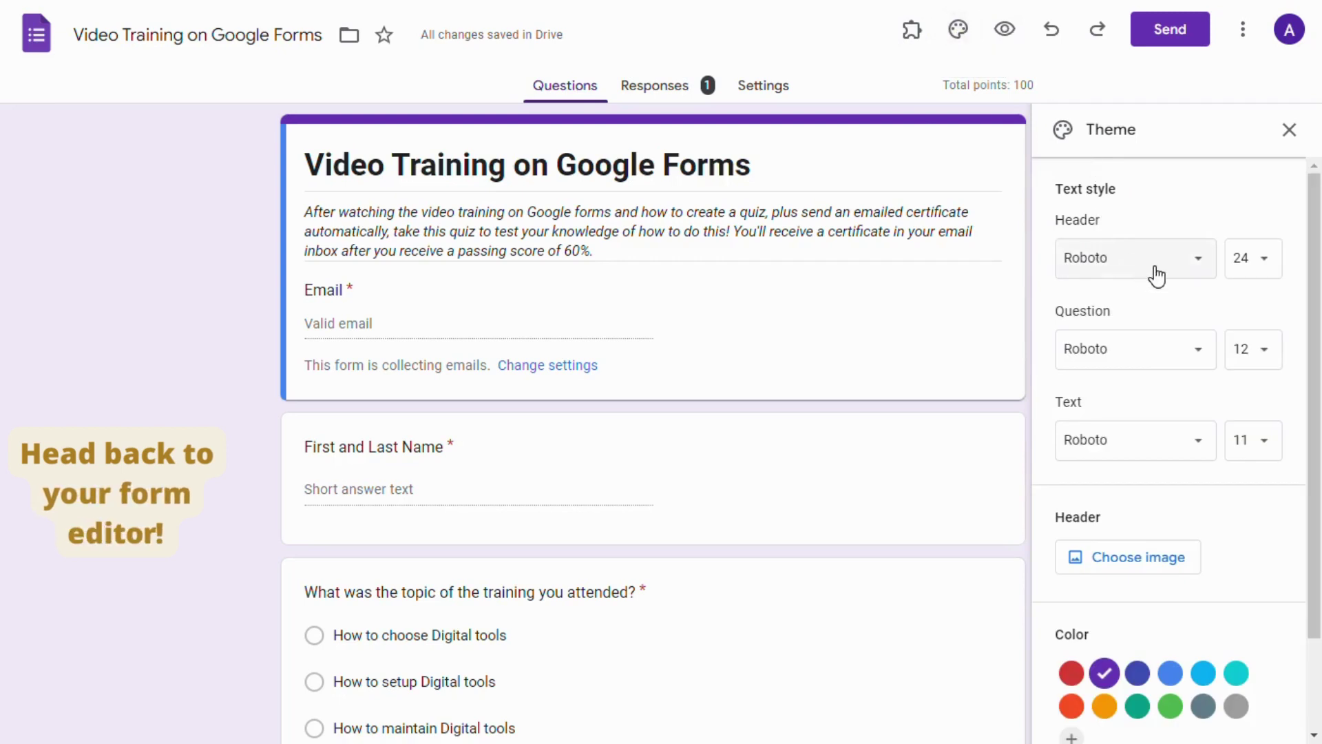
left_click(1157, 275)
left_click(1113, 448)
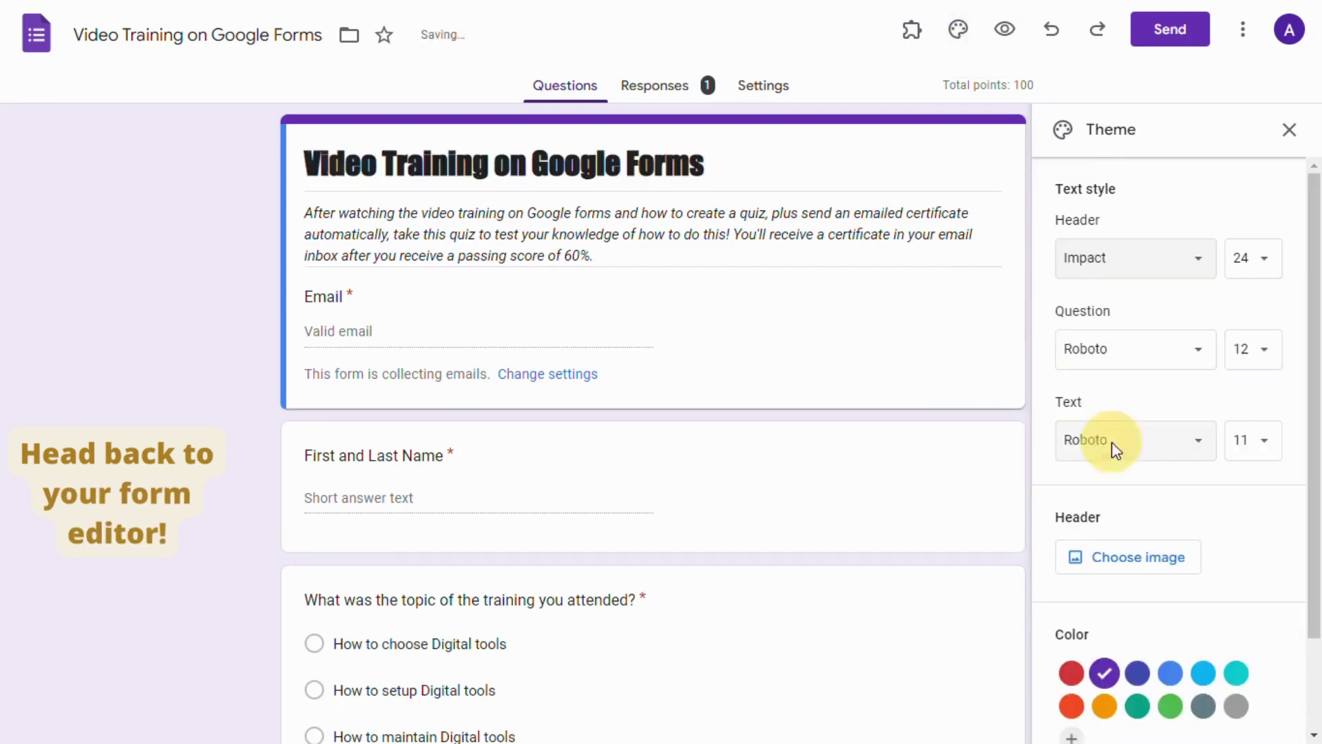
- Set the theme's question text style to Merriweather at size 14
left_click(1175, 354)
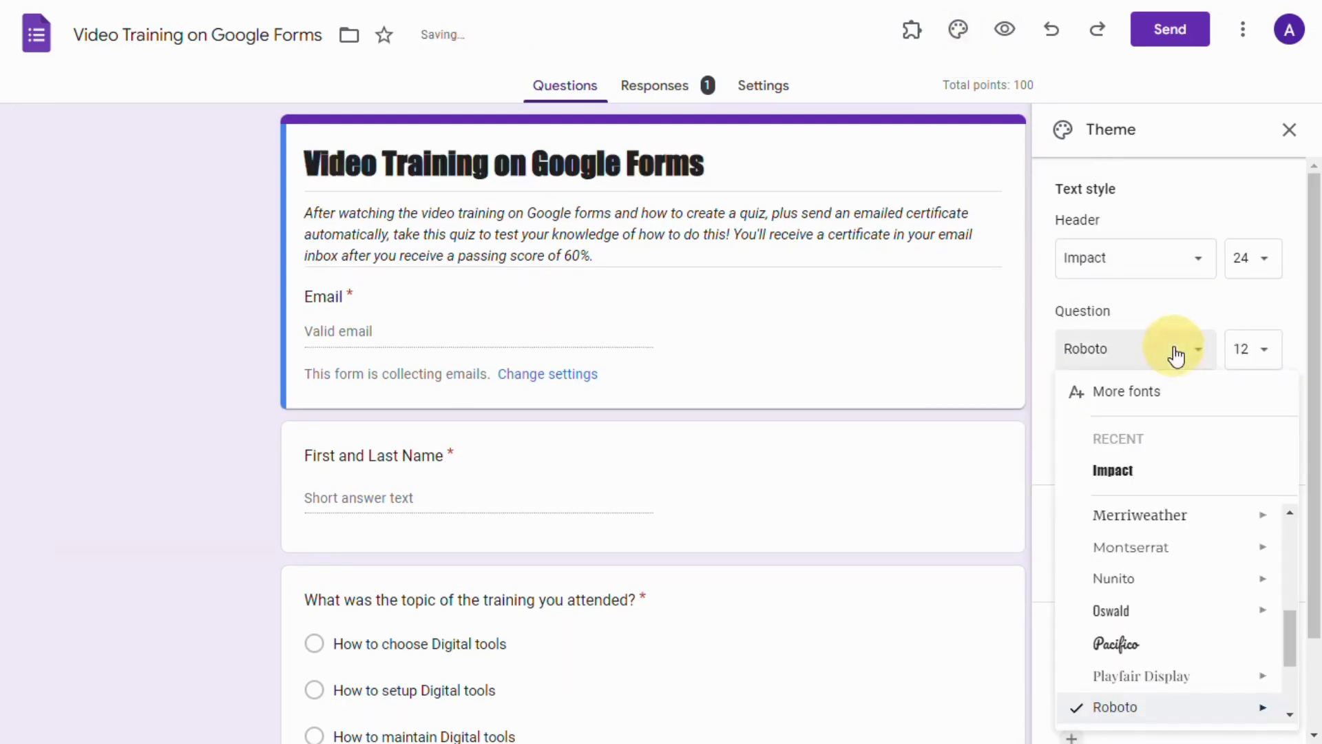
left_click(1136, 520)
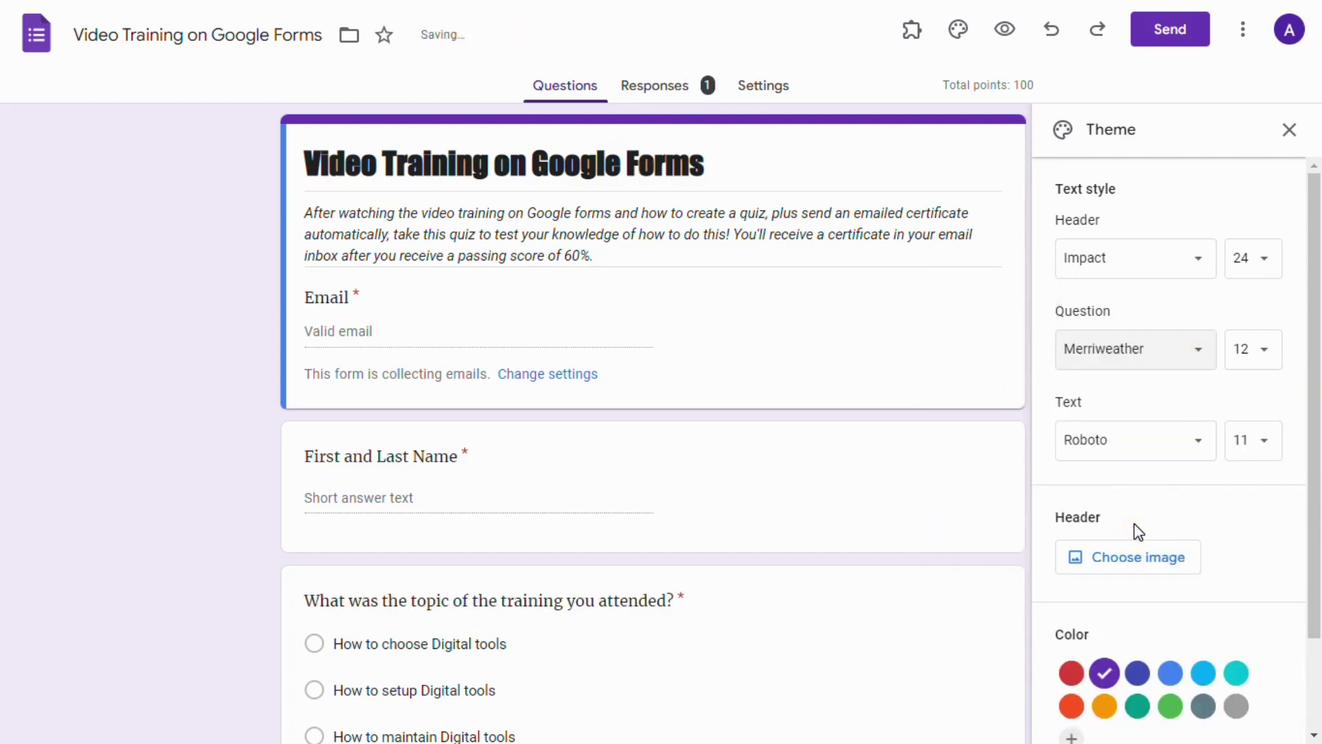
left_click(1262, 359)
left_click(1253, 453)
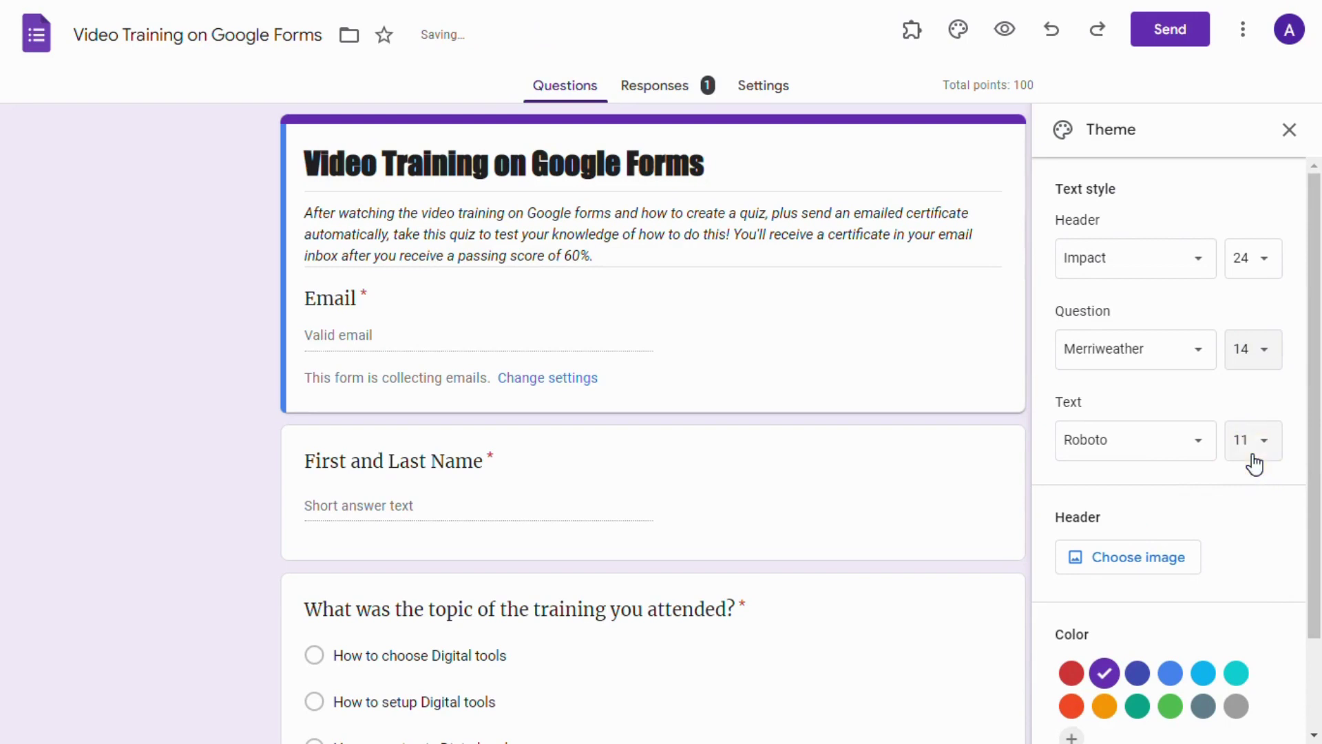
- Insert the colorful candy picture from the Work and School themes as the form's header image
left_click(1109, 559)
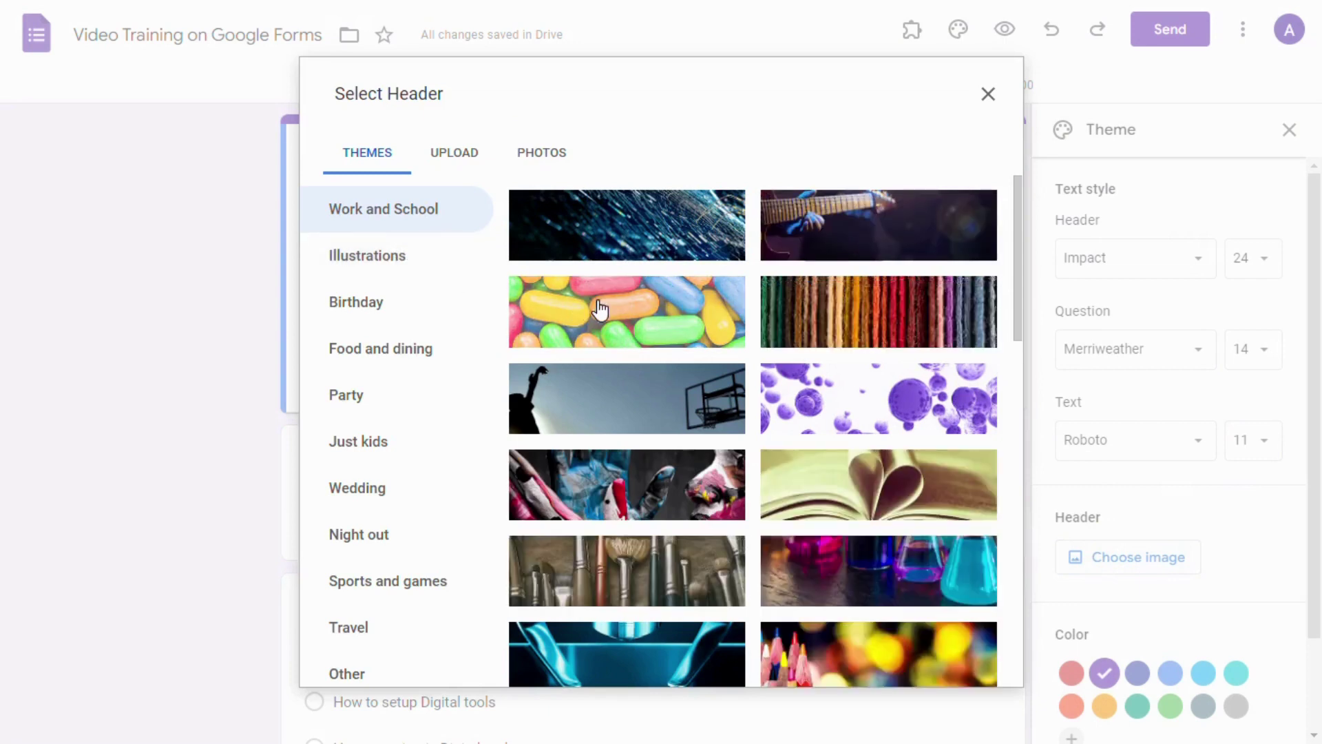
left_click(610, 309)
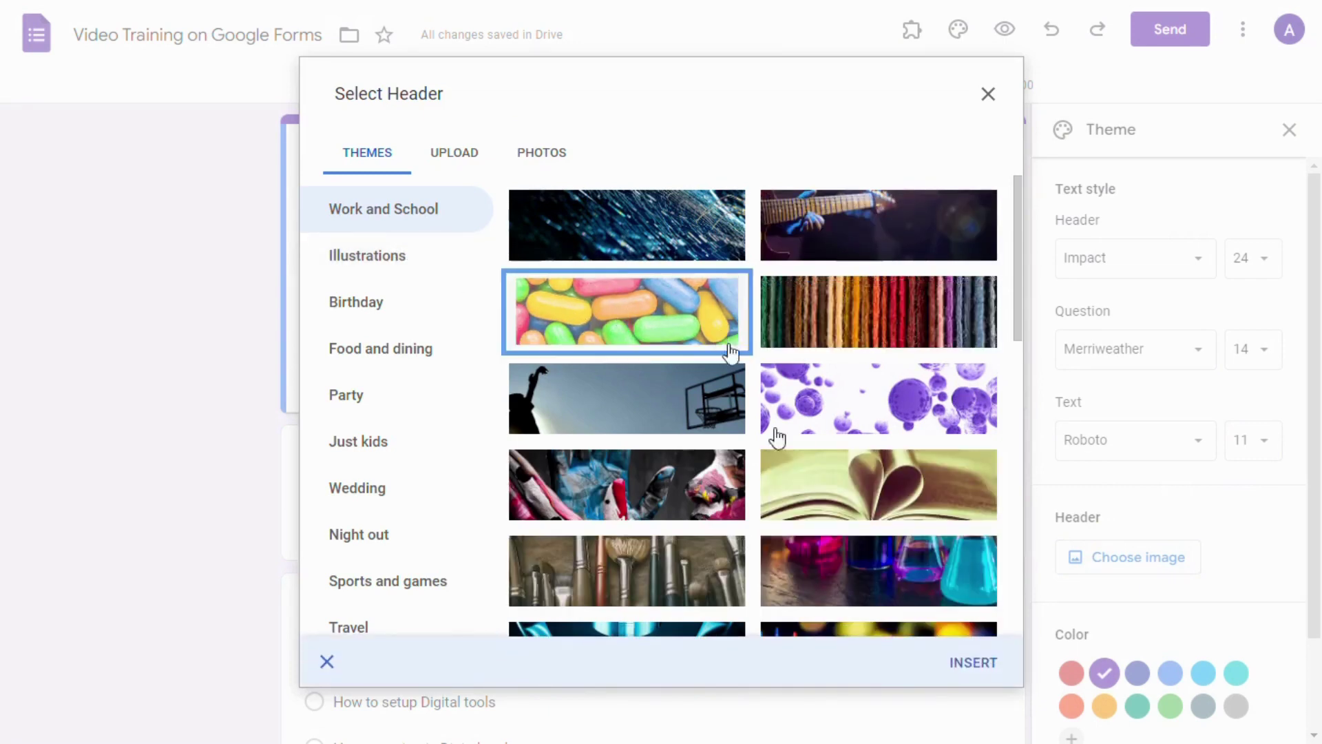
left_click(965, 670)
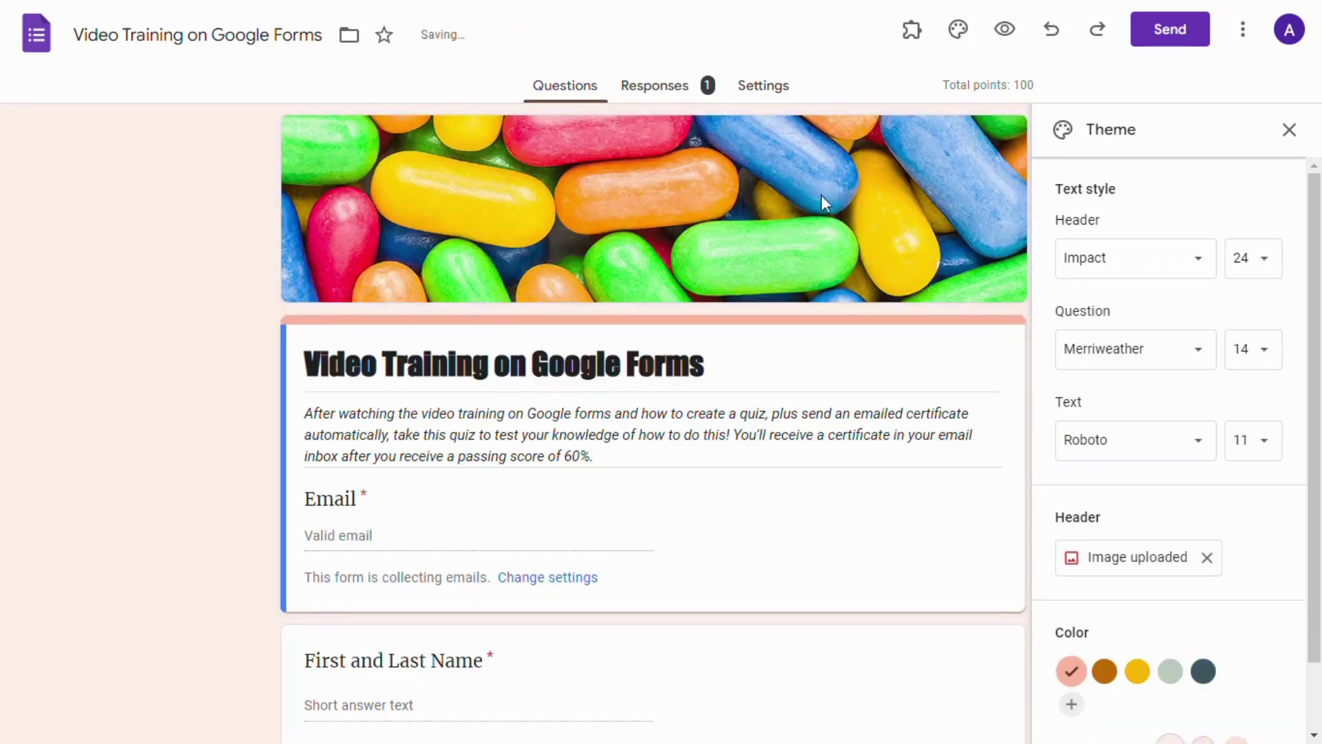
- Set the theme color to brown with the medium tan background shade and close the theme settings
left_click(1103, 672)
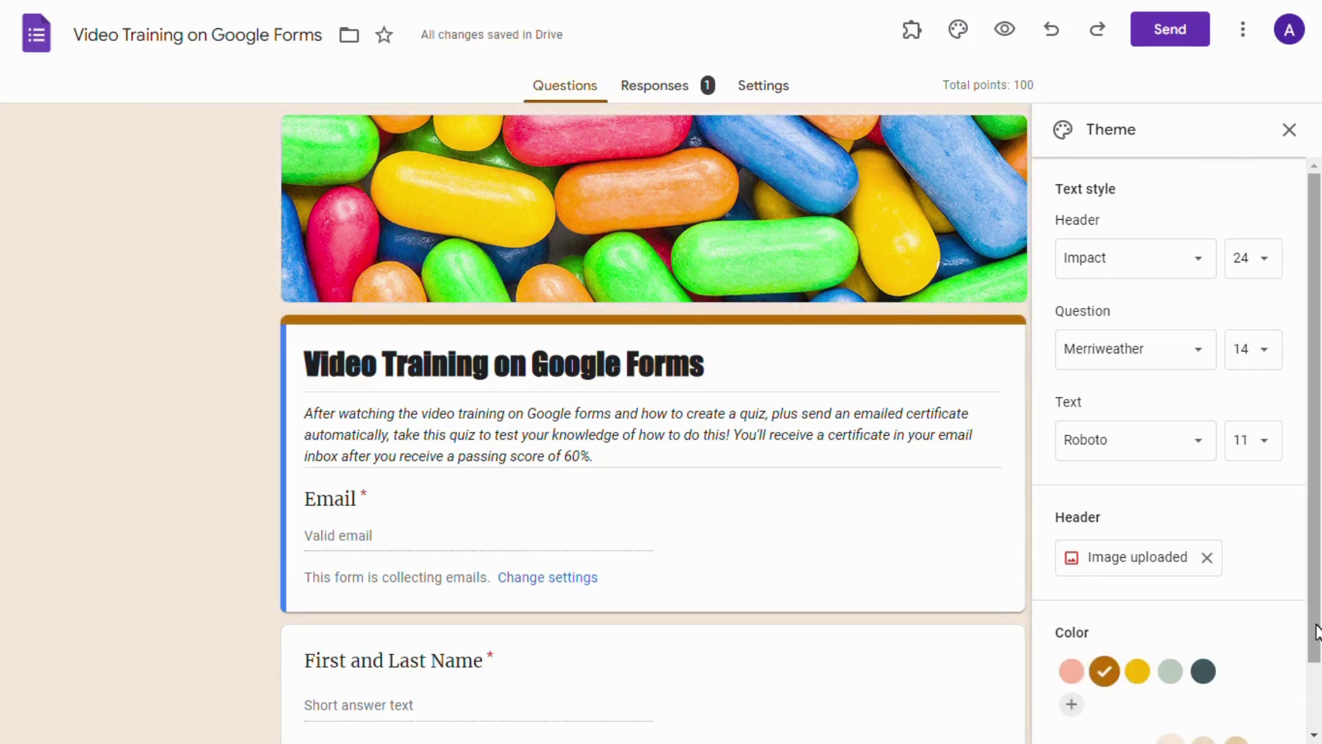
left_click_drag(1315, 632, 1315, 698)
left_click(1204, 672)
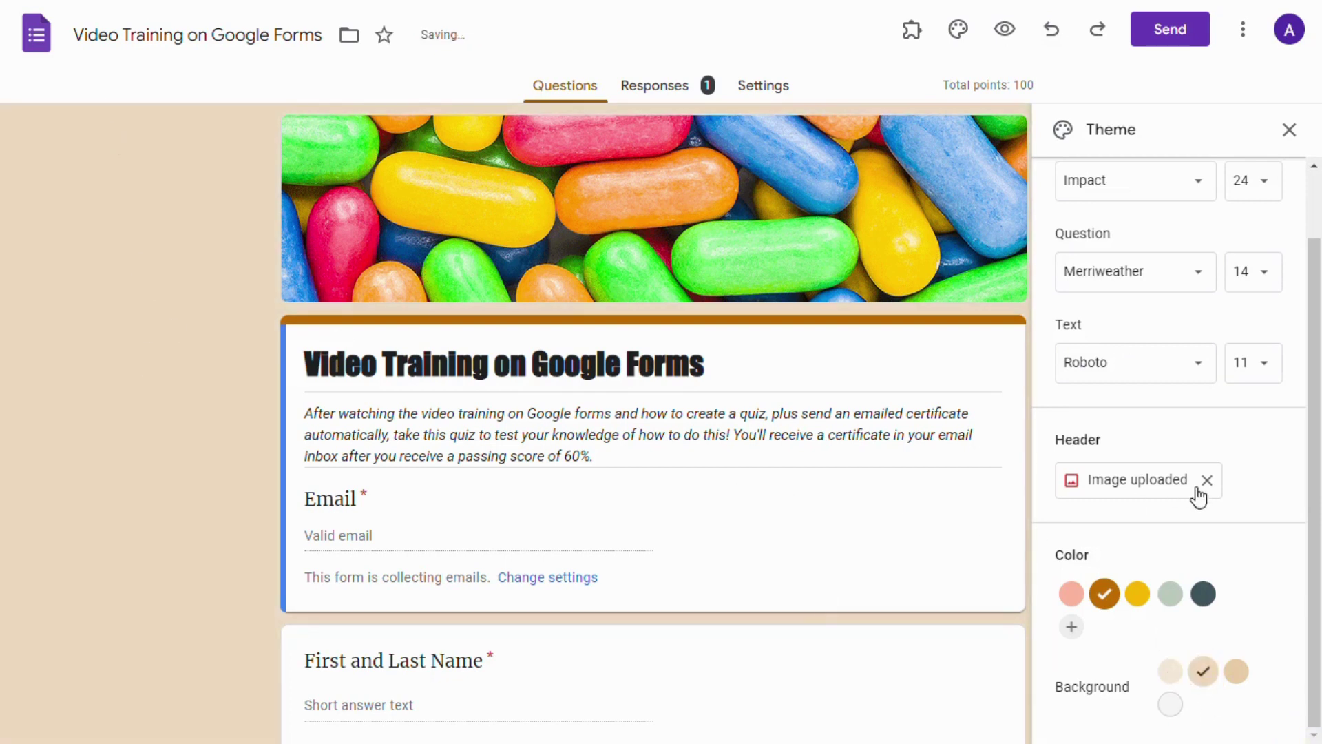
left_click_drag(1316, 432, 1310, 325)
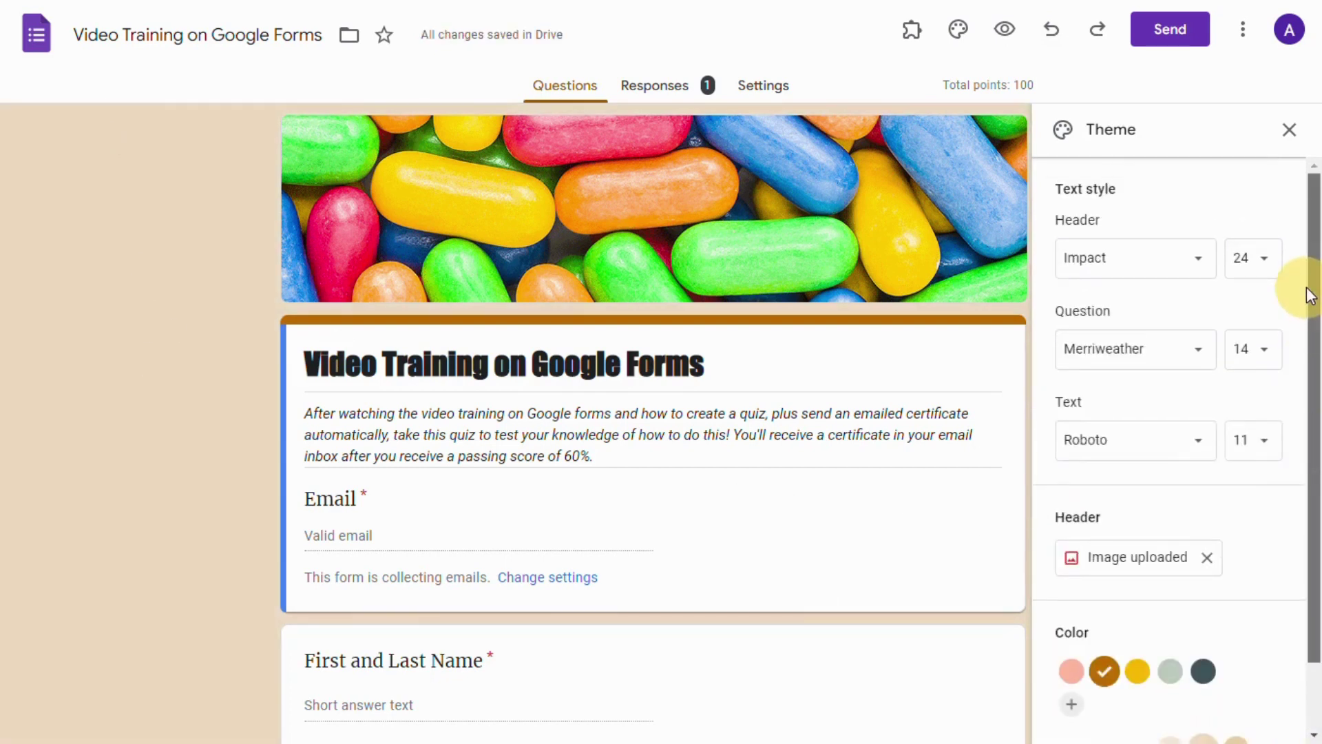
left_click(1290, 131)
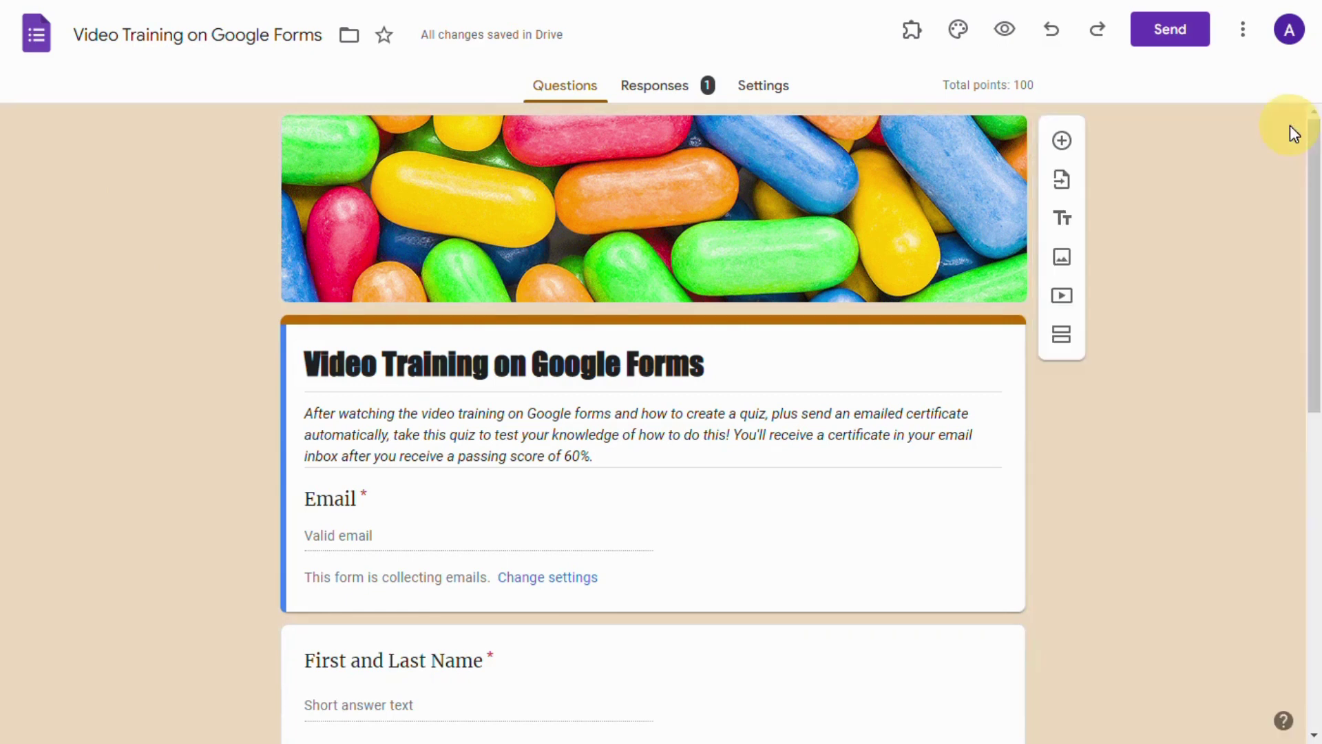